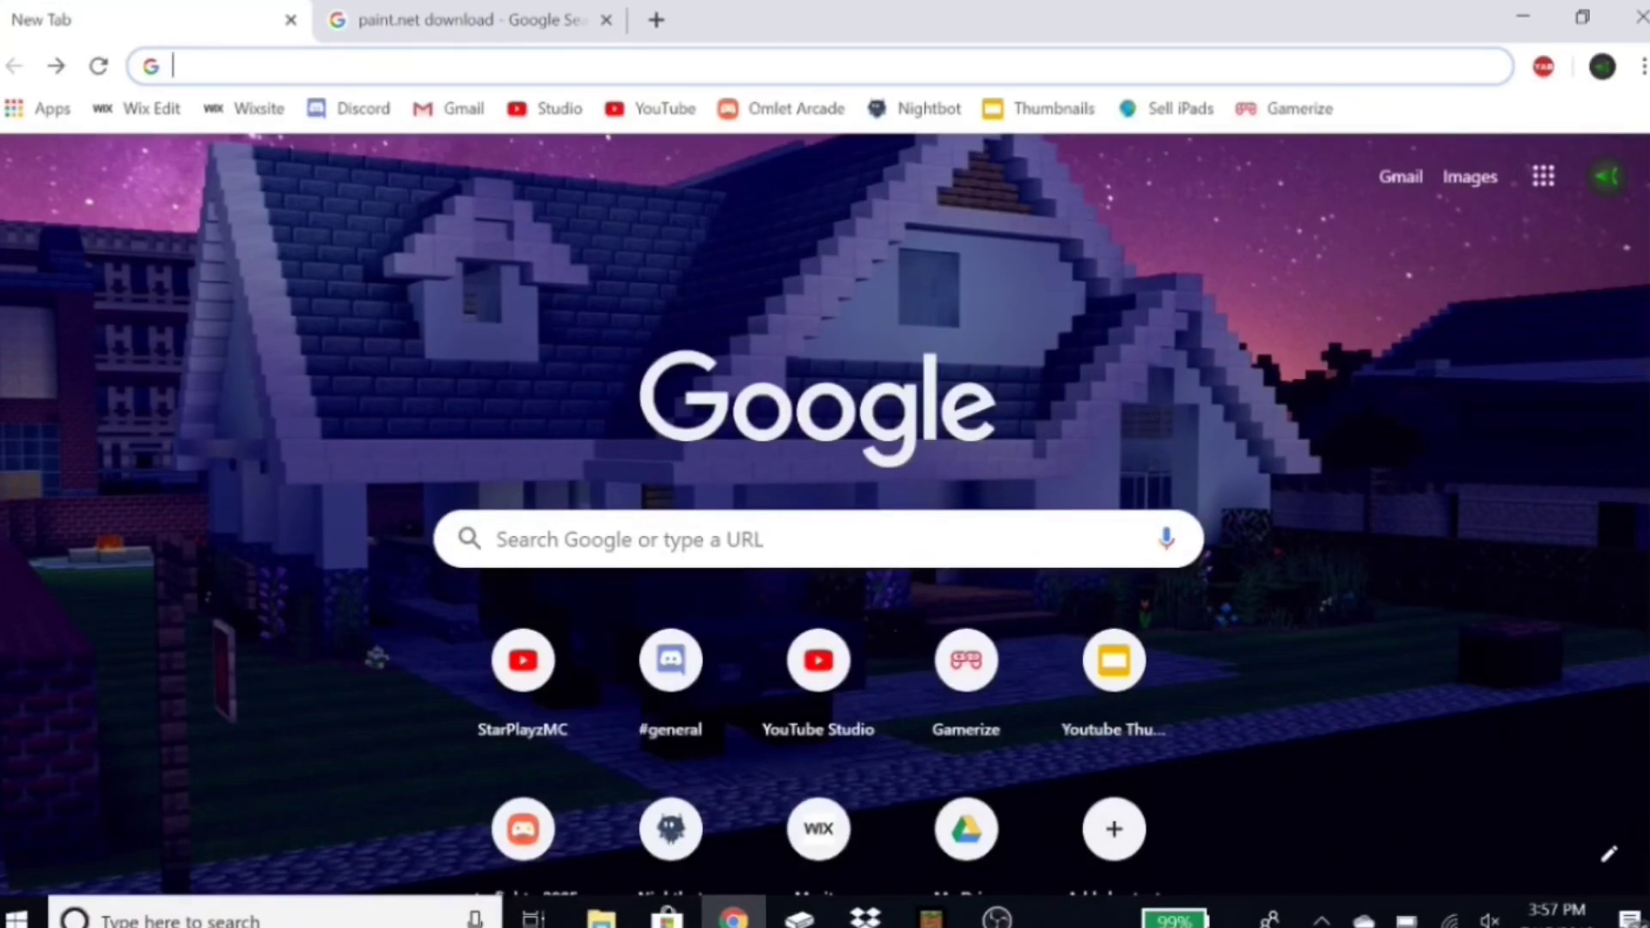
# Step: Search Google for 'minecraft addons' from a new tab's address bar
pyautogui.write('minec')
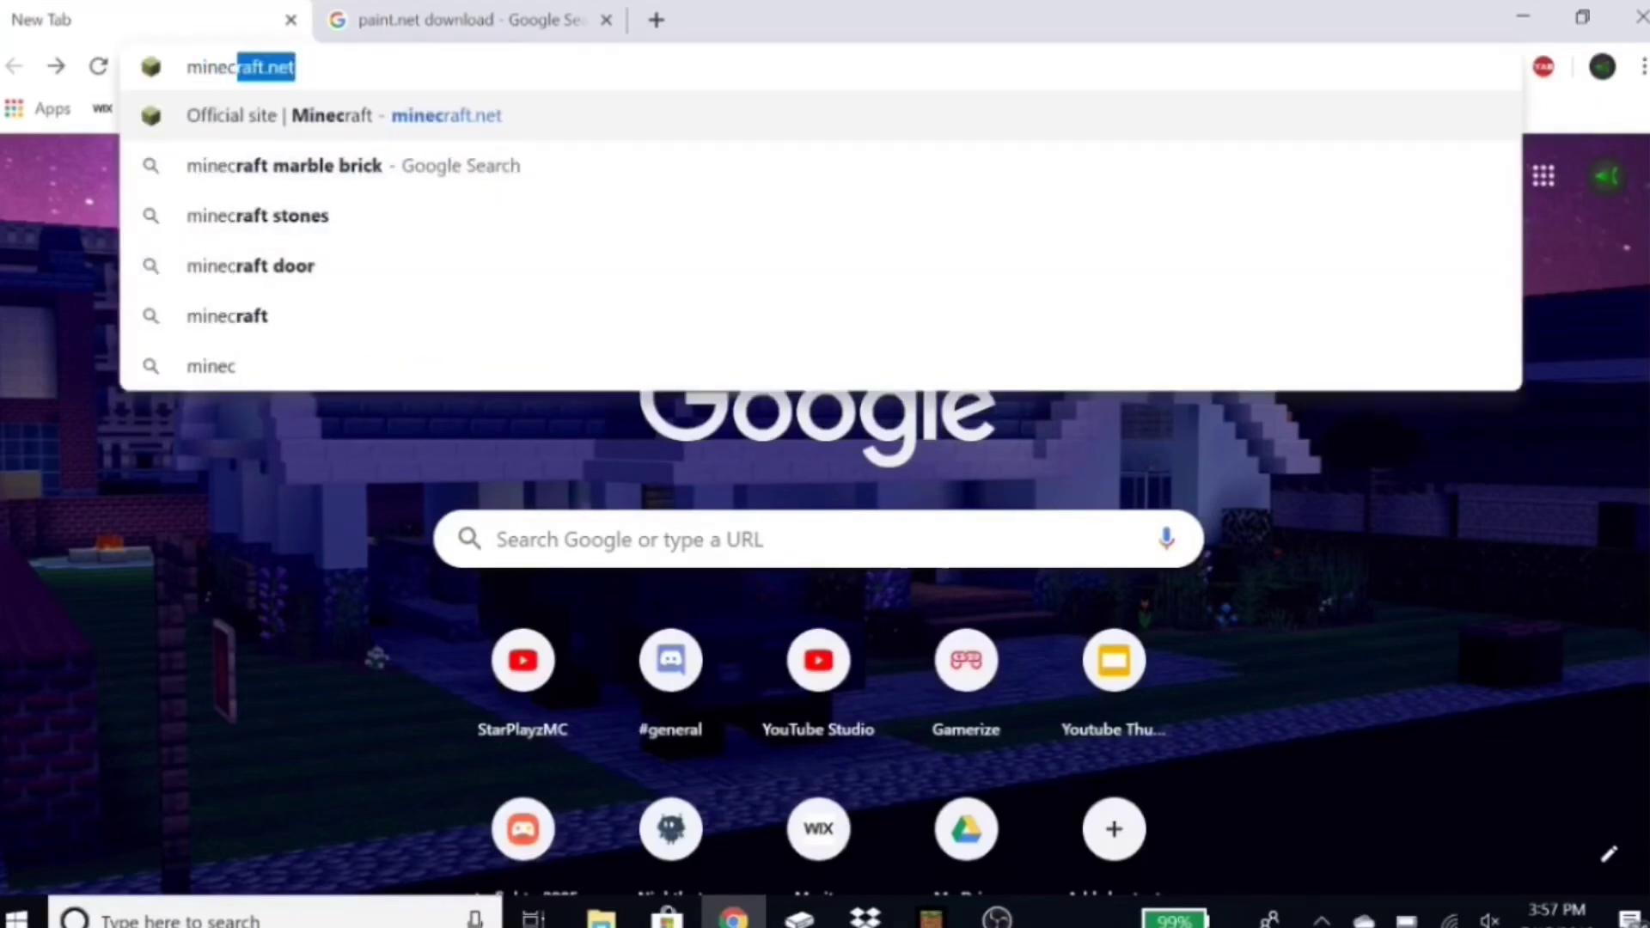
pyautogui.write('raft addons')
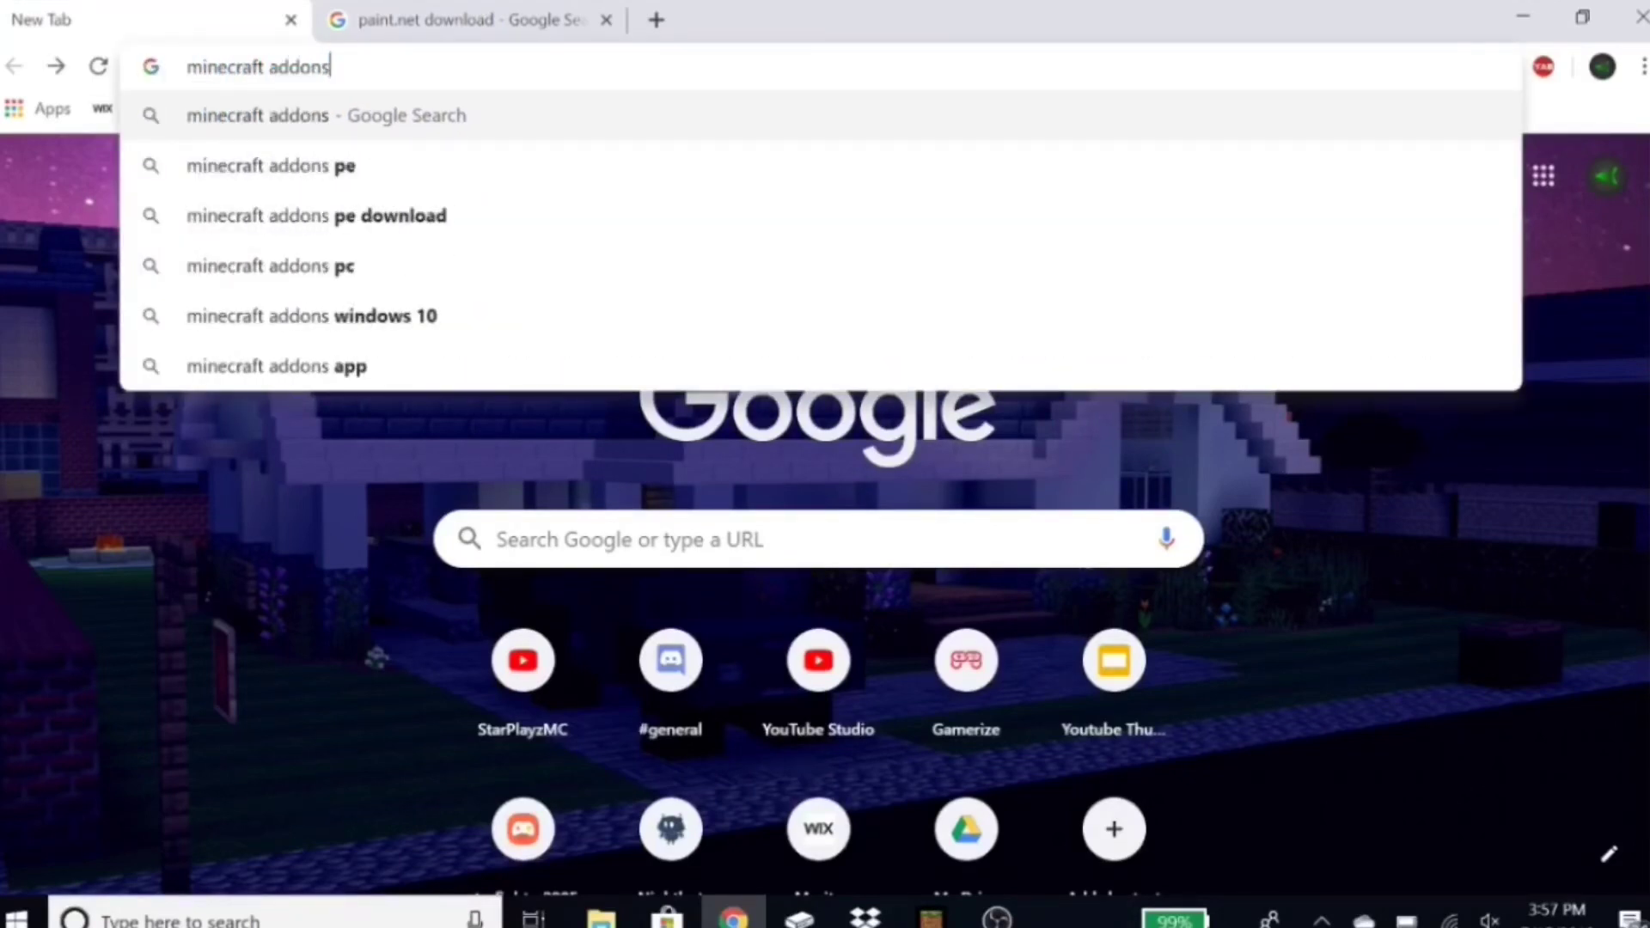
pyautogui.press('Return')
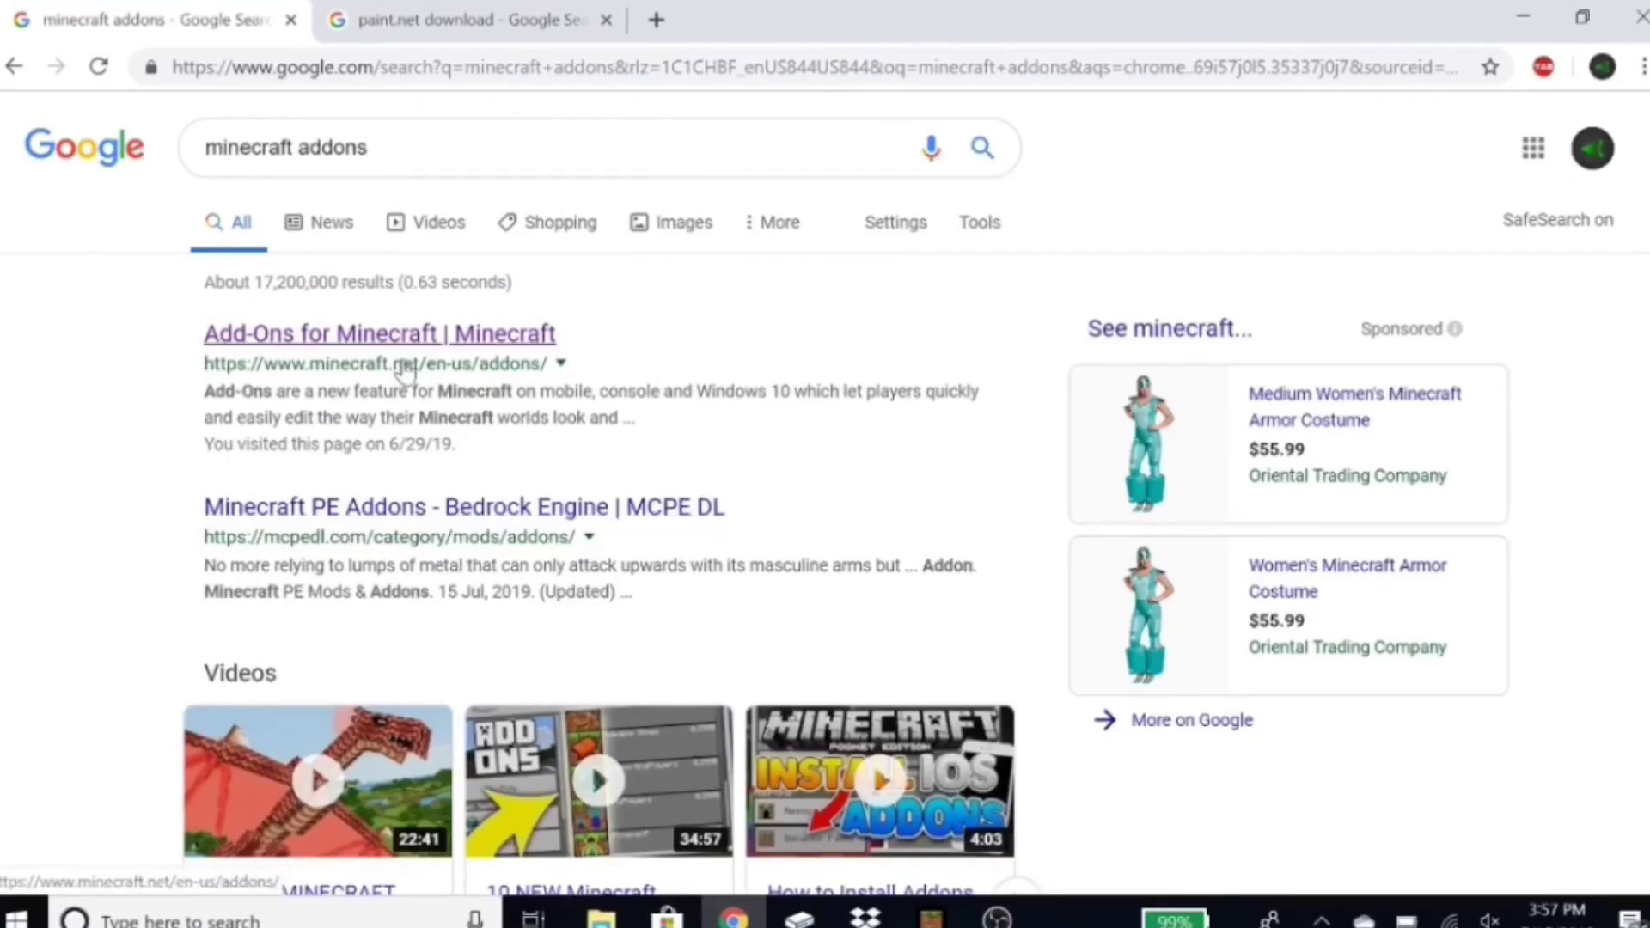
# Step: Open the 'Add-Ons for Minecraft' result and scroll down to the resource and behavior pack downloads
pyautogui.click(447, 334)
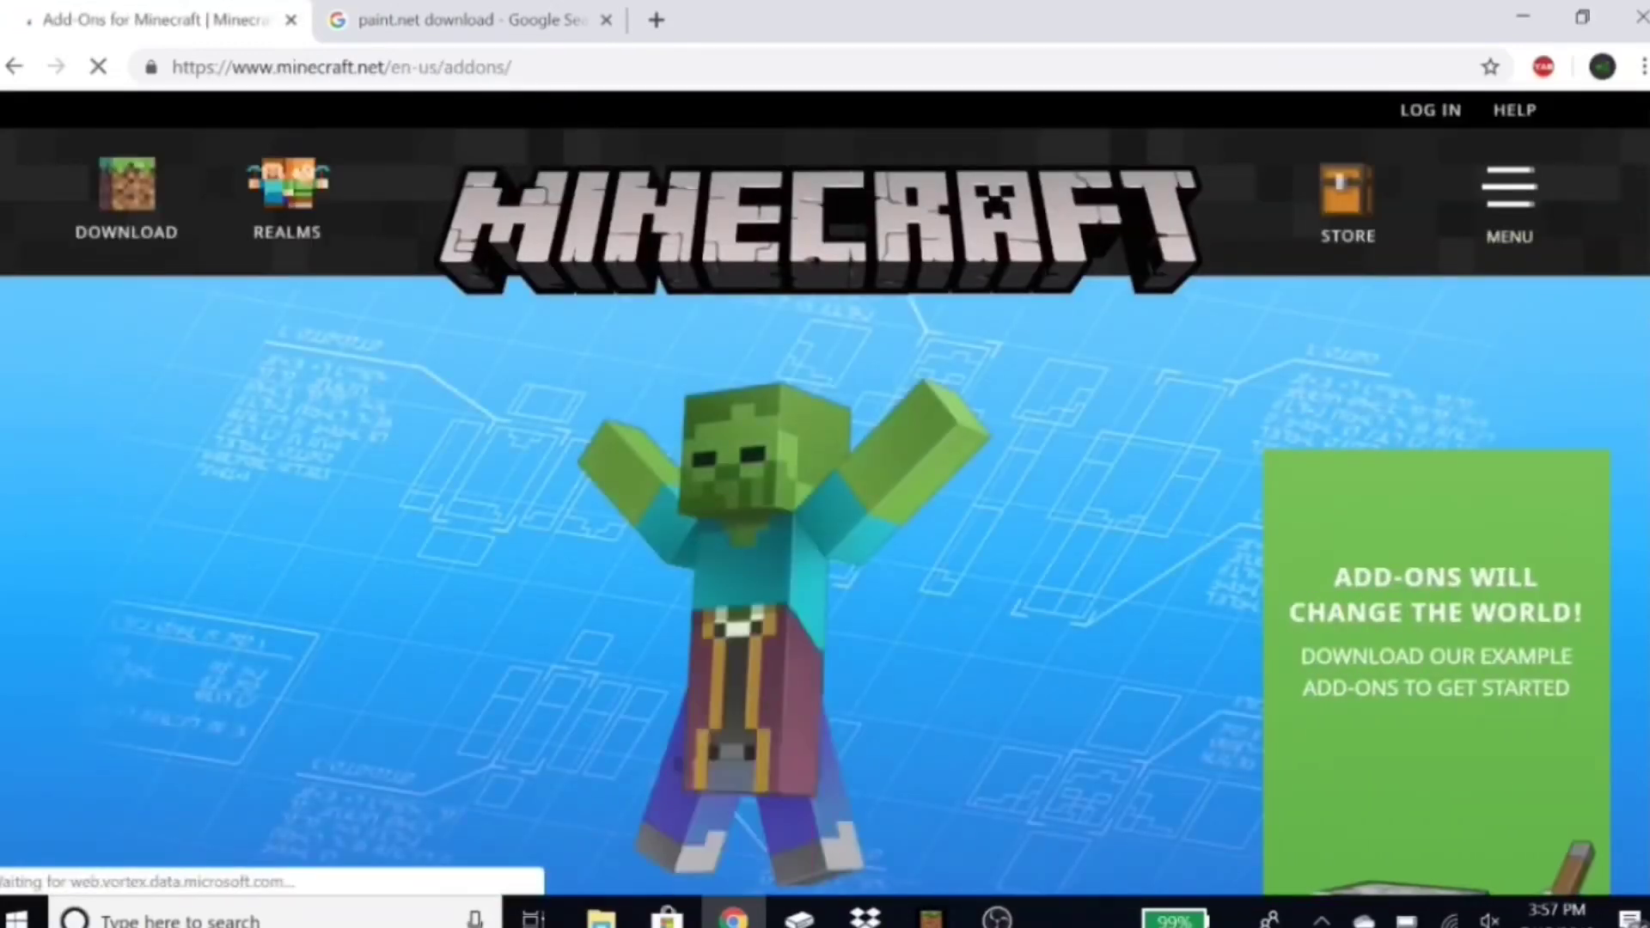
pyautogui.scroll(-3, 756, 331)
pyautogui.scroll(-3, 1644, 430)
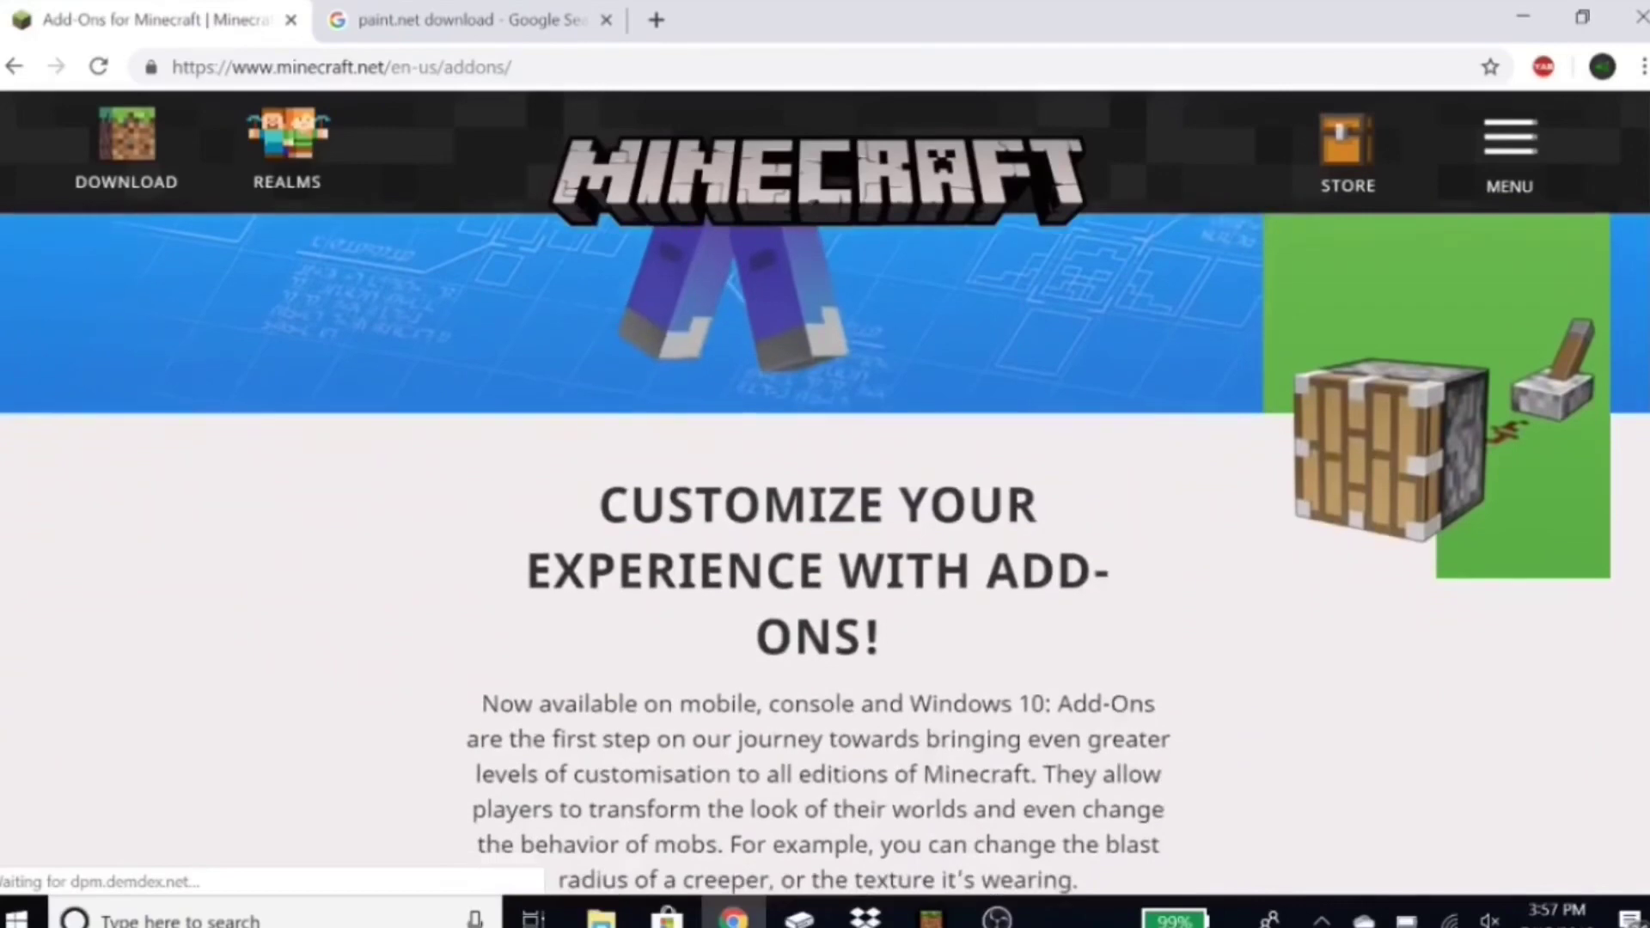
pyautogui.scroll(5, 1644, 163)
pyautogui.scroll(-5, 1644, 164)
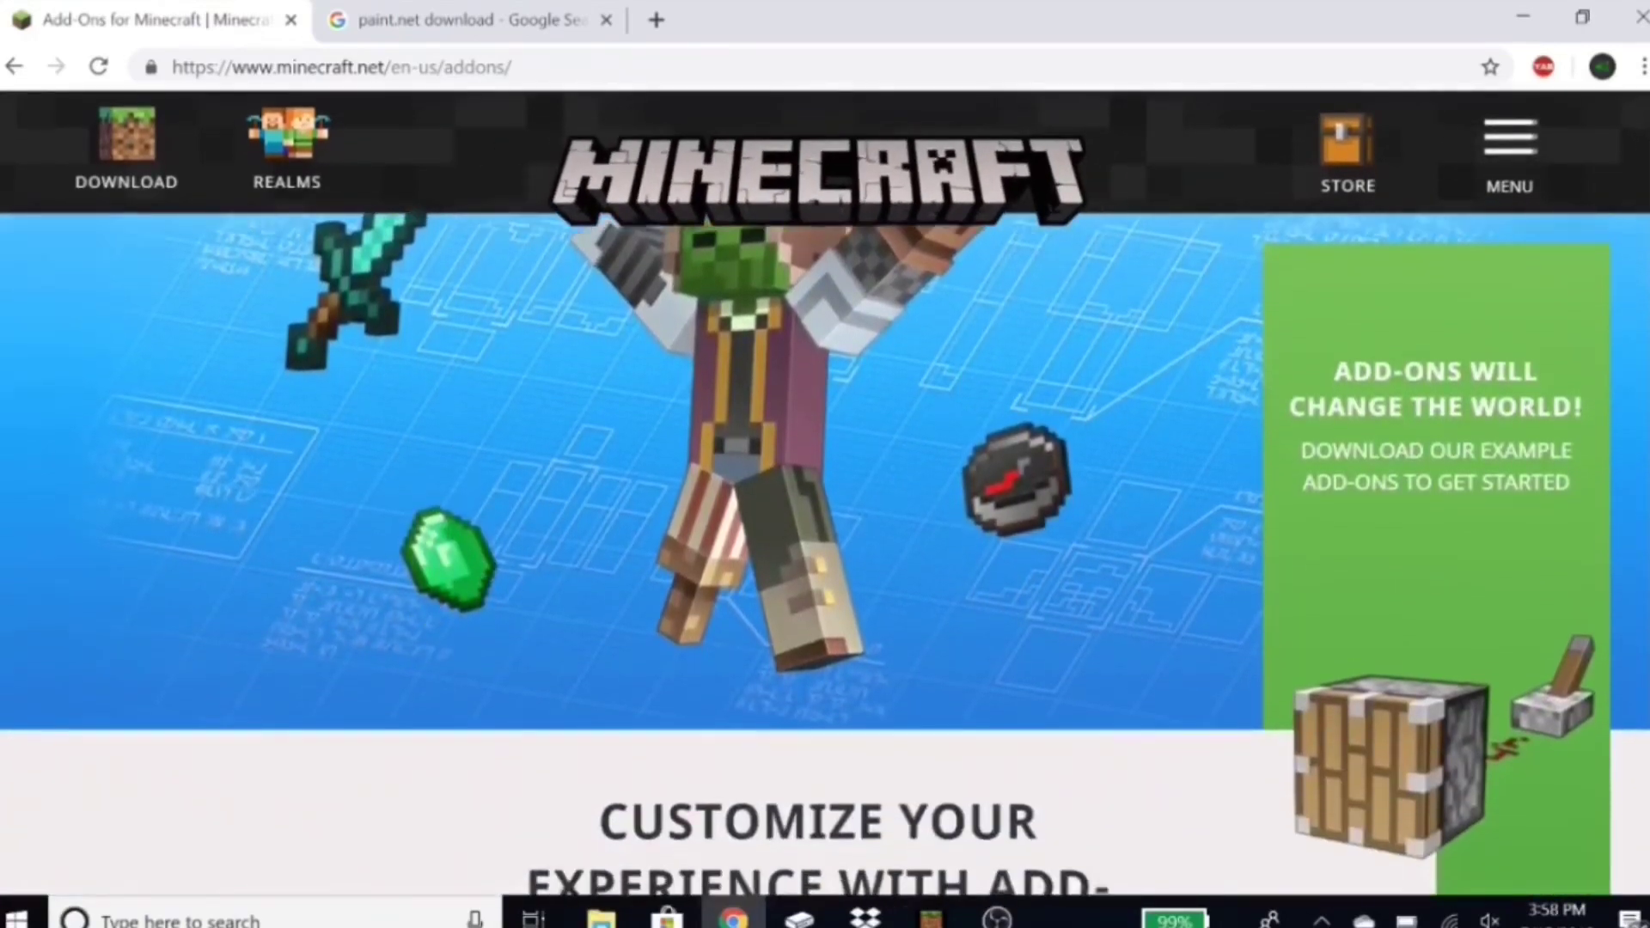
pyautogui.scroll(-6, 1646, 351)
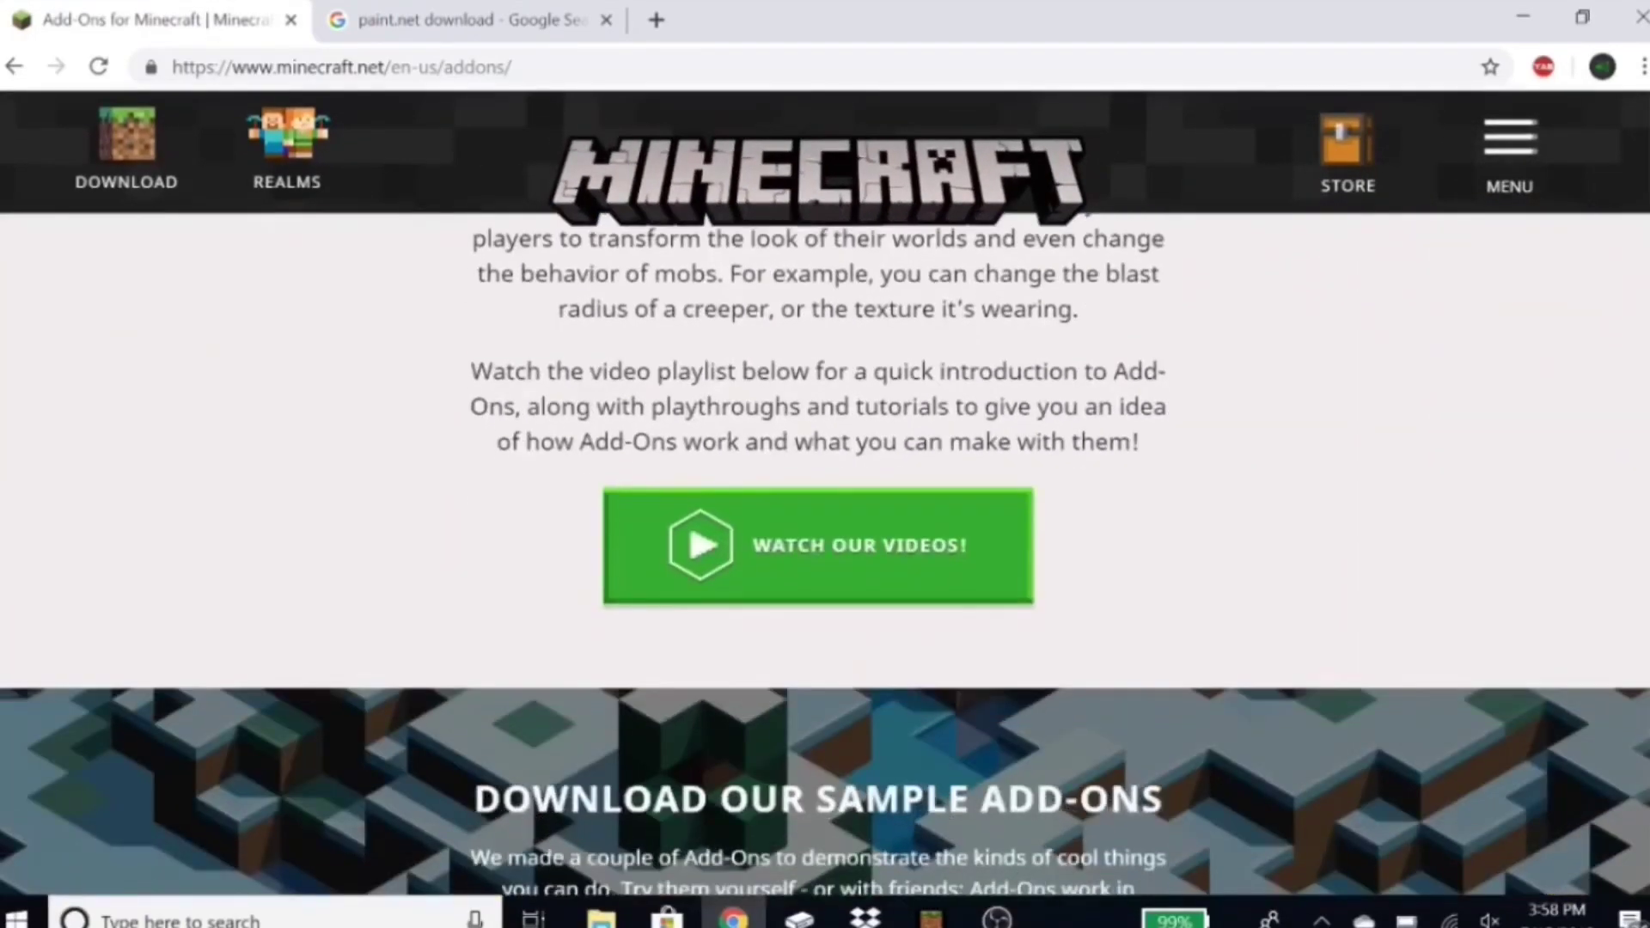
pyautogui.scroll(-15, 825, 550)
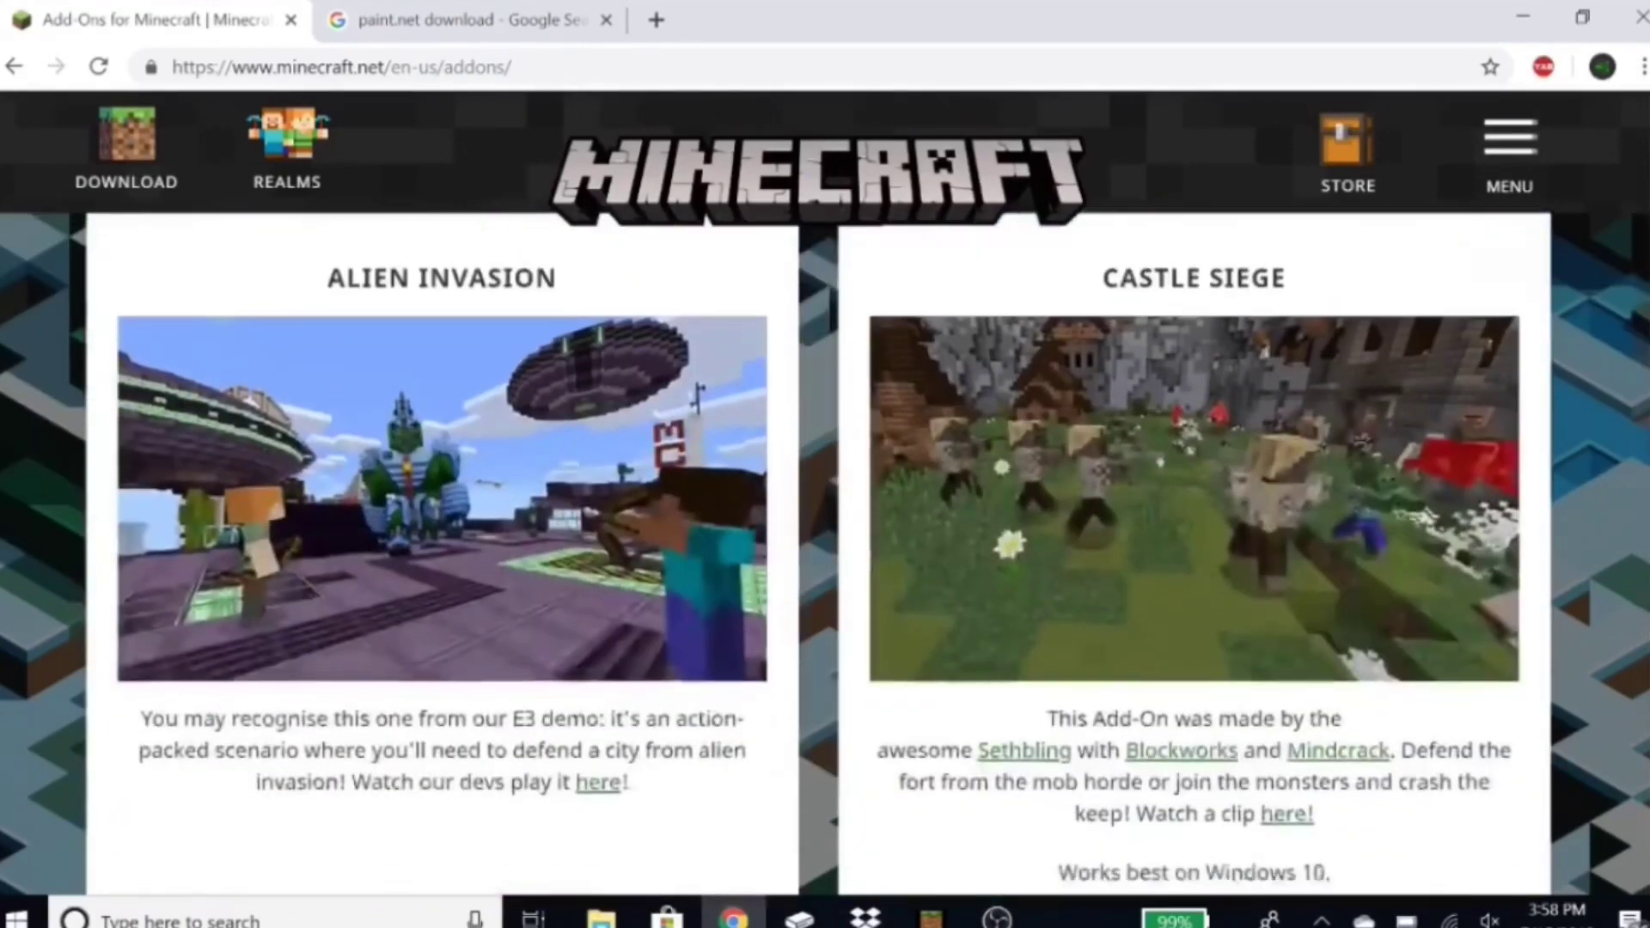
pyautogui.scroll(-1, 1419, 528)
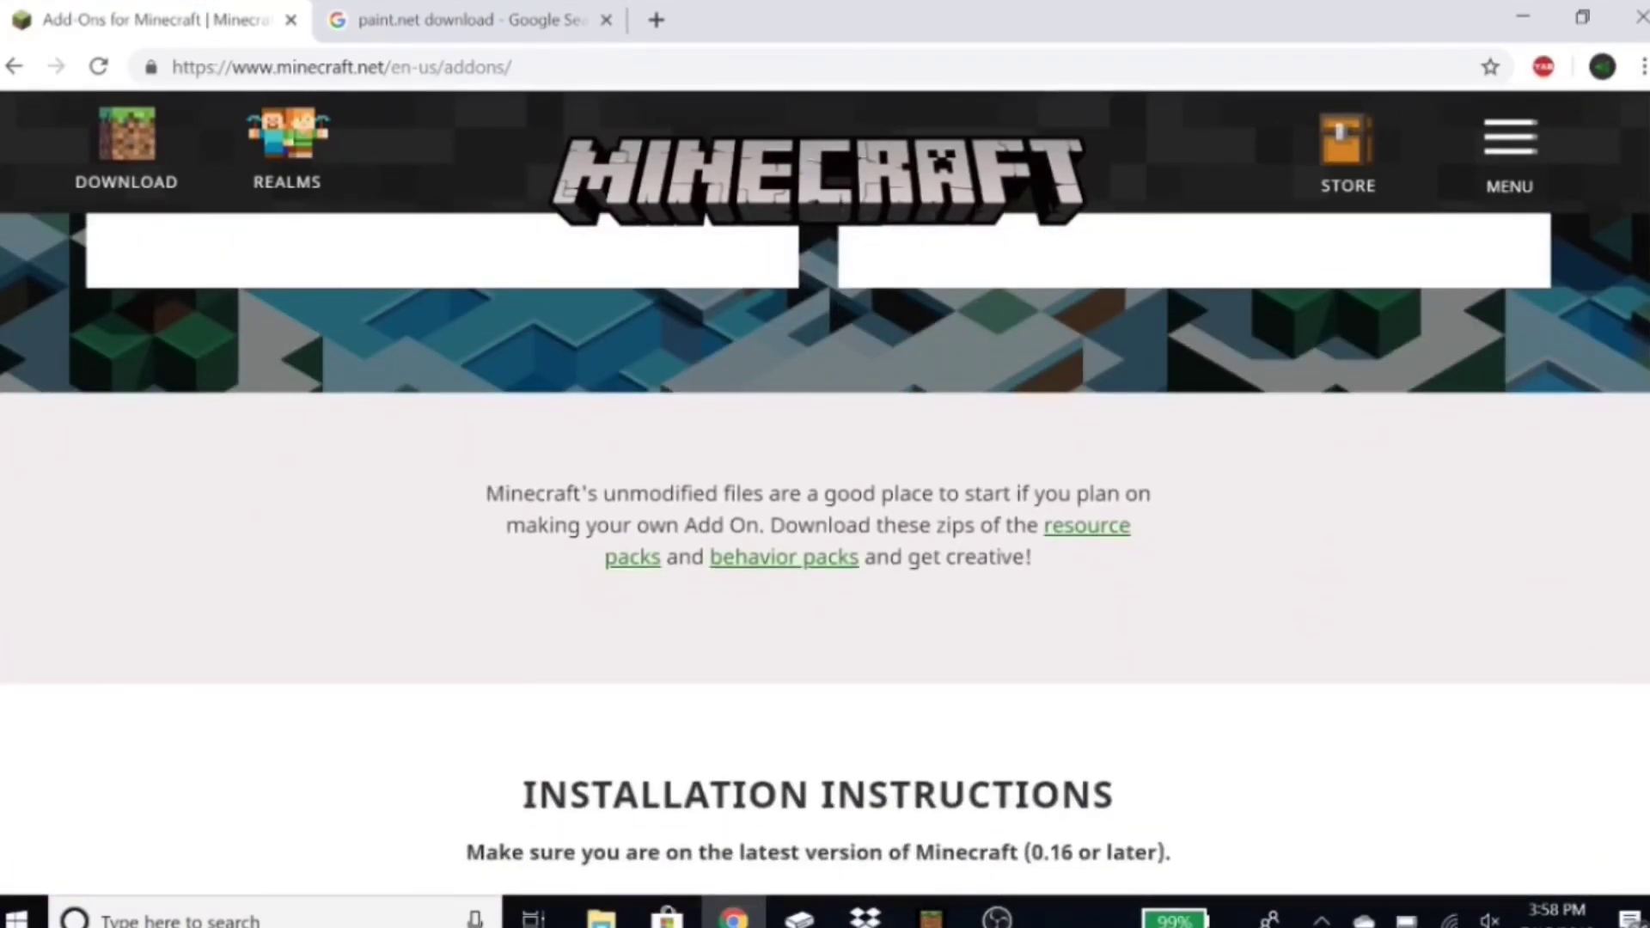
# Step: Start downloading the unmodified resource packs zip from the Add-Ons page
pyautogui.click(1064, 539)
pyautogui.click(784, 557)
pyautogui.click(1094, 531)
pyautogui.click(1093, 532)
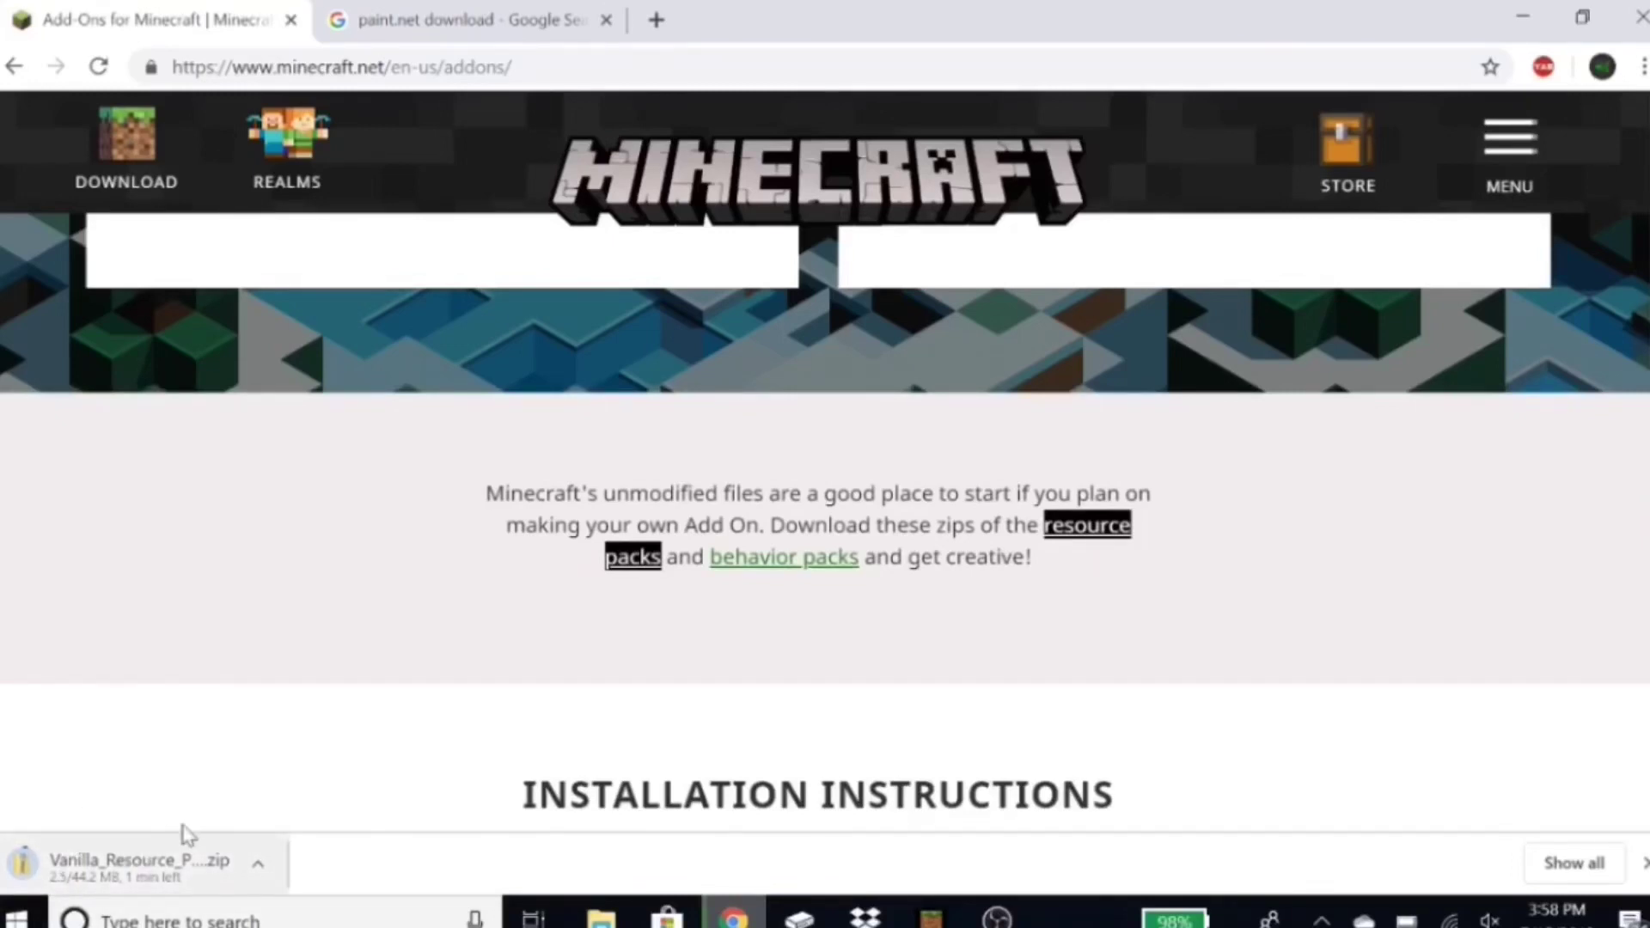
# Step: Set the download to open when done, then show the Vanilla_Resource_Pack_1.12.0 zip in its folder
pyautogui.click(260, 863)
pyautogui.click(262, 864)
pyautogui.click(261, 866)
pyautogui.click(86, 756)
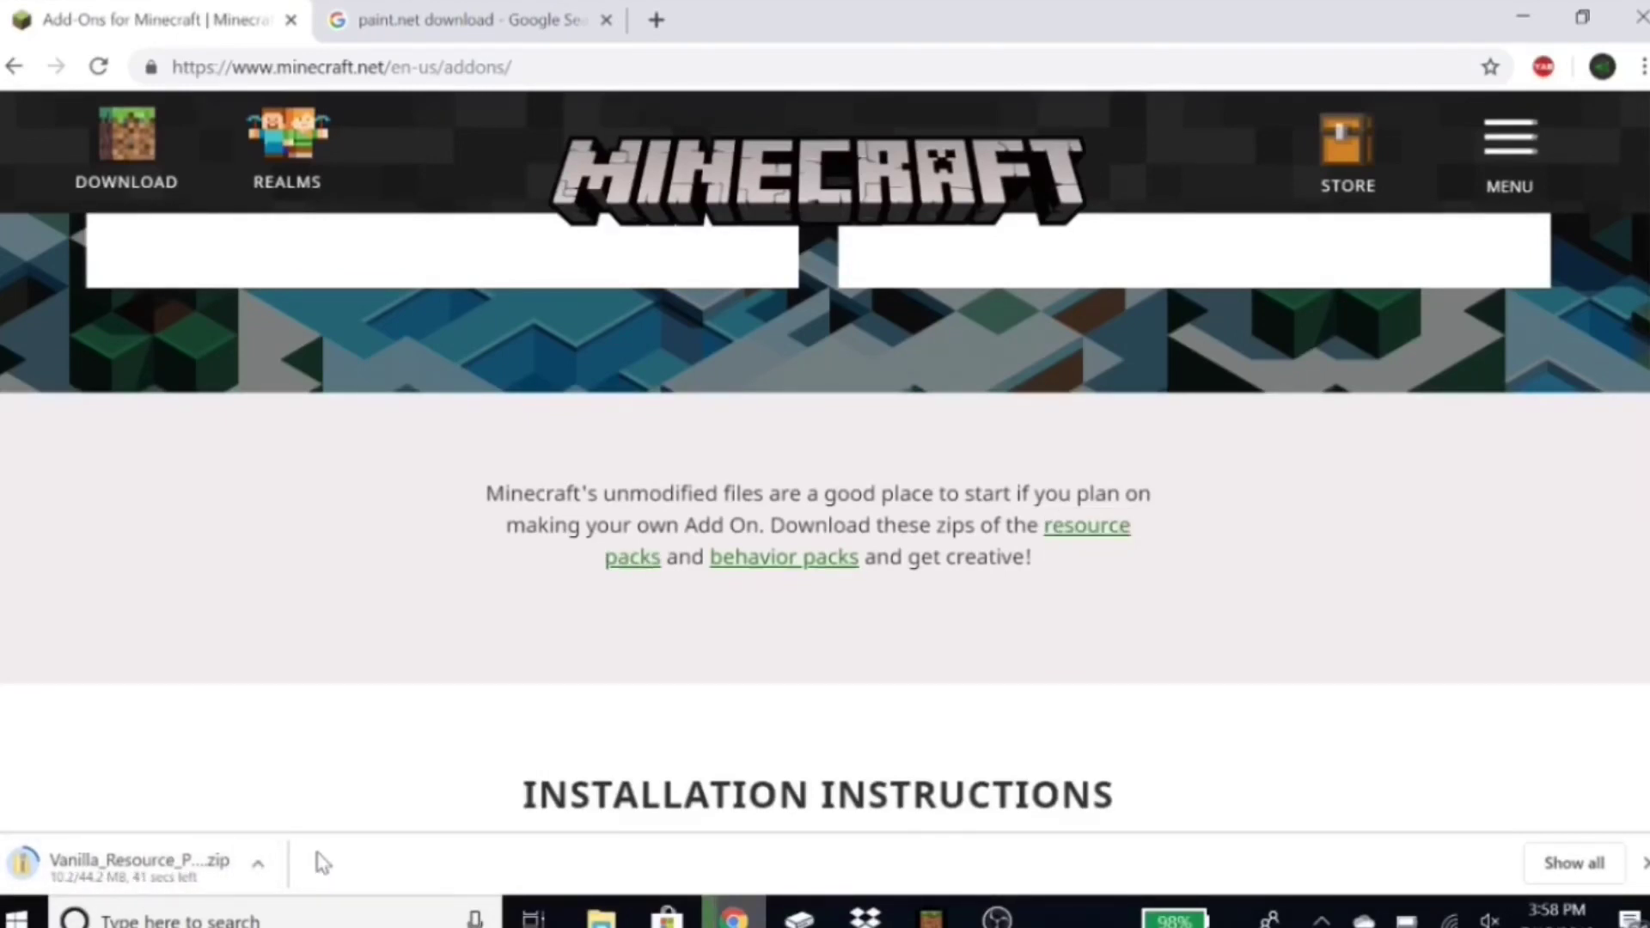
pyautogui.click(258, 863)
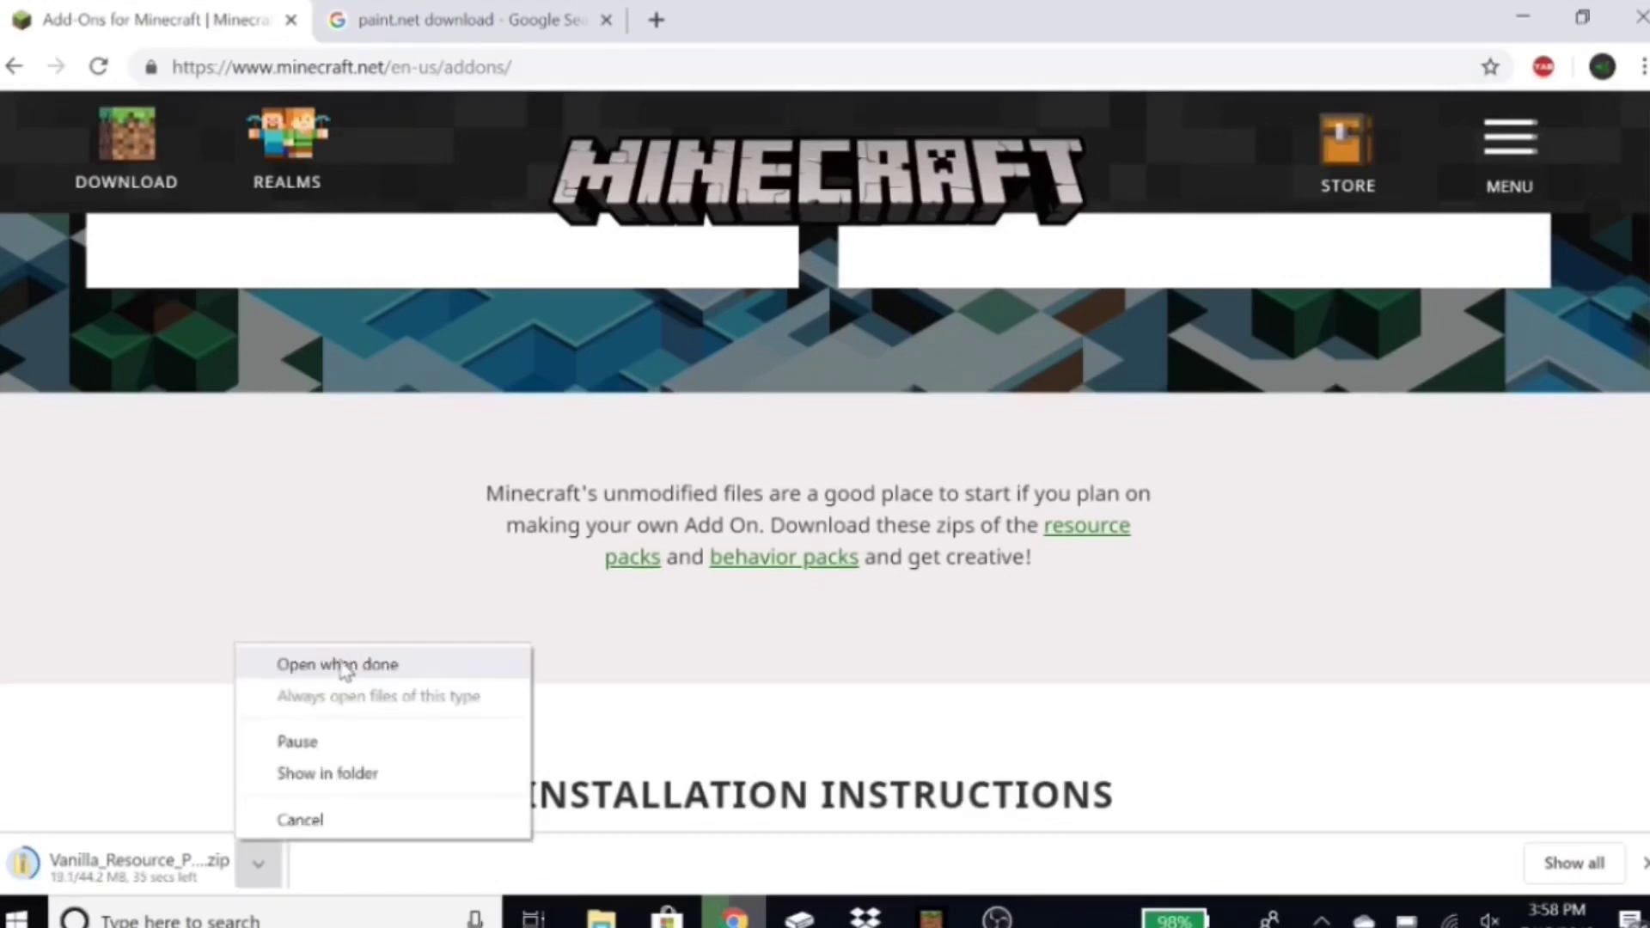
pyautogui.click(442, 664)
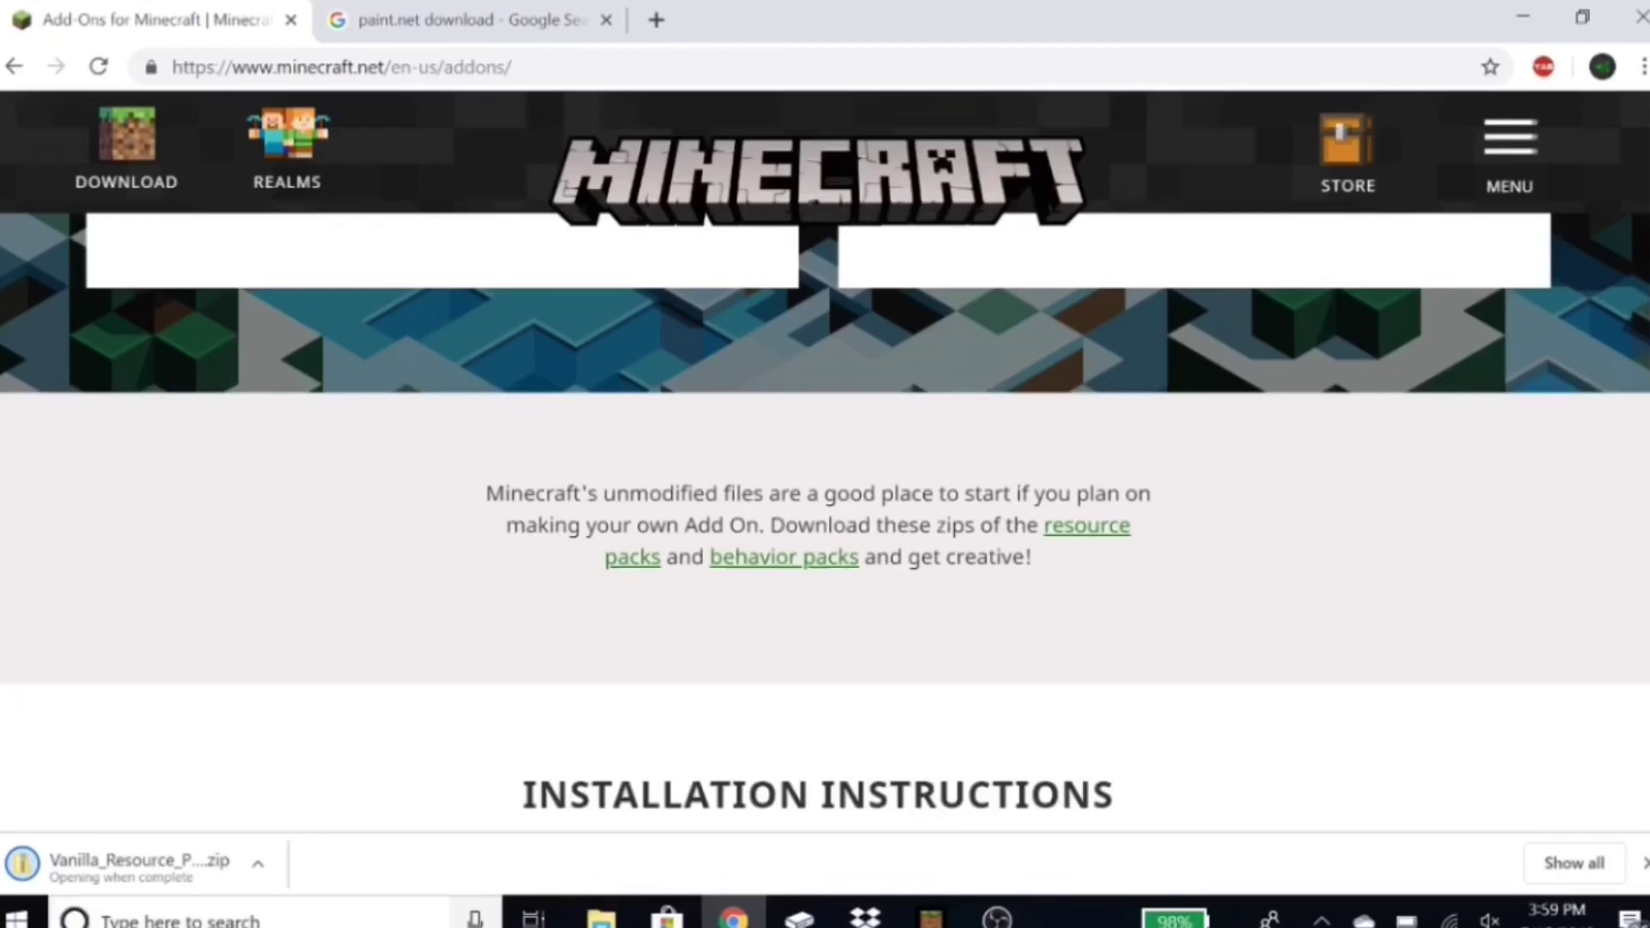
pyautogui.rightClick(194, 881)
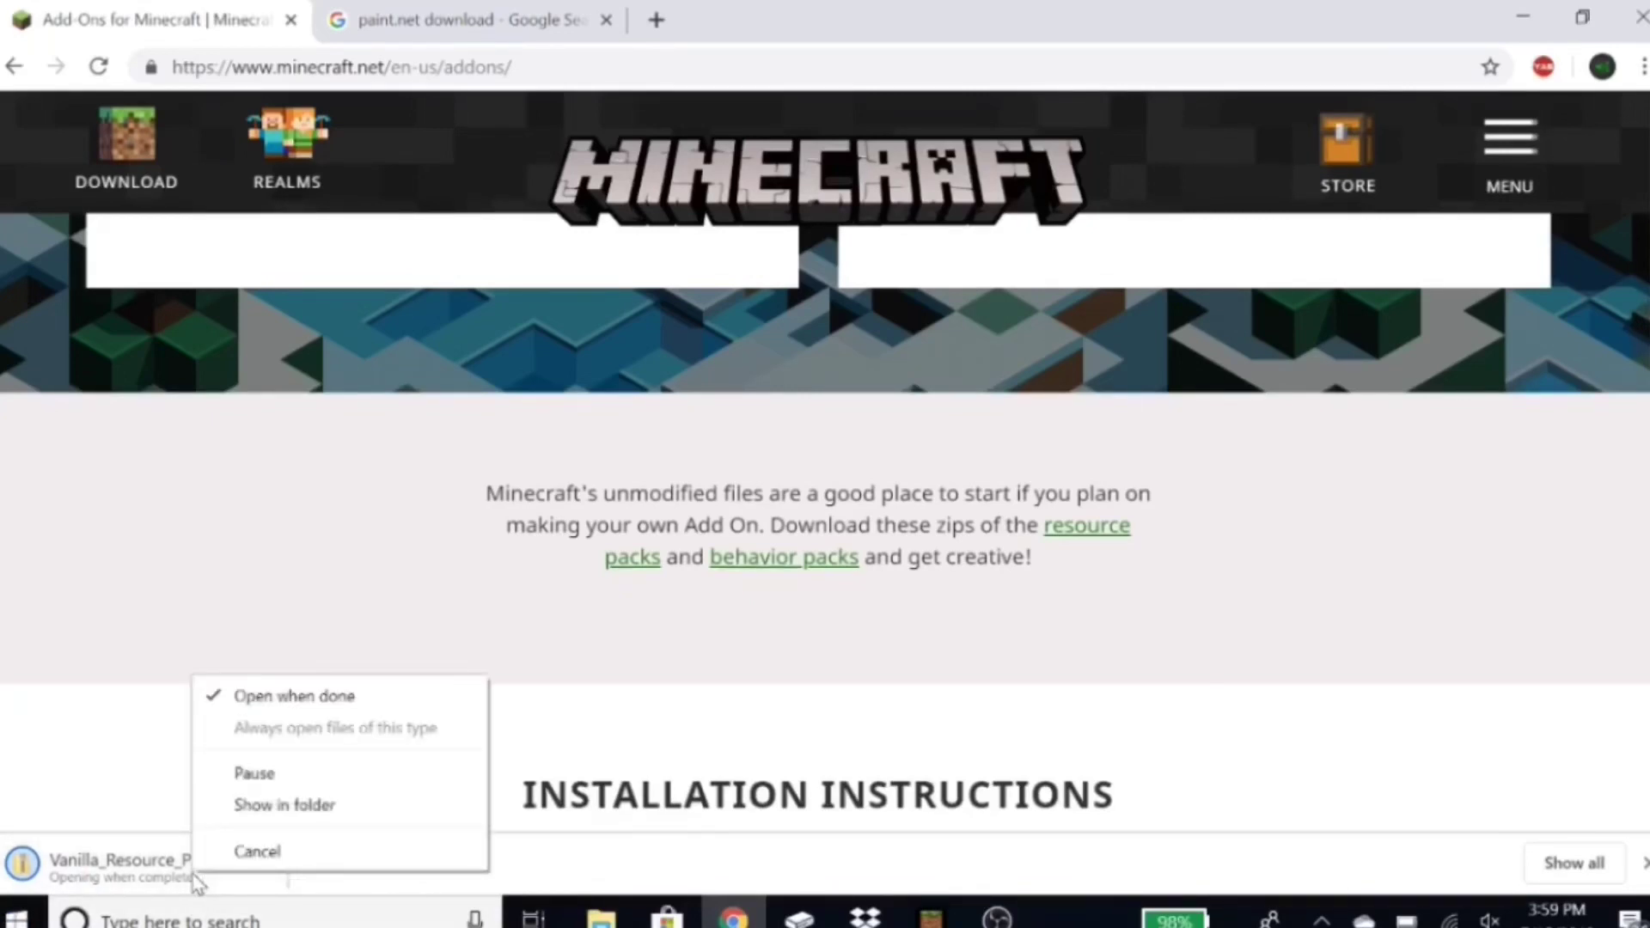
pyautogui.click(244, 806)
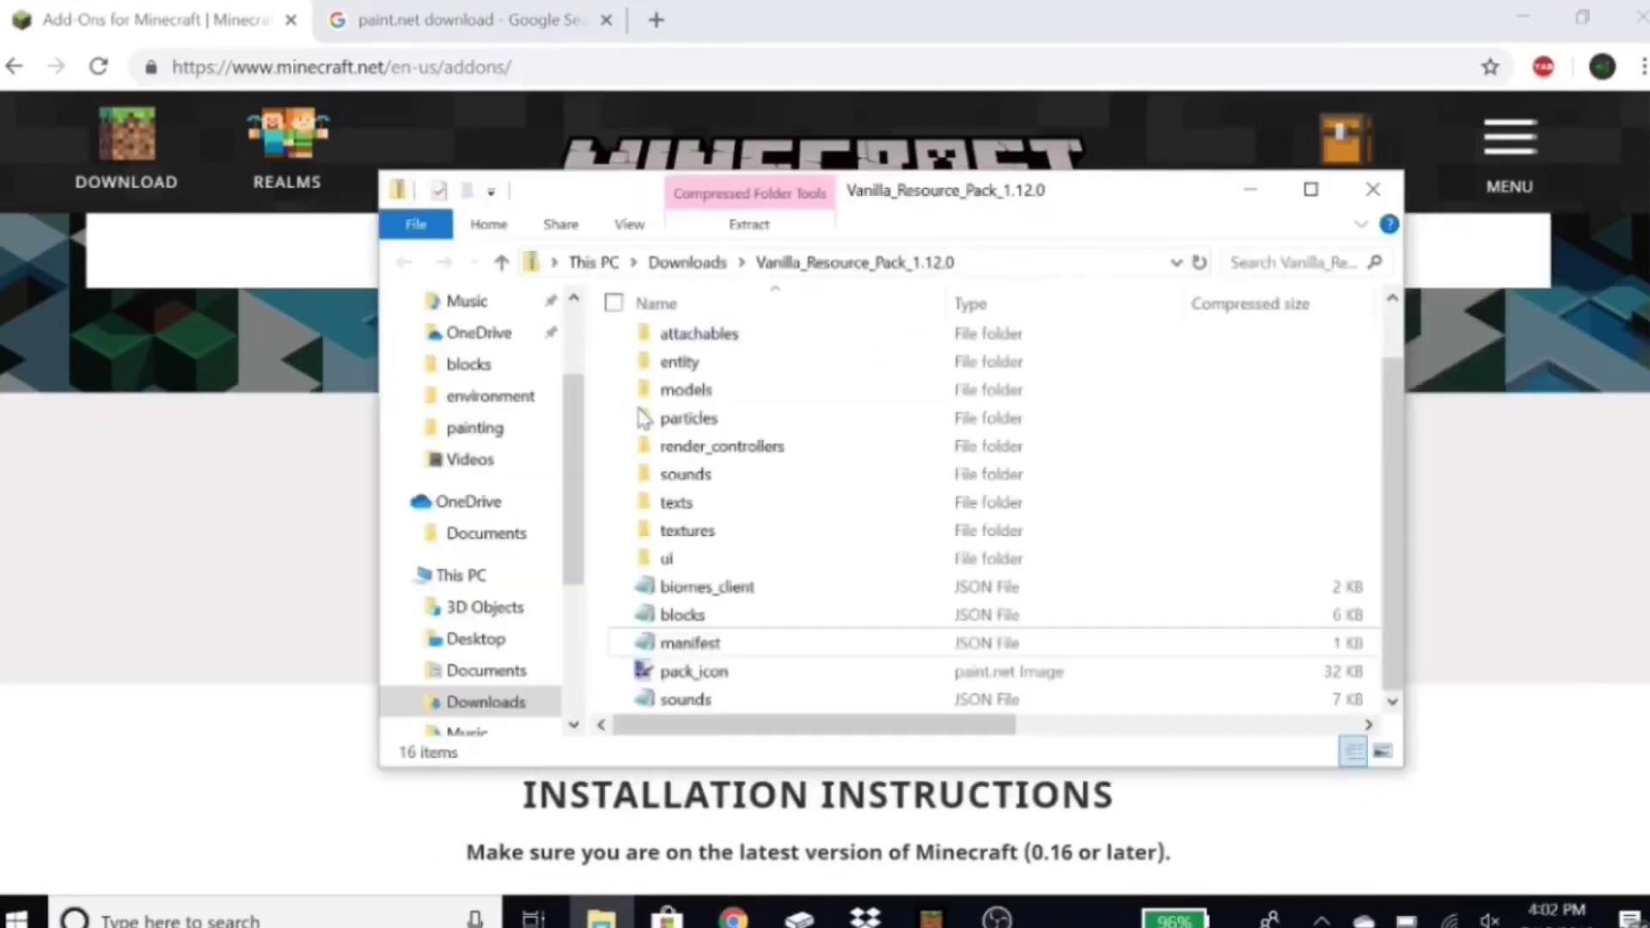
# Step: Extract the resource pack zip into Downloads\Vanilla_Resource_Pack_1.12.0, then bring Chrome back to the front
pyautogui.moveTo(1392, 413); pyautogui.dragTo(1344, 305)
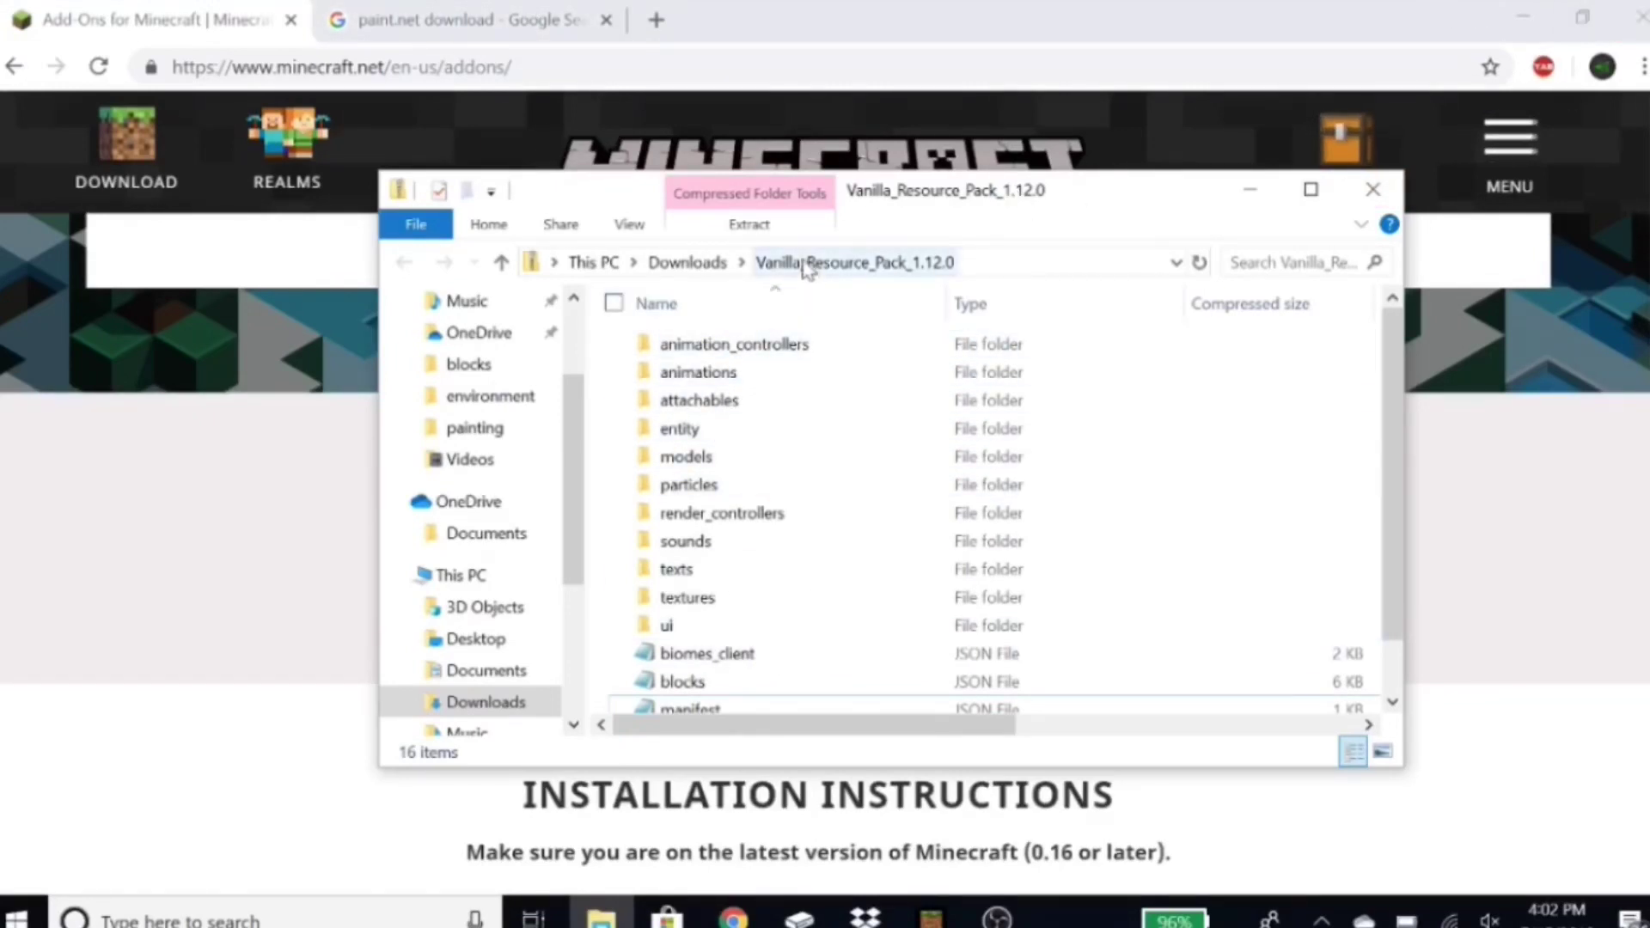
pyautogui.click(691, 263)
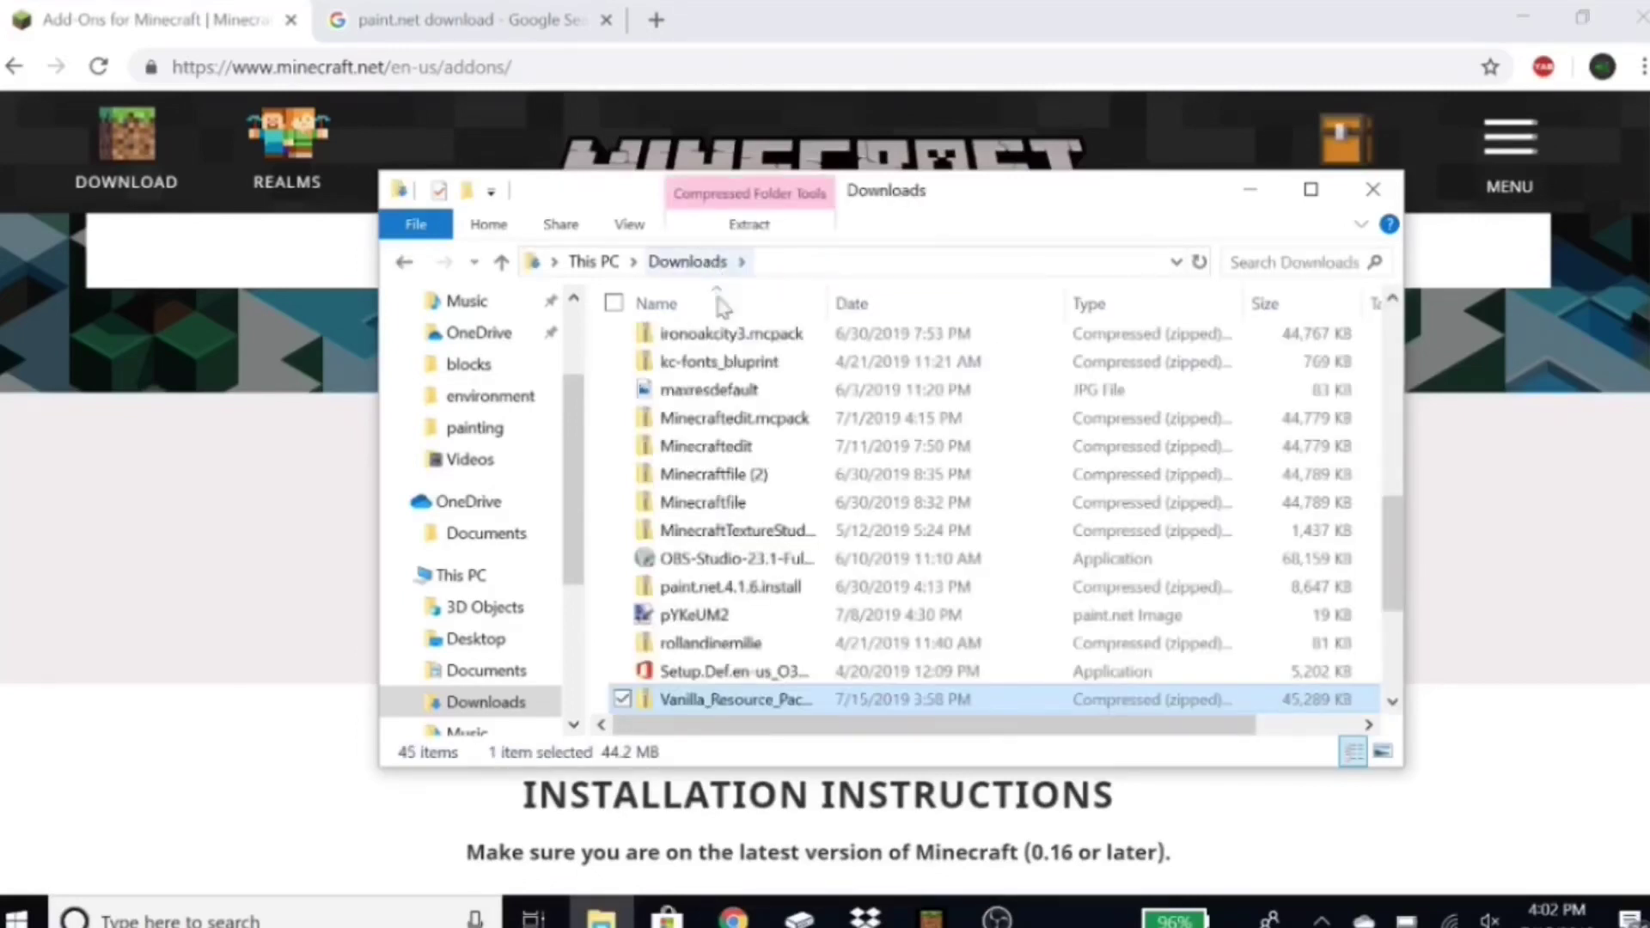
pyautogui.rightClick(697, 705)
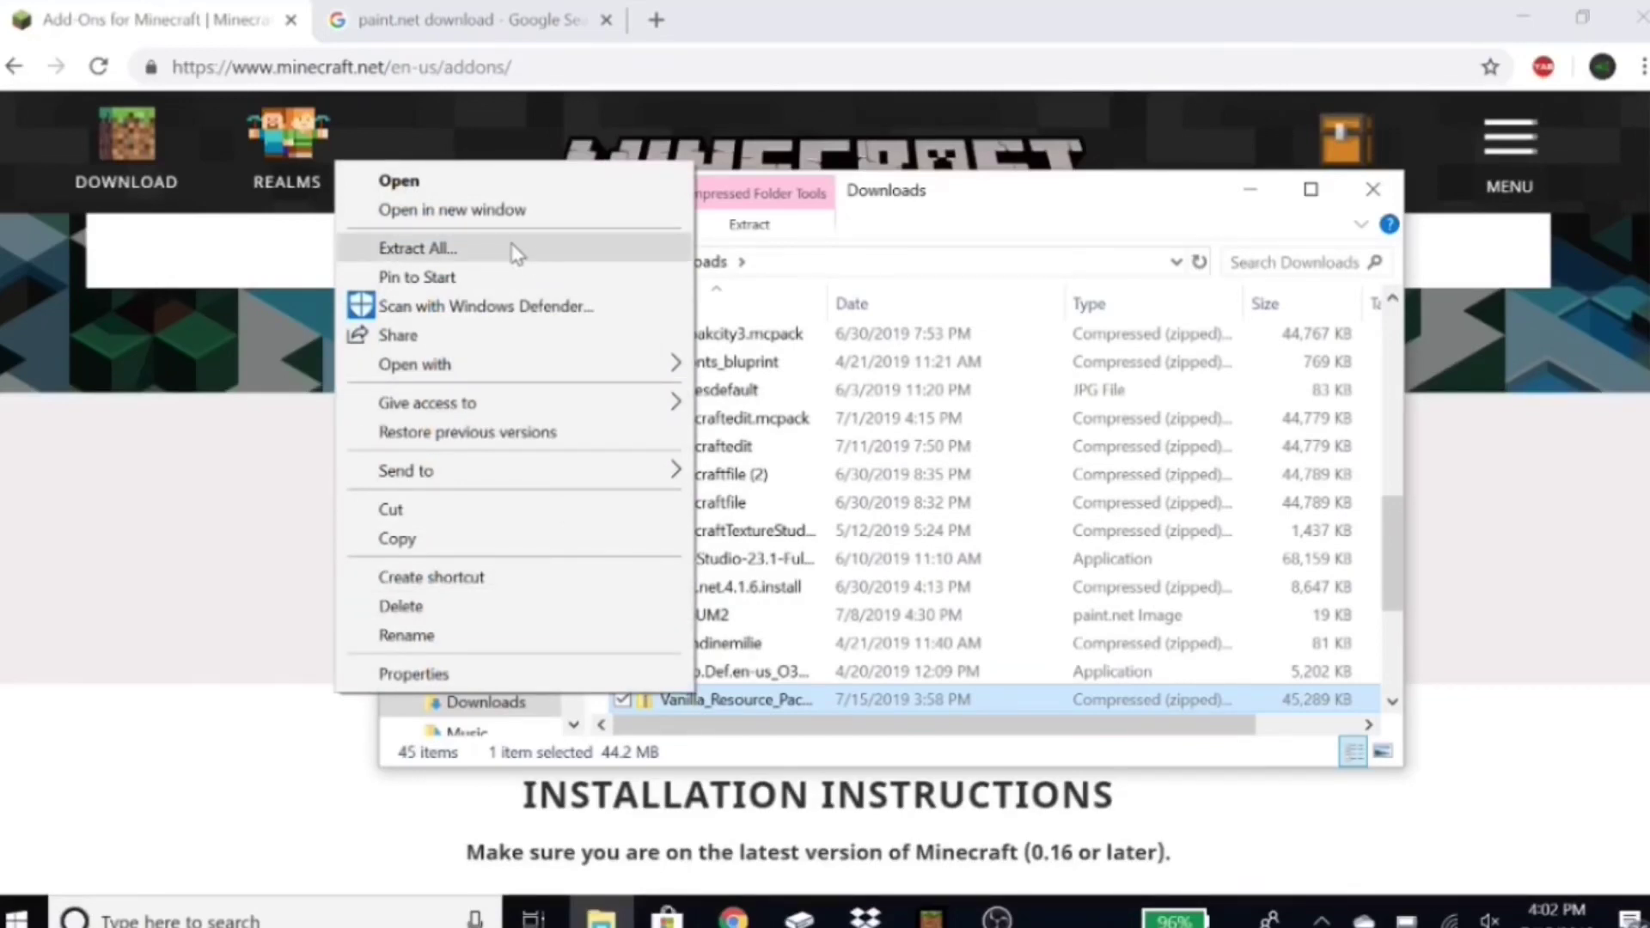
pyautogui.click(419, 248)
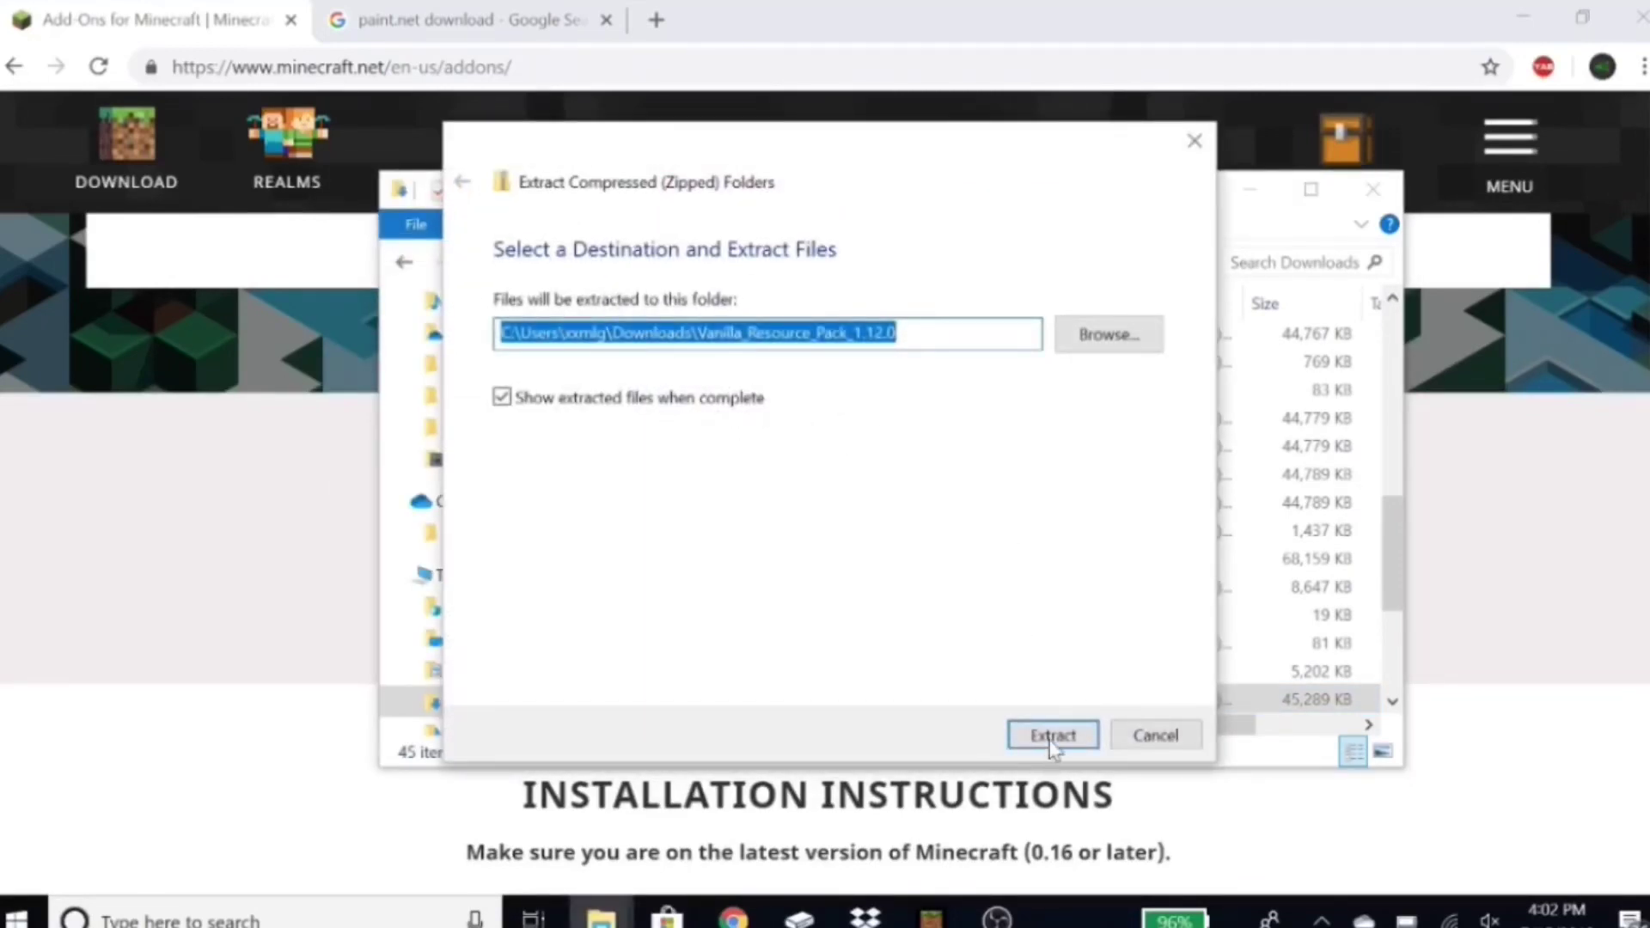
pyautogui.click(1053, 737)
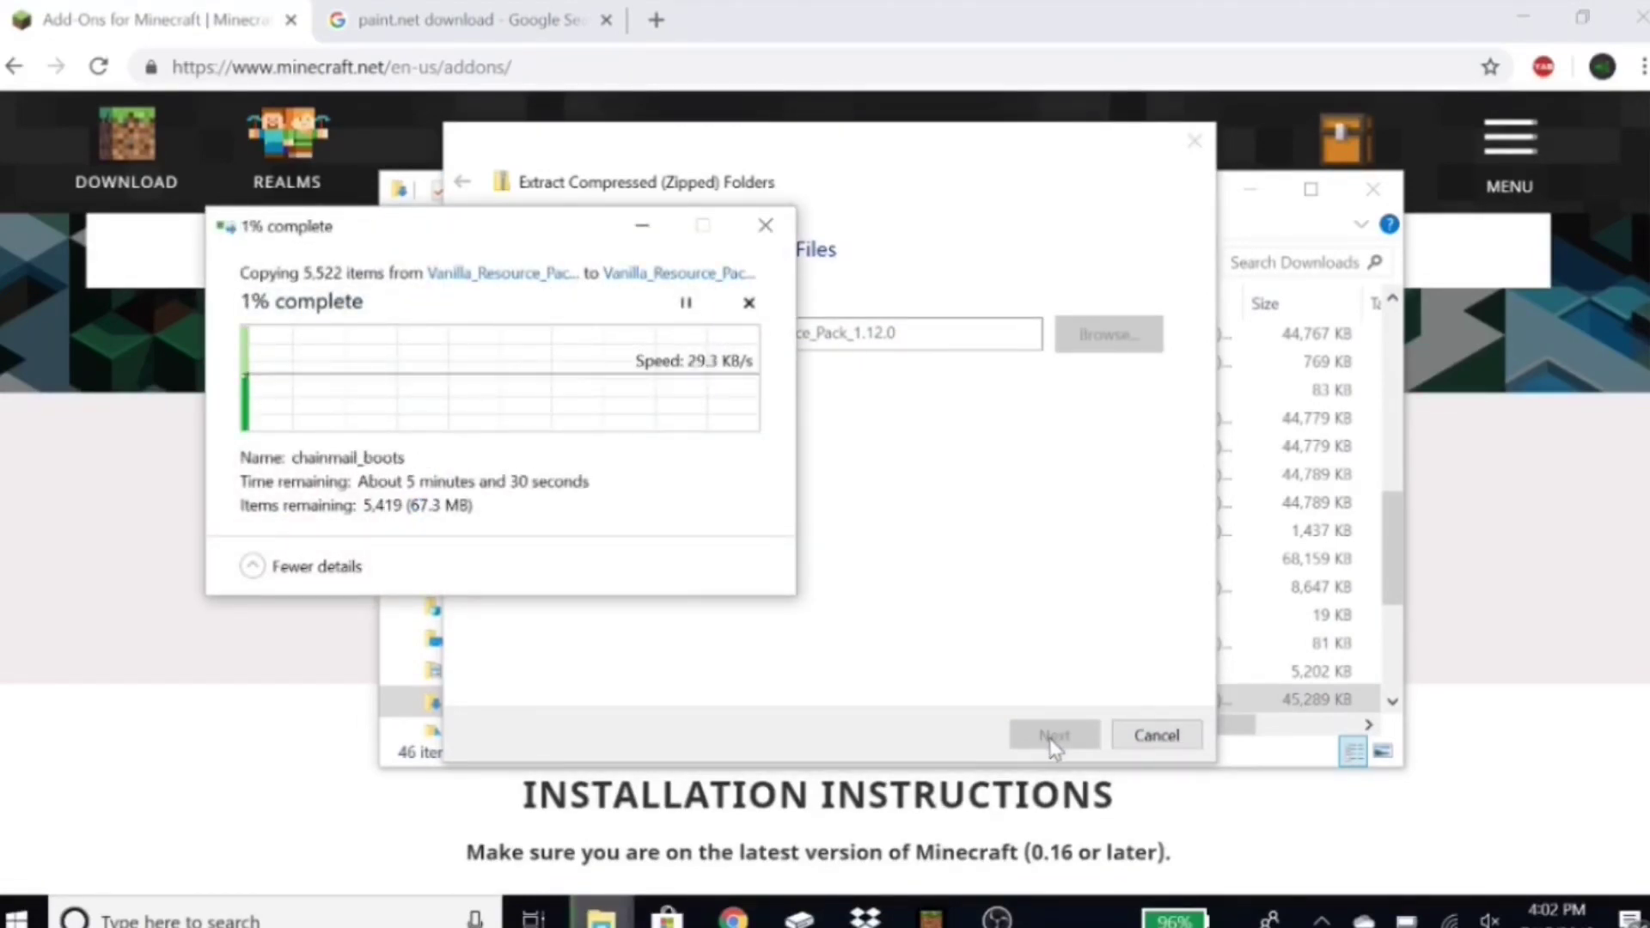
pyautogui.click(293, 34)
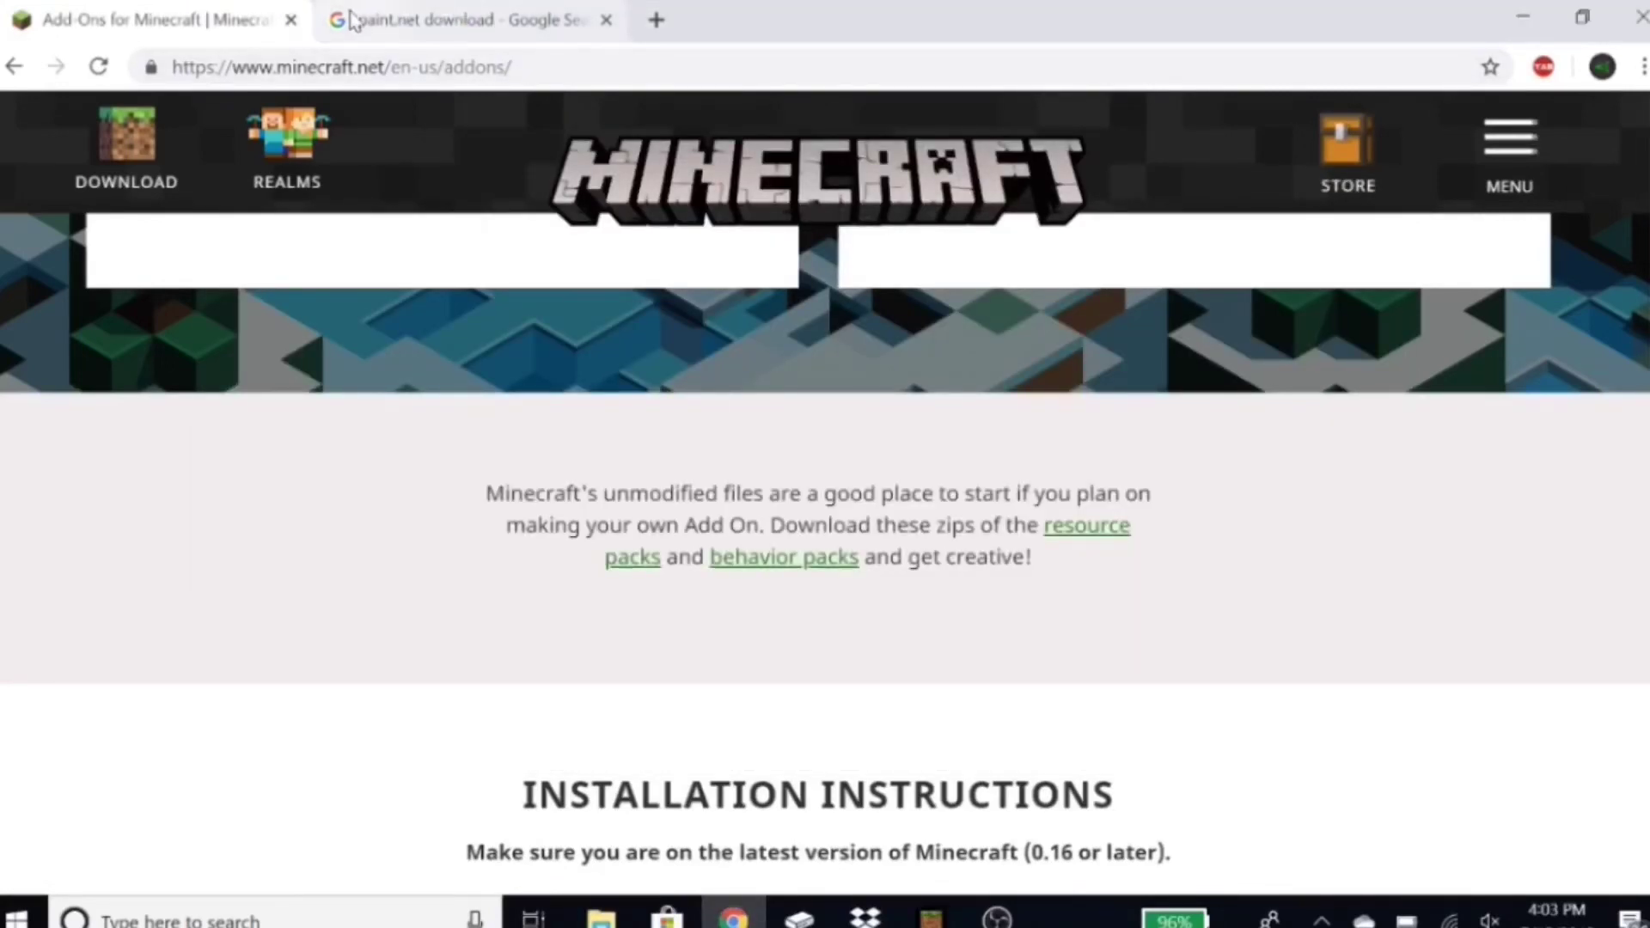
# Step: Close the Add-Ons tab, view the paint.net 4.2 download table, then close the browser
pyautogui.click(436, 26)
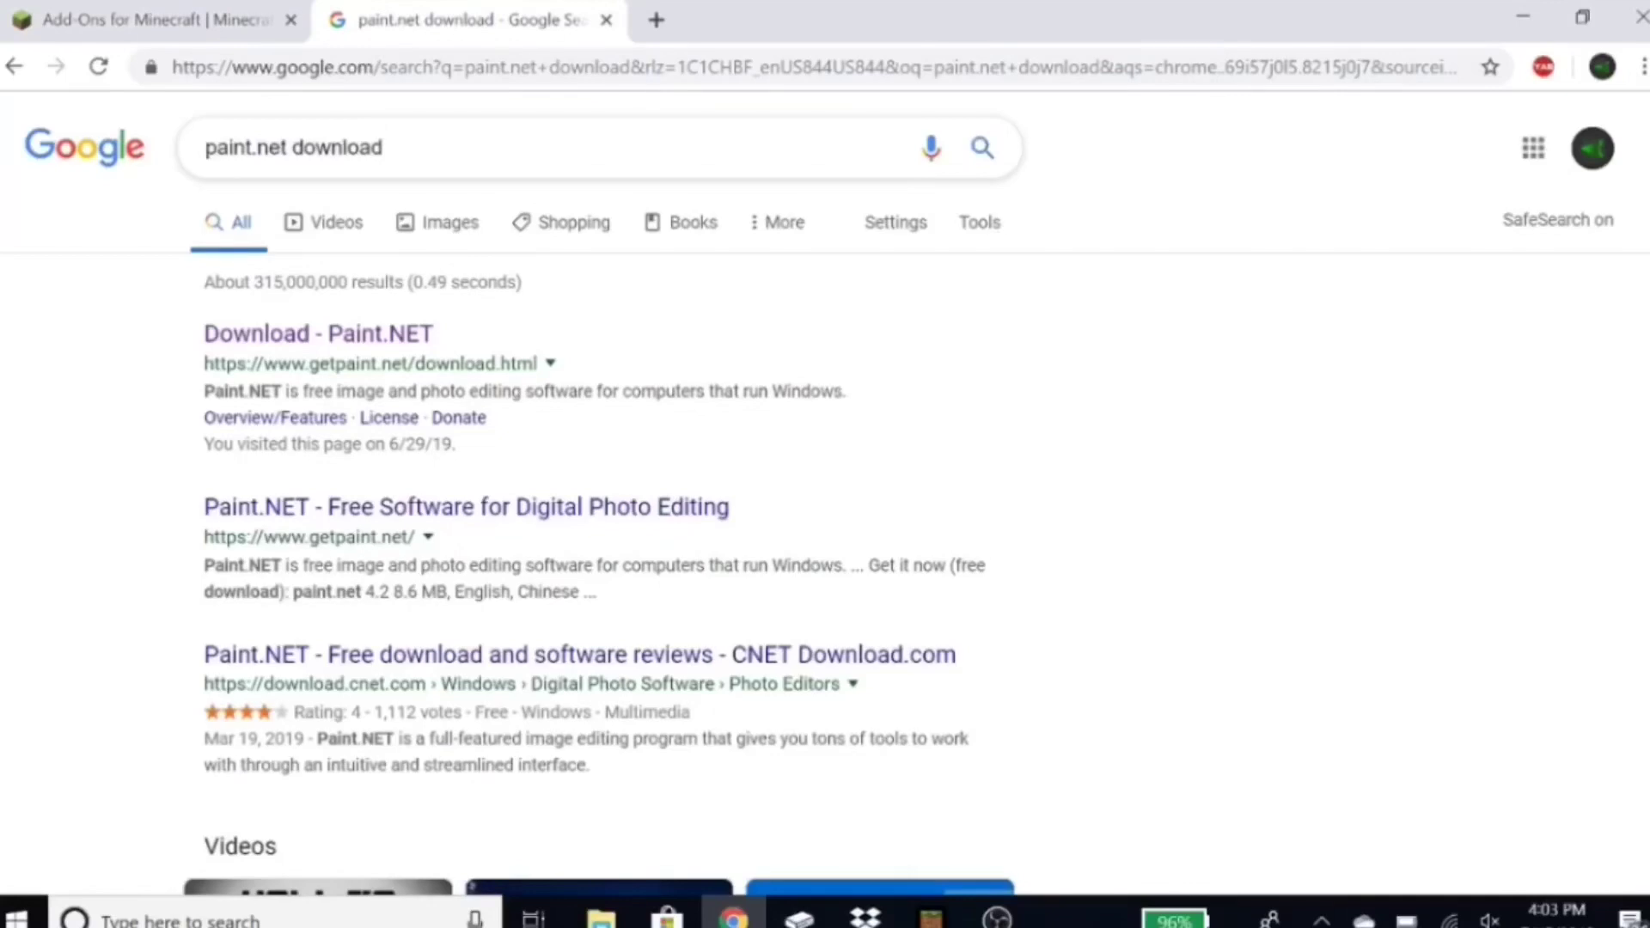
pyautogui.click(291, 19)
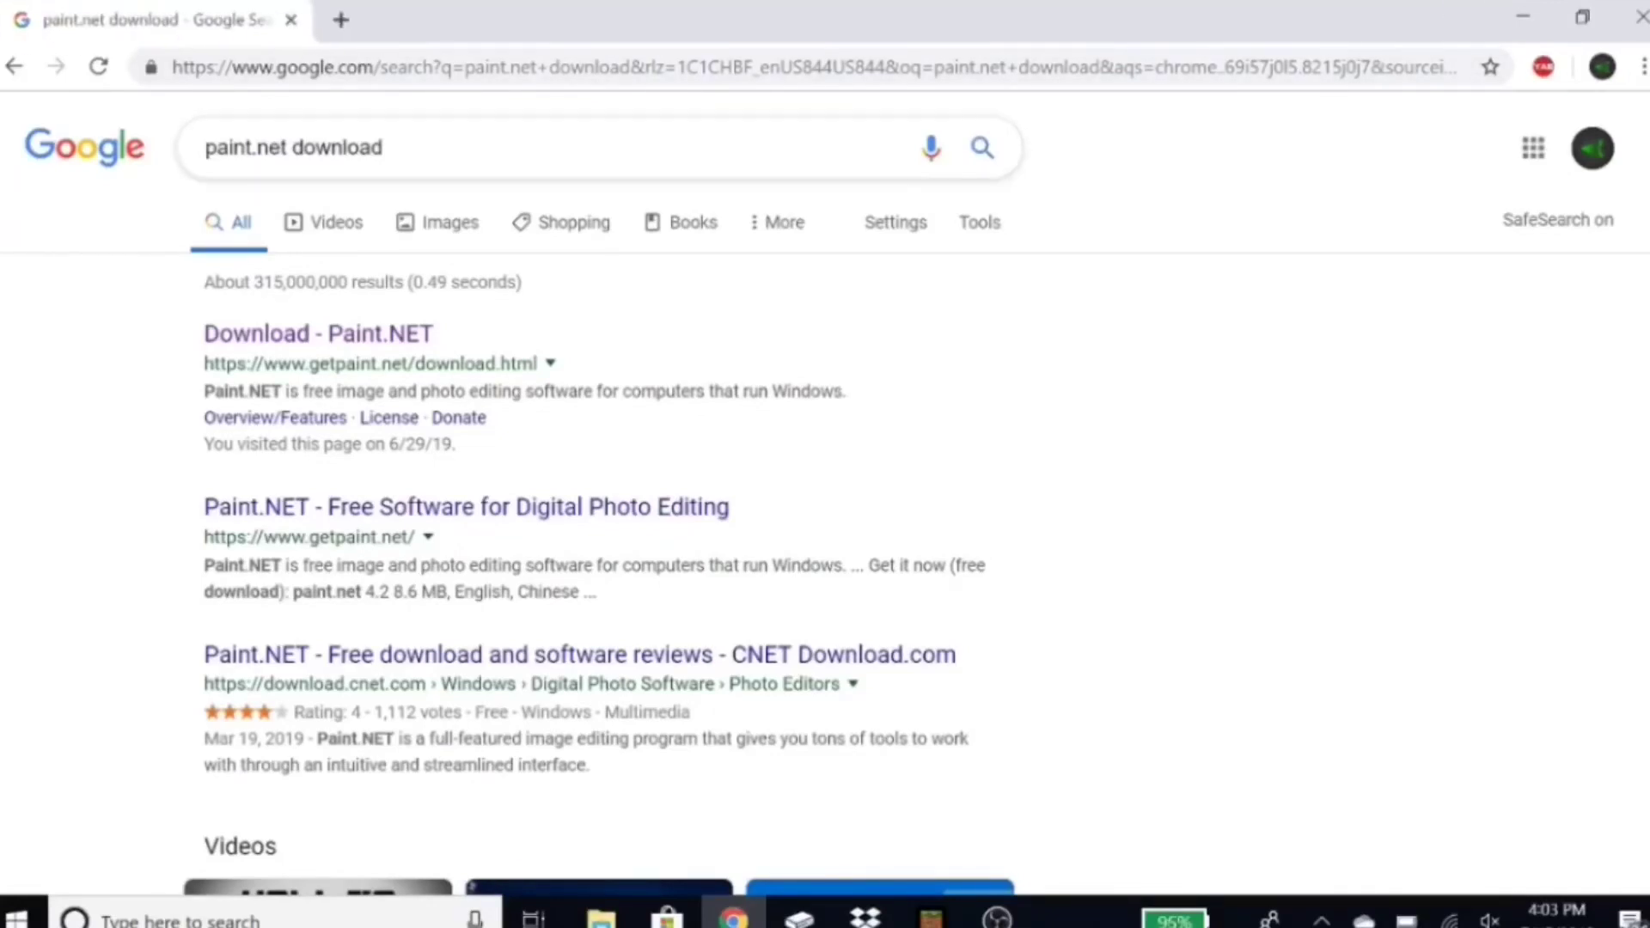
pyautogui.click(258, 339)
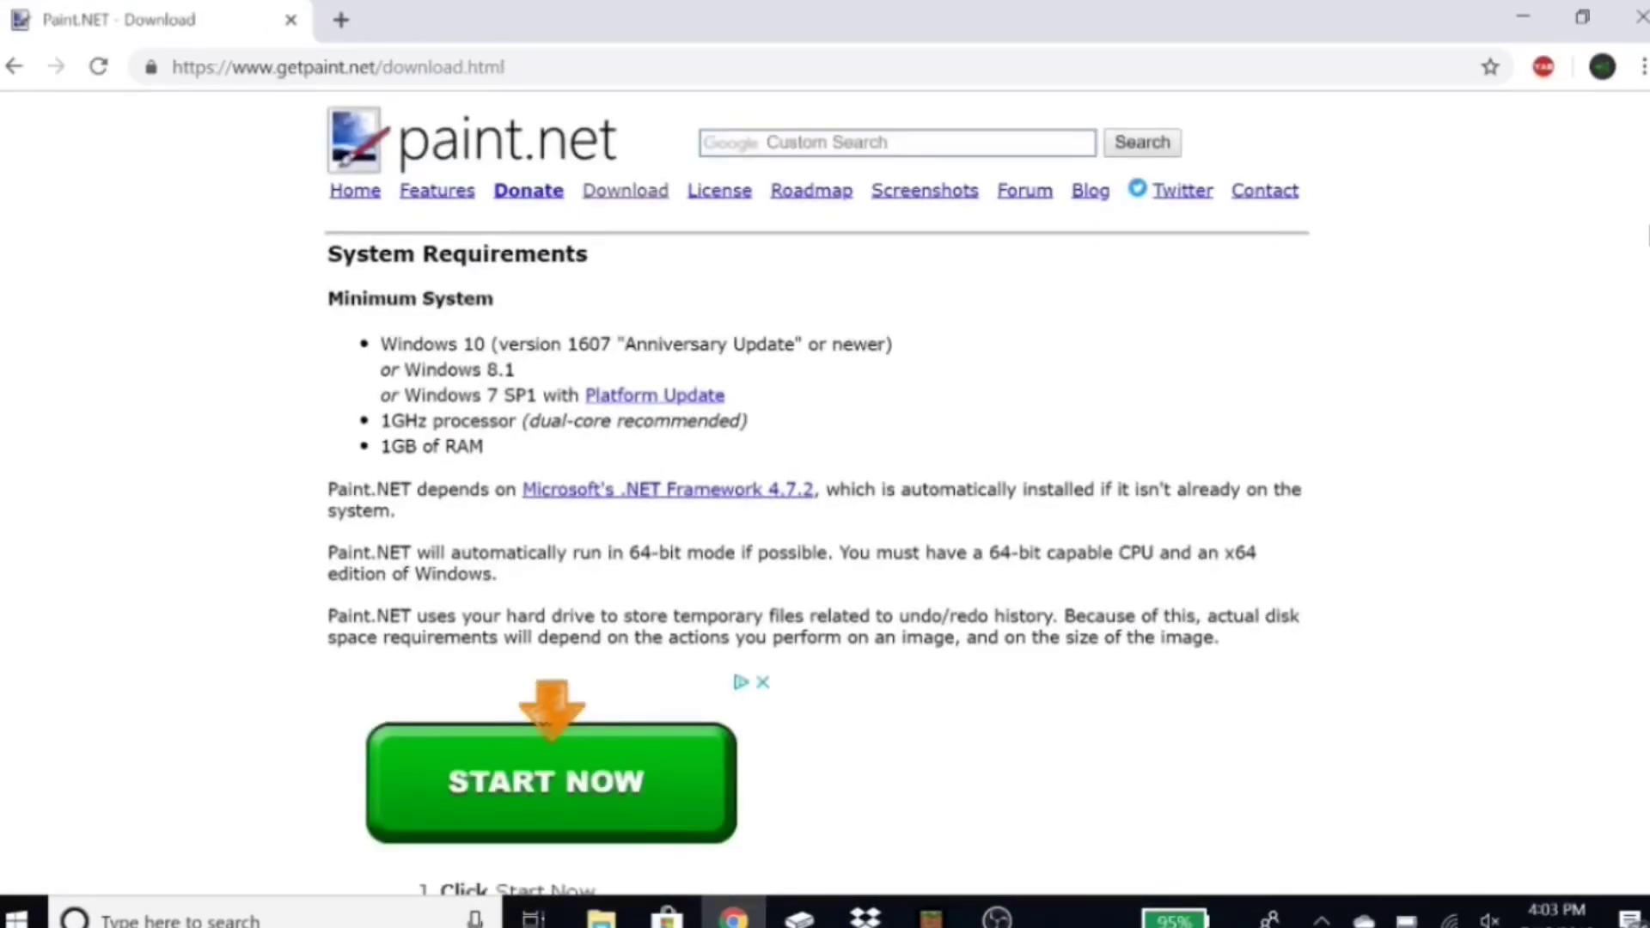
pyautogui.scroll(-5, 817, 490)
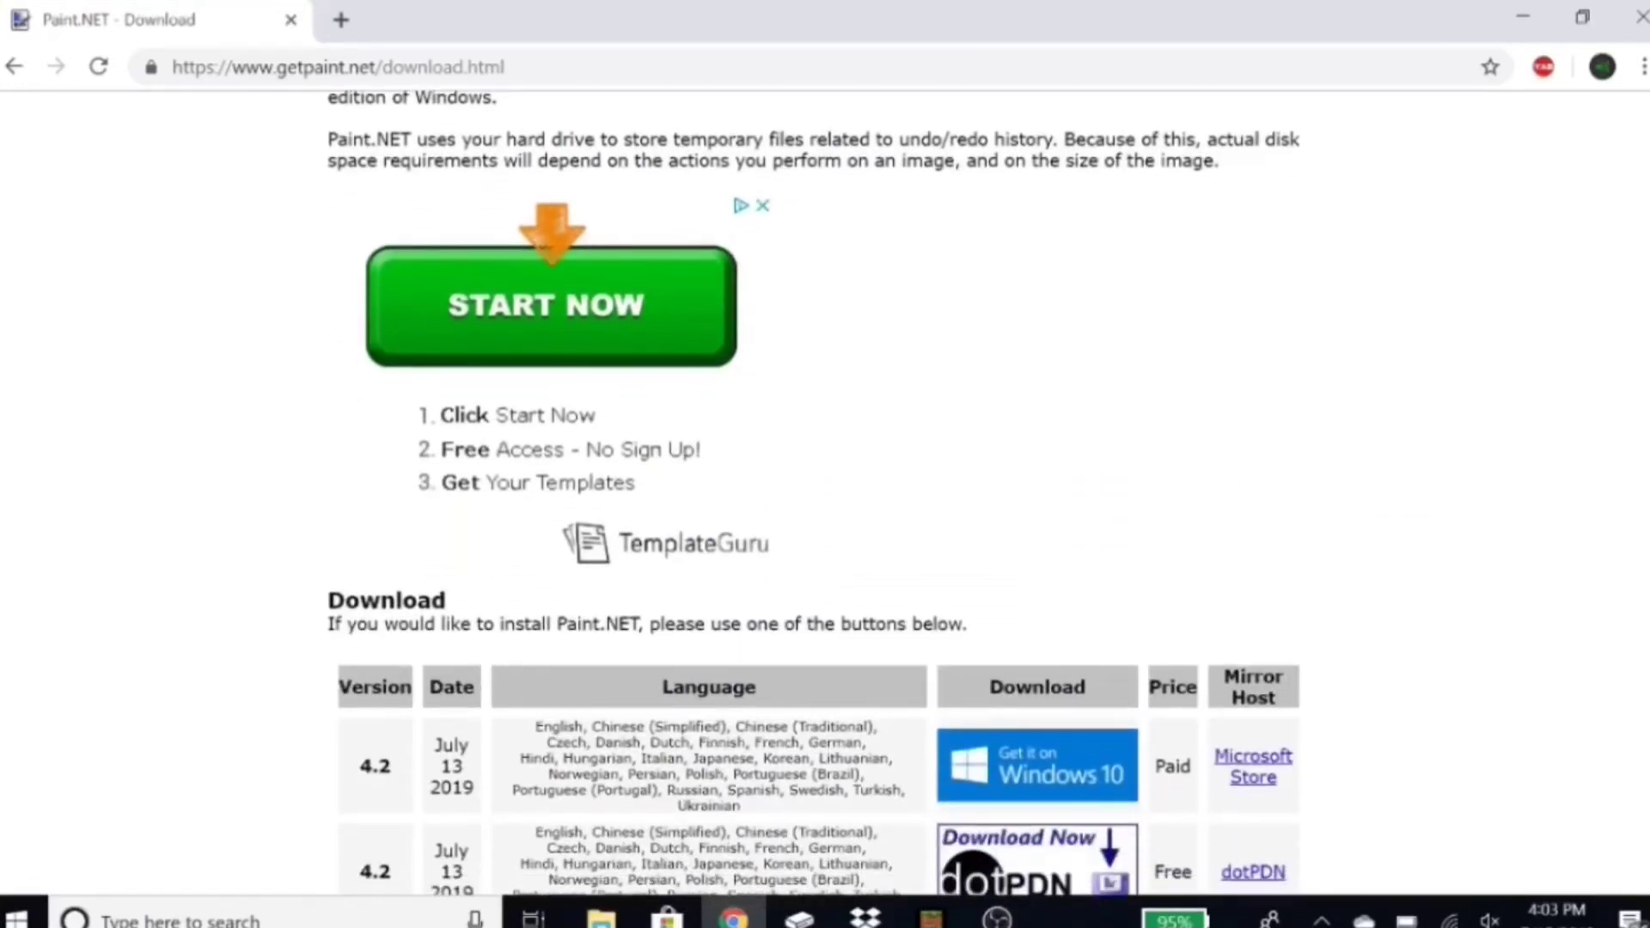
pyautogui.scroll(-4, 1646, 378)
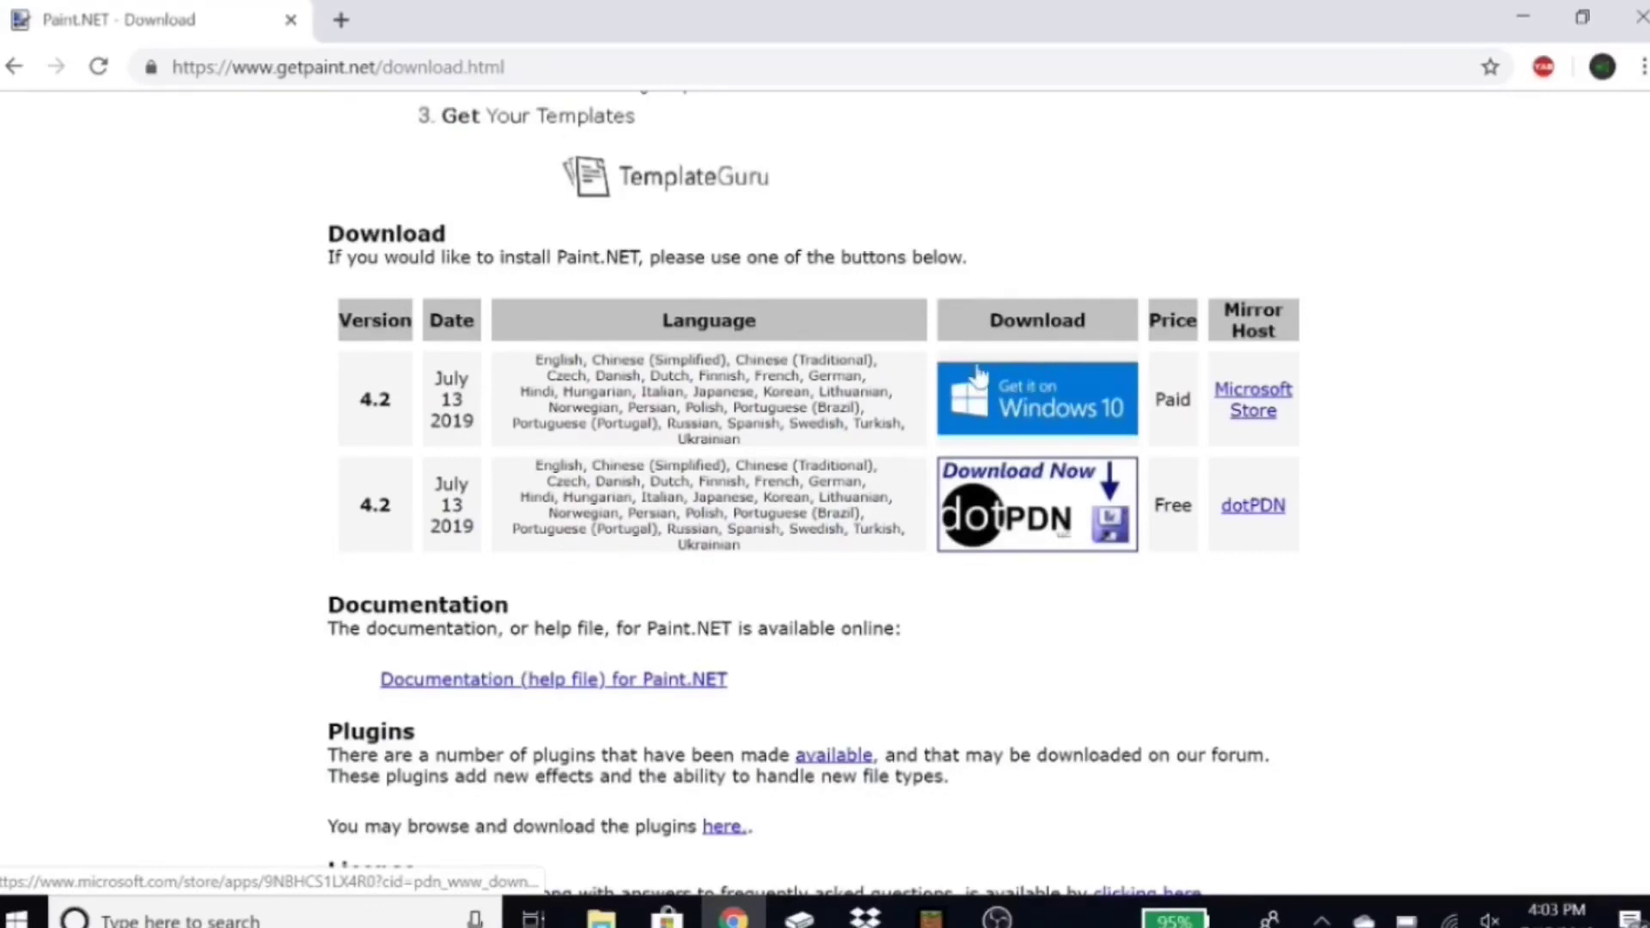
pyautogui.click(294, 20)
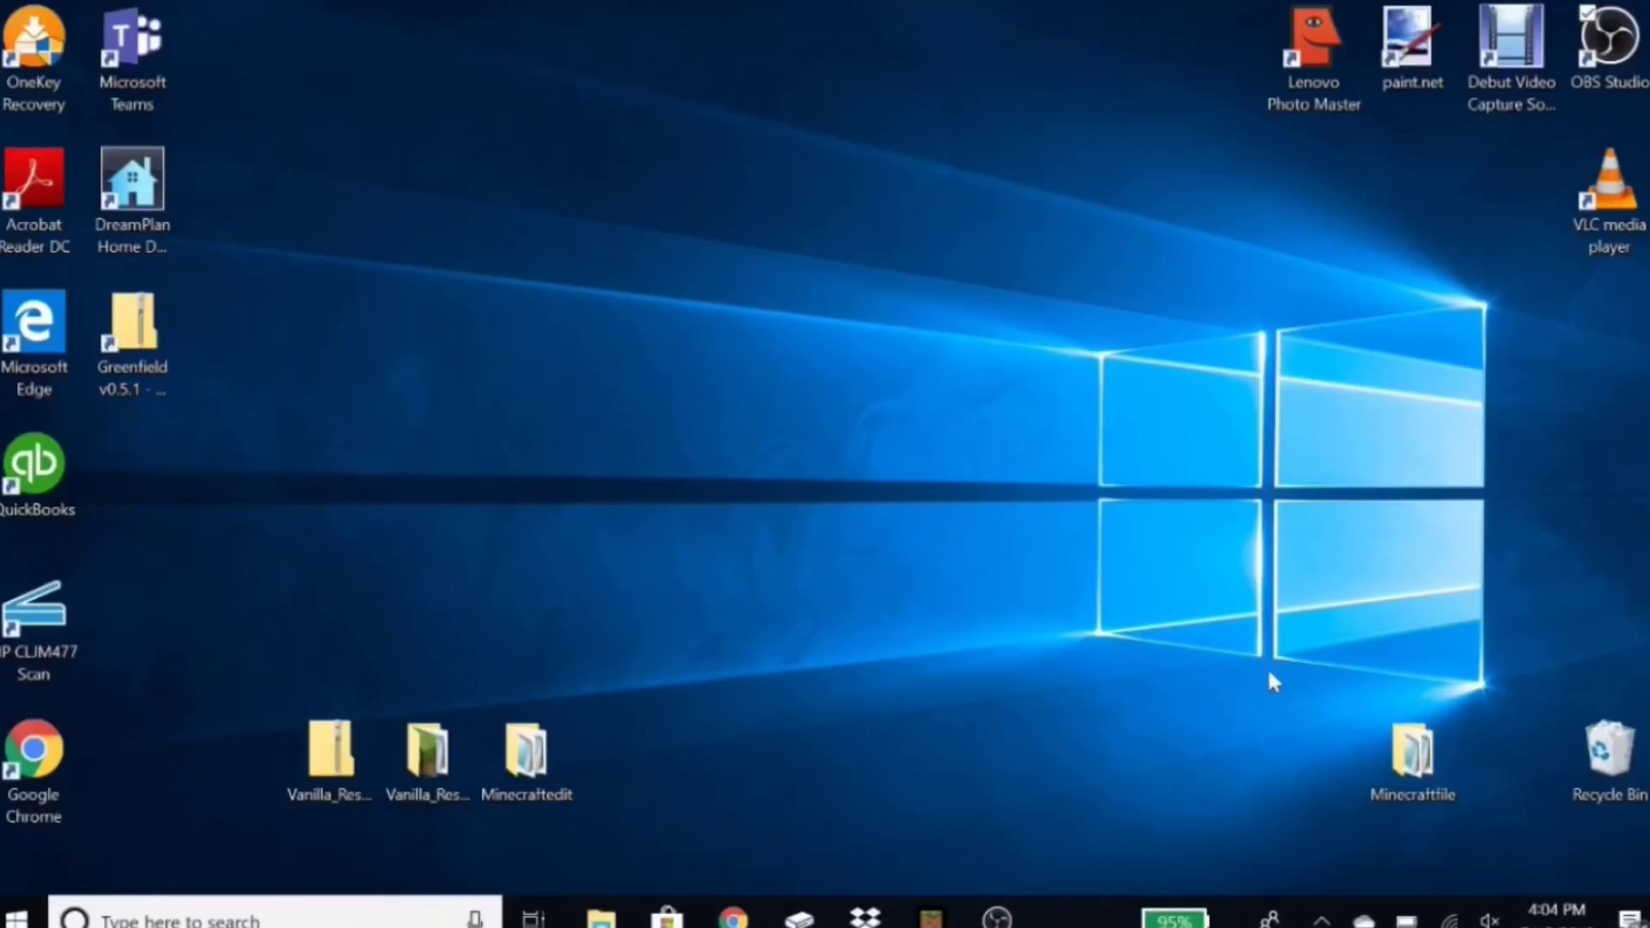
# Step: Open the desktop Minecraftfile folder and load its manifest file in Notepad
pyautogui.doubleClick(1397, 749)
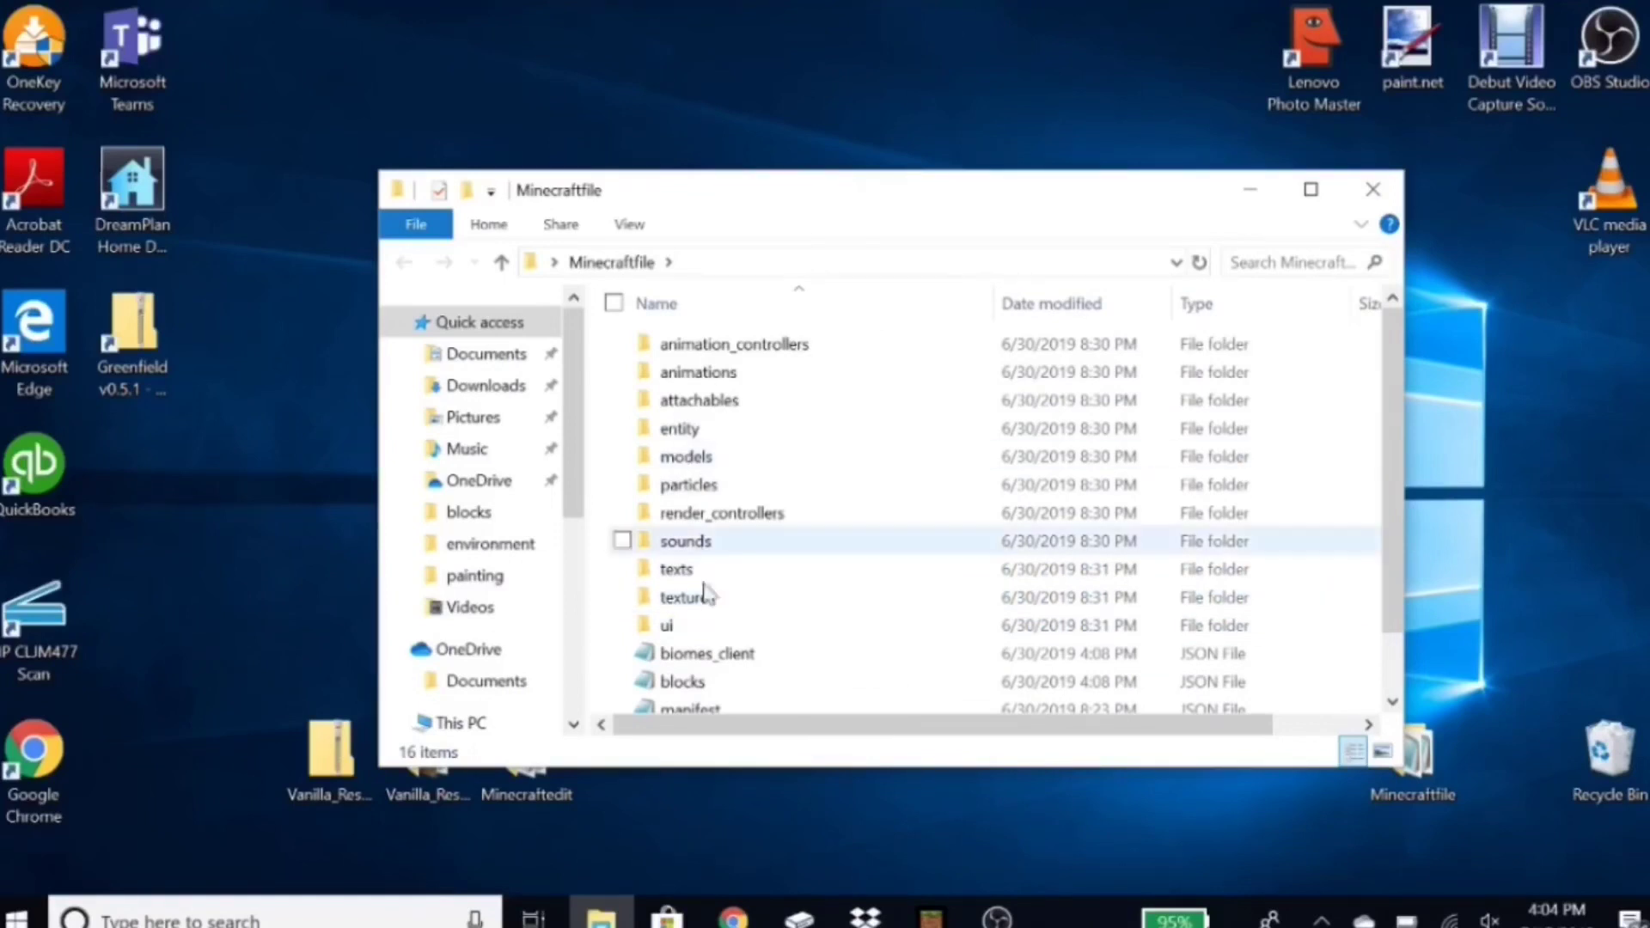
pyautogui.moveTo(1395, 365); pyautogui.dragTo(1389, 461)
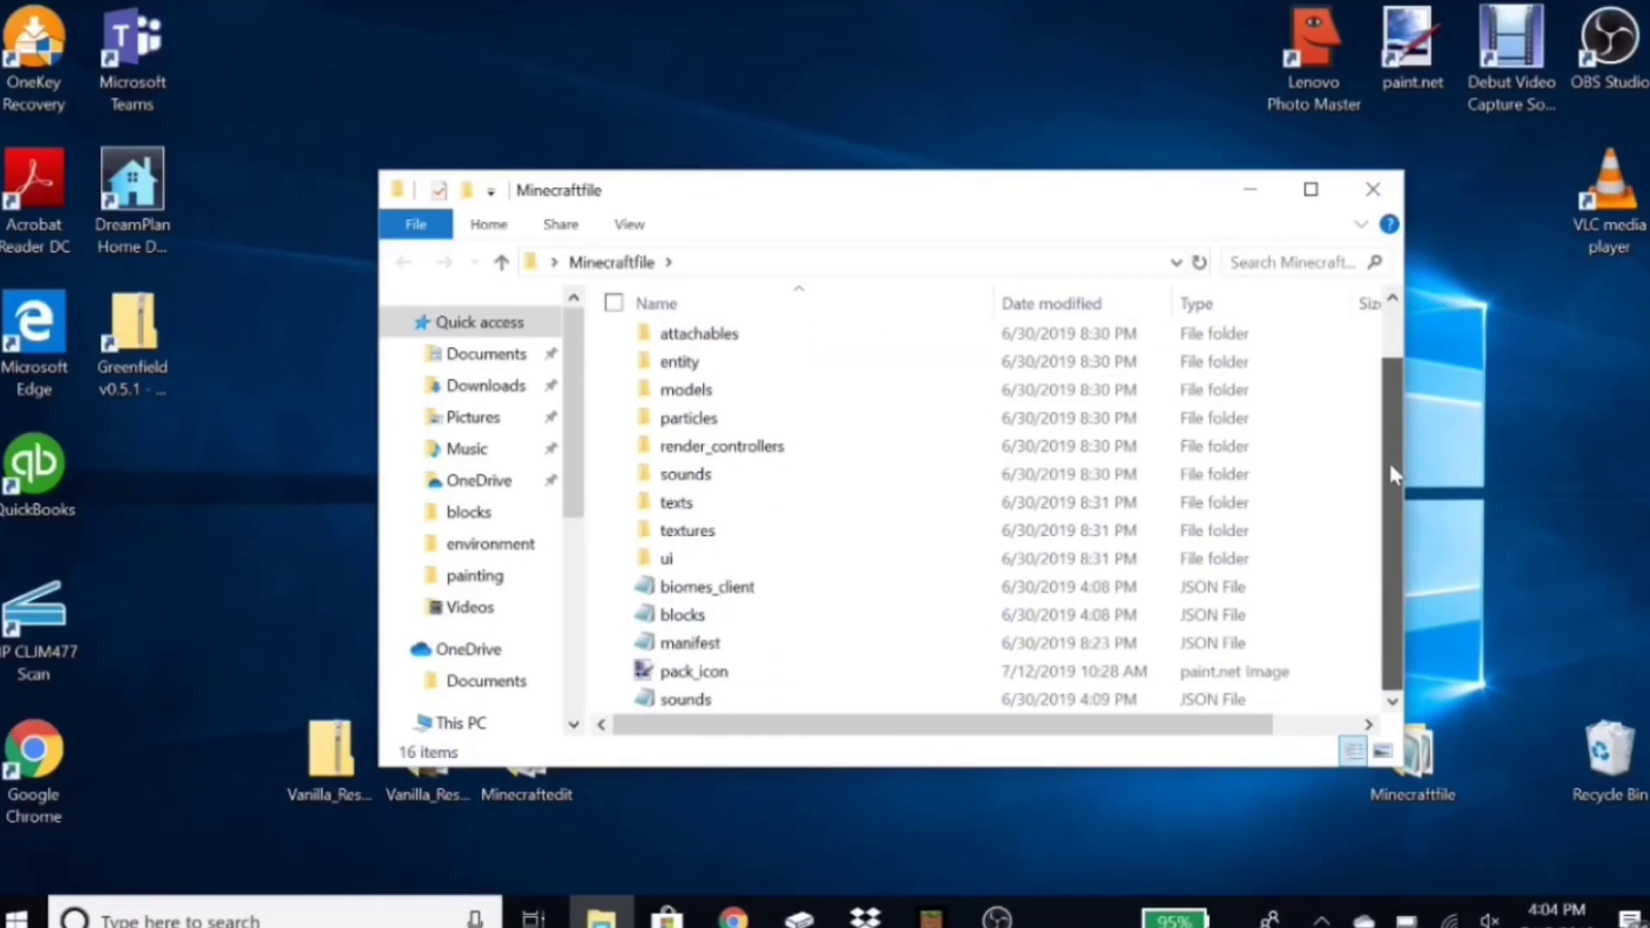
pyautogui.doubleClick(856, 655)
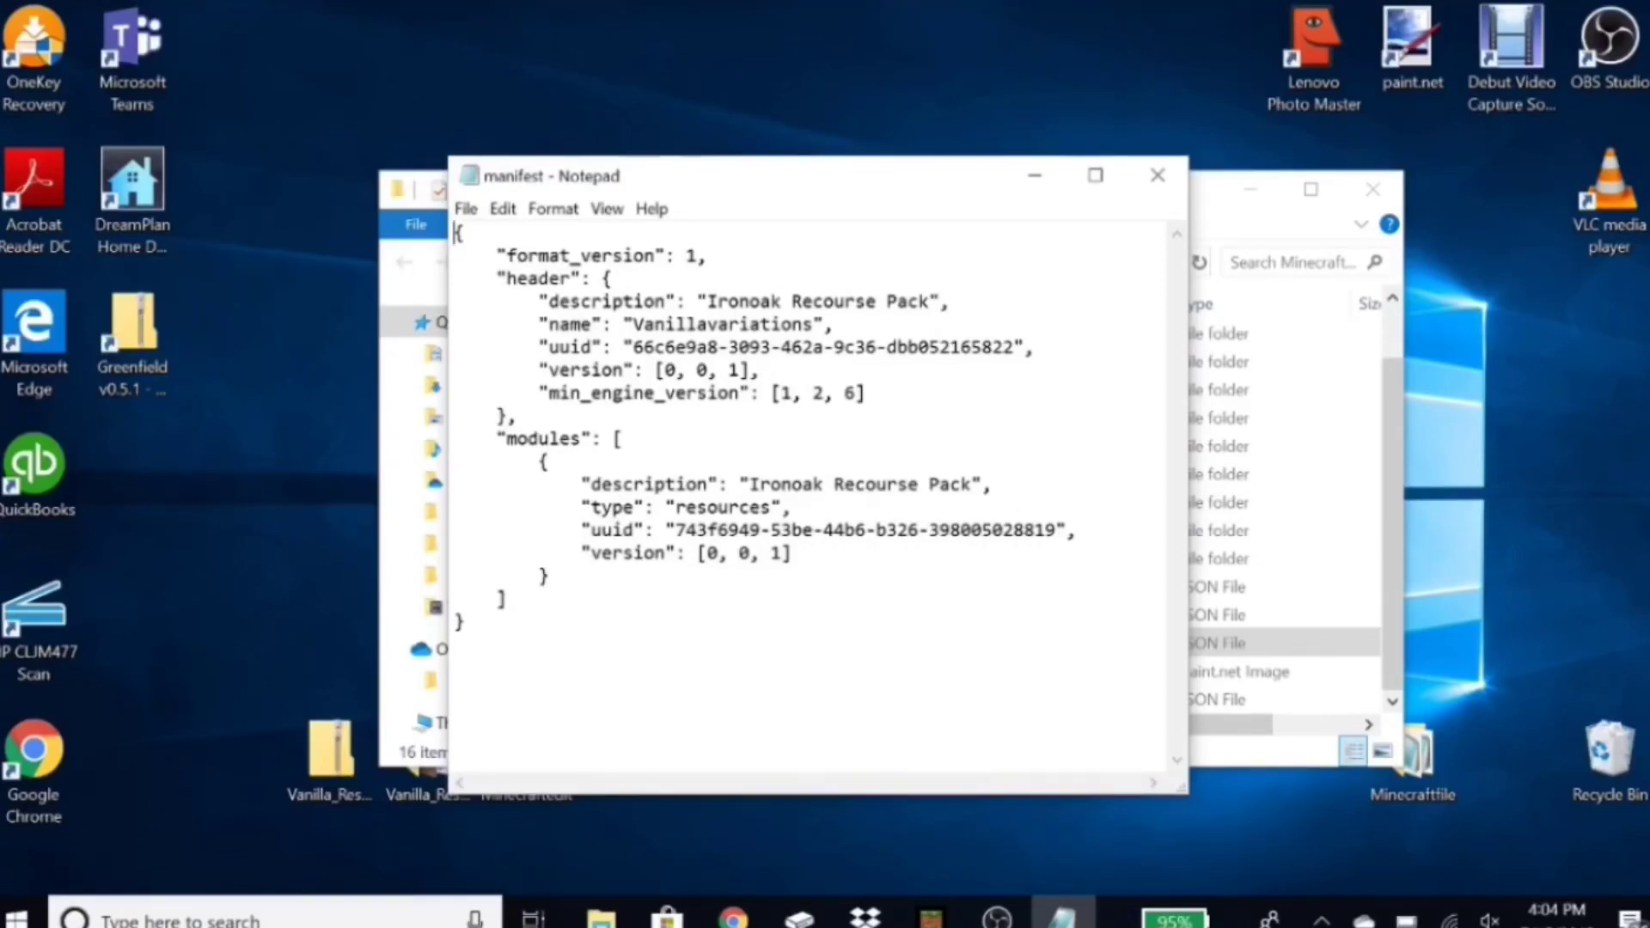
# Step: Highlight the 'Ironoak Recourse Pack' descriptions and 'Vanillavariations' name, then close Notepad without changes
pyautogui.moveTo(707, 301); pyautogui.dragTo(929, 301)
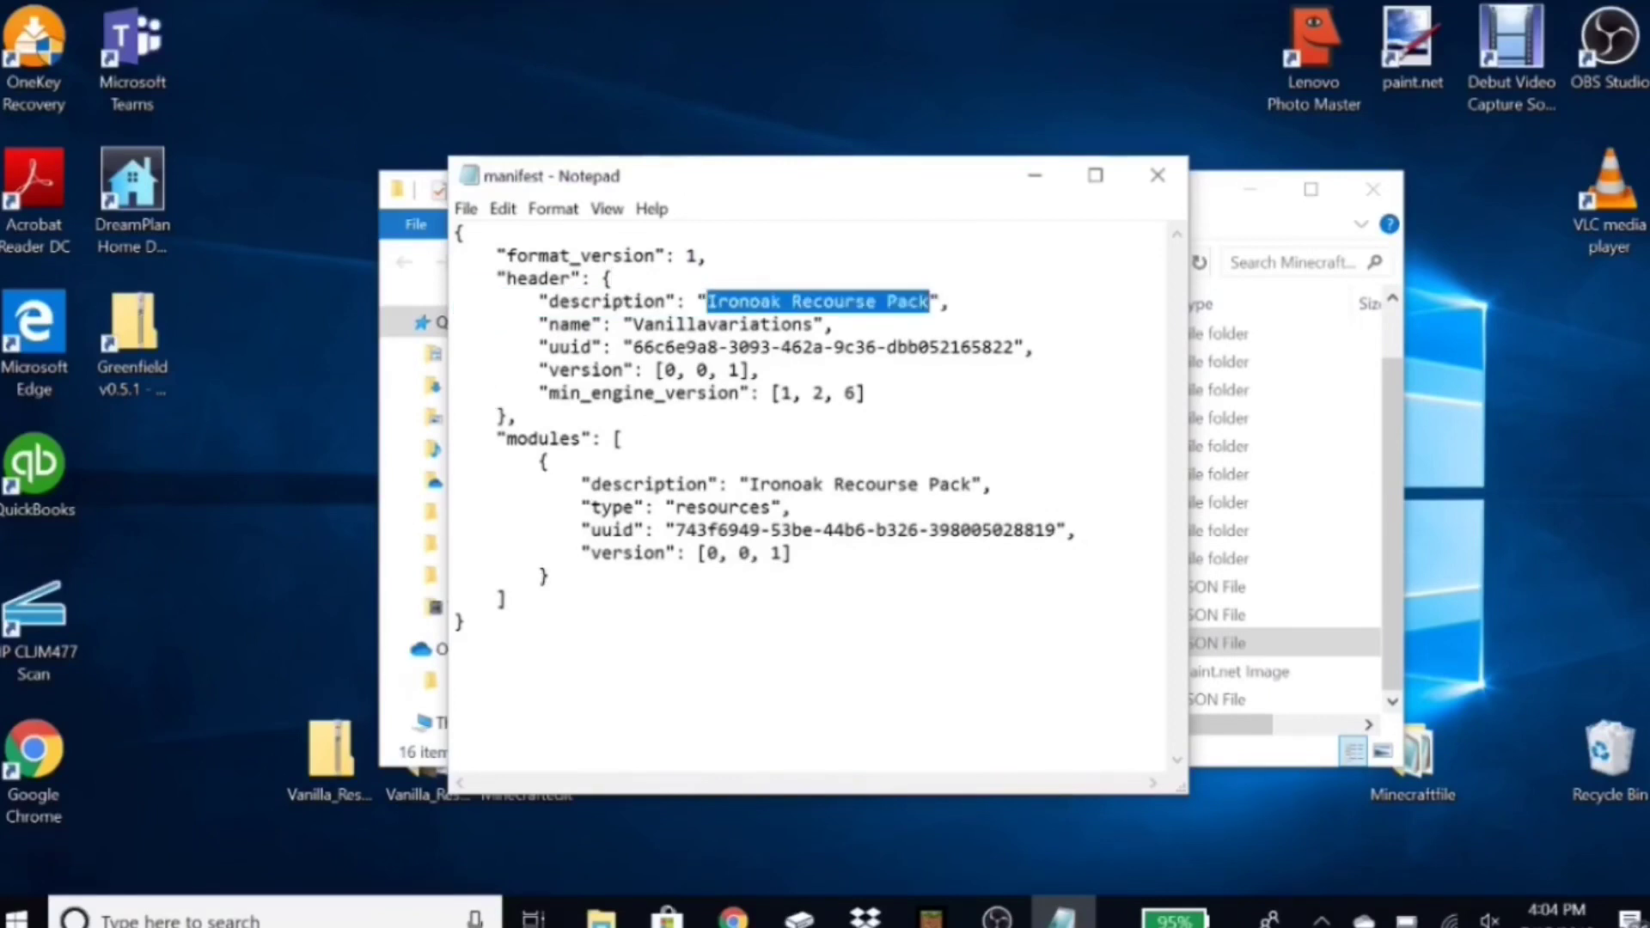
pyautogui.moveTo(748, 484); pyautogui.dragTo(970, 484)
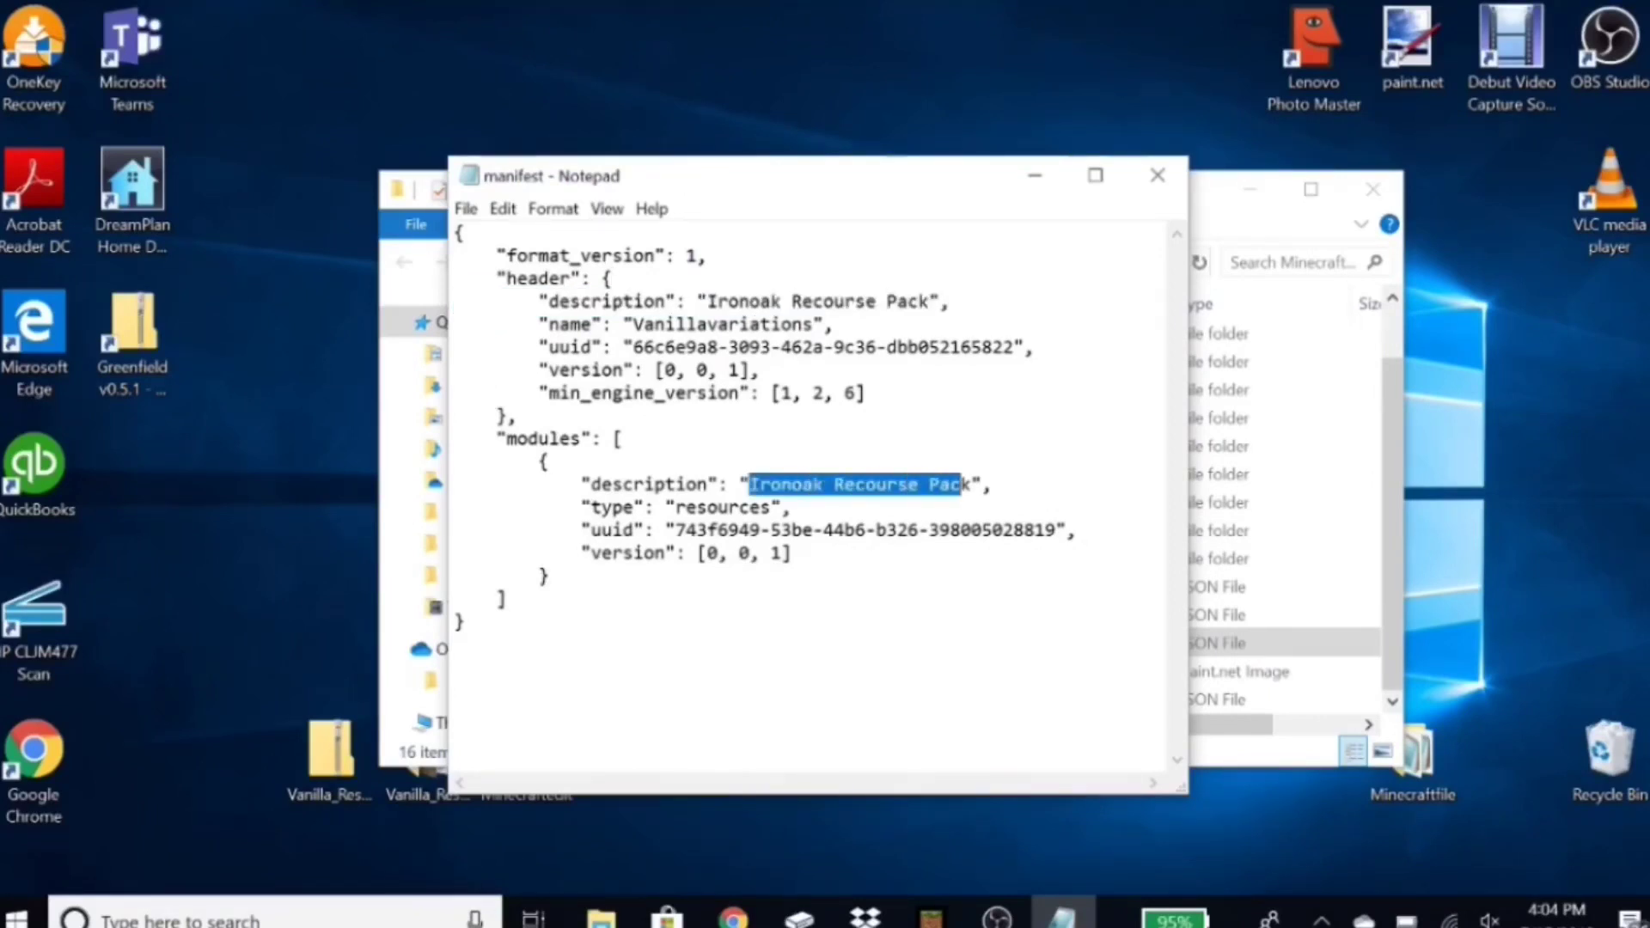
pyautogui.moveTo(814, 324); pyautogui.dragTo(643, 324)
pyautogui.click(781, 393)
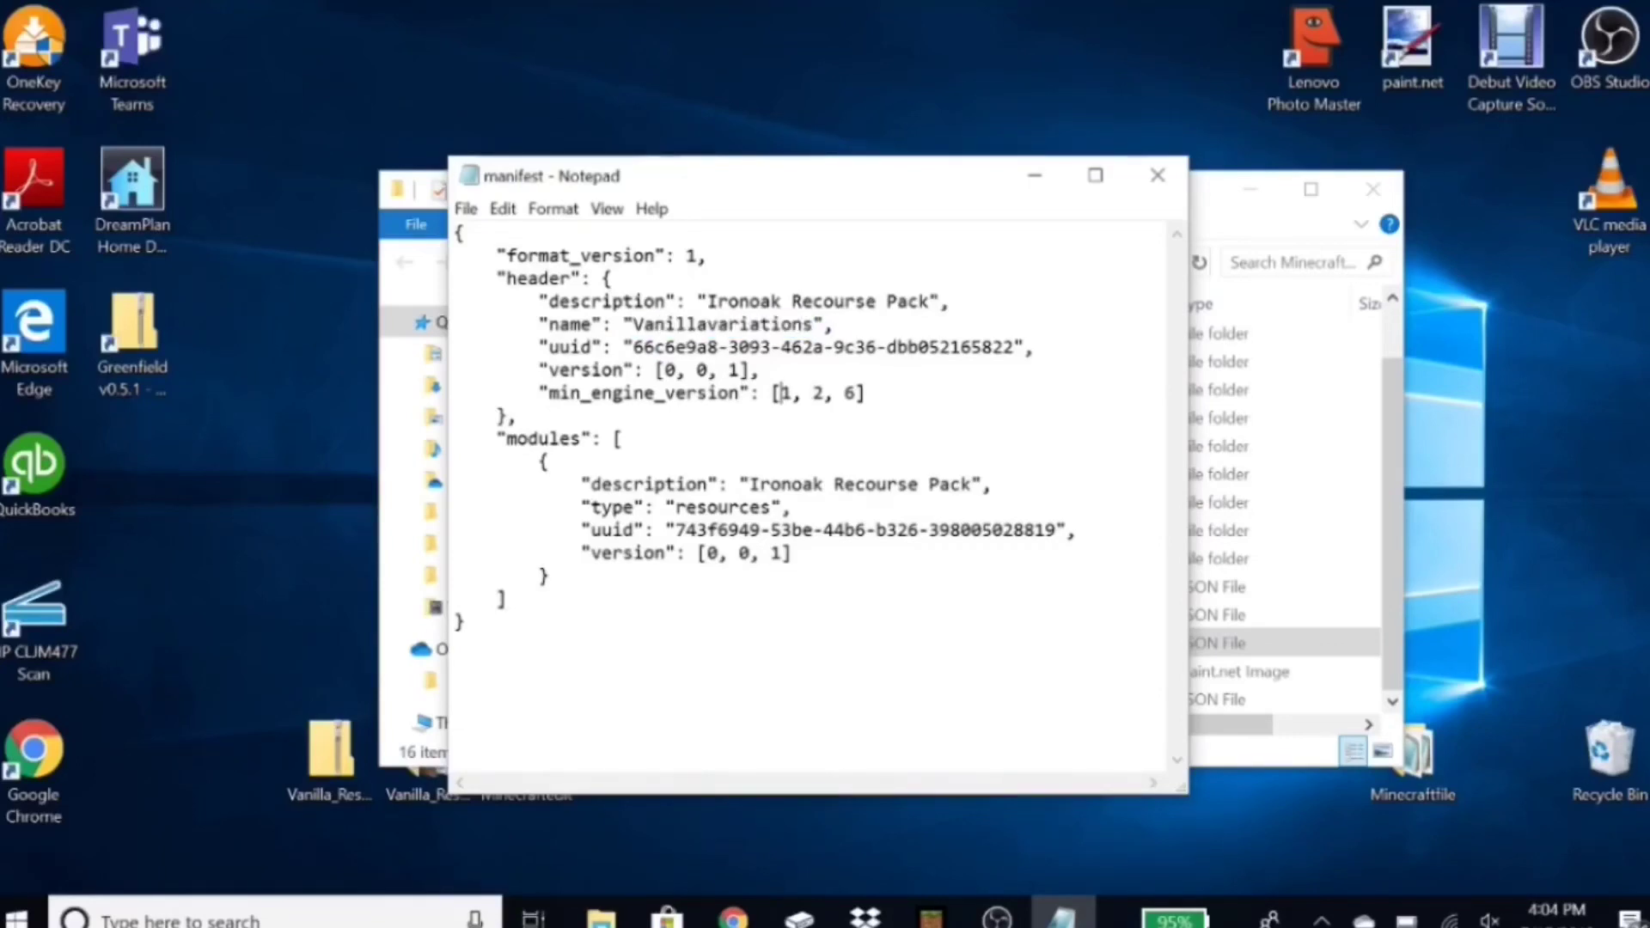
pyautogui.click(1158, 175)
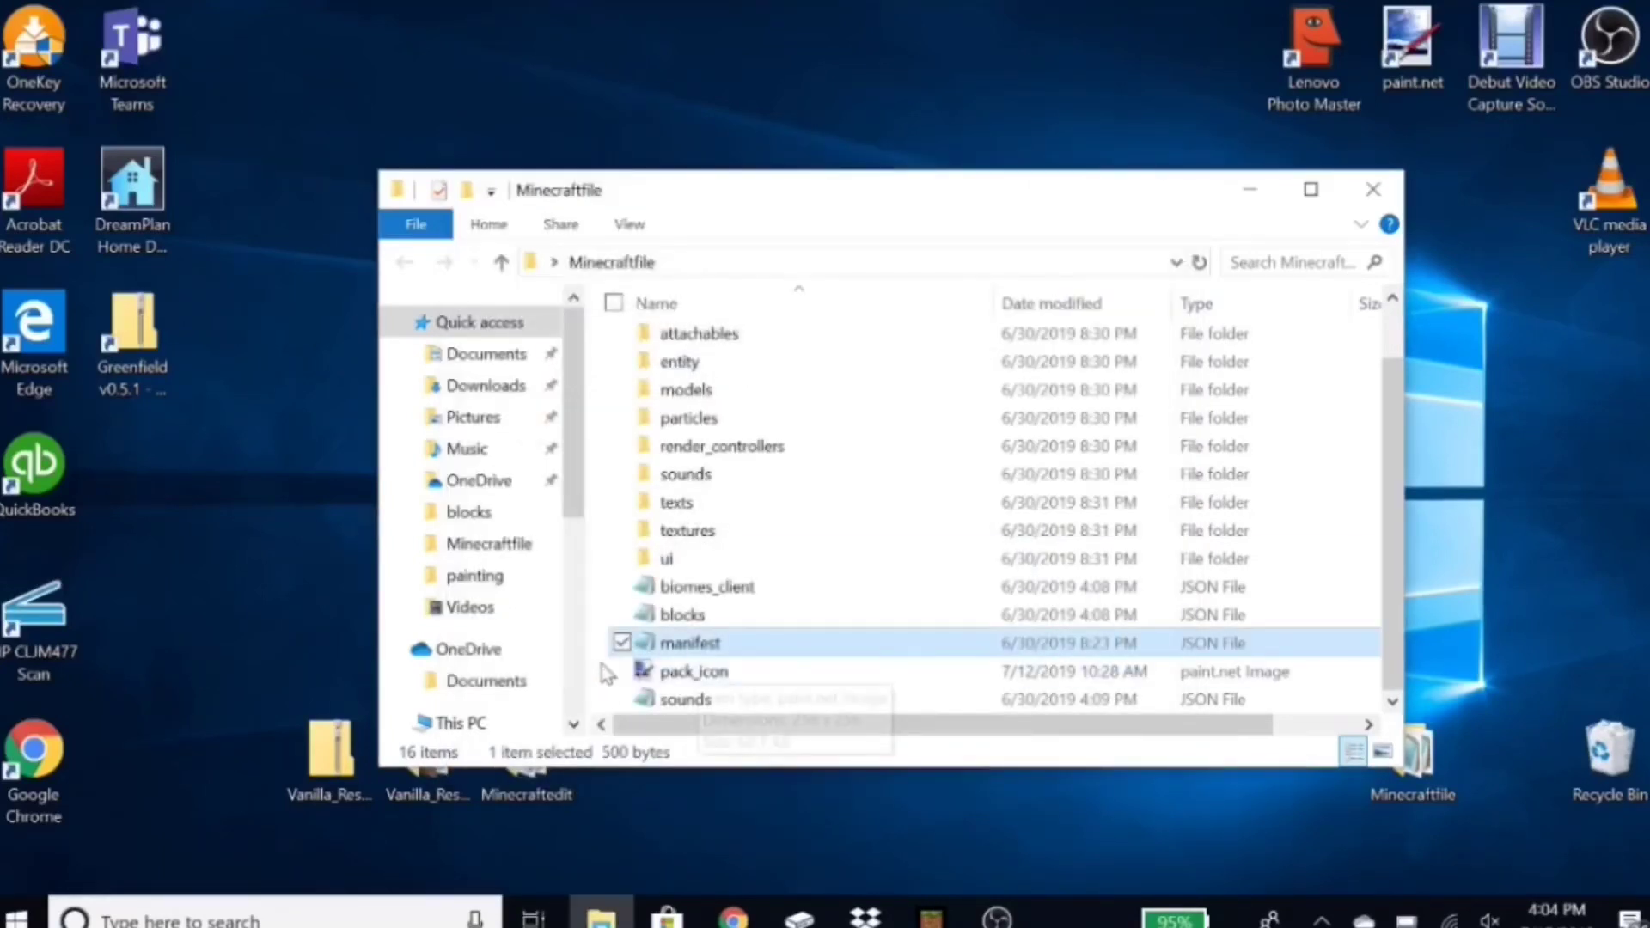
# Step: Browse the textures and colormap folders, then open the kz image from textures\painting in paint.net
pyautogui.click(761, 536)
pyautogui.doubleClick(760, 537)
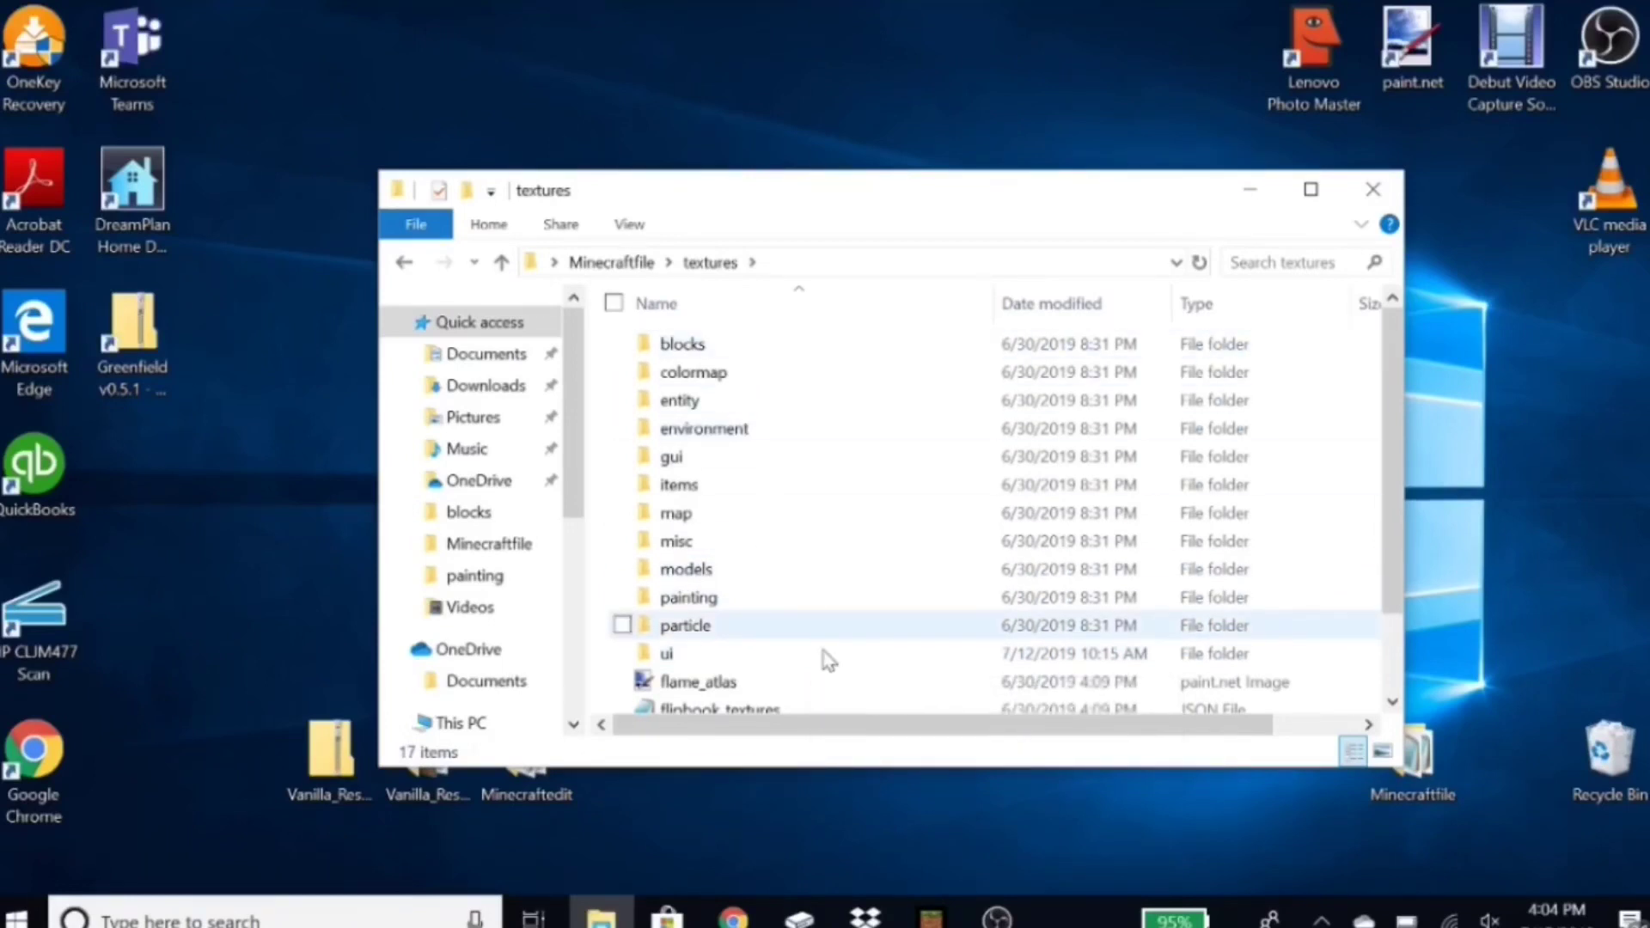
pyautogui.doubleClick(769, 383)
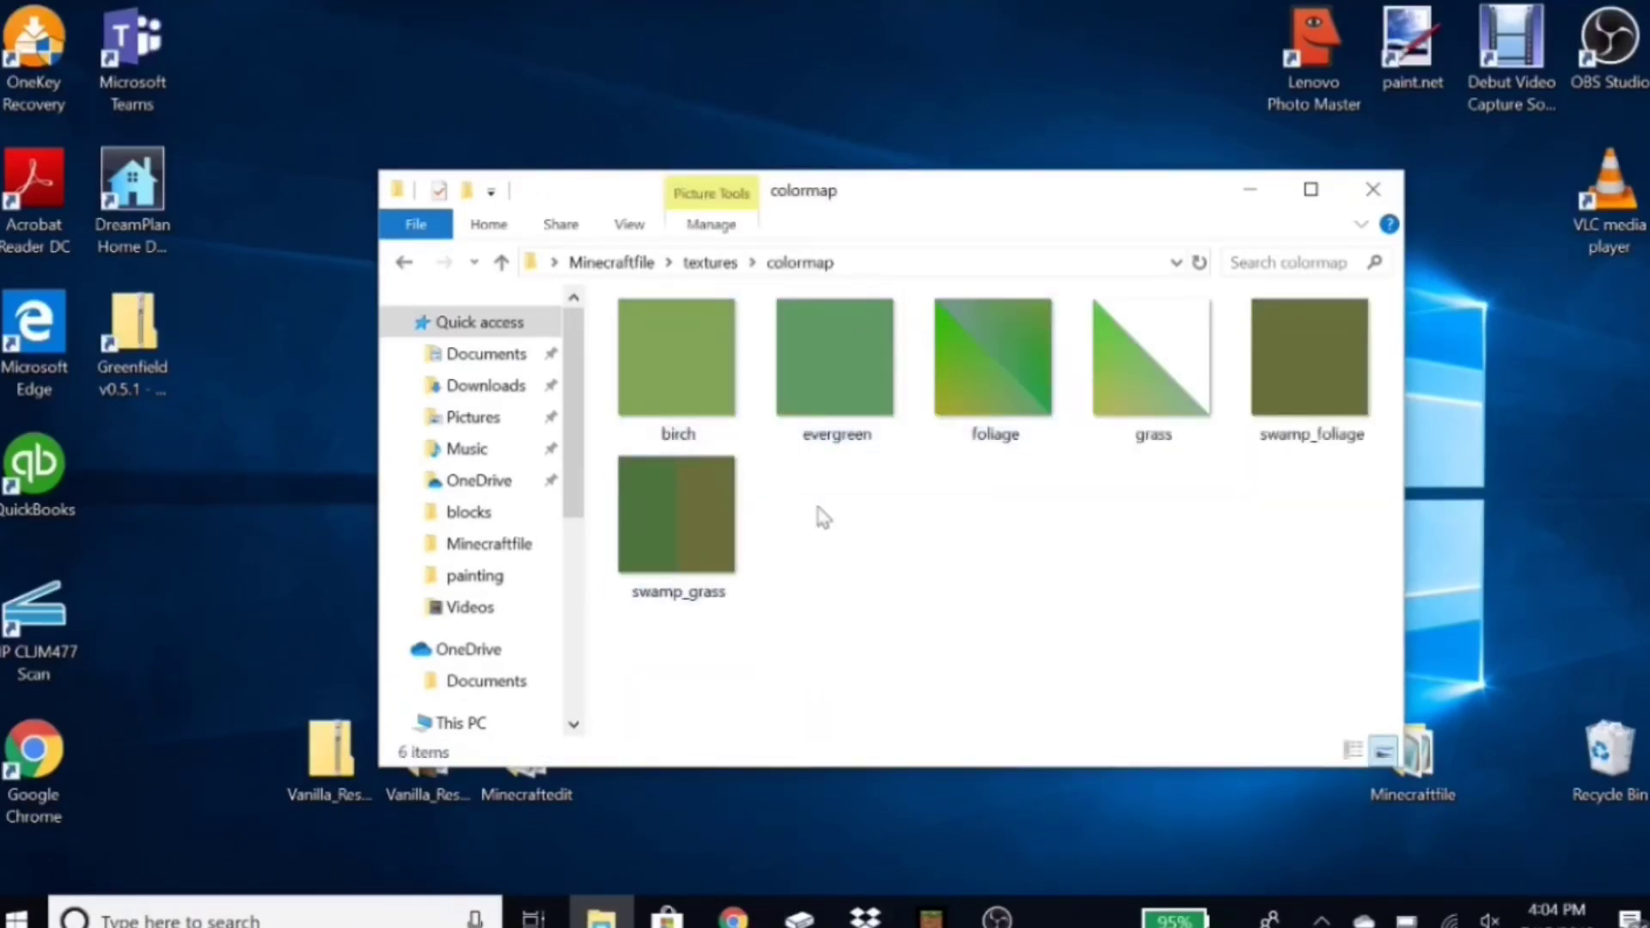
pyautogui.click(405, 264)
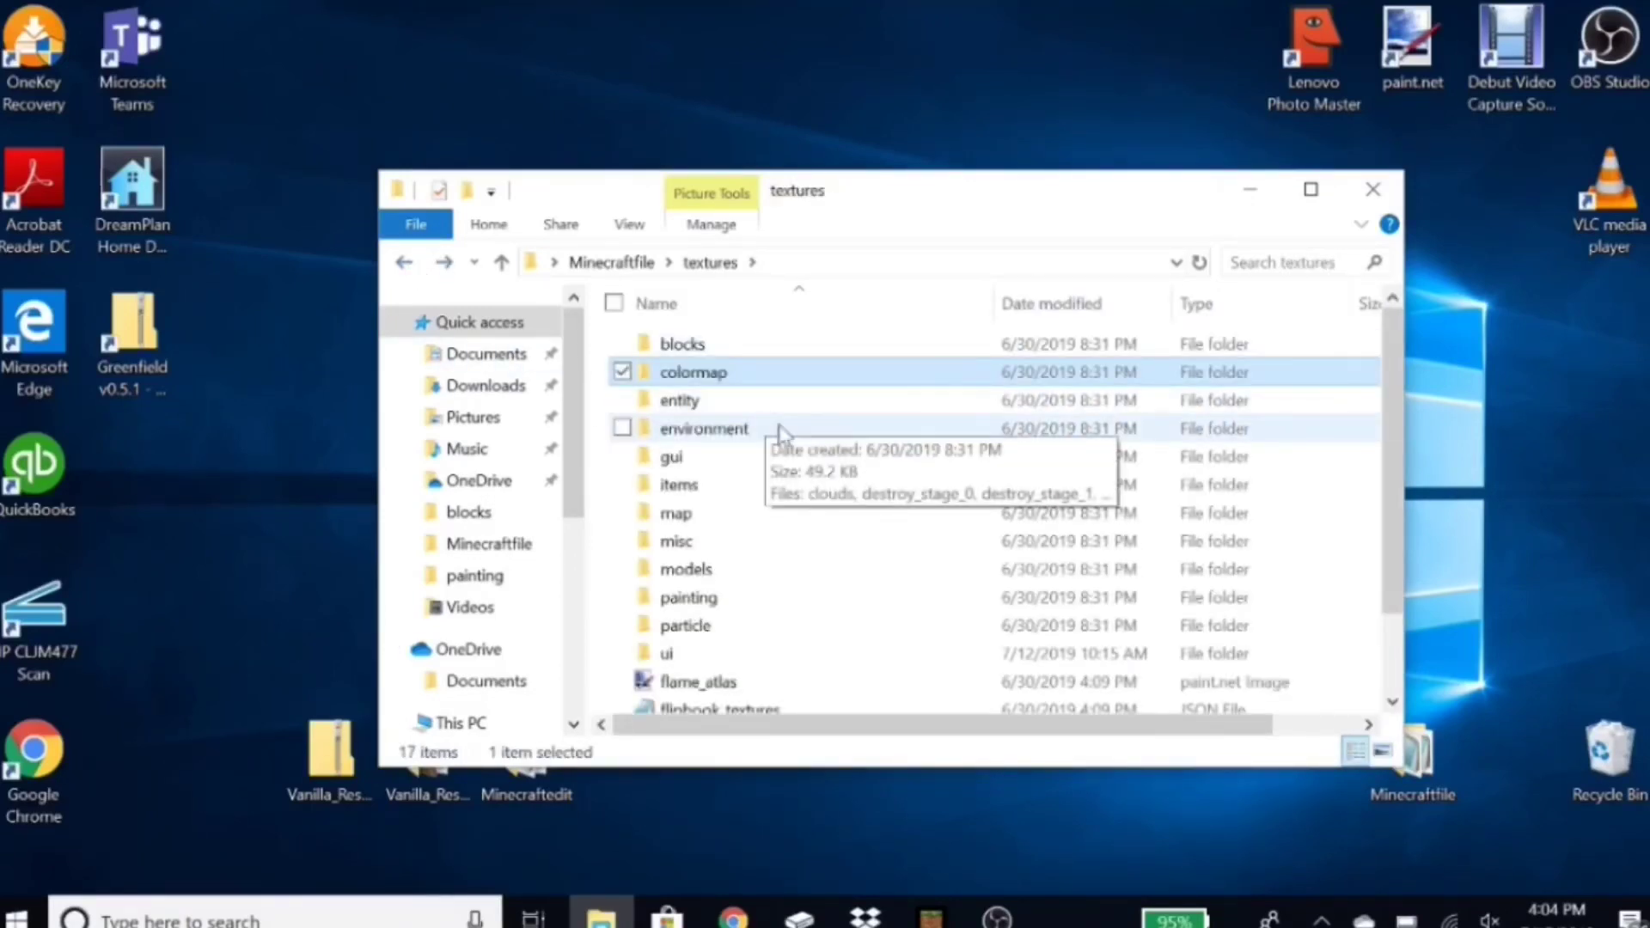
pyautogui.doubleClick(832, 601)
pyautogui.click(671, 348)
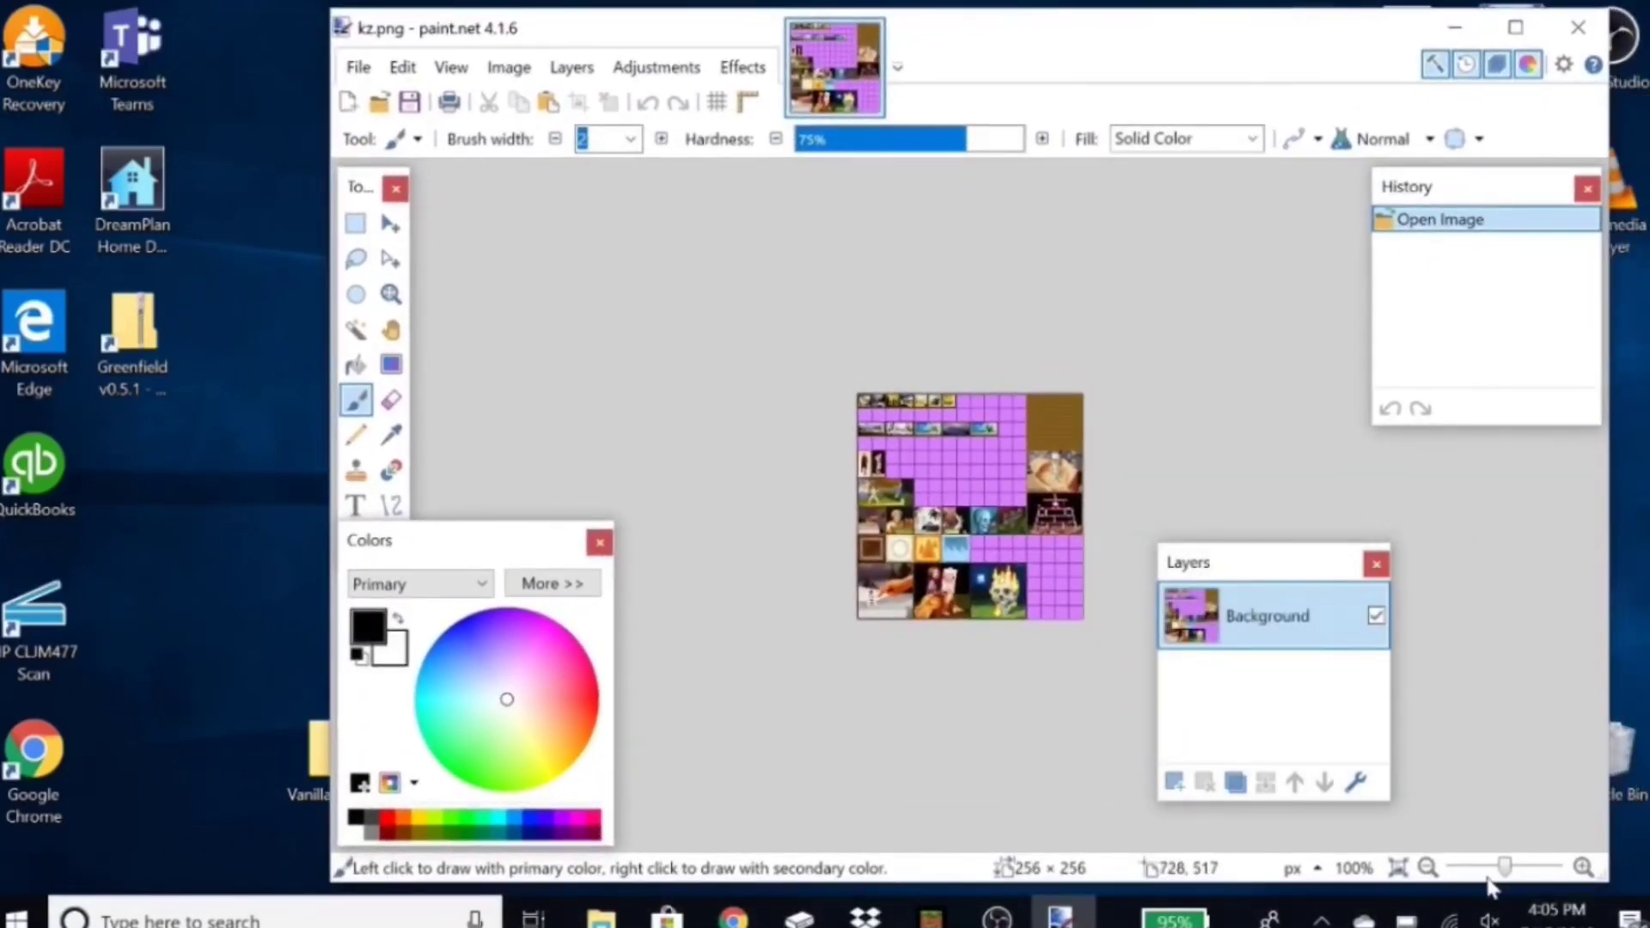
# Step: Zoom in on the kz painting texture and hide the Layers panel
pyautogui.moveTo(1504, 866)
pyautogui.mouseDown()
pyautogui.moveTo(1525, 866)
pyautogui.moveTo(1502, 866)
pyautogui.mouseUp()
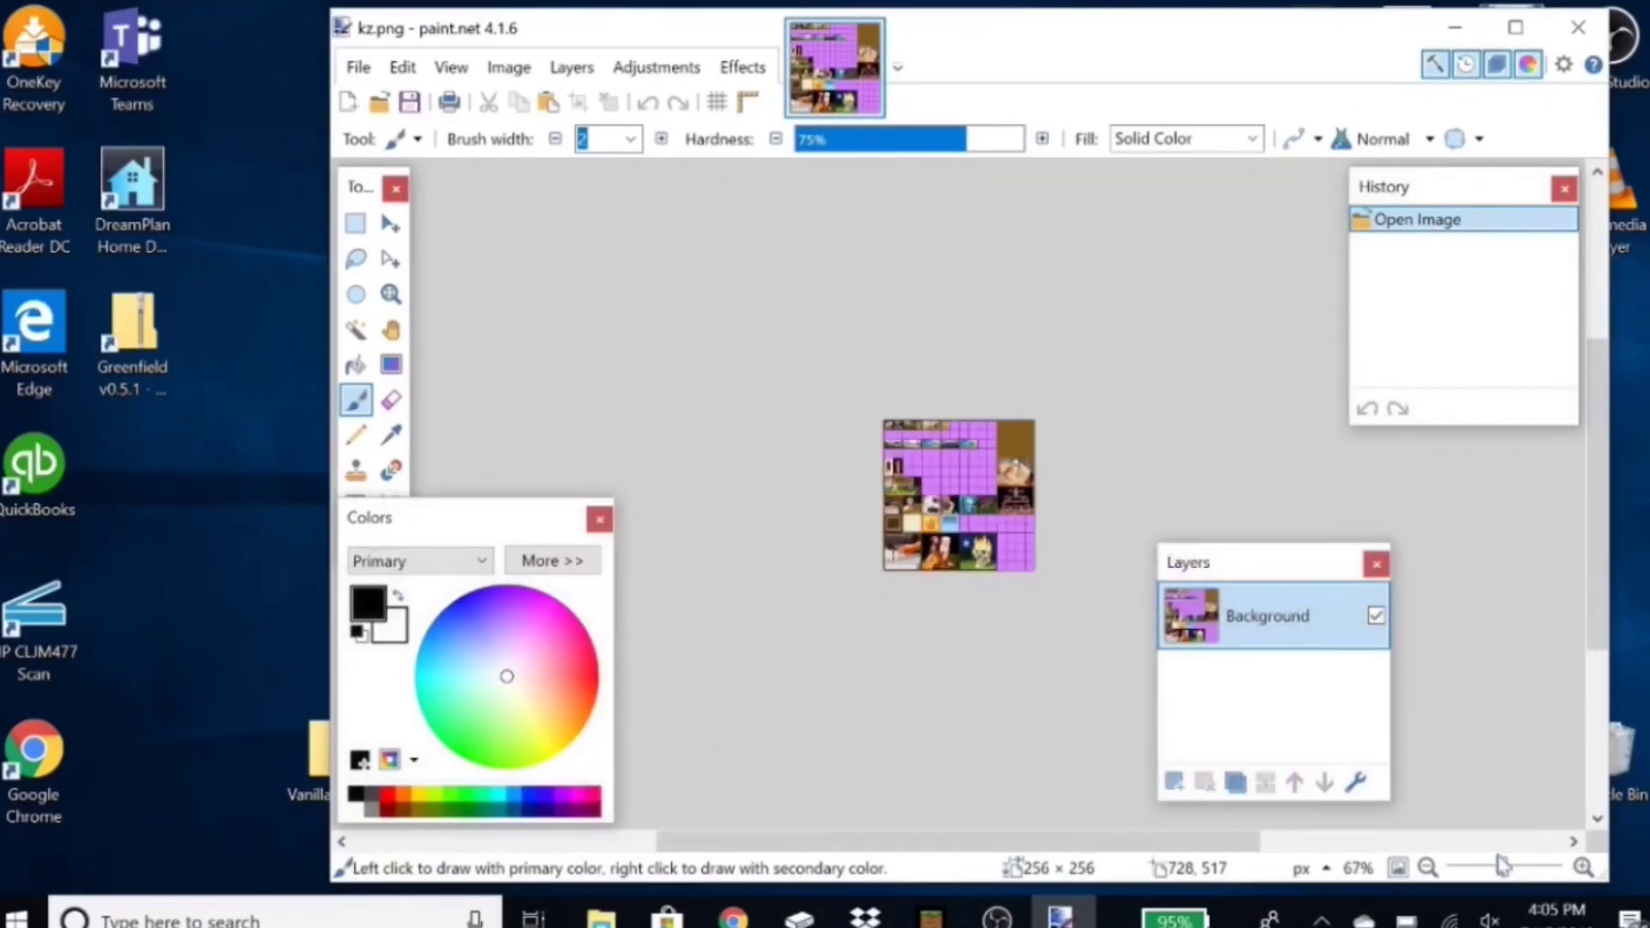
pyautogui.click(1376, 564)
pyautogui.scroll(3, 1491, 817)
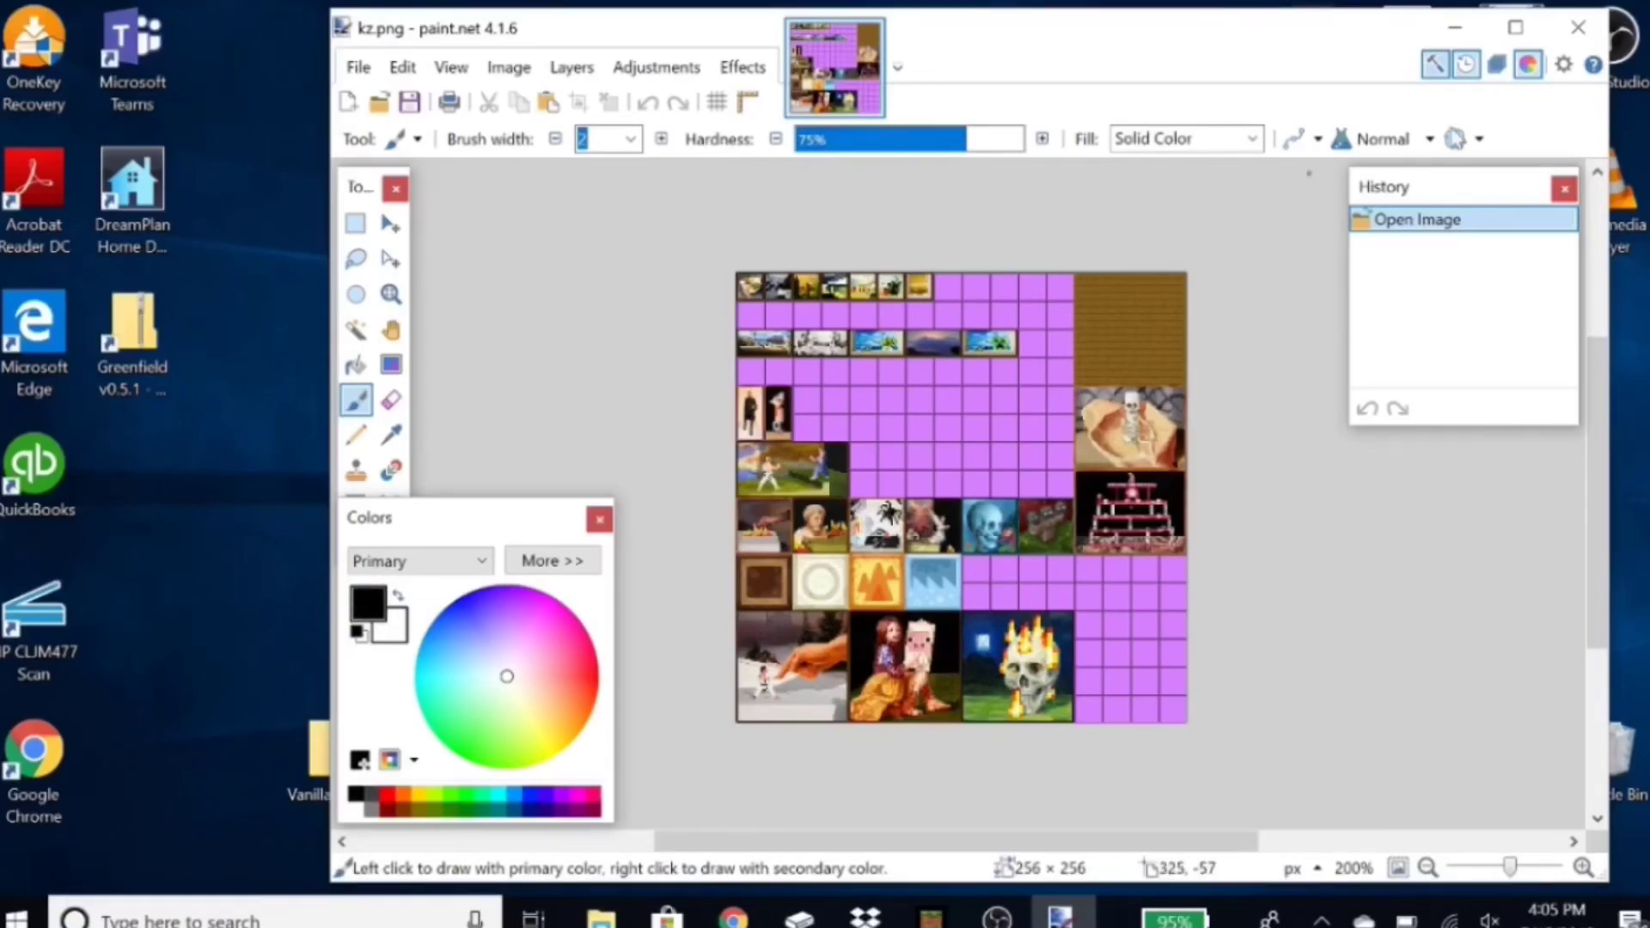
# Step: Close paint.net and open the Minecraftfile\textures\blocks folder in File Explorer
pyautogui.click(1582, 35)
pyautogui.click(1584, 35)
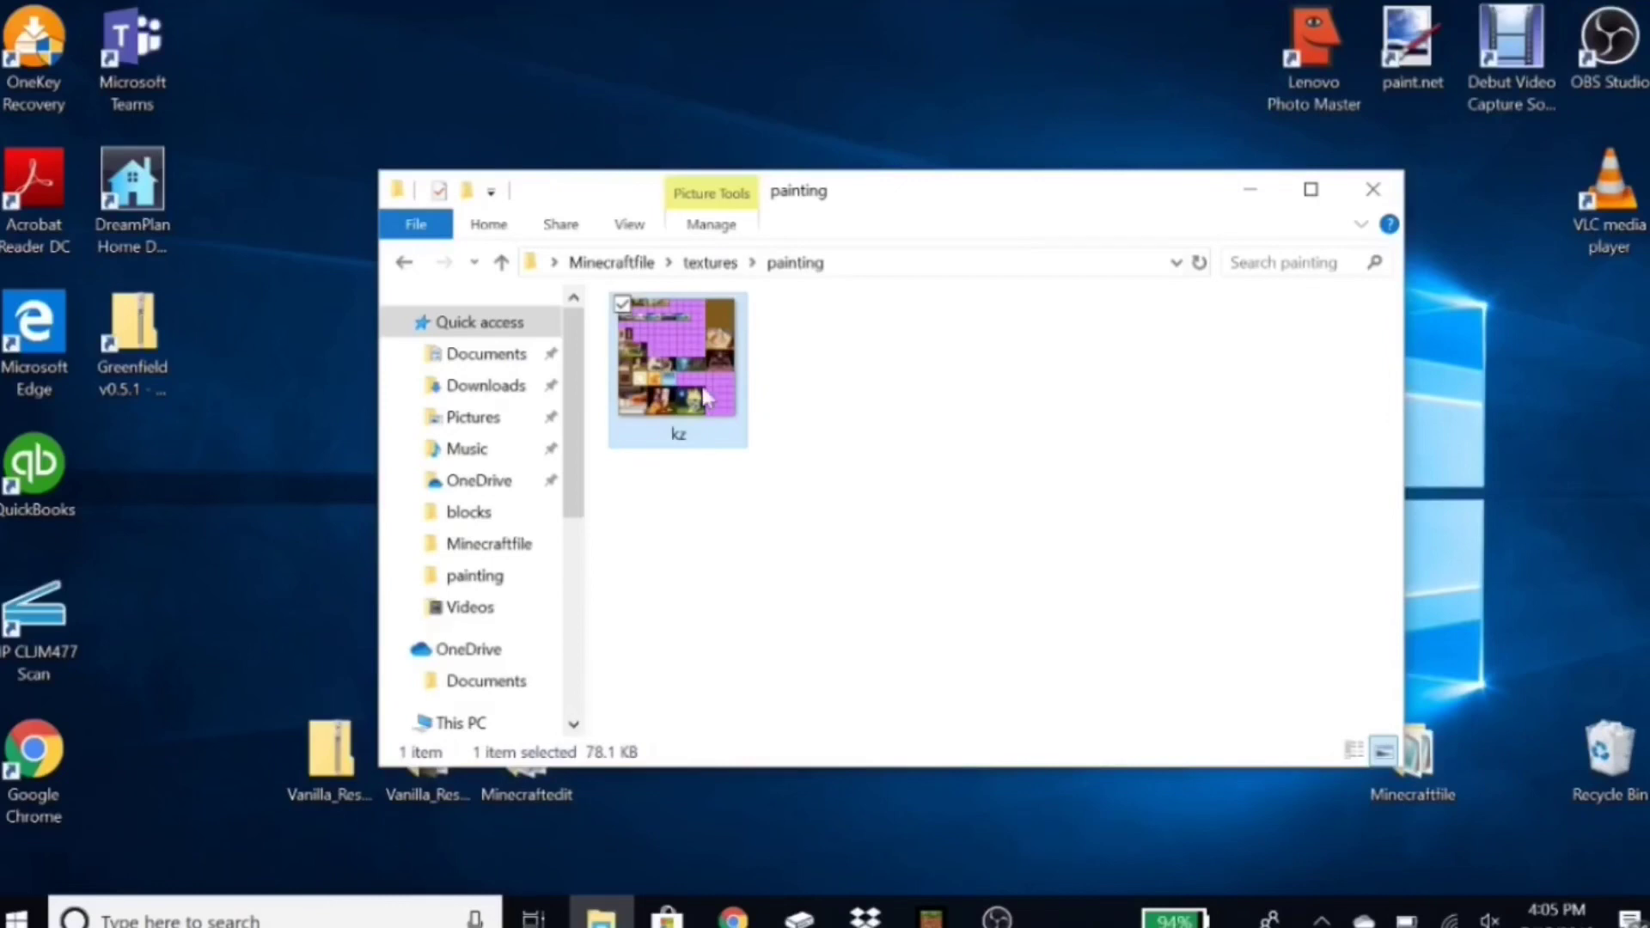
pyautogui.click(624, 306)
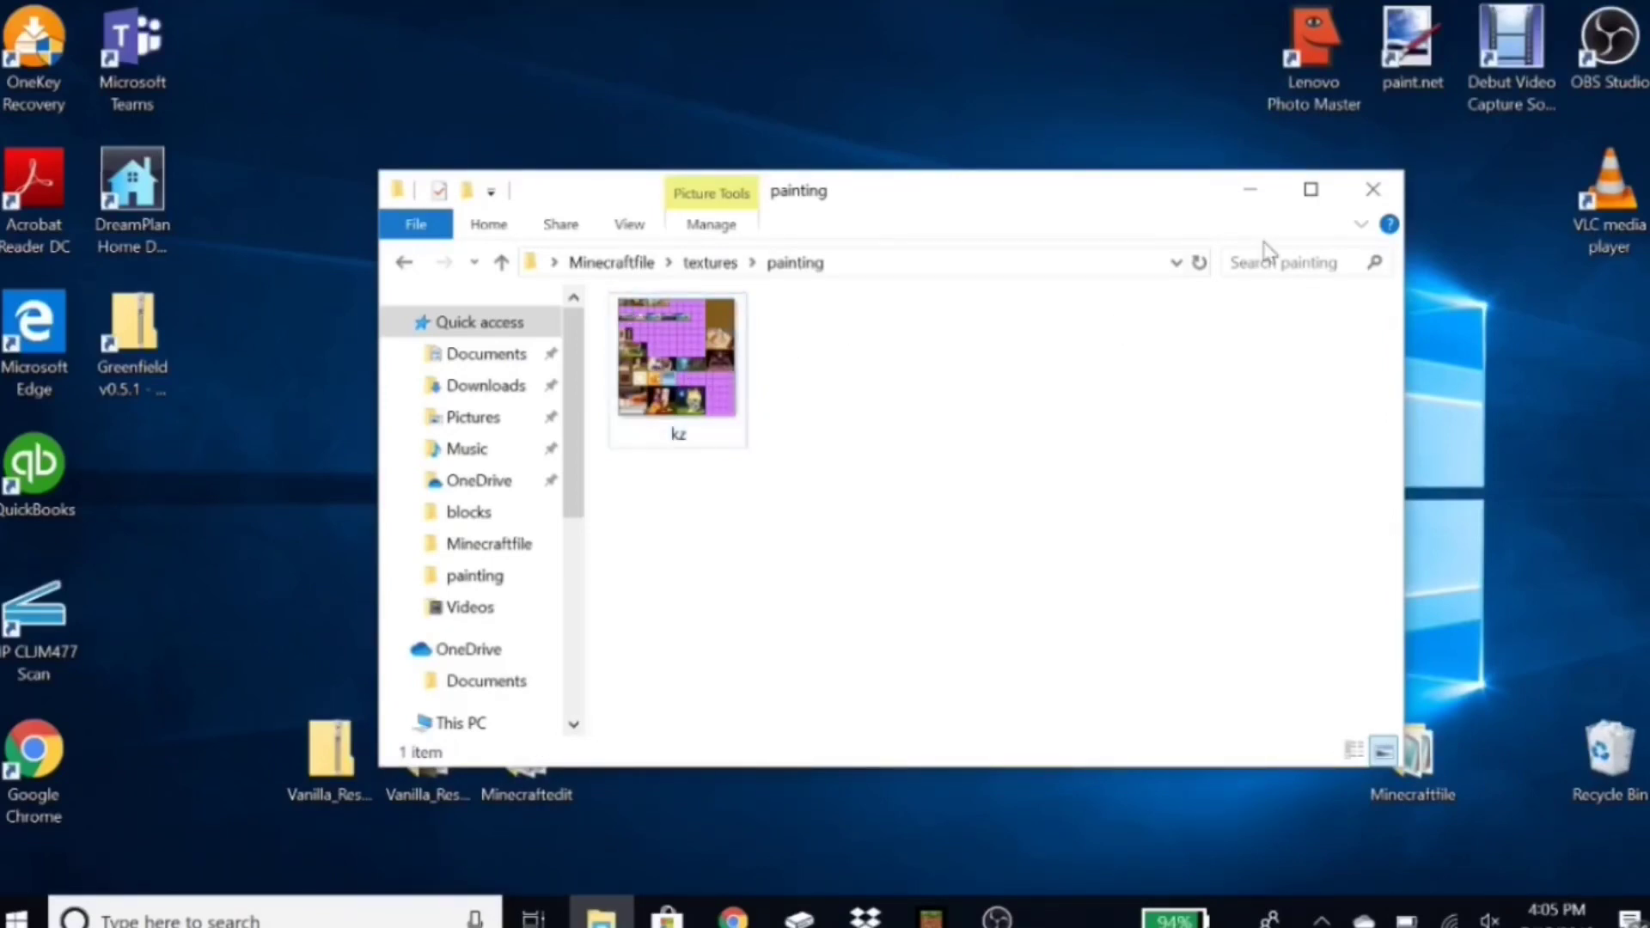
pyautogui.click(737, 268)
pyautogui.doubleClick(737, 347)
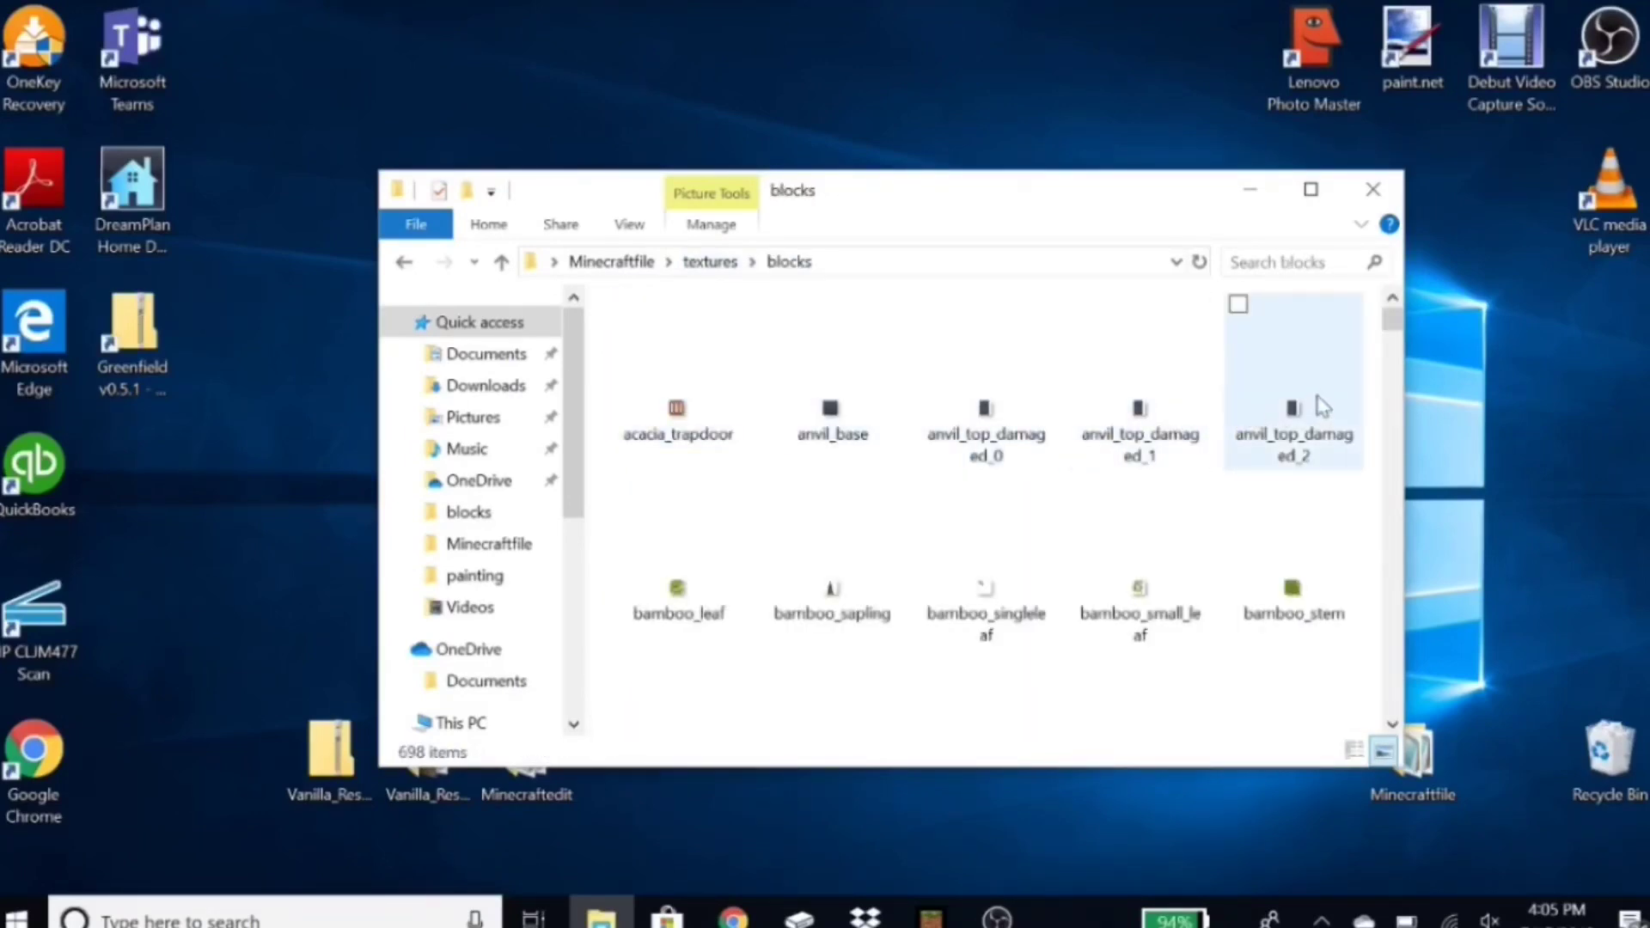
# Step: Search the blocks folder for 'dirt' to list its four dirt textures
pyautogui.moveTo(1401, 335); pyautogui.dragTo(1358, 320)
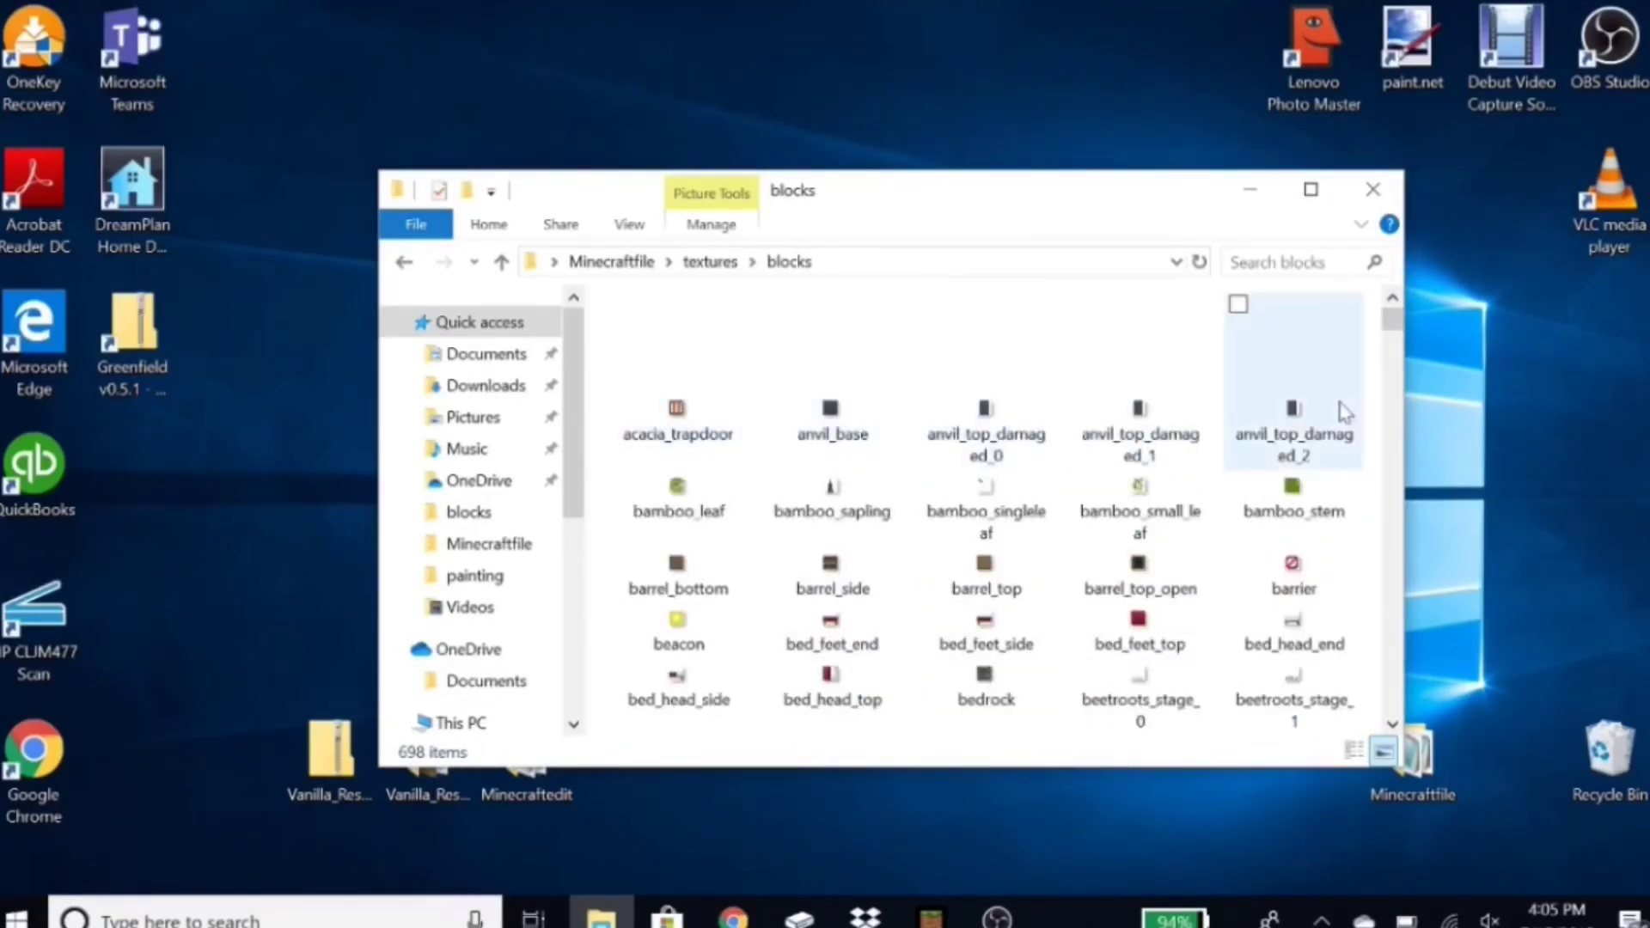
pyautogui.click(1337, 263)
pyautogui.write('dirt')
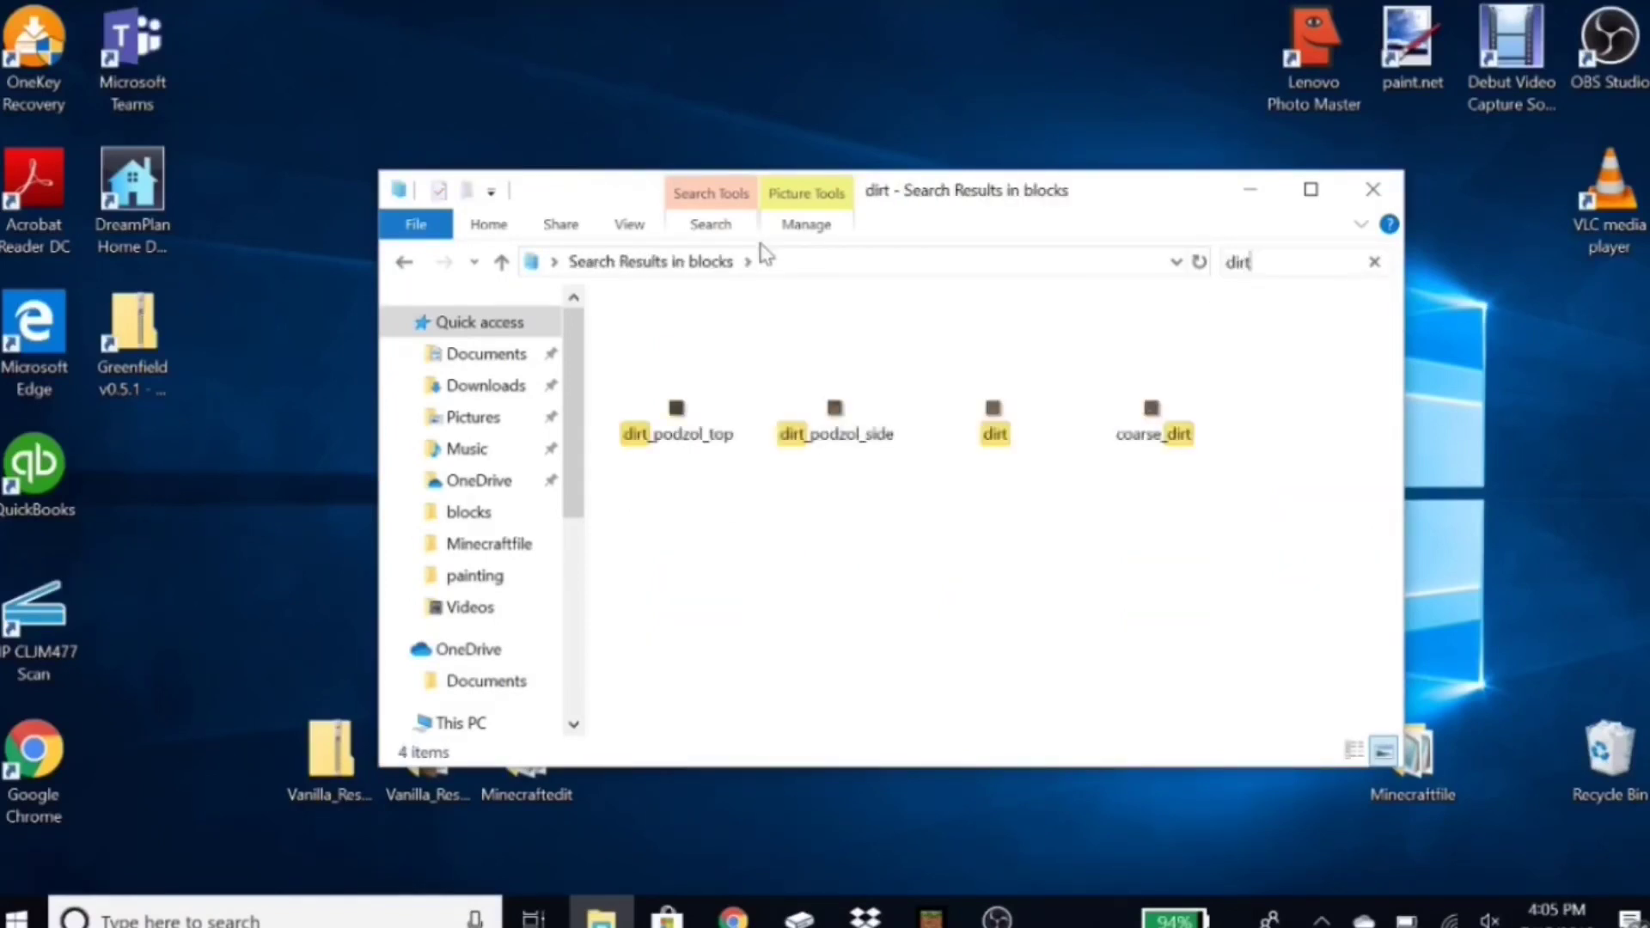
# Step: Open dirt.png in paint.net at 2800% and try the Shapes, Pencil and Rectangle Select tools without editing
pyautogui.doubleClick(1018, 468)
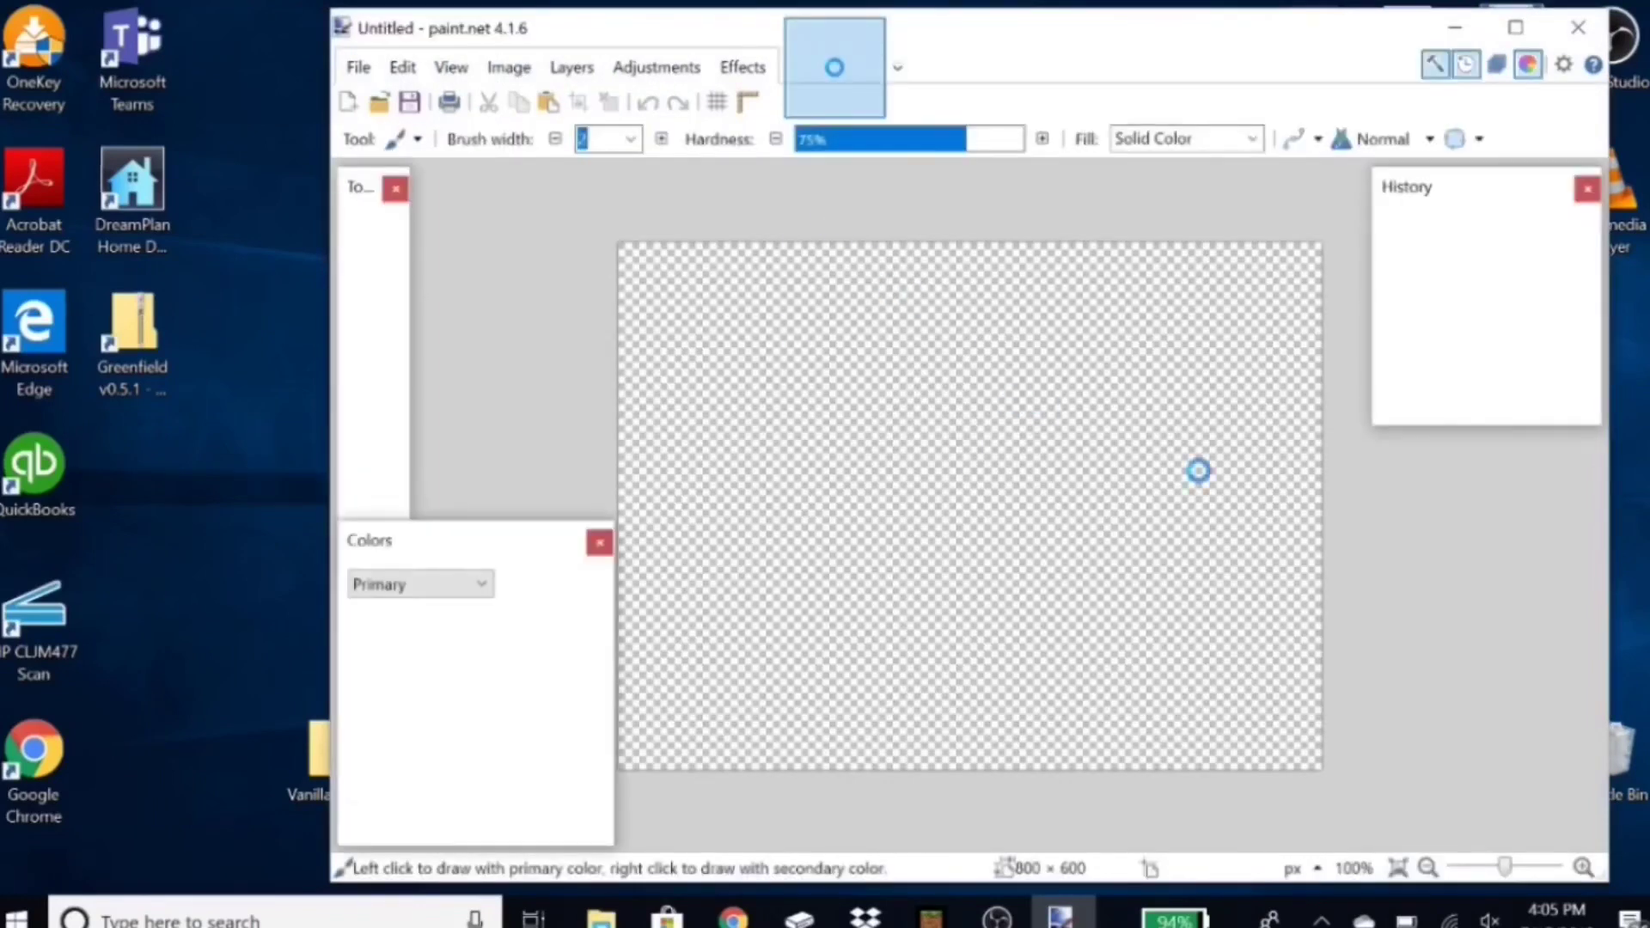
pyautogui.moveTo(1511, 868); pyautogui.dragTo(1548, 866)
pyautogui.moveTo(355, 330)
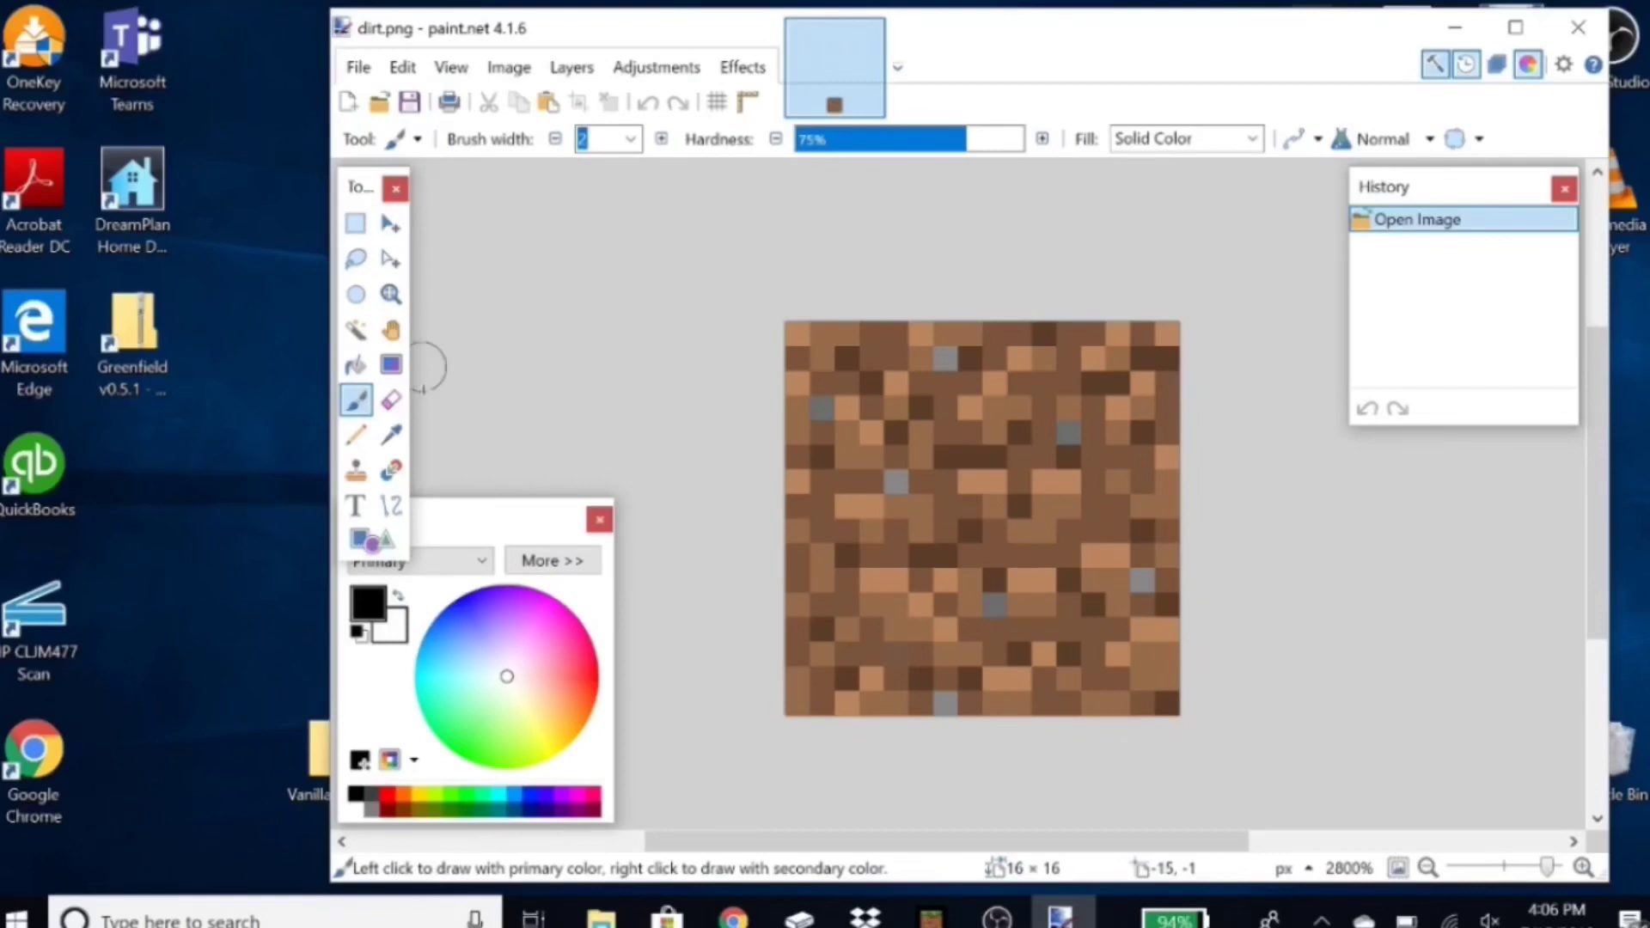
pyautogui.click(391, 364)
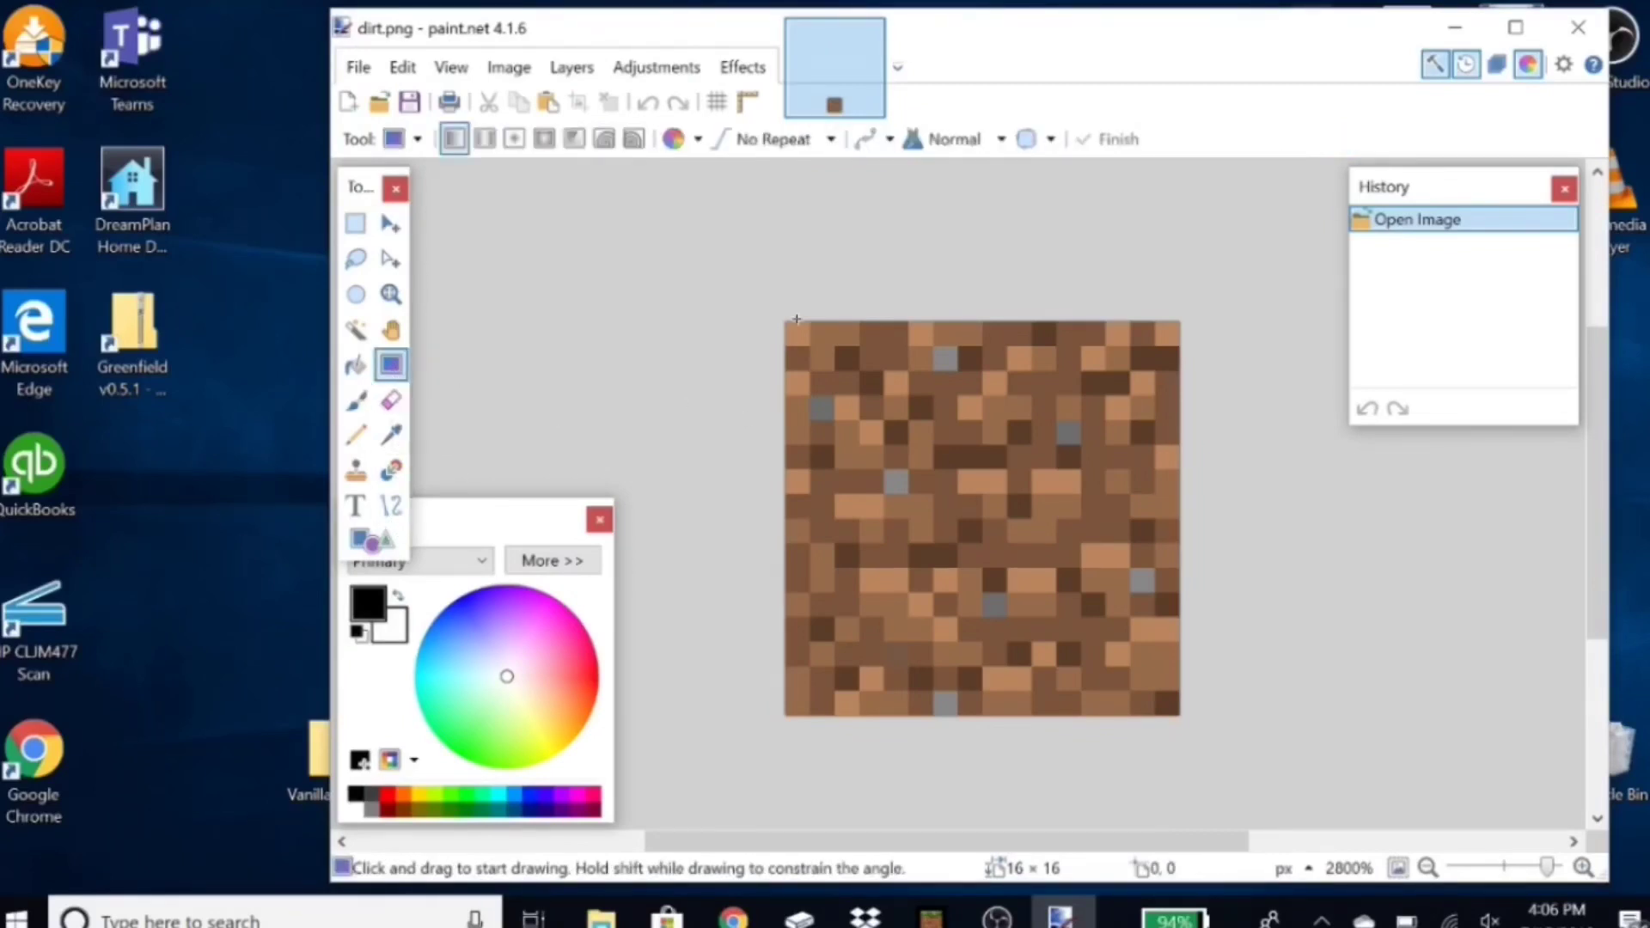
pyautogui.click(355, 435)
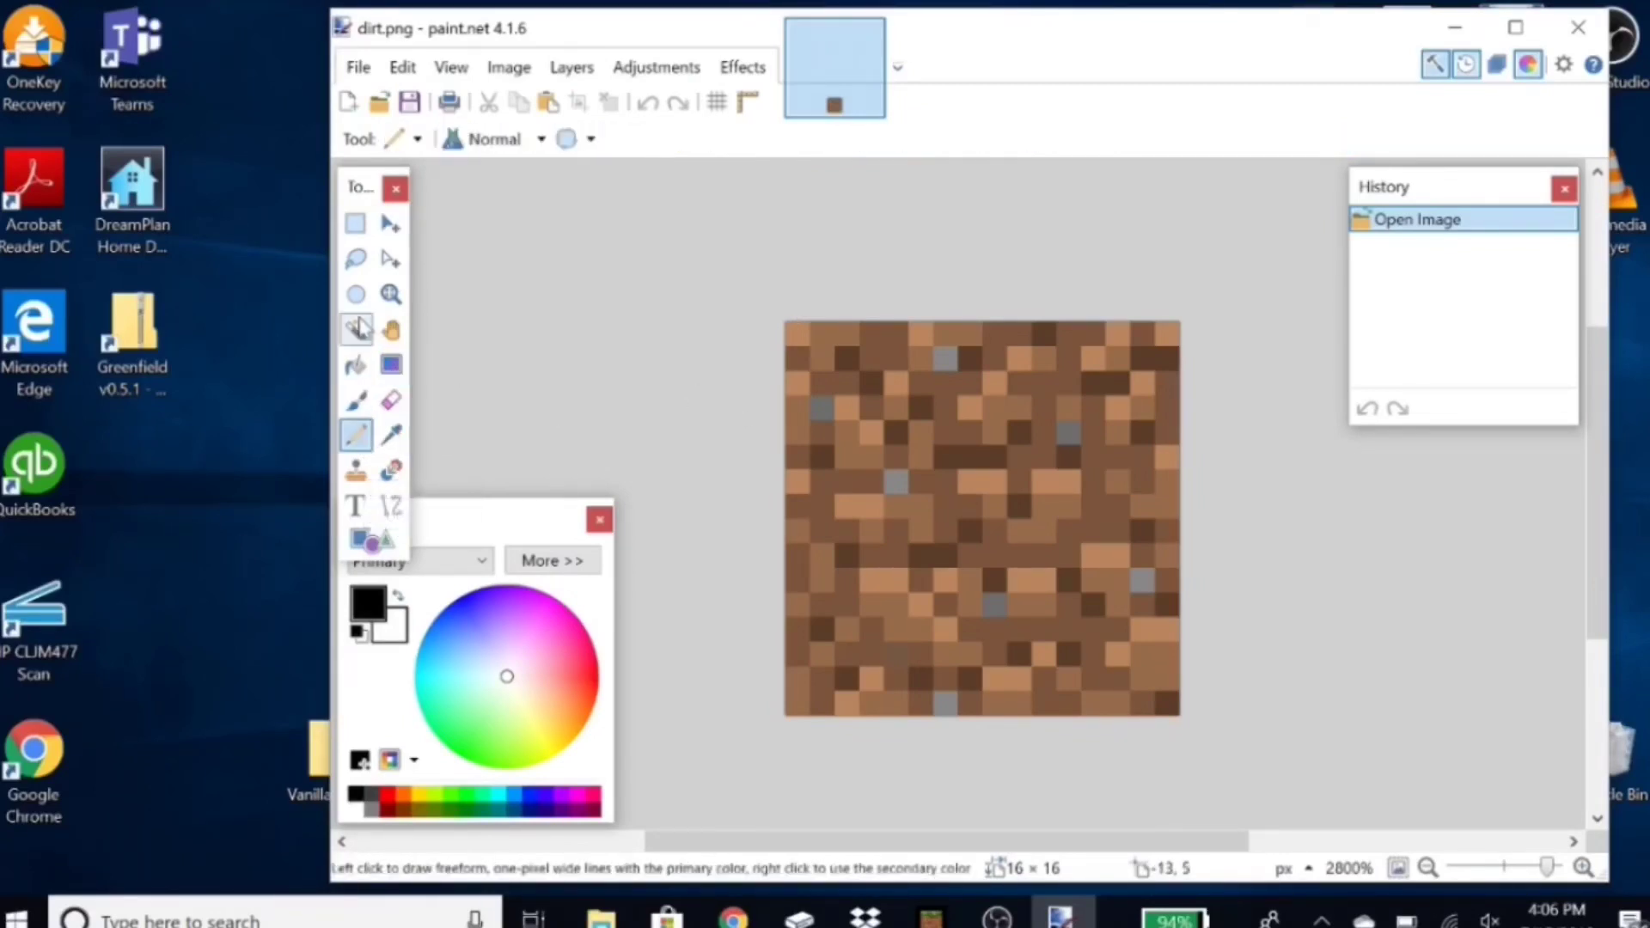
pyautogui.click(356, 225)
pyautogui.moveTo(825, 384); pyautogui.dragTo(1219, 696)
pyautogui.moveTo(921, 531); pyautogui.dragTo(1053, 567)
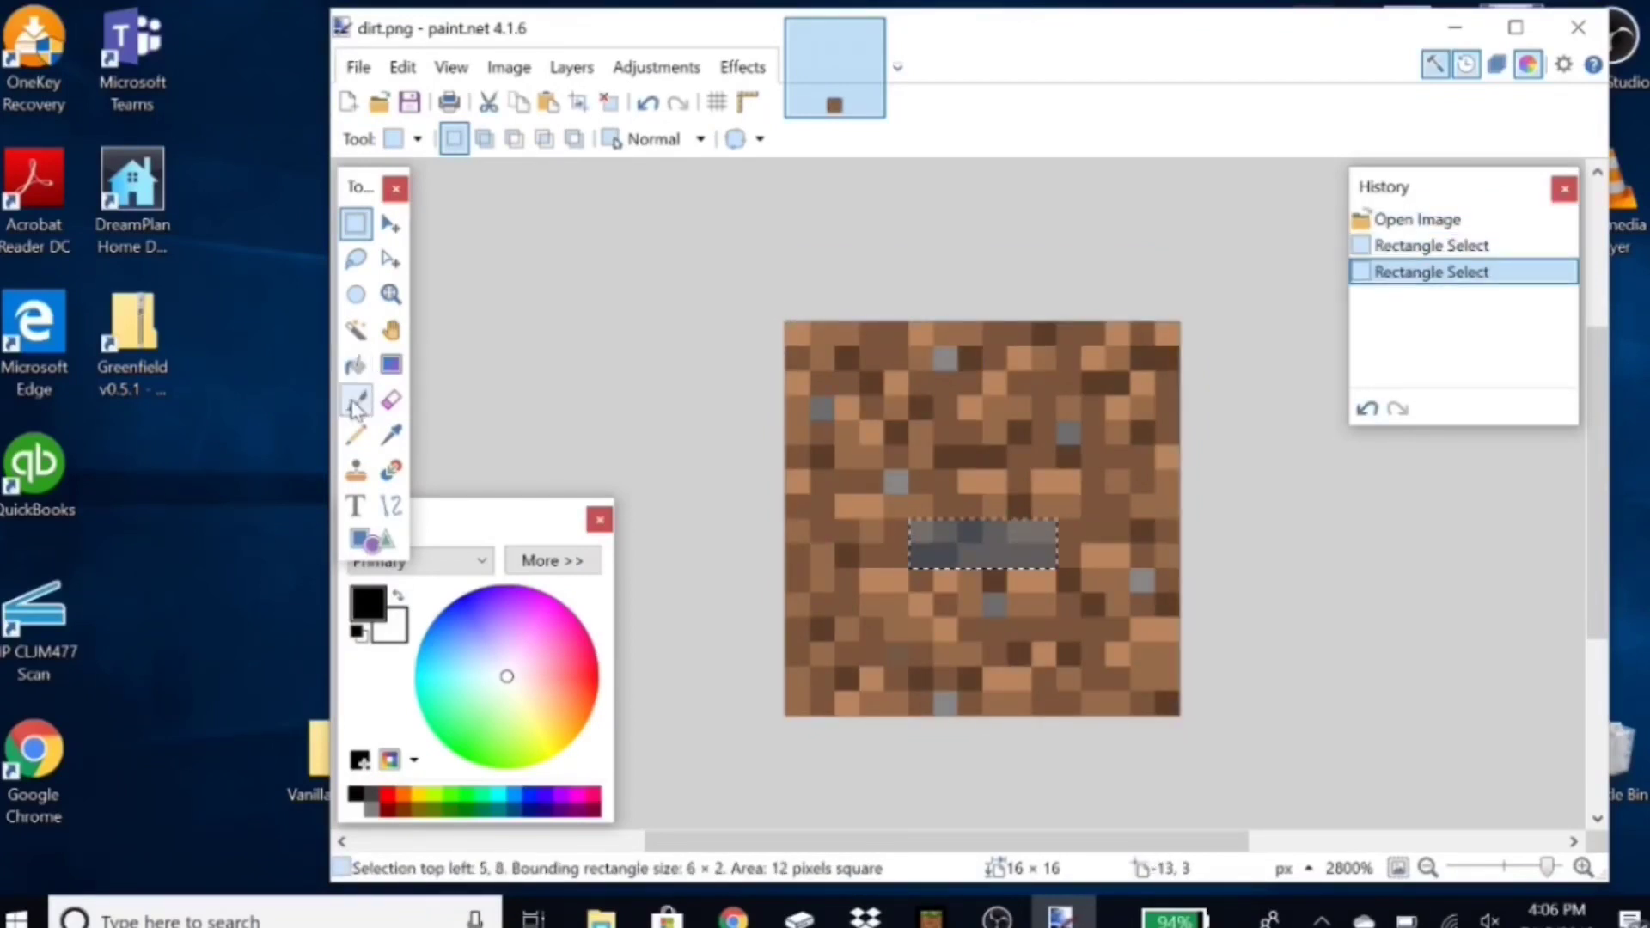
pyautogui.click(356, 435)
pyautogui.click(356, 225)
pyautogui.click(849, 390)
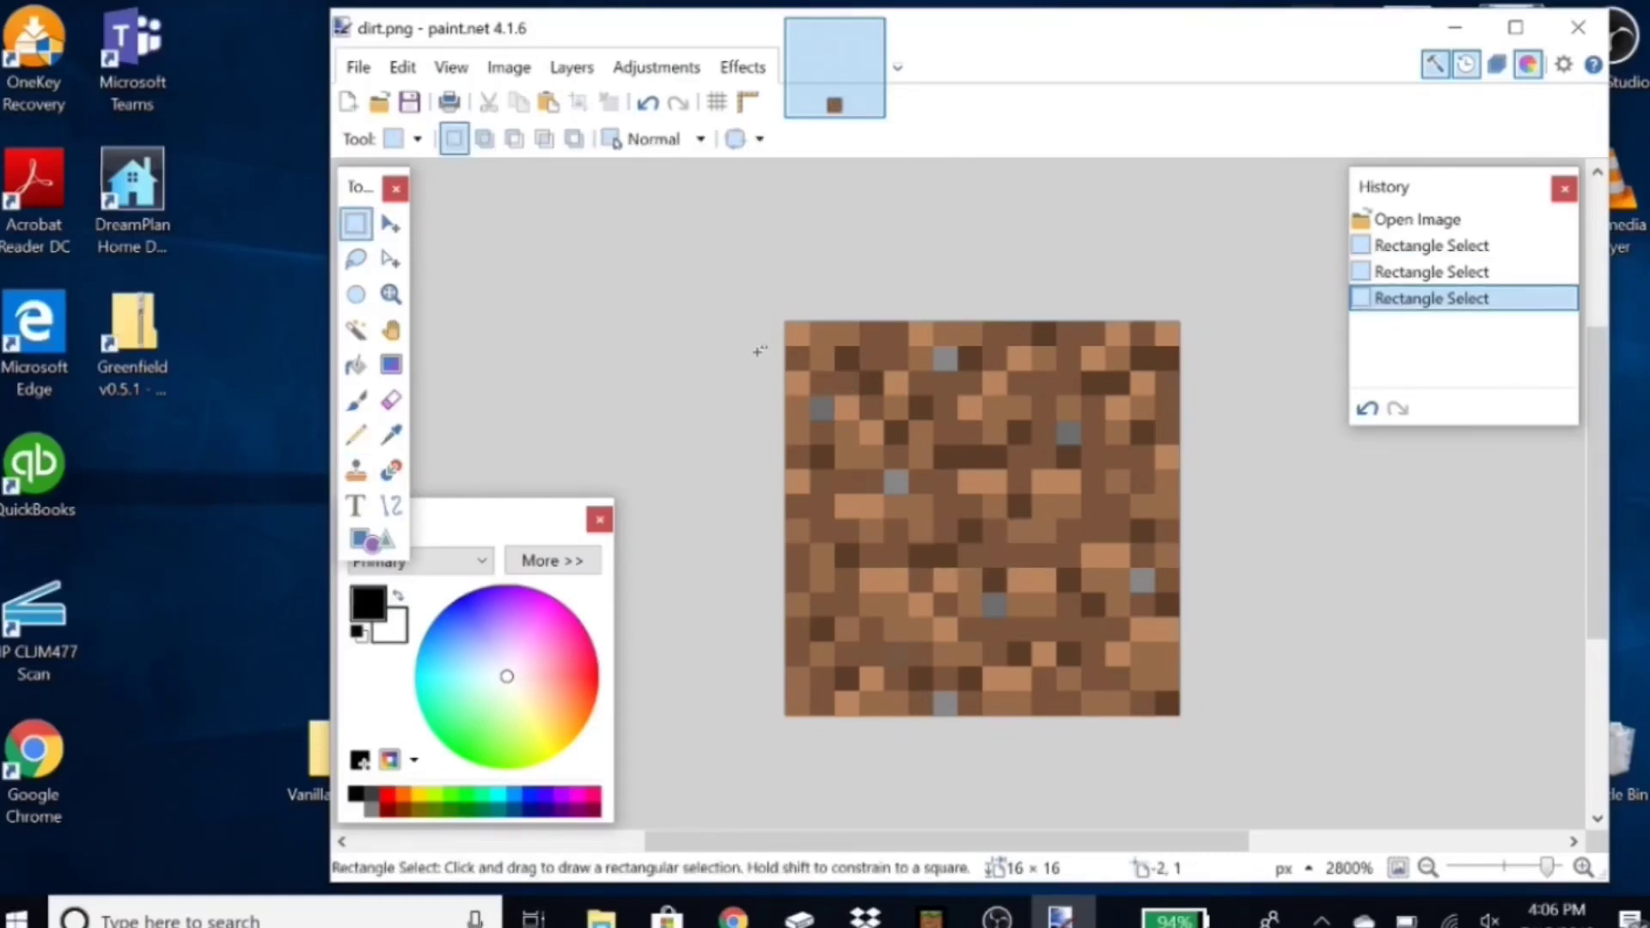
# Step: Close paint.net, clear the dirt search and search the blocks for 'terracotta'
pyautogui.click(1578, 28)
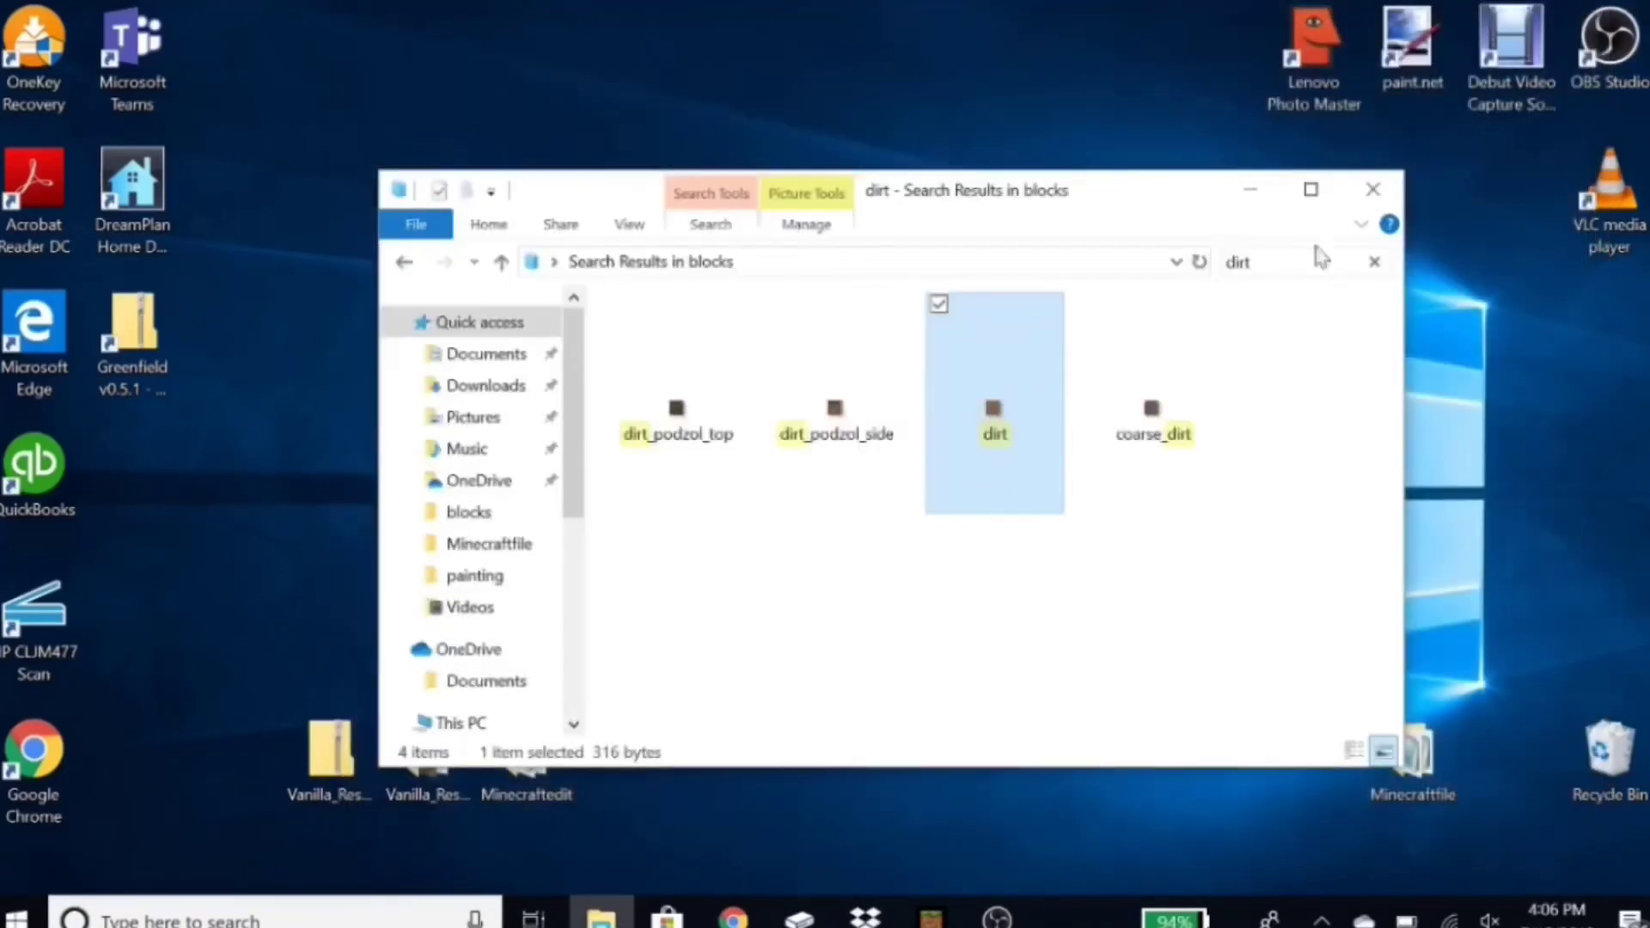
pyautogui.click(1375, 262)
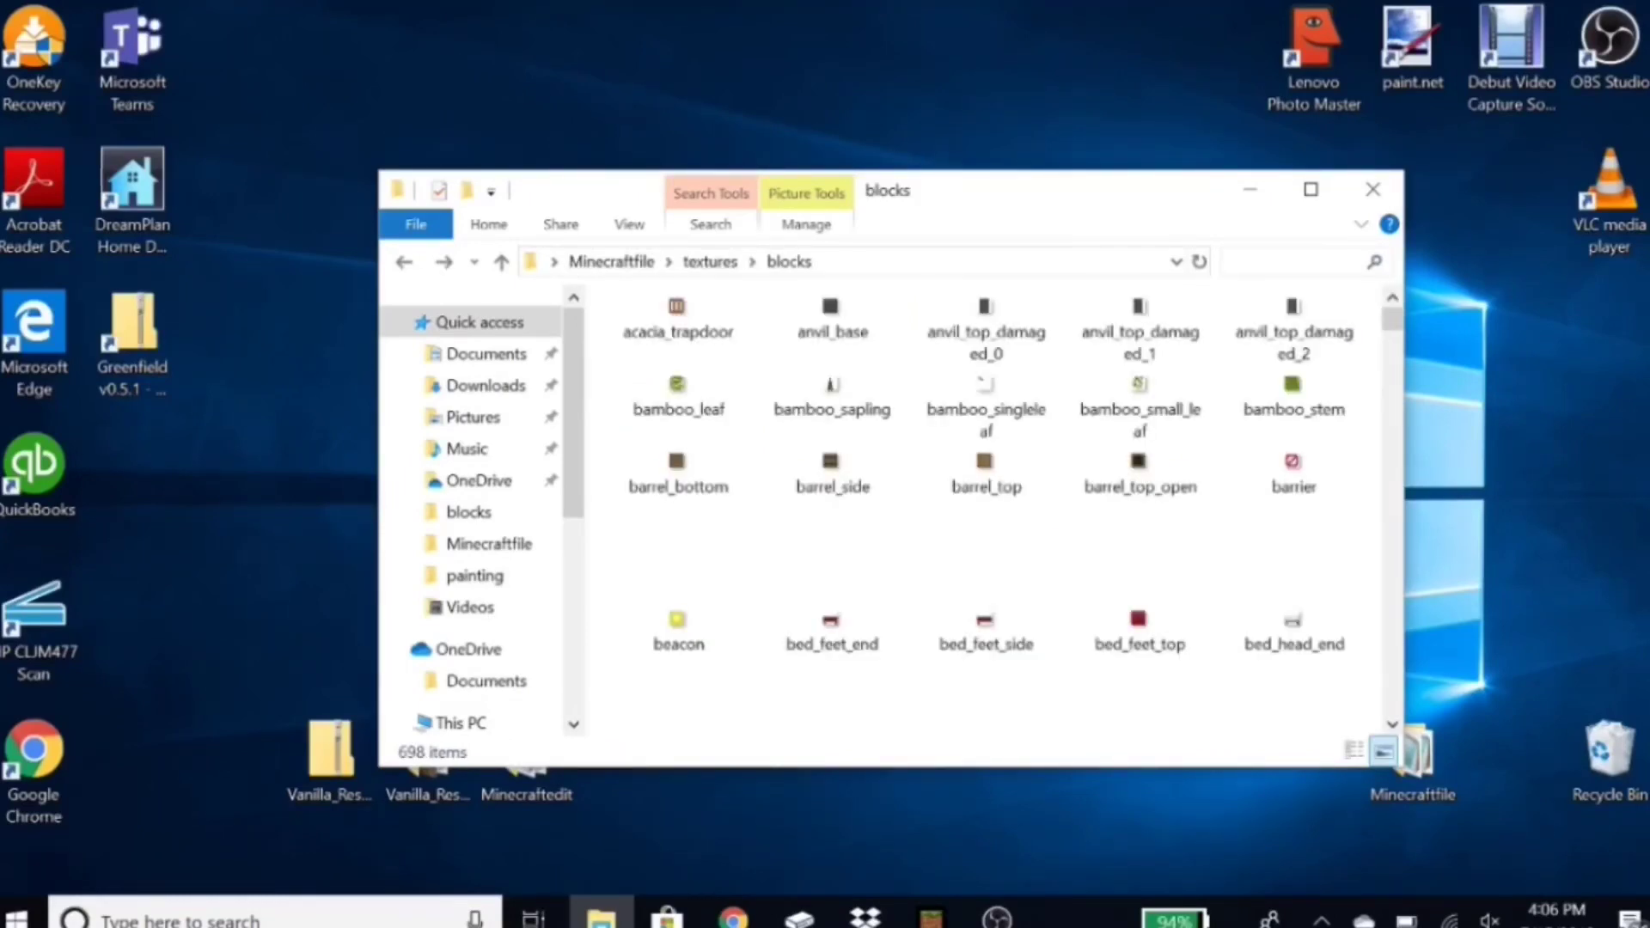
pyautogui.write('terracotta')
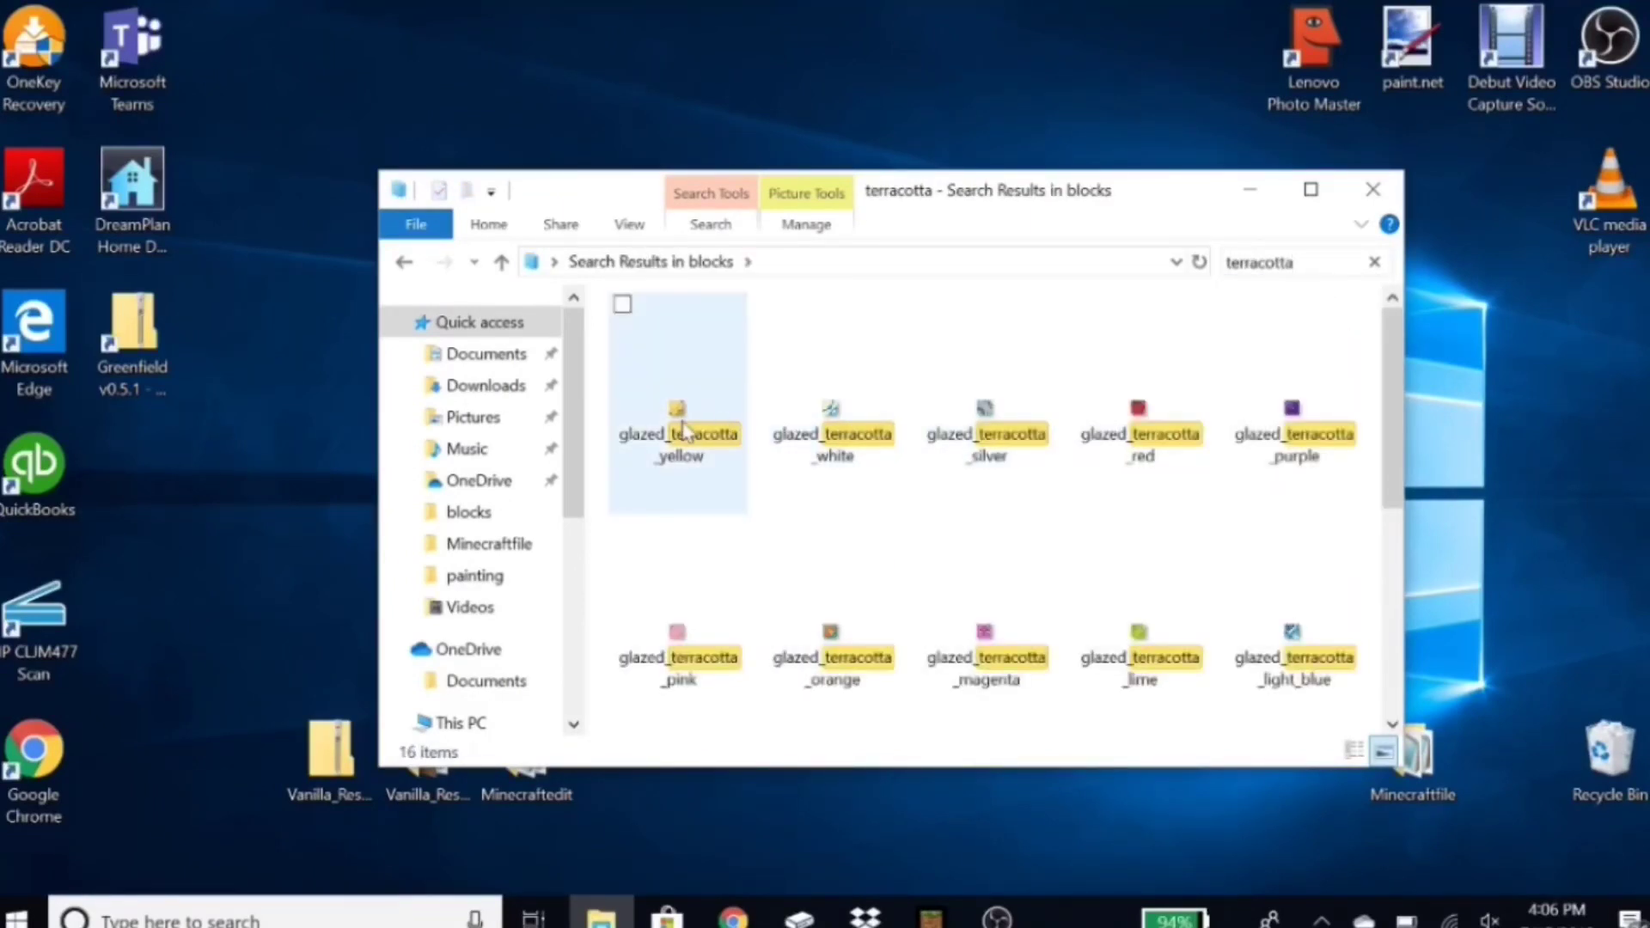
# Step: Open the yellow and white glazed terracotta textures in paint.net
pyautogui.click(692, 410)
pyautogui.keyDown('ctrl'); pyautogui.click(826, 508); pyautogui.keyUp('ctrl')
pyautogui.press('Return')
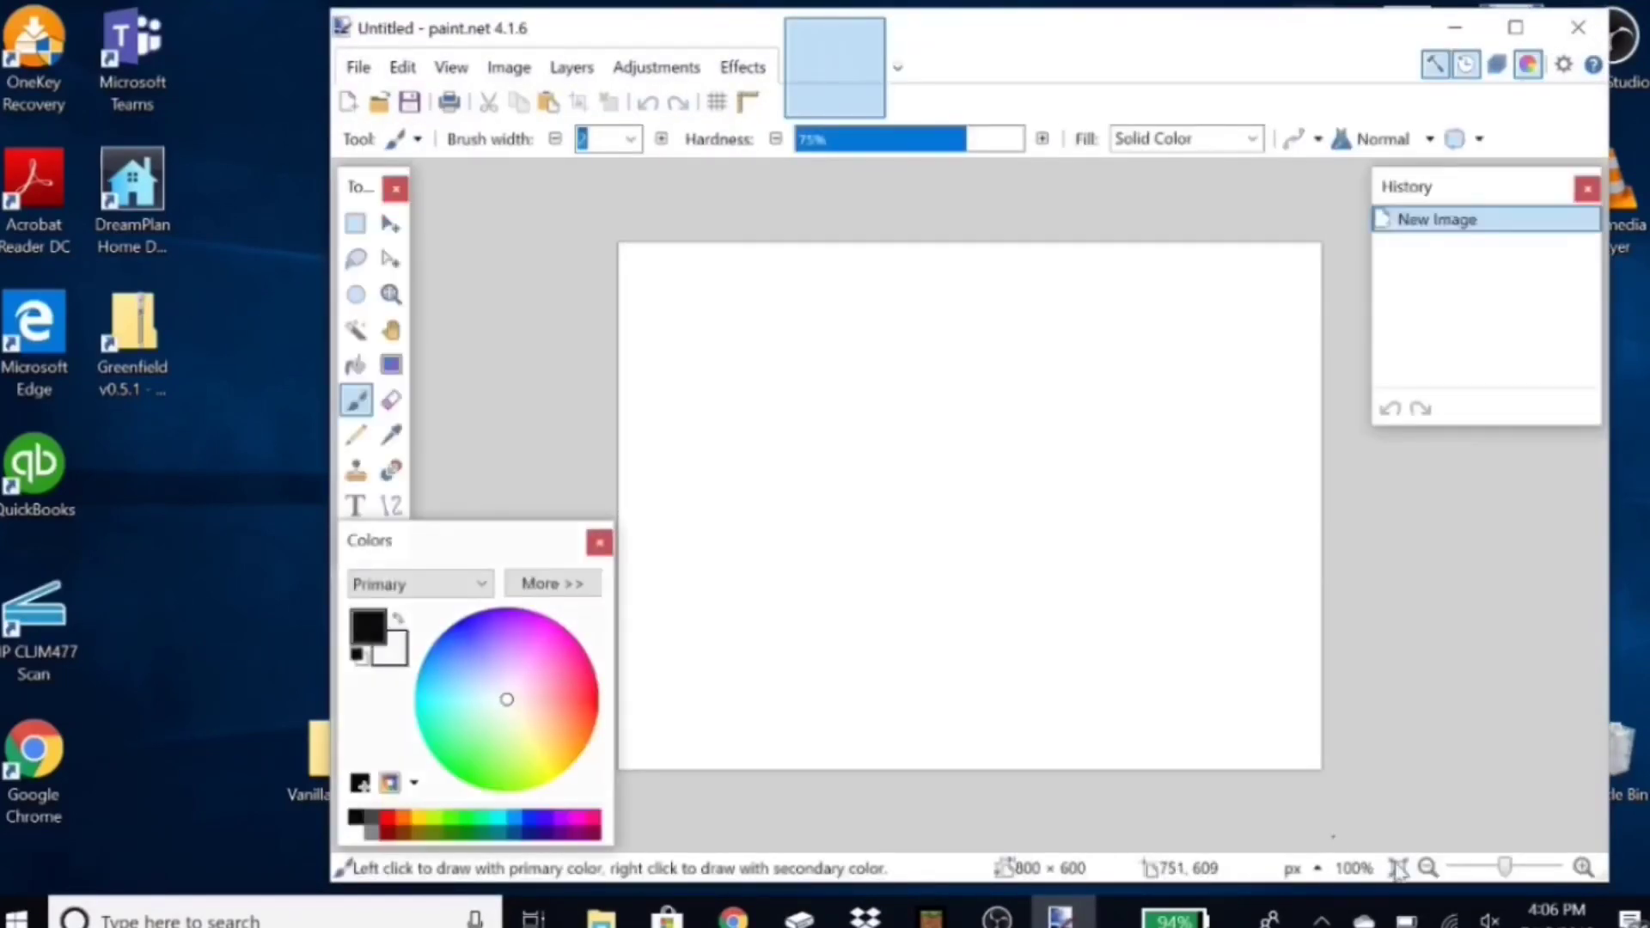
# Step: Zoom in and select the whole 16×16 yellow terracotta image
pyautogui.moveTo(1506, 866); pyautogui.dragTo(1541, 868)
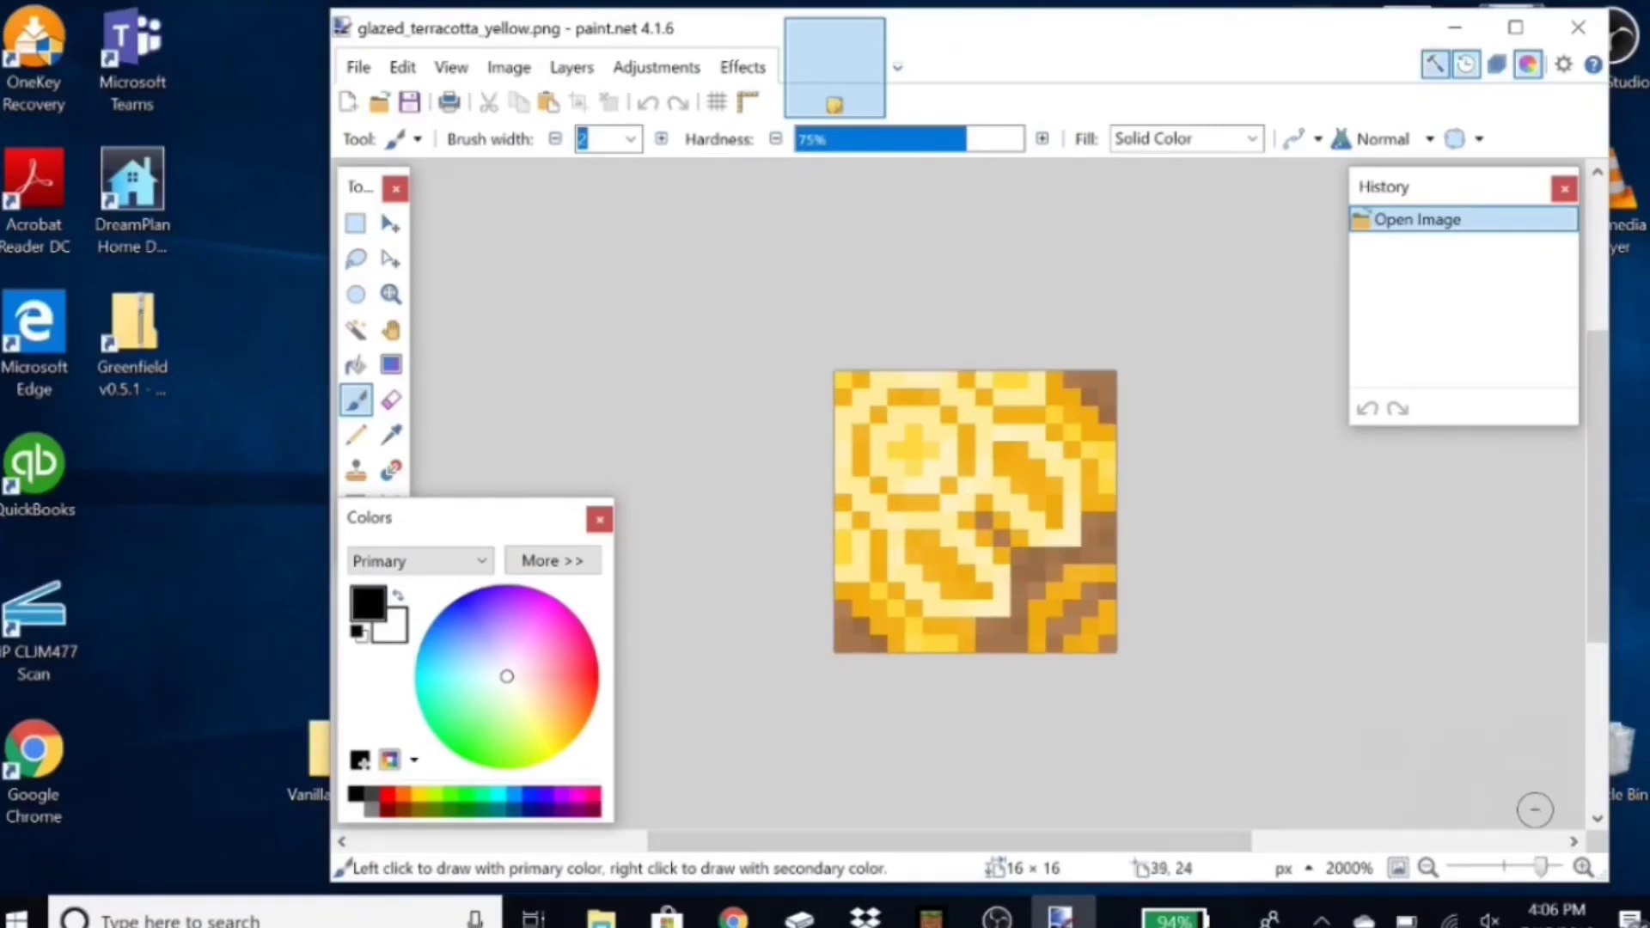
pyautogui.moveTo(369, 524)
pyautogui.click(356, 224)
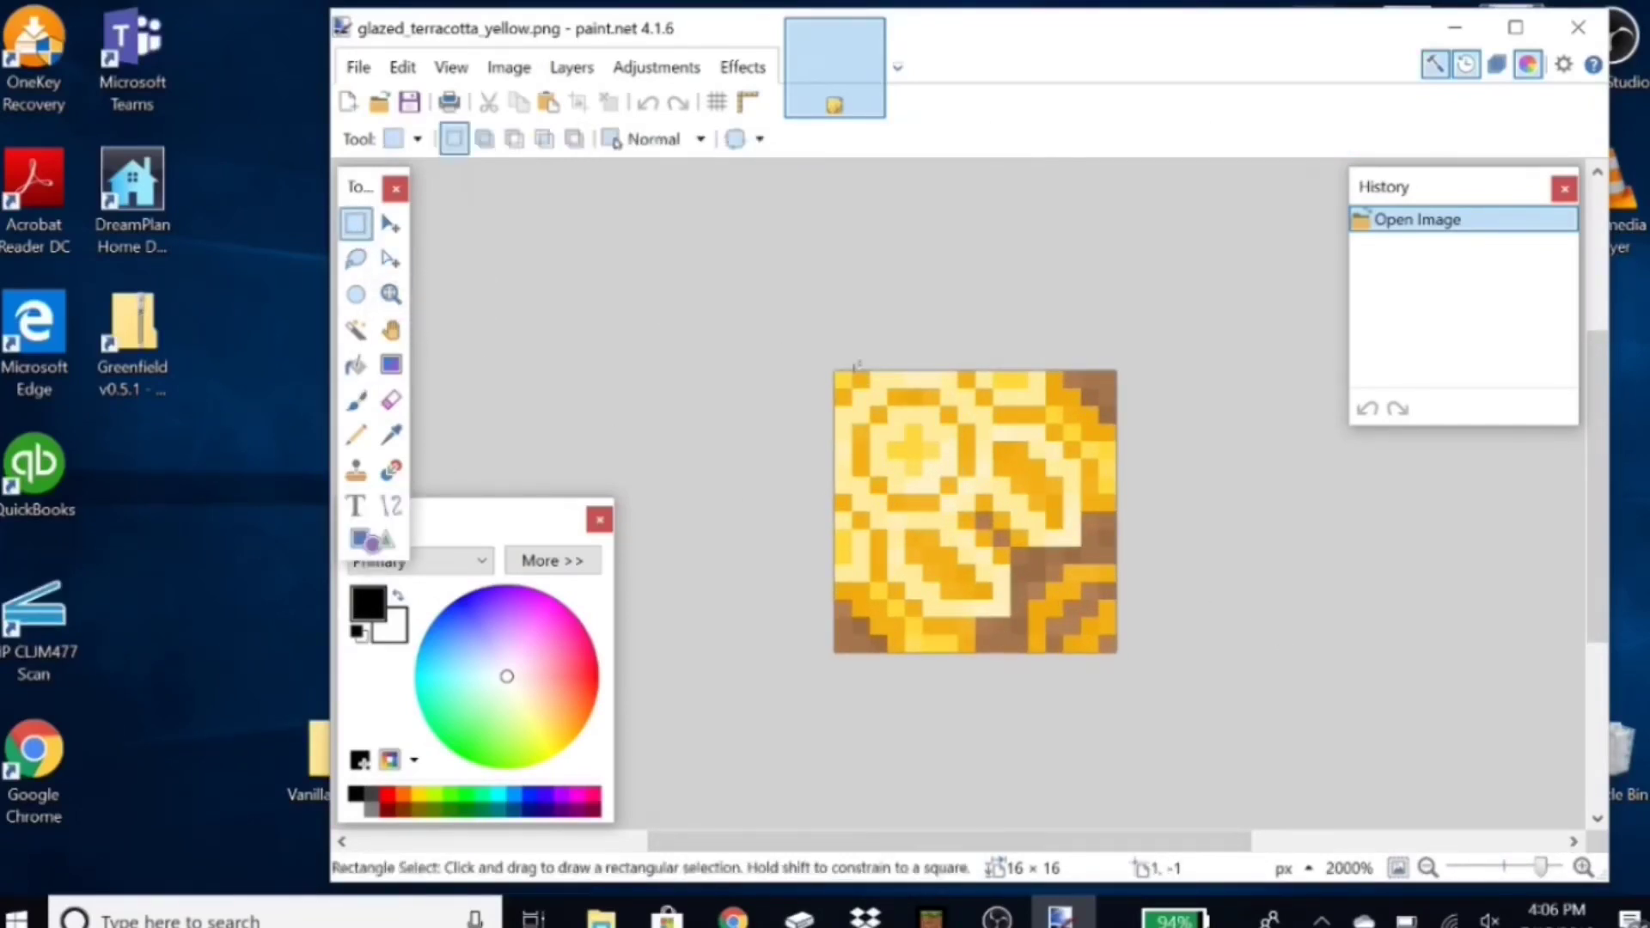
pyautogui.moveTo(829, 361); pyautogui.dragTo(1134, 618)
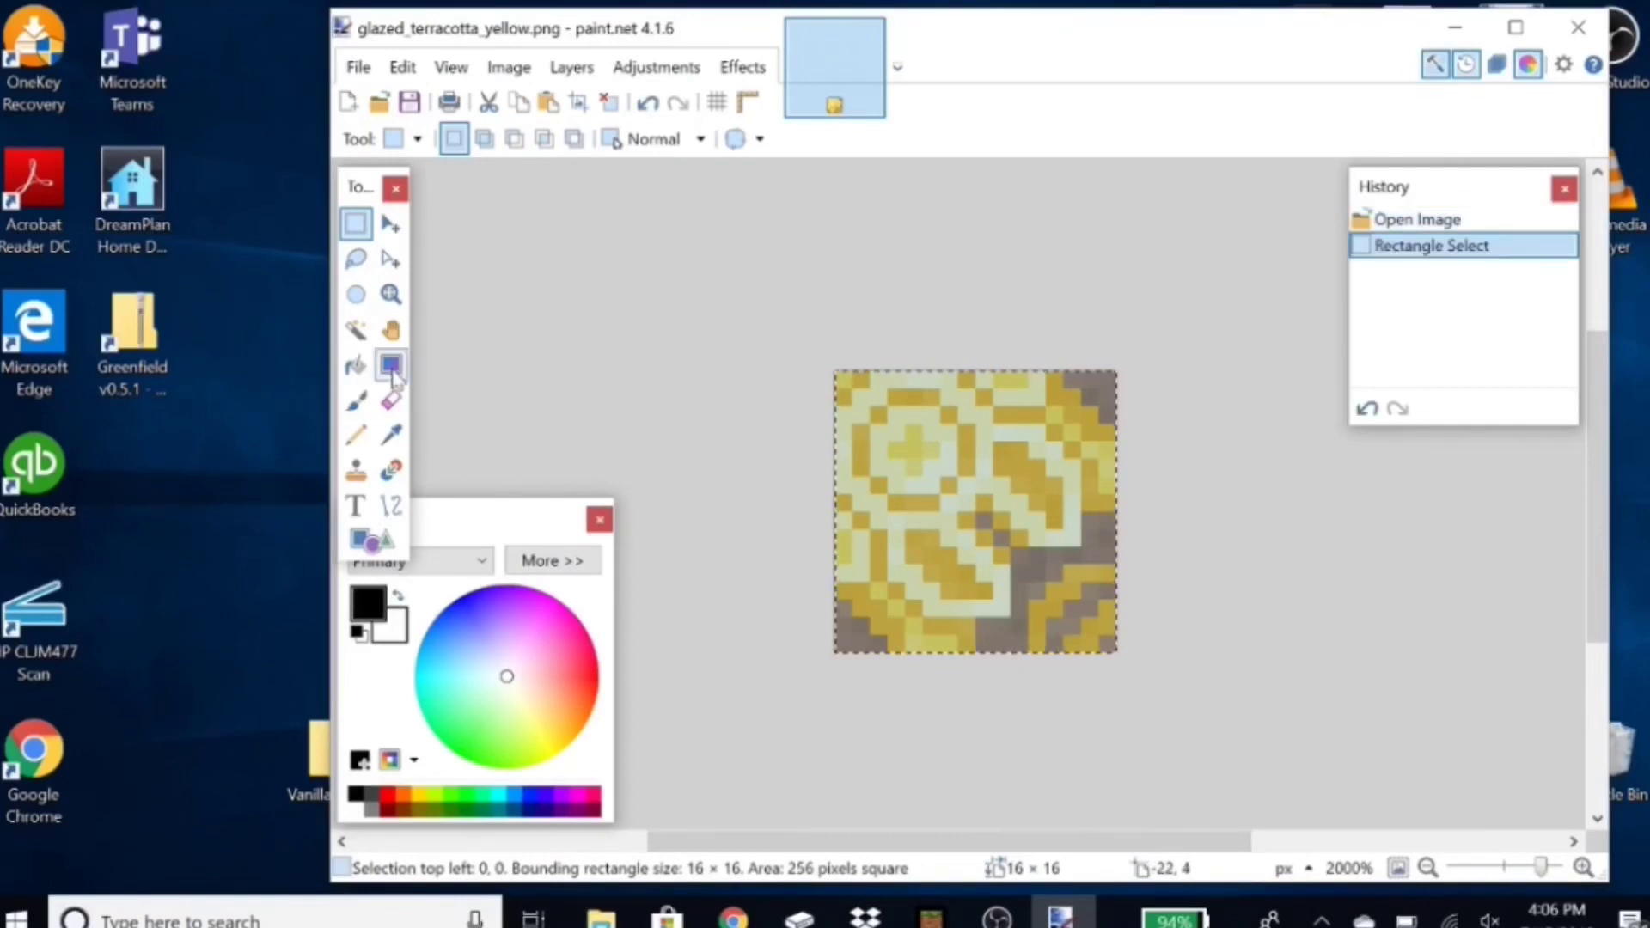
# Step: Paint-bucket fill the selection solid black, then deselect
pyautogui.click(357, 368)
pyautogui.click(876, 536)
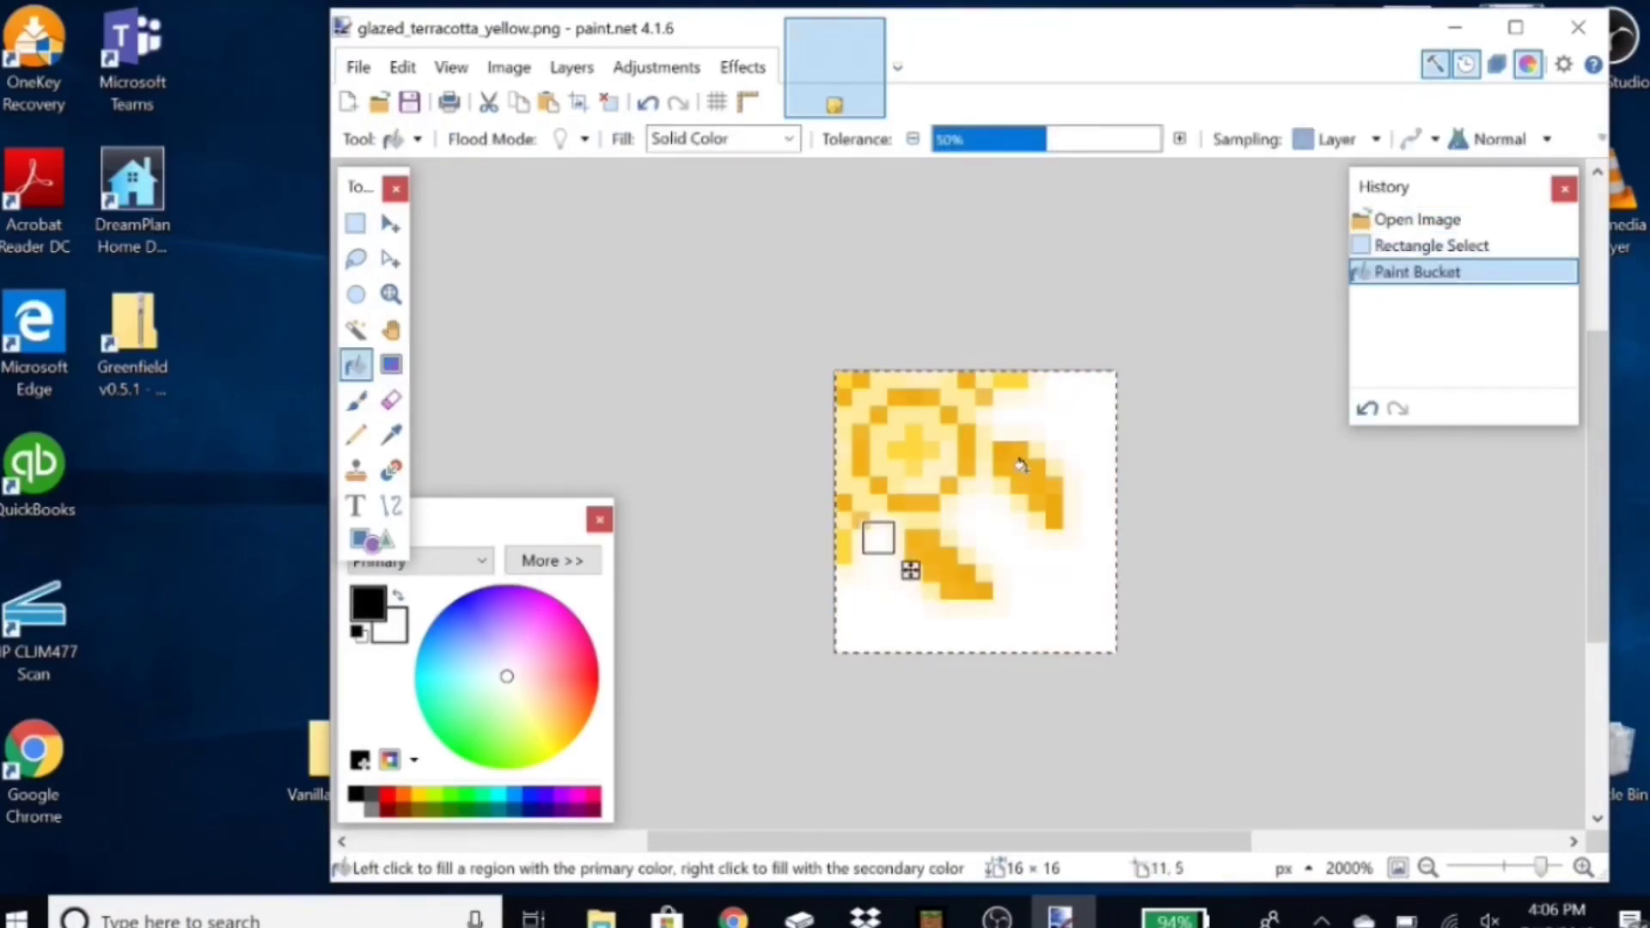
pyautogui.click(1002, 466)
pyautogui.rightClick(914, 446)
pyautogui.click(983, 446)
pyautogui.rightClick(1035, 516)
pyautogui.click(1002, 555)
pyautogui.click(1002, 464)
pyautogui.click(910, 553)
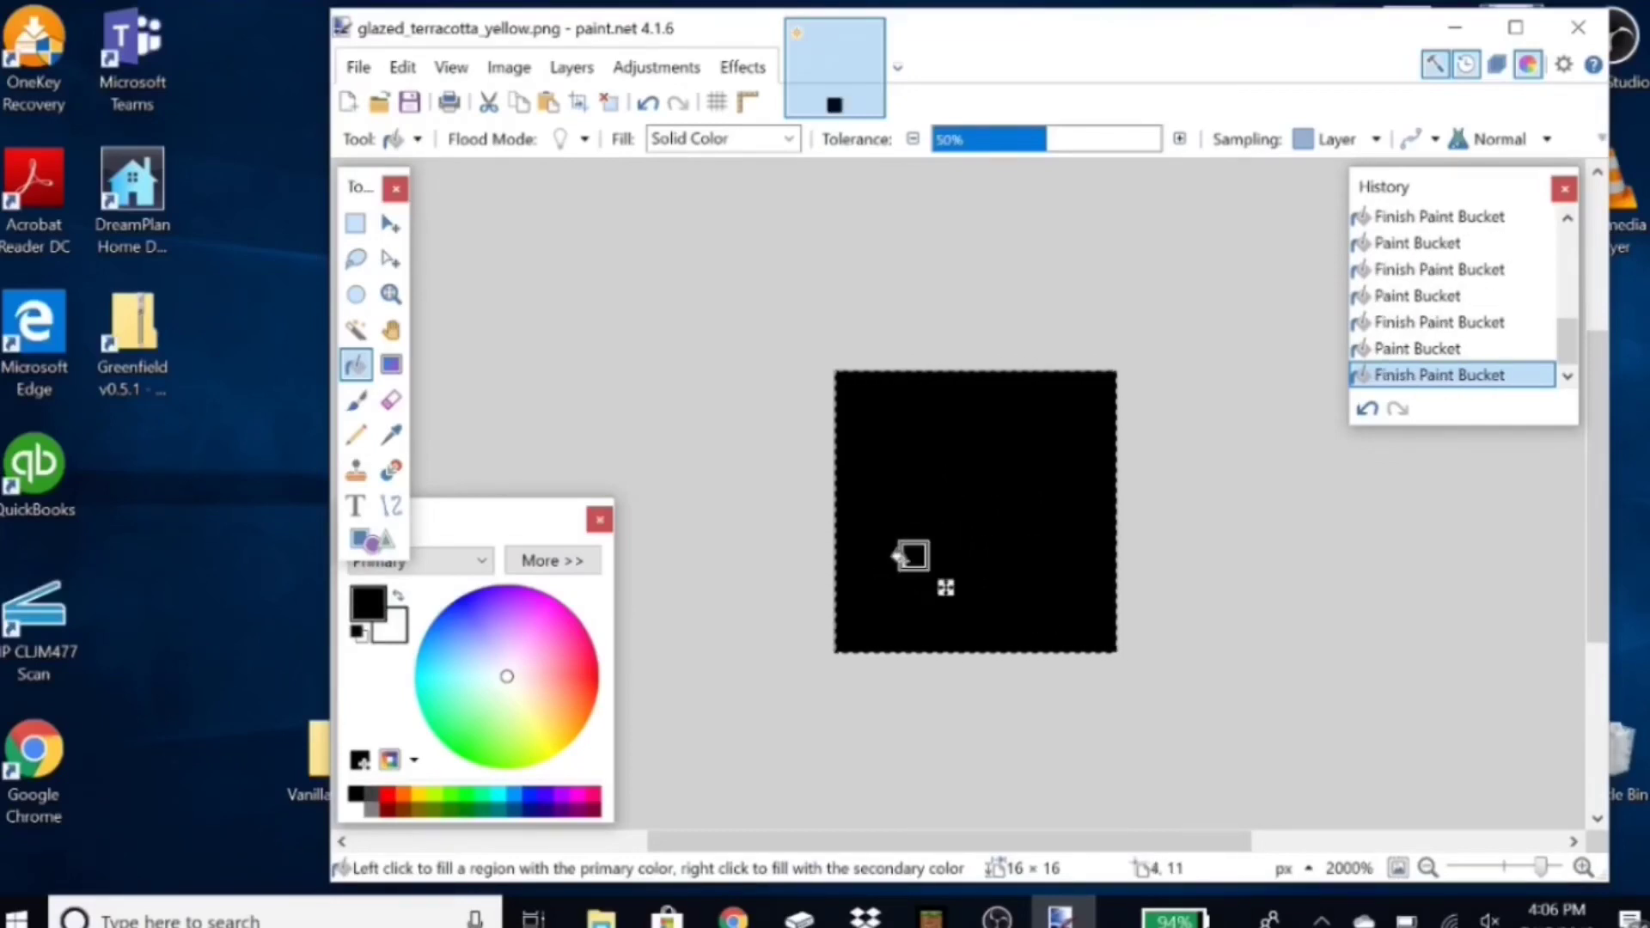
pyautogui.click(355, 222)
pyautogui.click(657, 333)
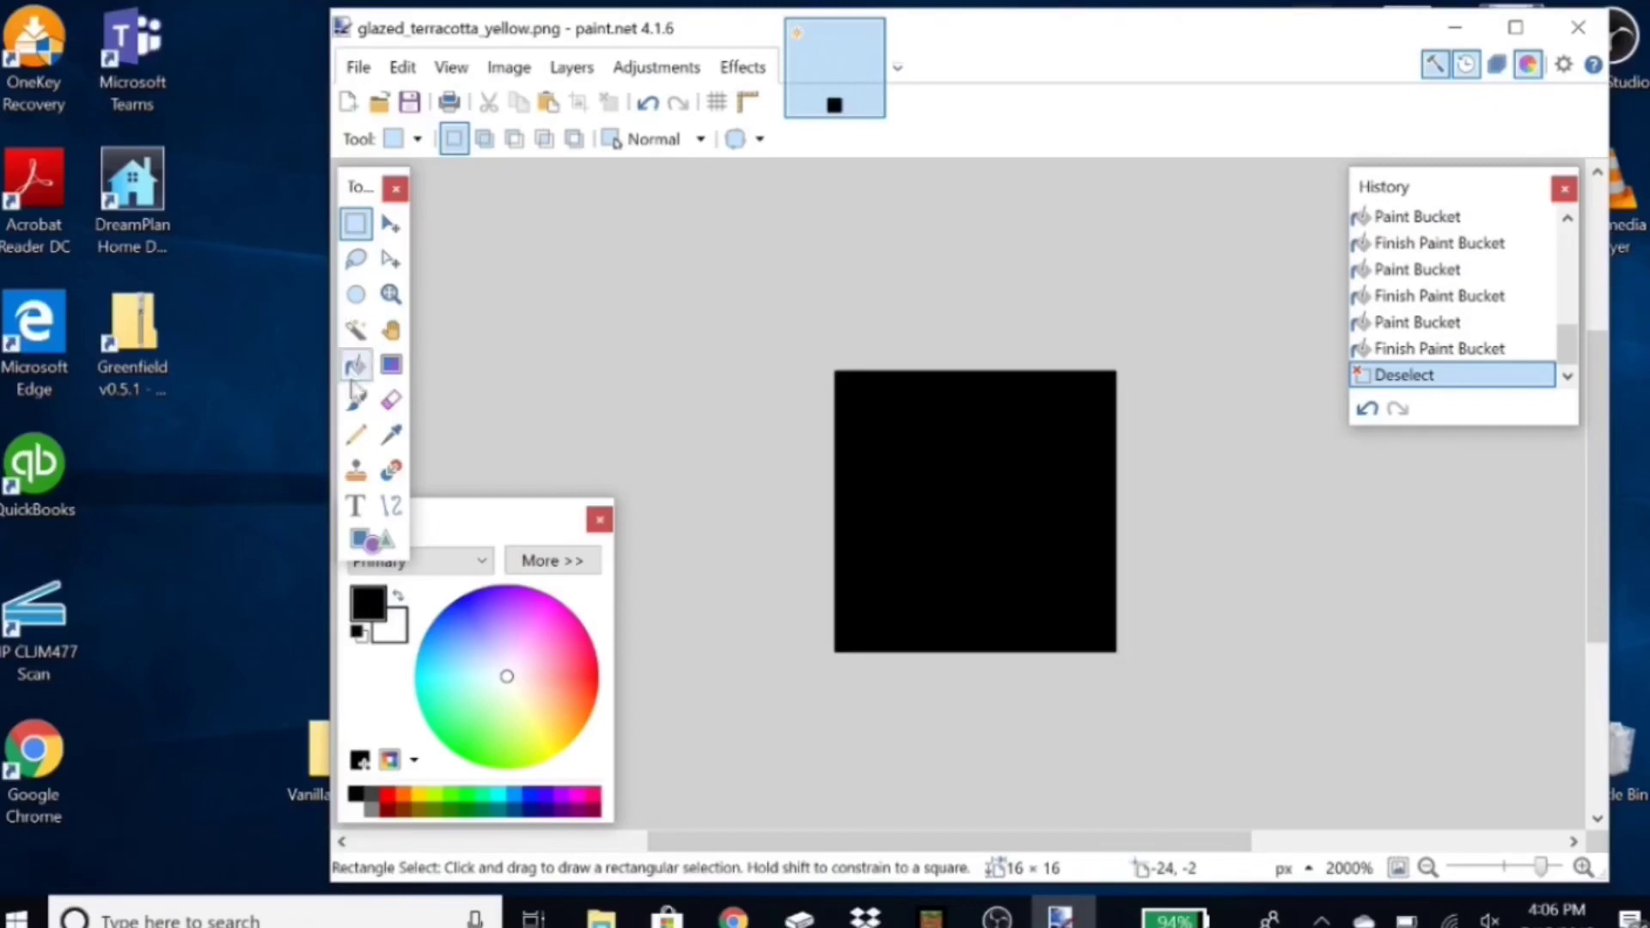
# Step: Make grey the drawing colour and drag a grey gradient across the canvas
pyautogui.click(369, 635)
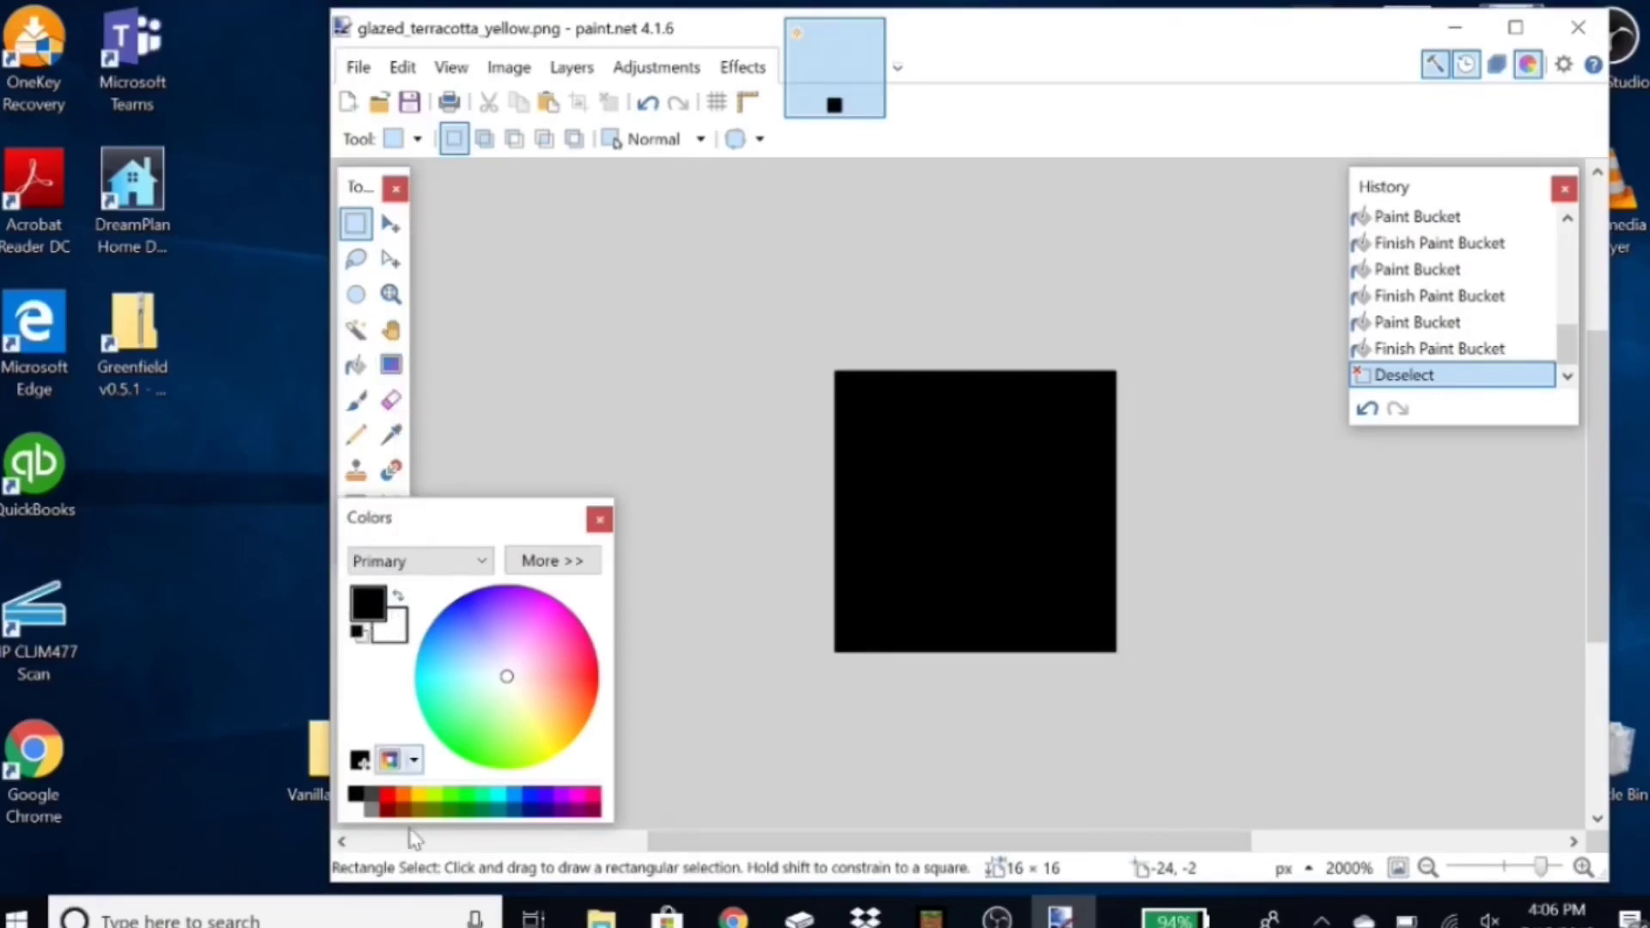
pyautogui.click(370, 808)
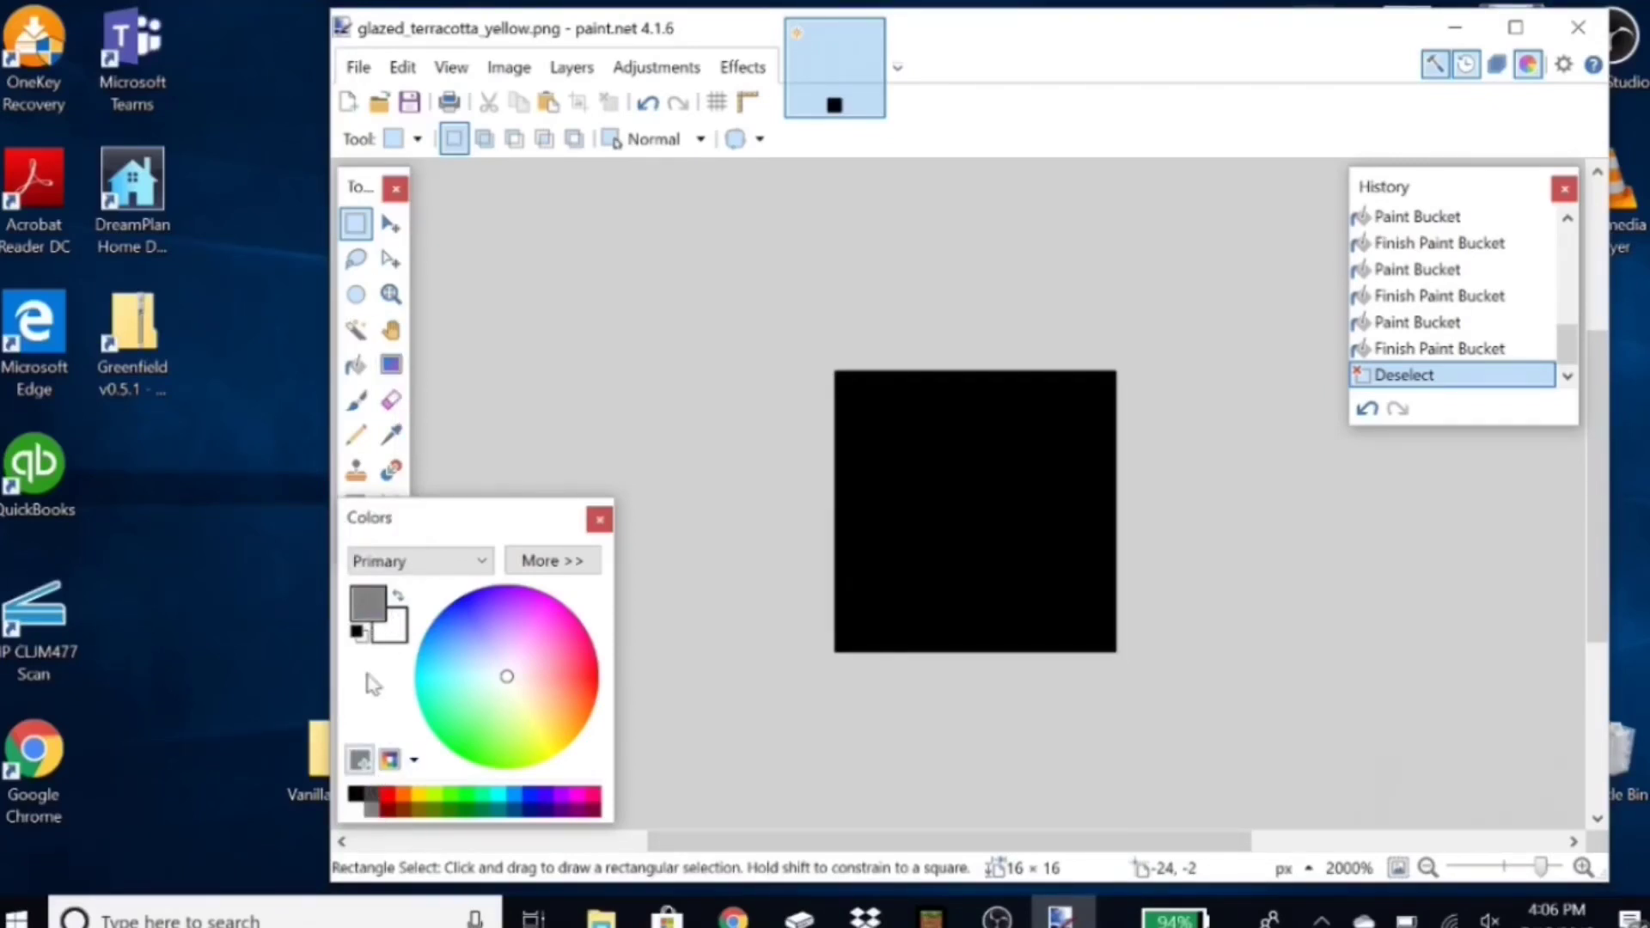
pyautogui.moveTo(391, 430)
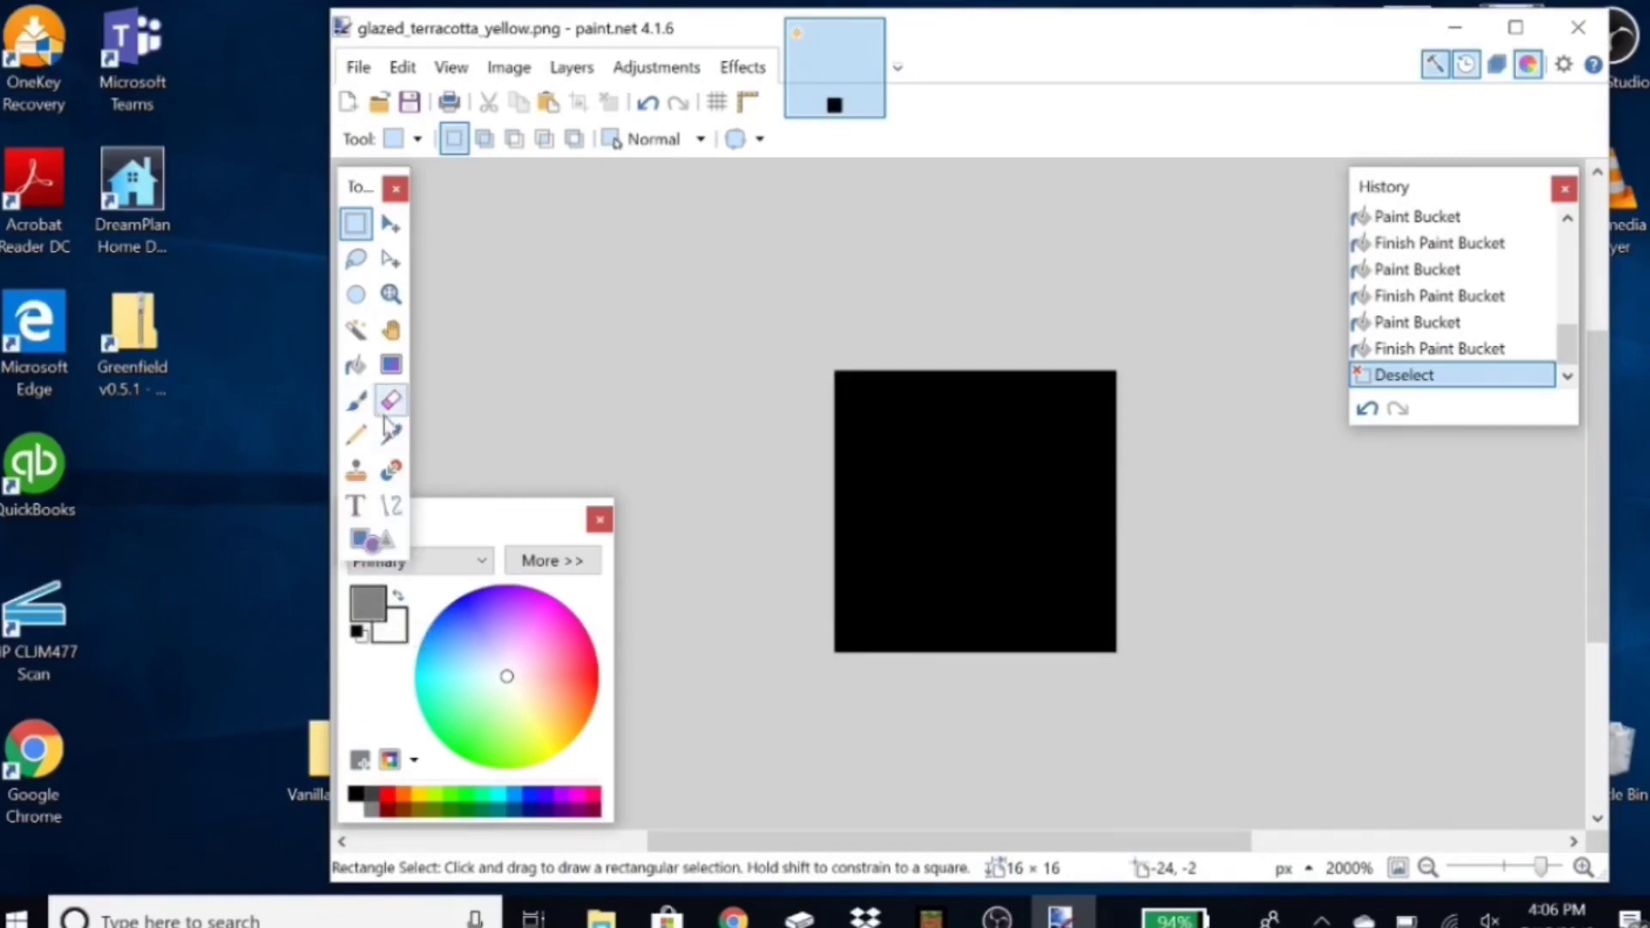
pyautogui.click(391, 364)
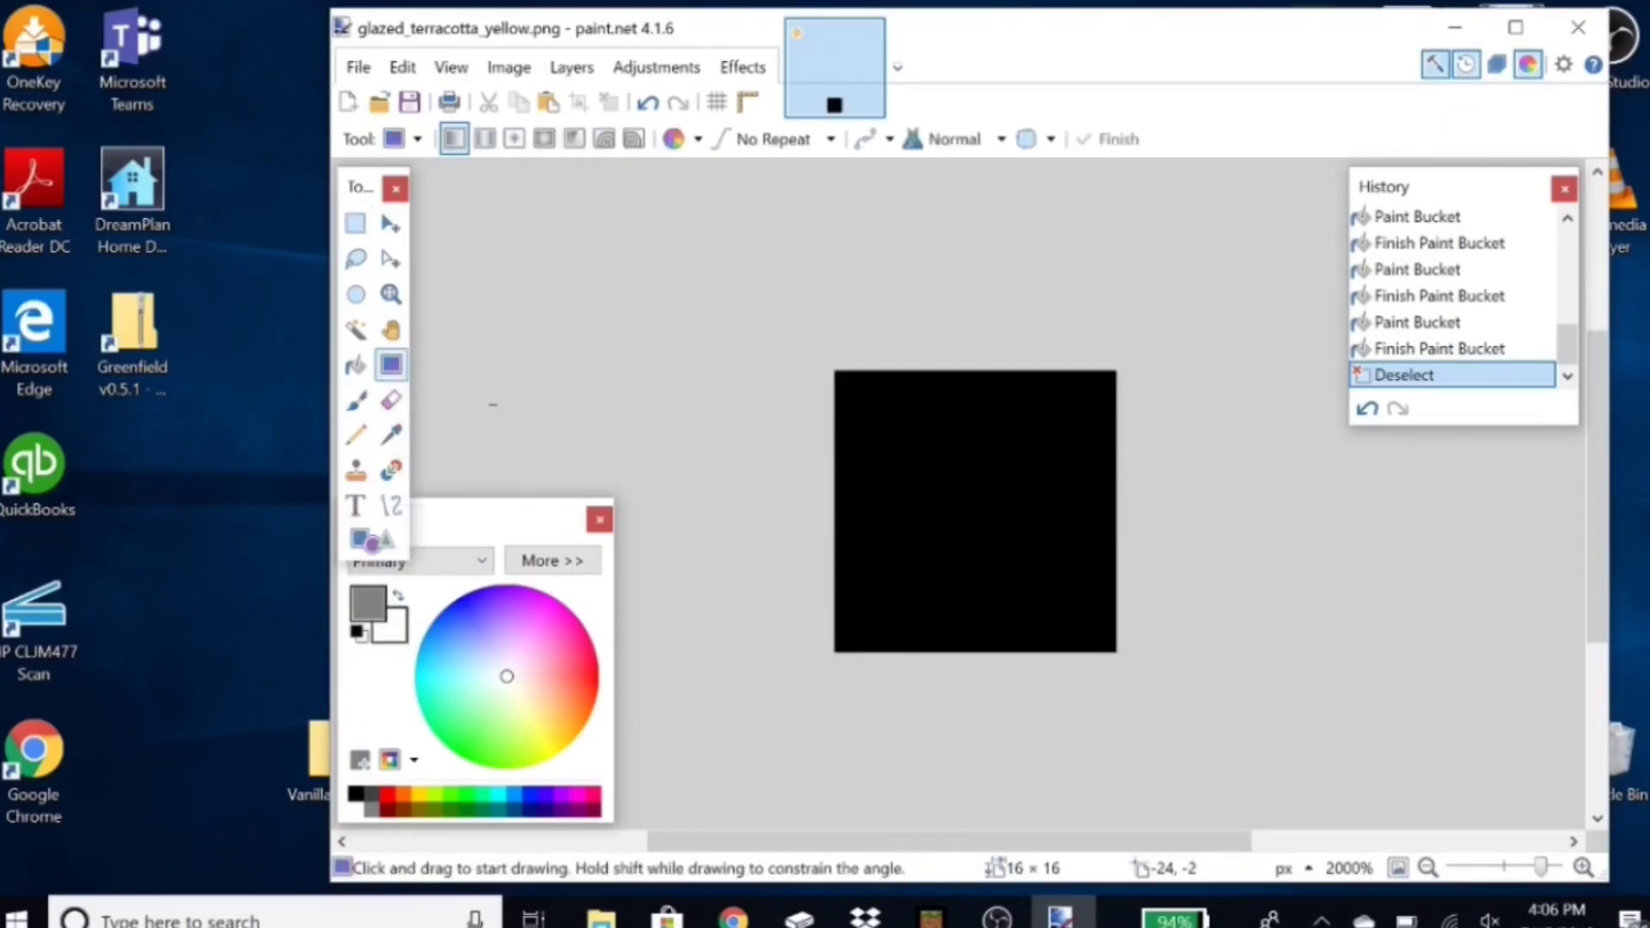
pyautogui.moveTo(1113, 644); pyautogui.dragTo(711, 538)
# Step: Try a diagonal gradient, then undo every gradient back to the solid black texture
pyautogui.moveTo(900, 441); pyautogui.dragTo(1135, 662)
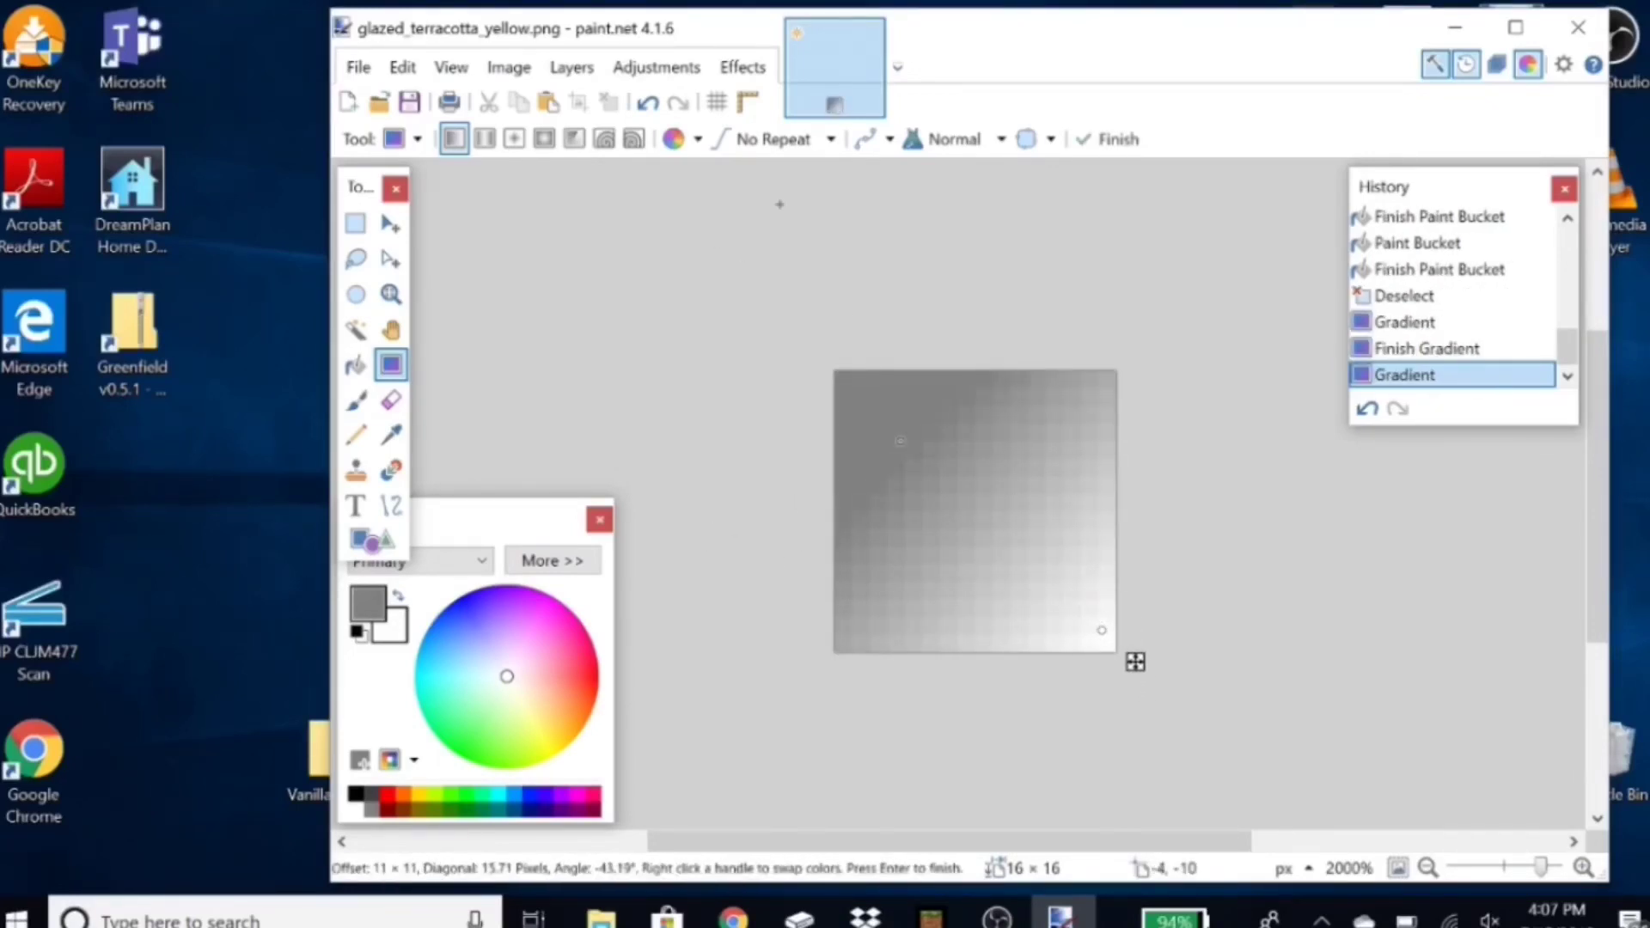
pyautogui.click(648, 102)
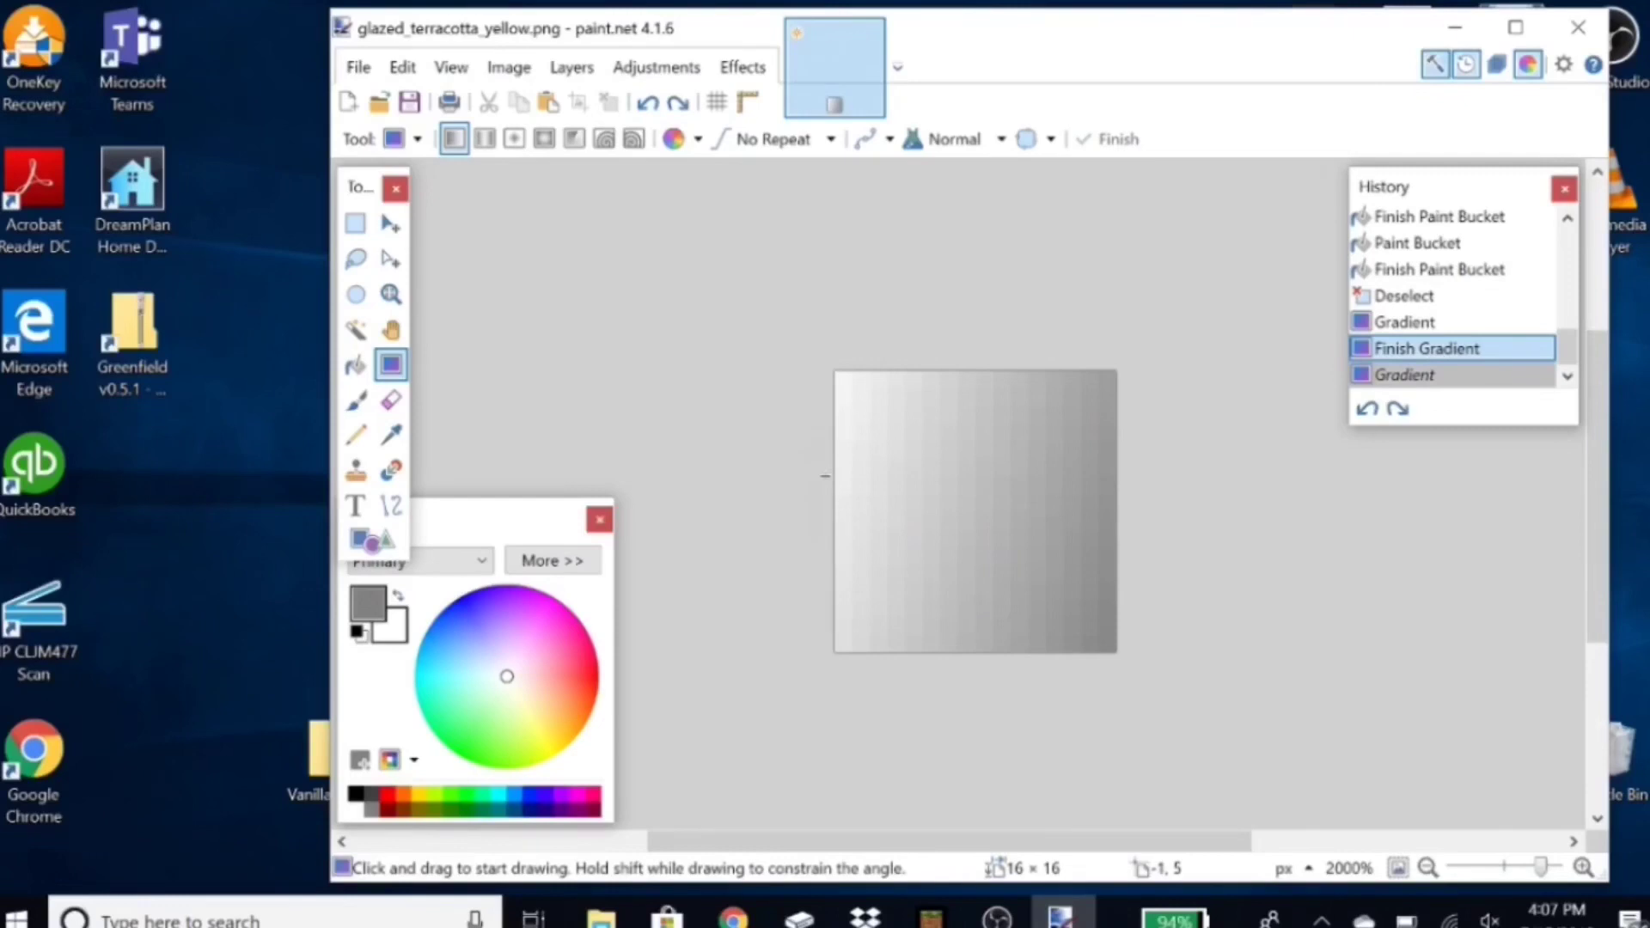
pyautogui.click(359, 437)
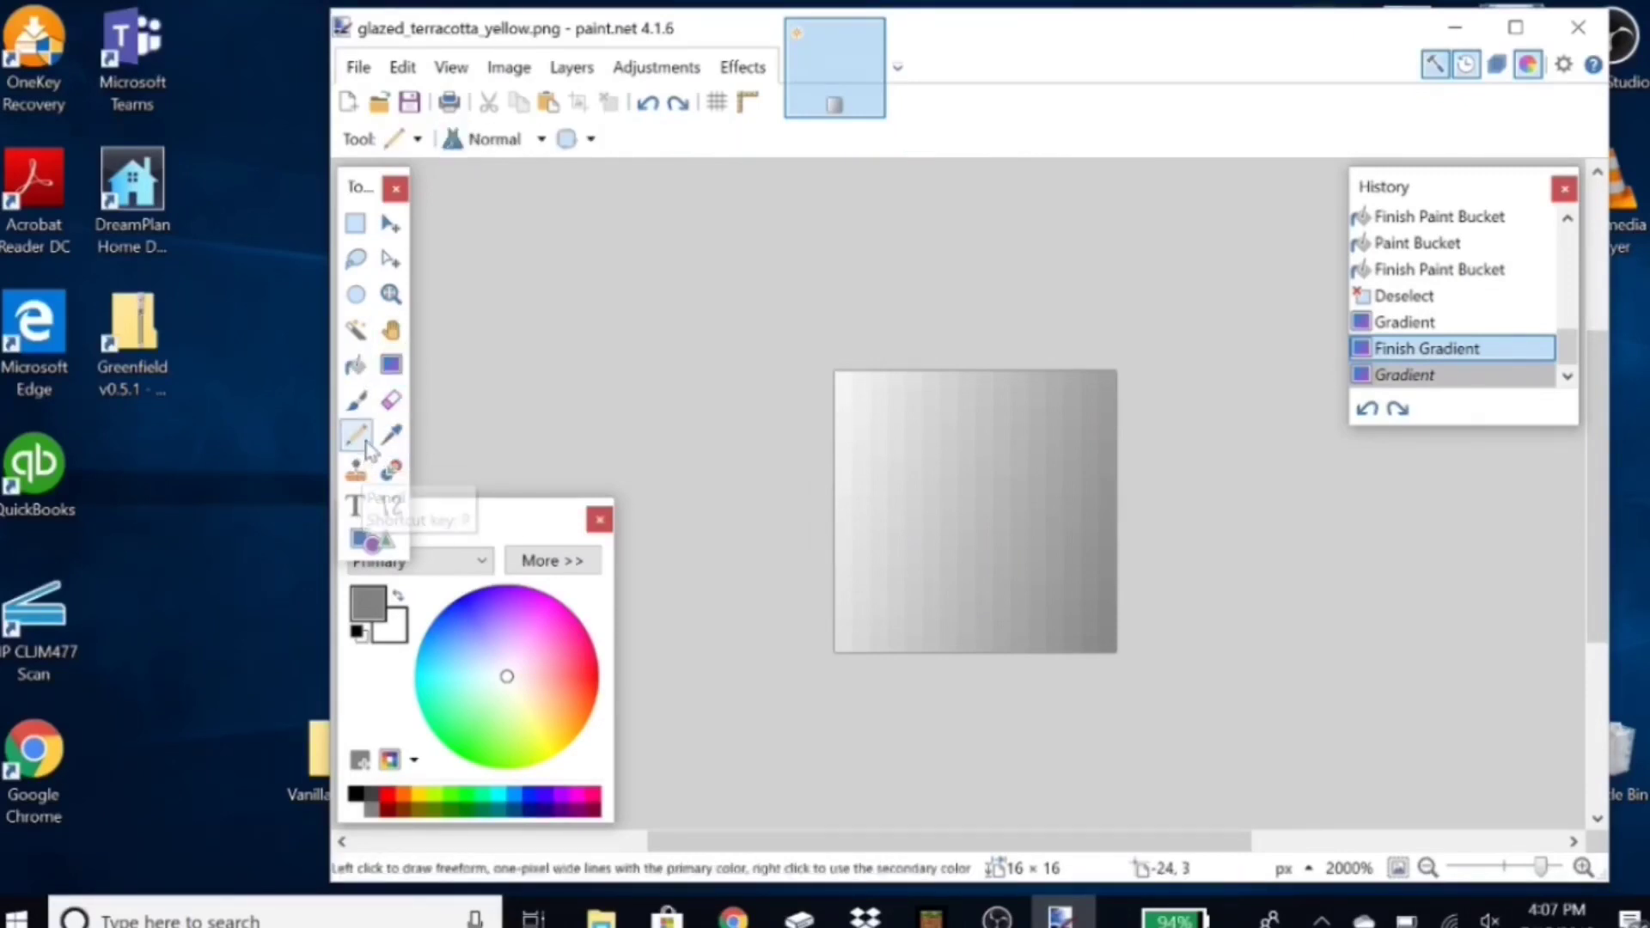
pyautogui.click(394, 366)
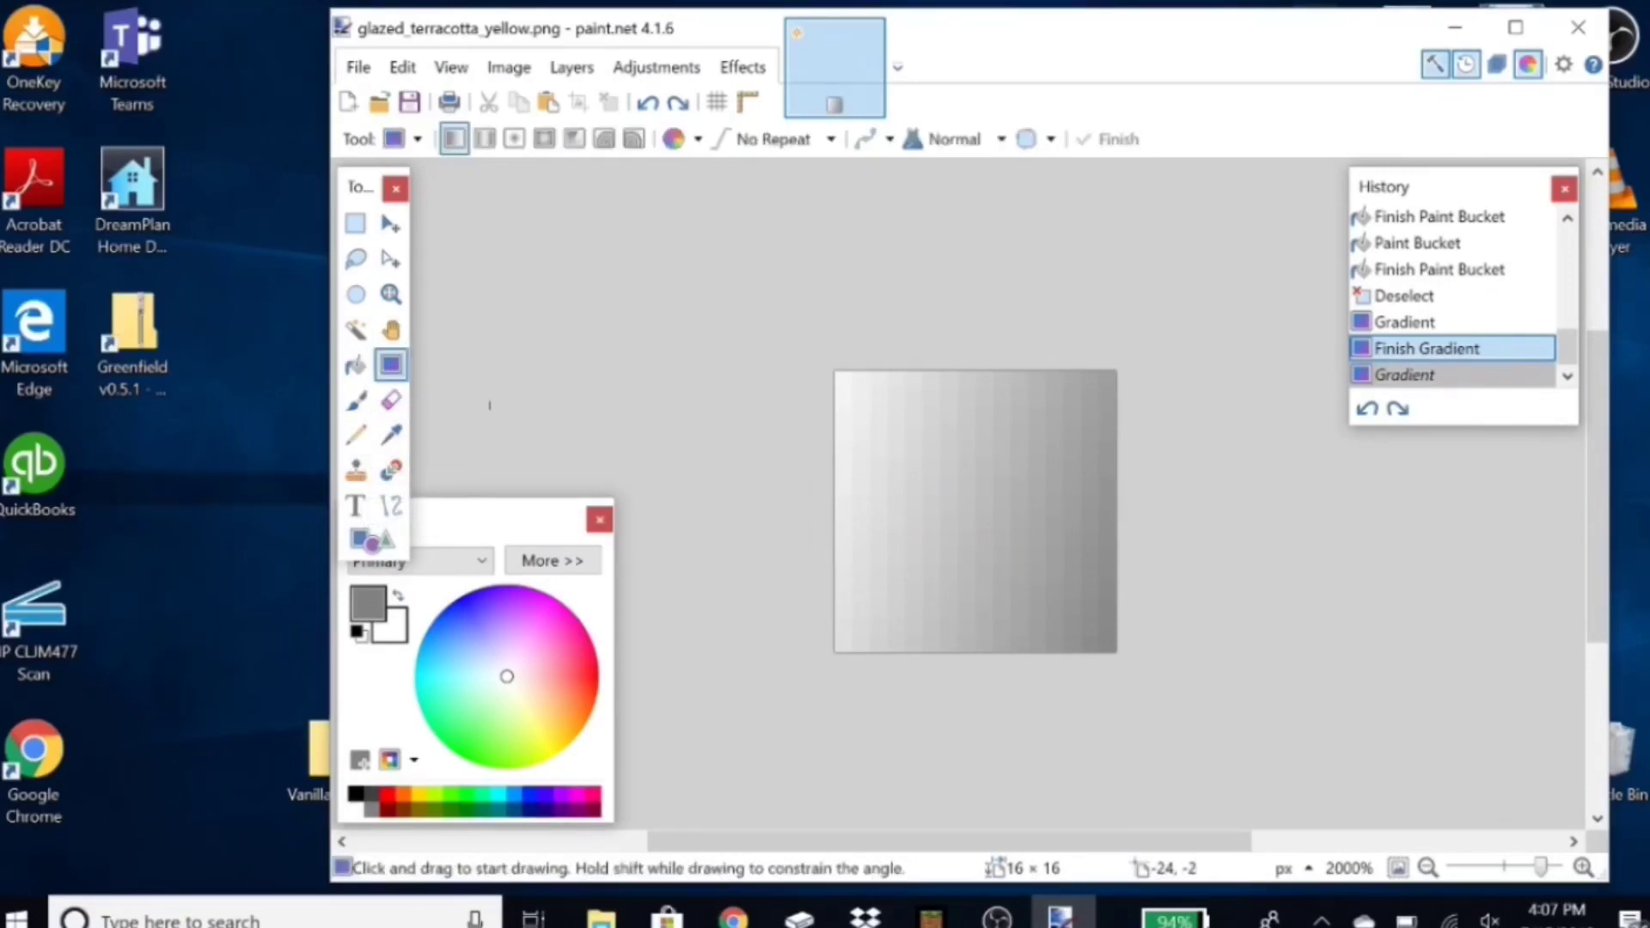
pyautogui.click(649, 104)
pyautogui.click(649, 104)
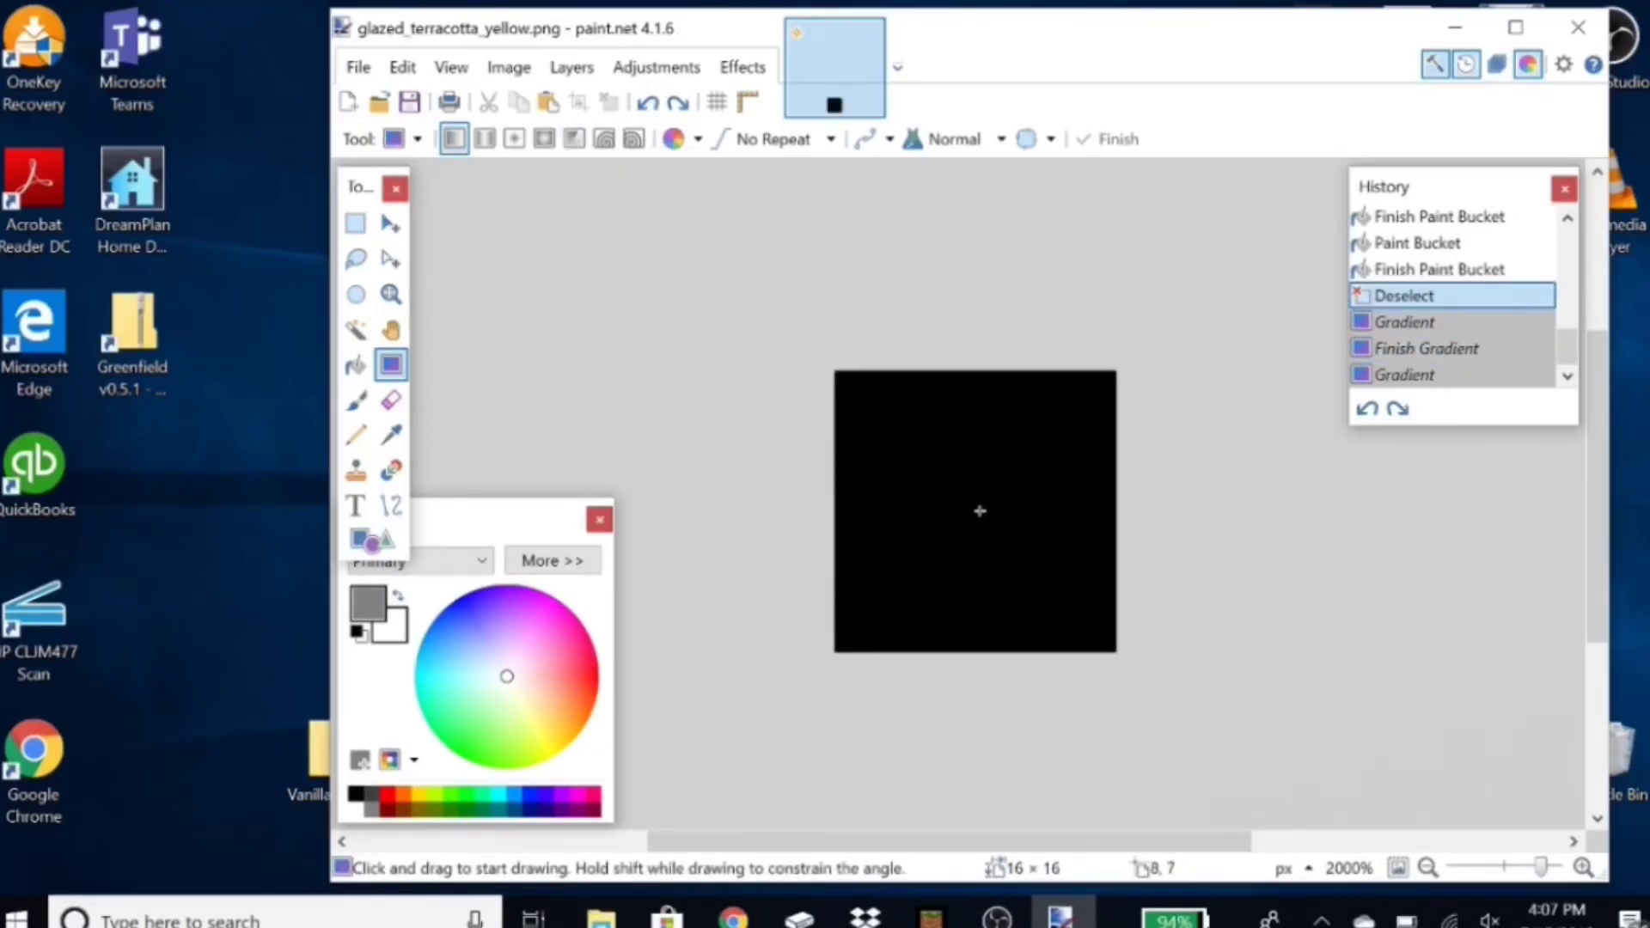
pyautogui.moveTo(974, 513); pyautogui.dragTo(1140, 514)
pyautogui.press('s')
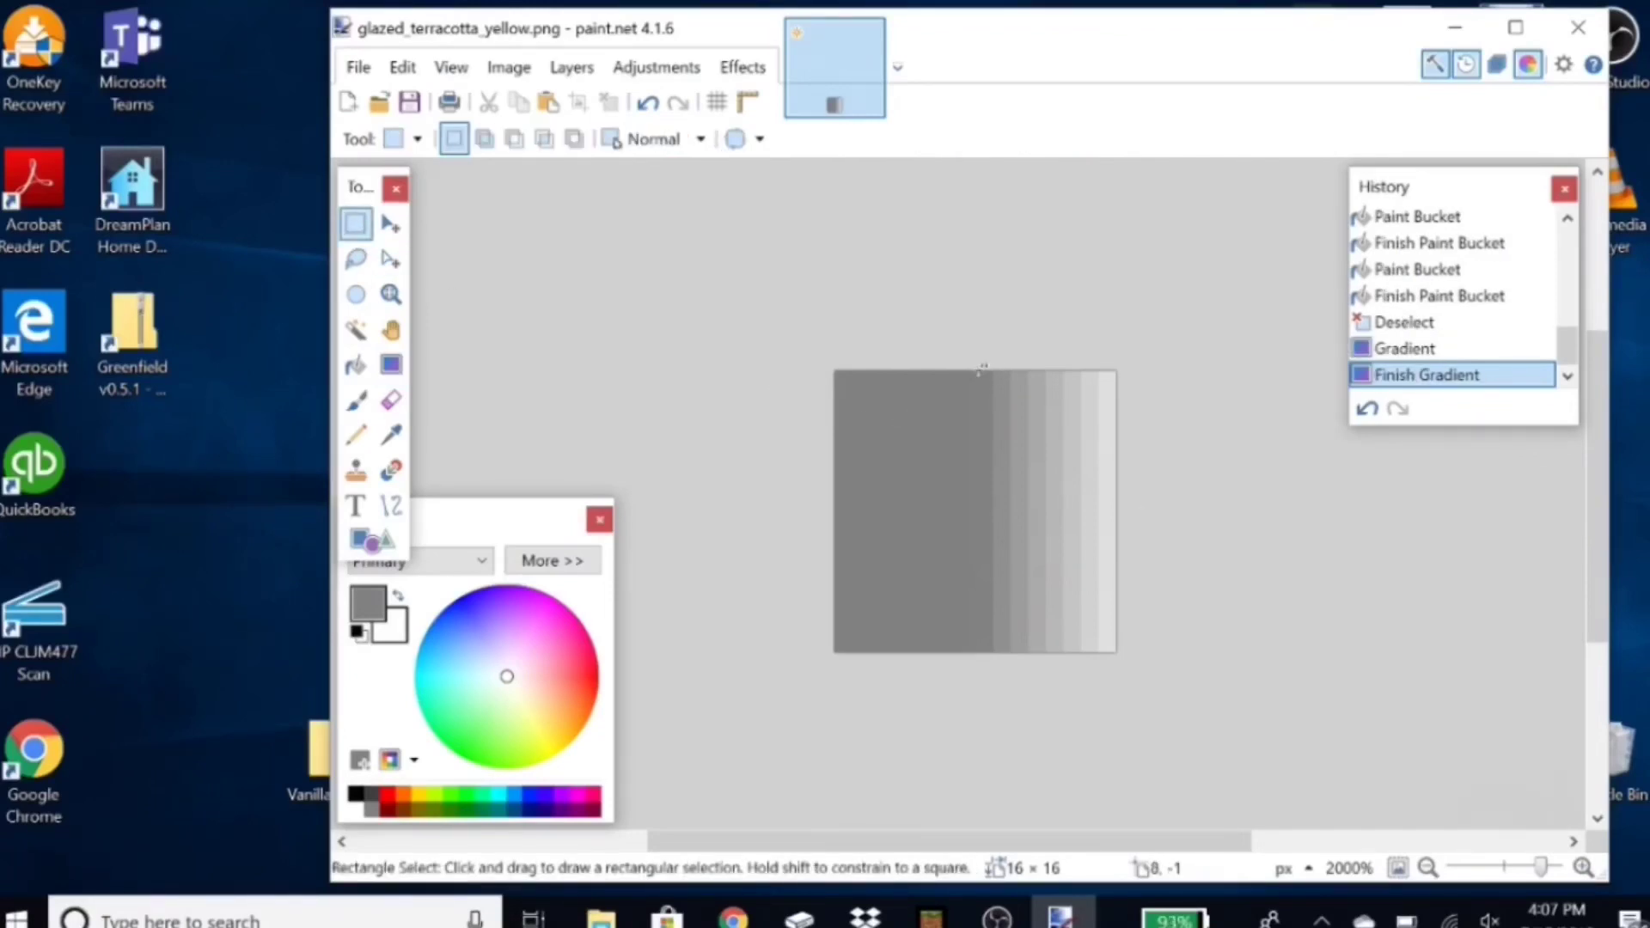
pyautogui.moveTo(983, 374); pyautogui.dragTo(877, 632)
pyautogui.moveTo(799, 674); pyautogui.dragTo(803, 663)
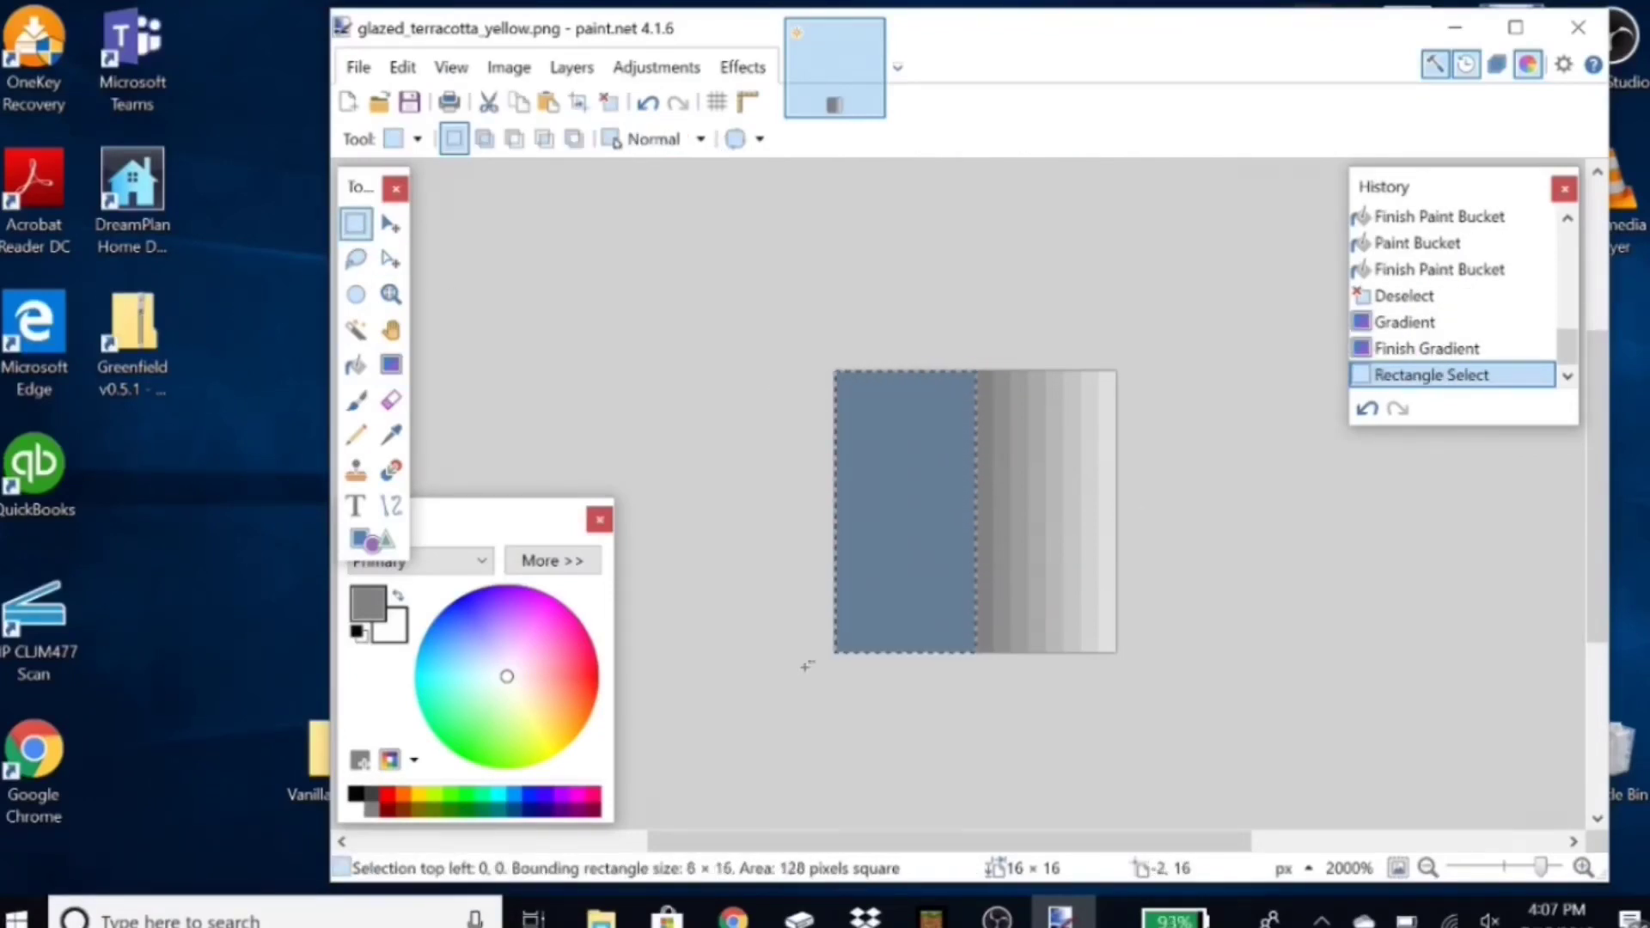
pyautogui.click(392, 367)
pyautogui.moveTo(975, 516); pyautogui.dragTo(780, 505)
pyautogui.click(780, 505)
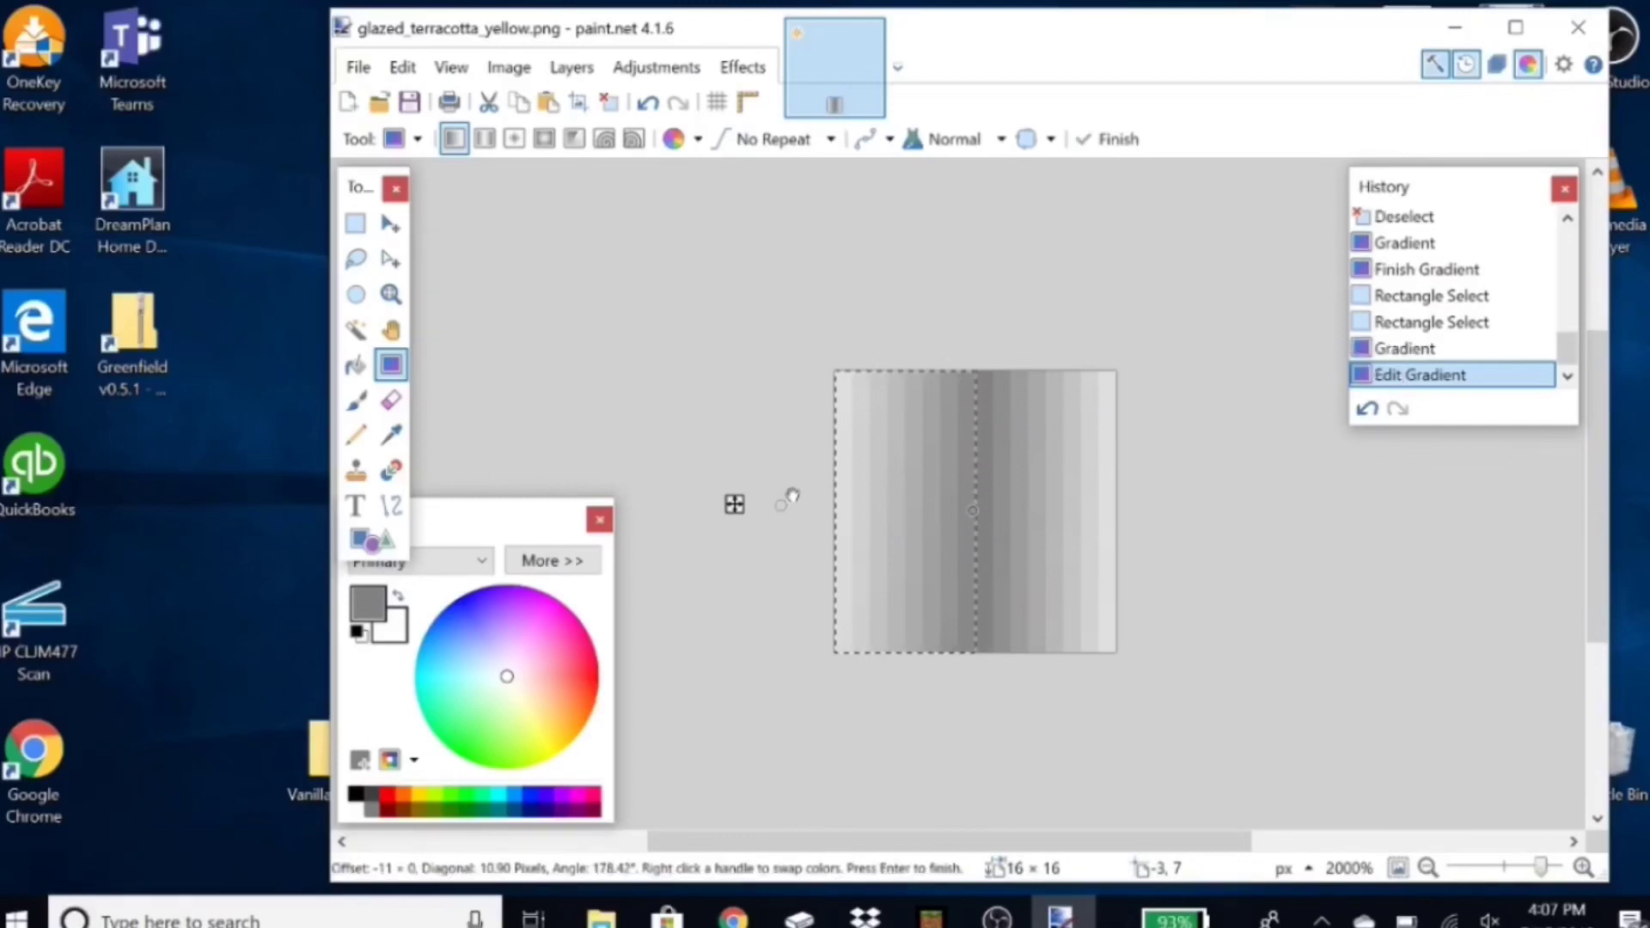
pyautogui.click(356, 223)
pyautogui.click(848, 586)
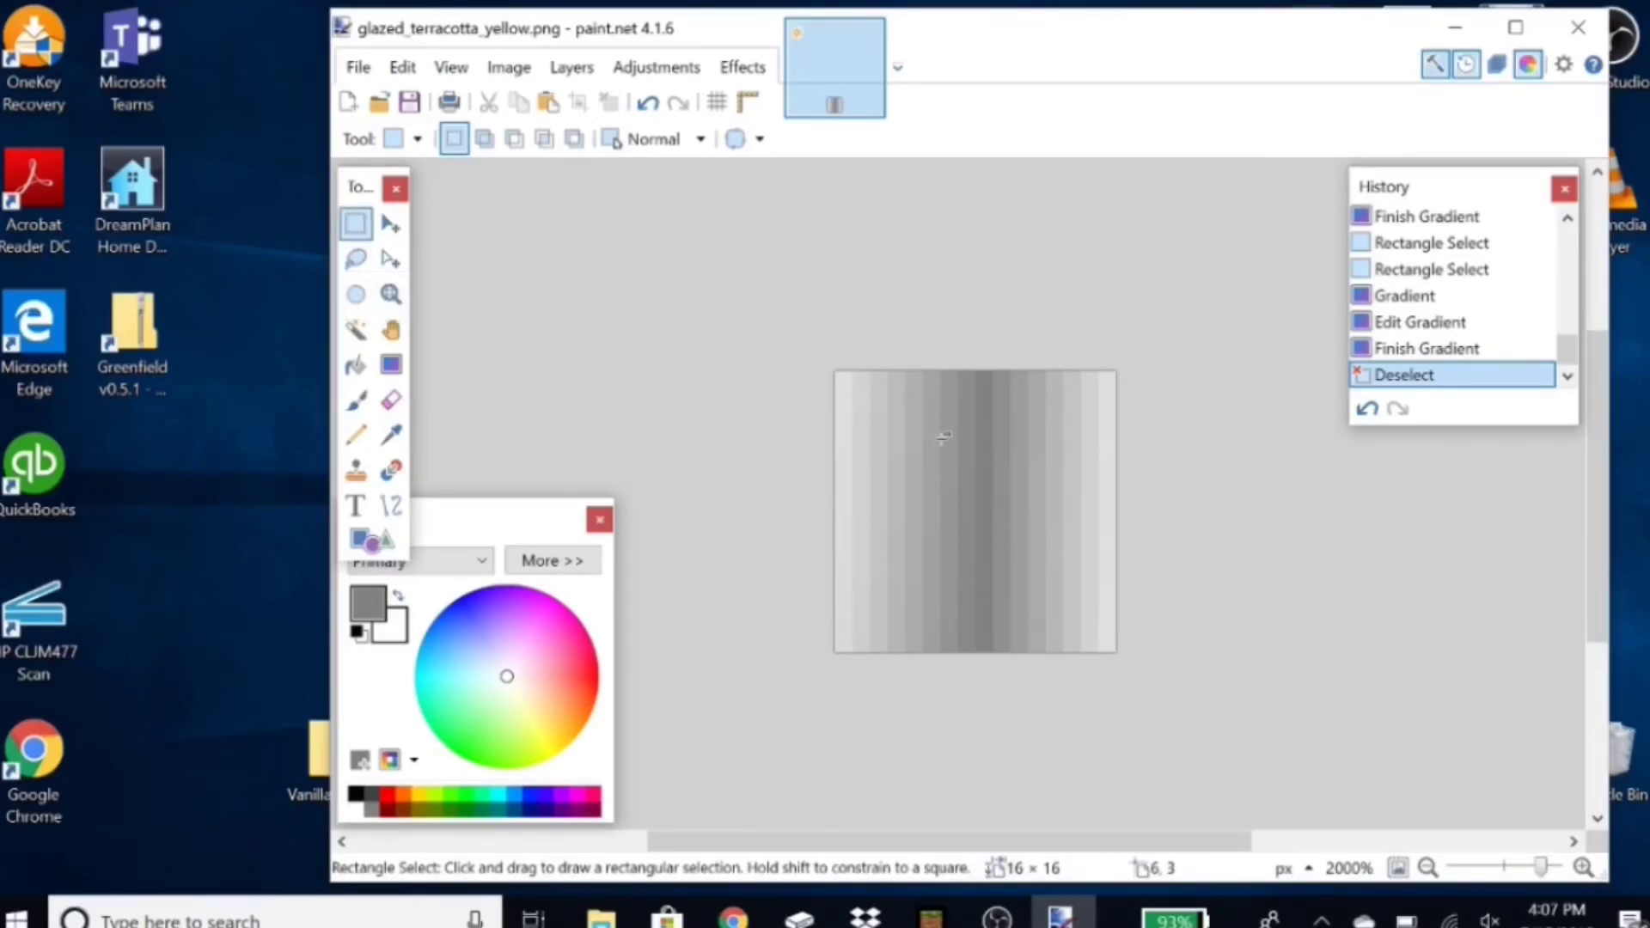
pyautogui.click(647, 104)
pyautogui.click(647, 103)
pyautogui.click(647, 103)
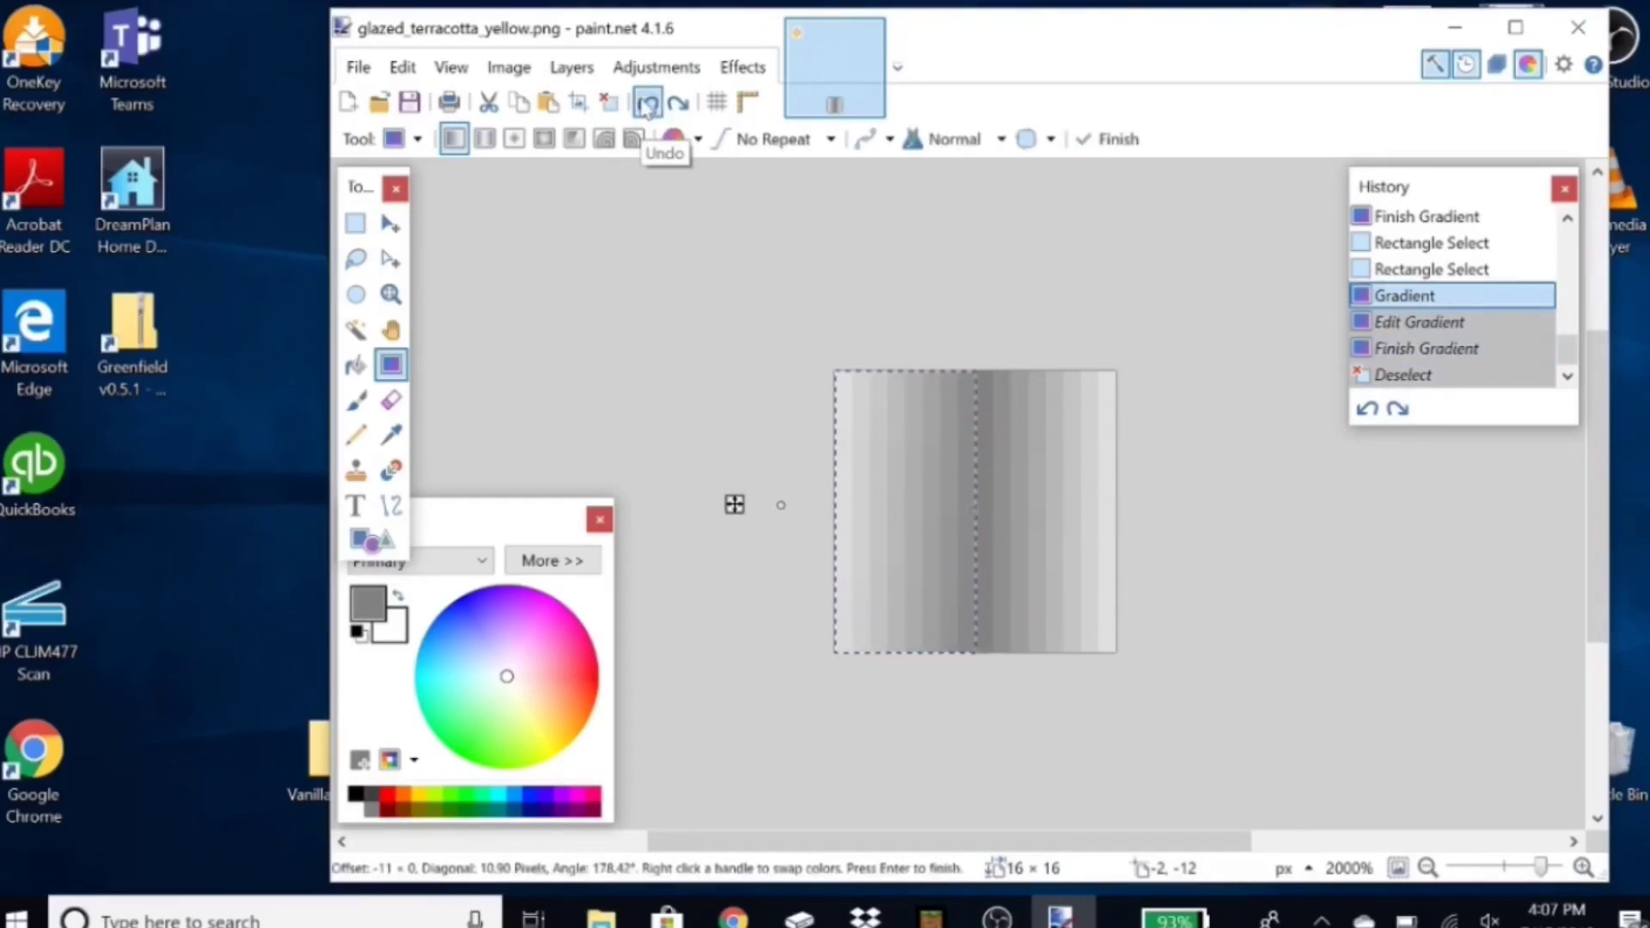
pyautogui.click(647, 103)
pyautogui.click(647, 103)
pyautogui.click(647, 103)
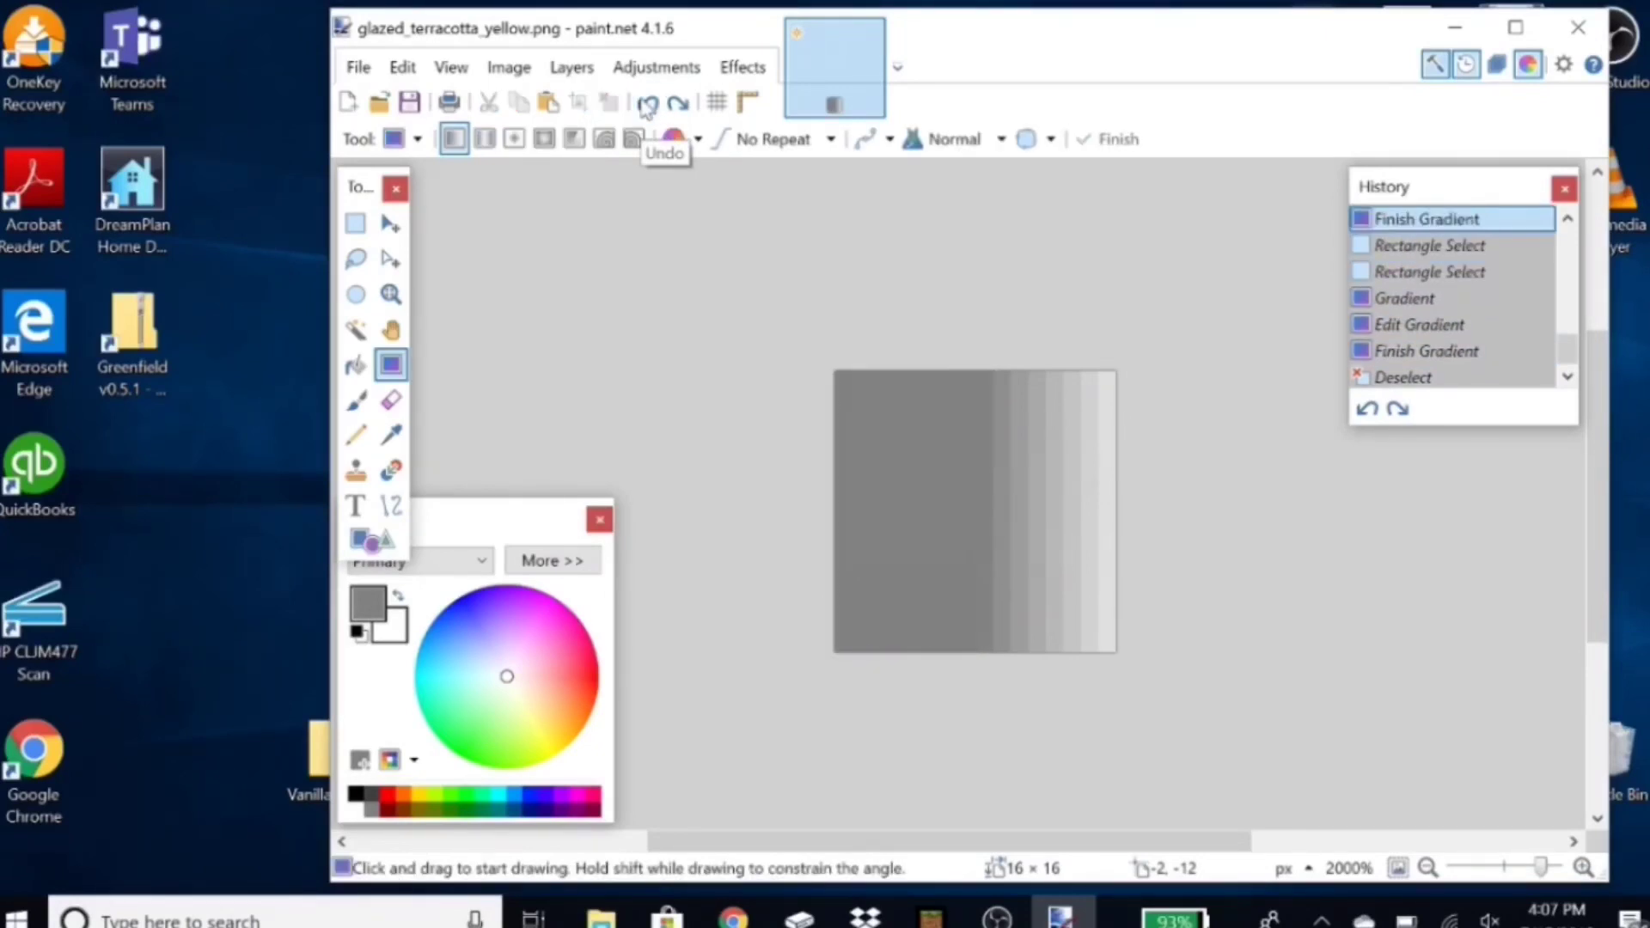
pyautogui.click(648, 103)
pyautogui.click(647, 103)
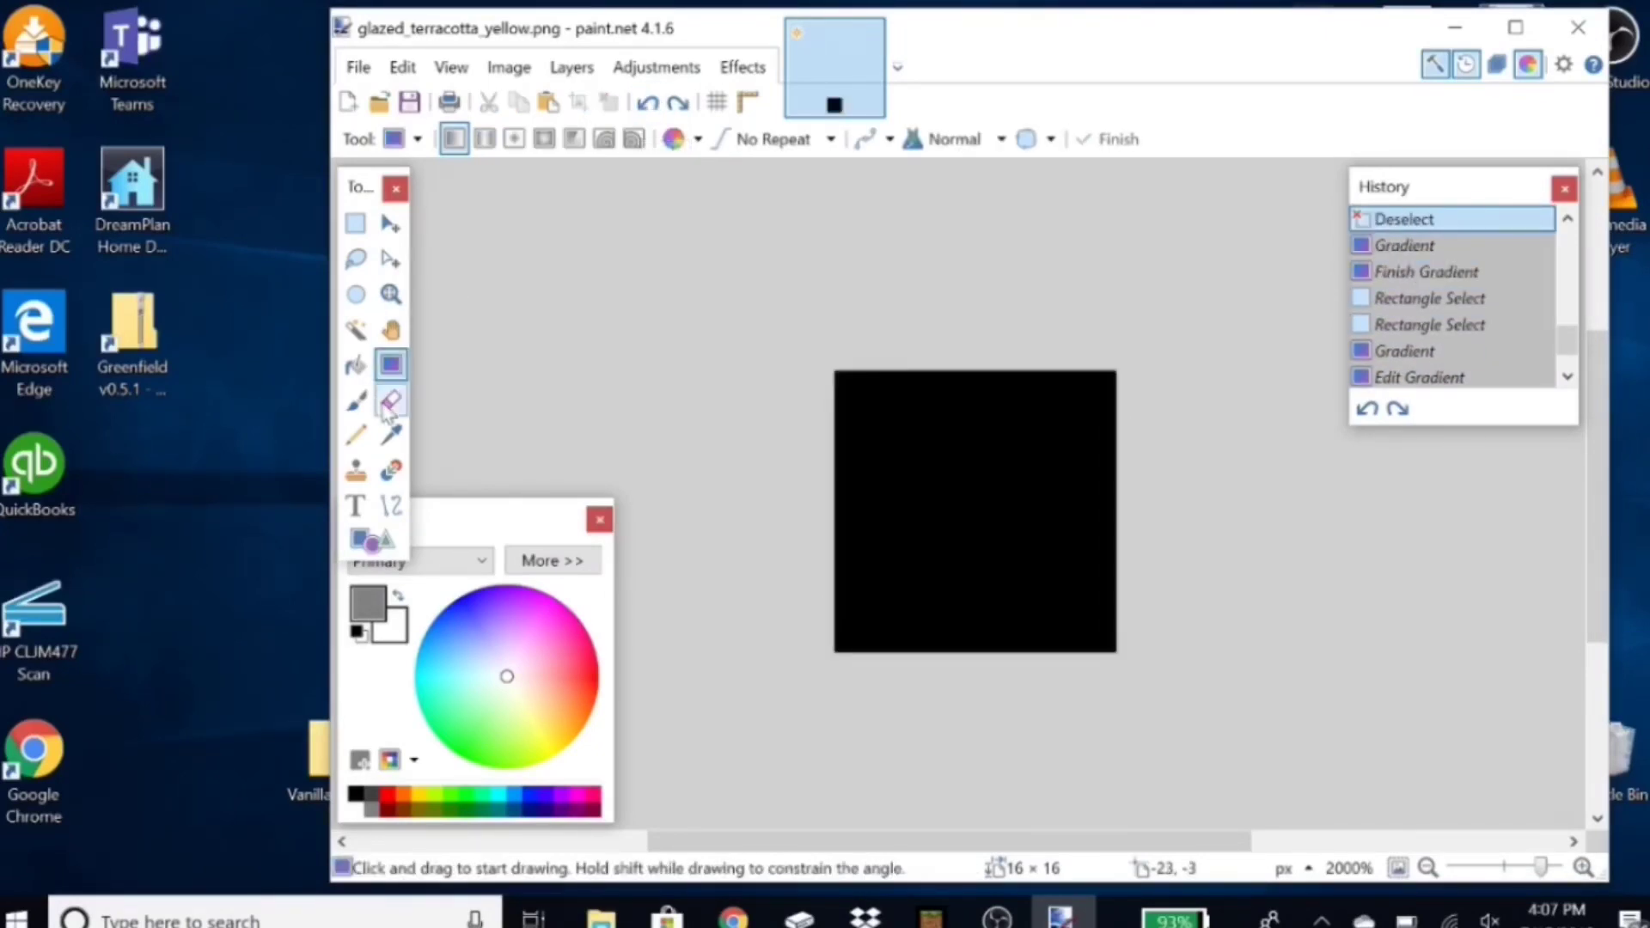
# Step: Drag a right-to-left grey gradient, mirror it across the selected left half, then deselect
pyautogui.moveTo(1116, 509); pyautogui.dragTo(962, 503)
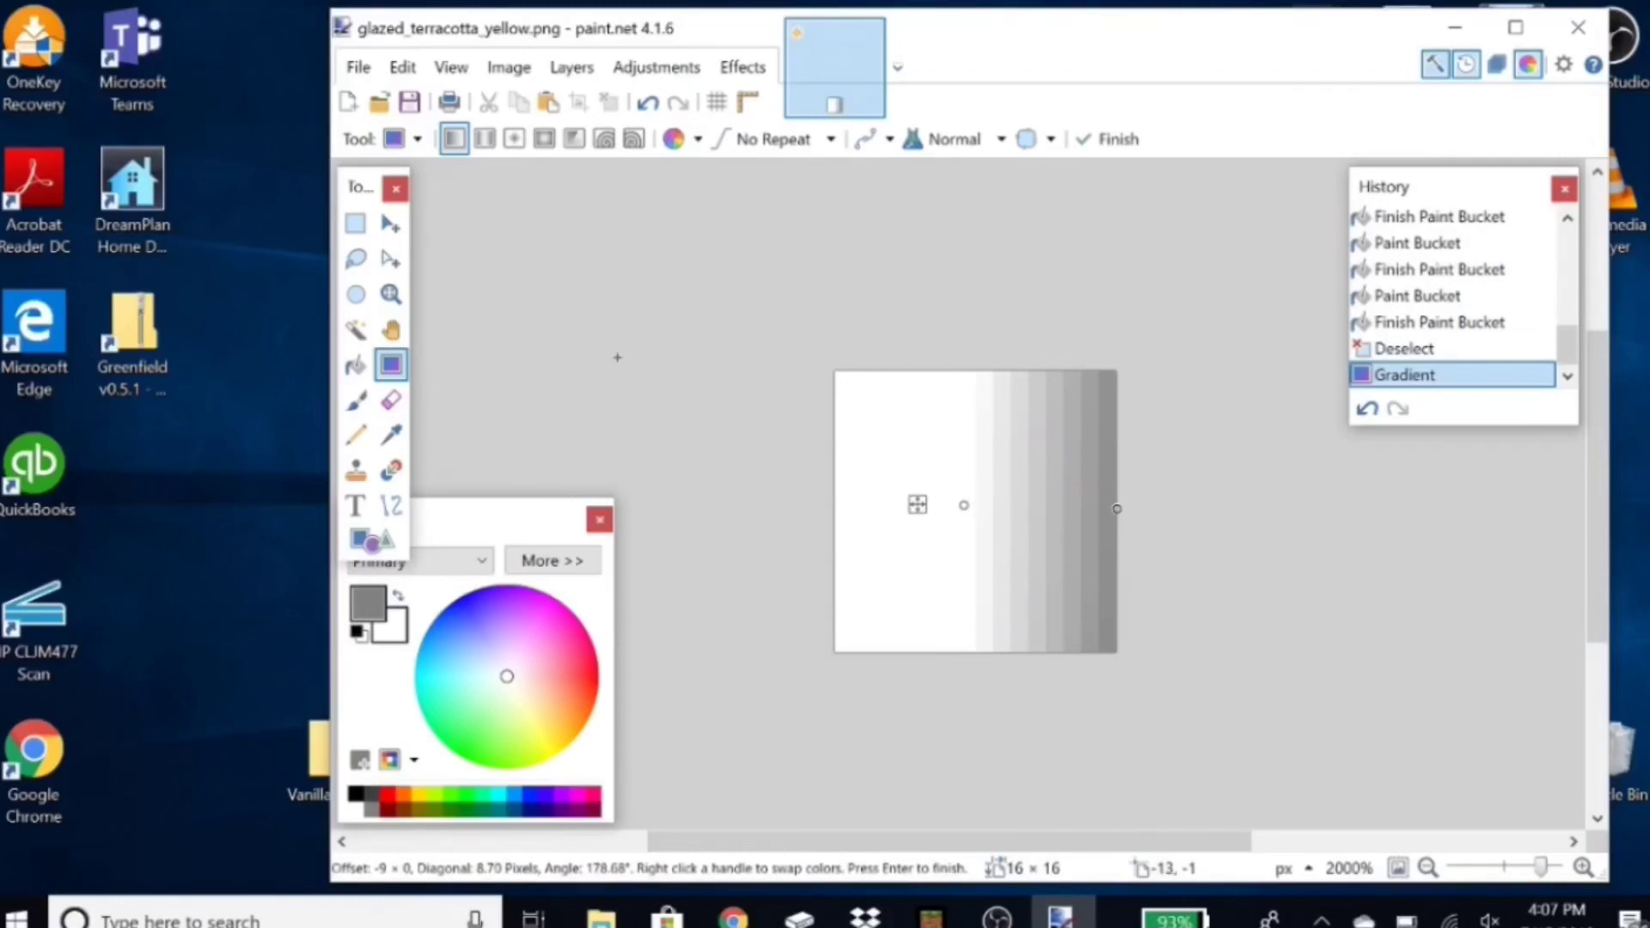
pyautogui.press('s')
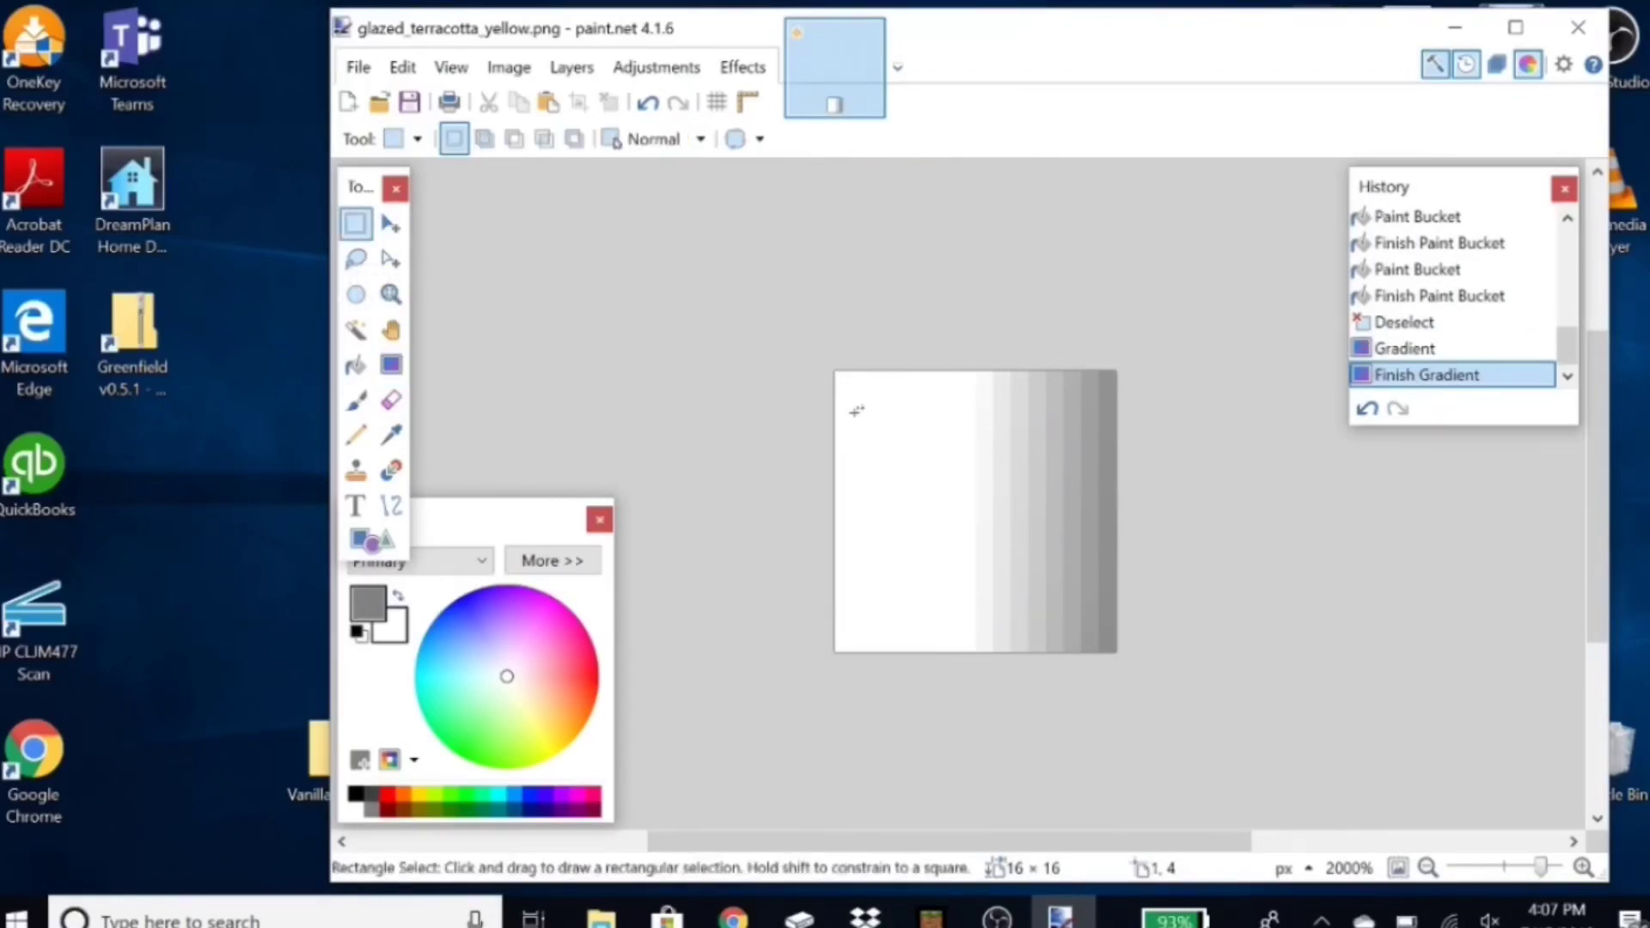
pyautogui.moveTo(834, 371); pyautogui.dragTo(977, 653)
pyautogui.click(391, 364)
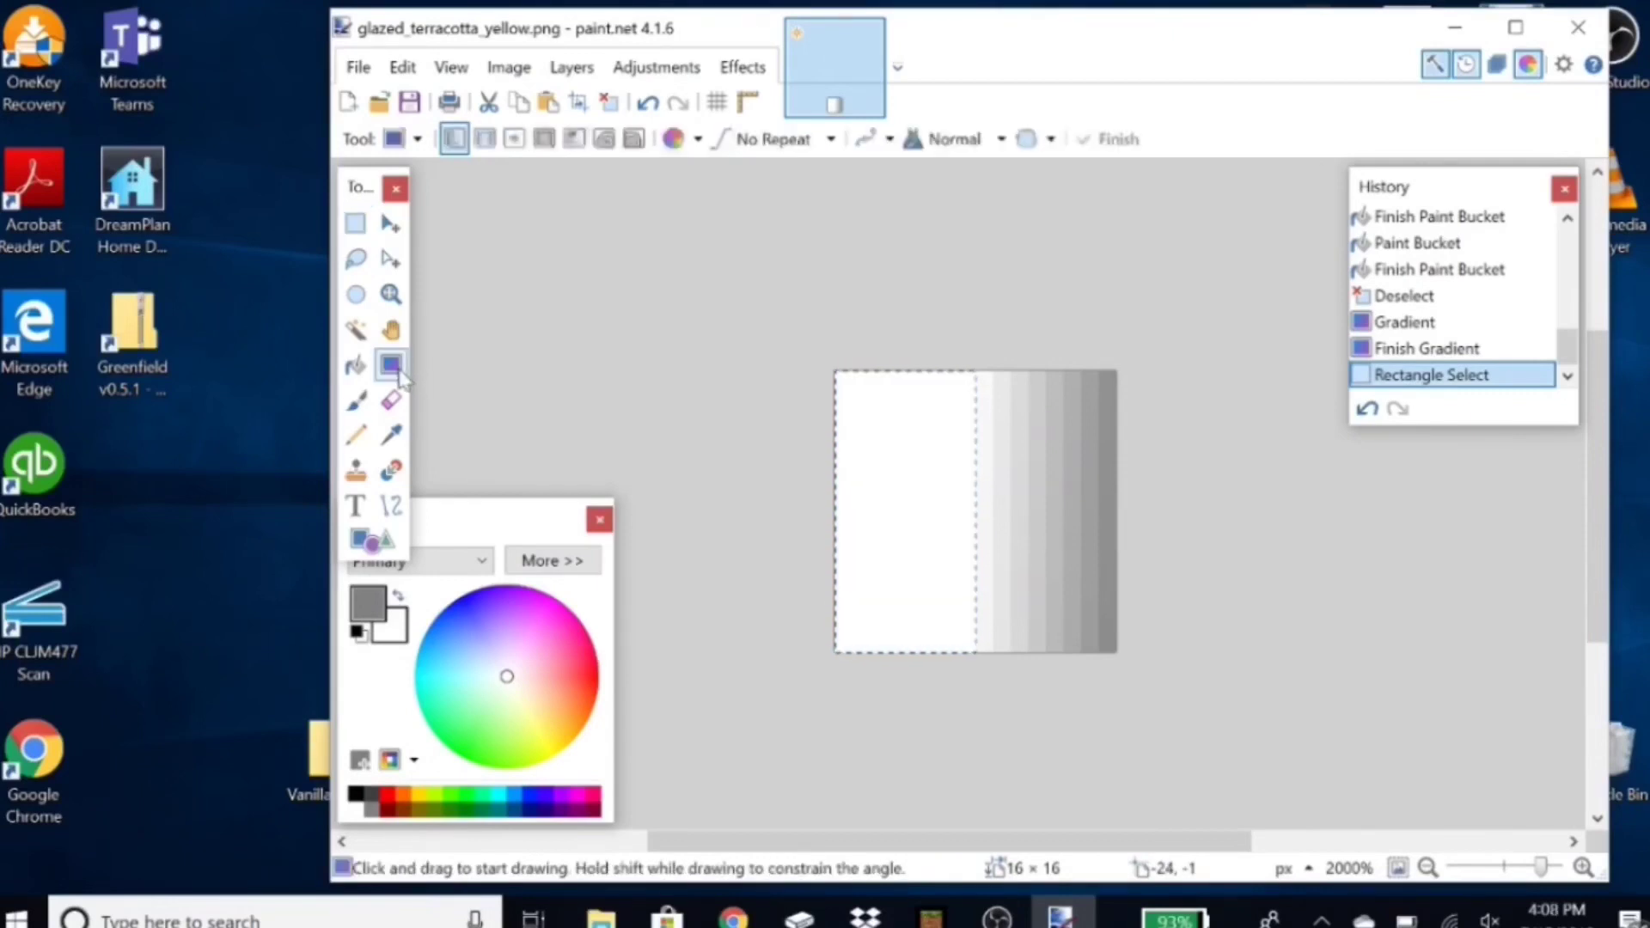
pyautogui.moveTo(830, 515); pyautogui.dragTo(975, 518)
pyautogui.click(355, 224)
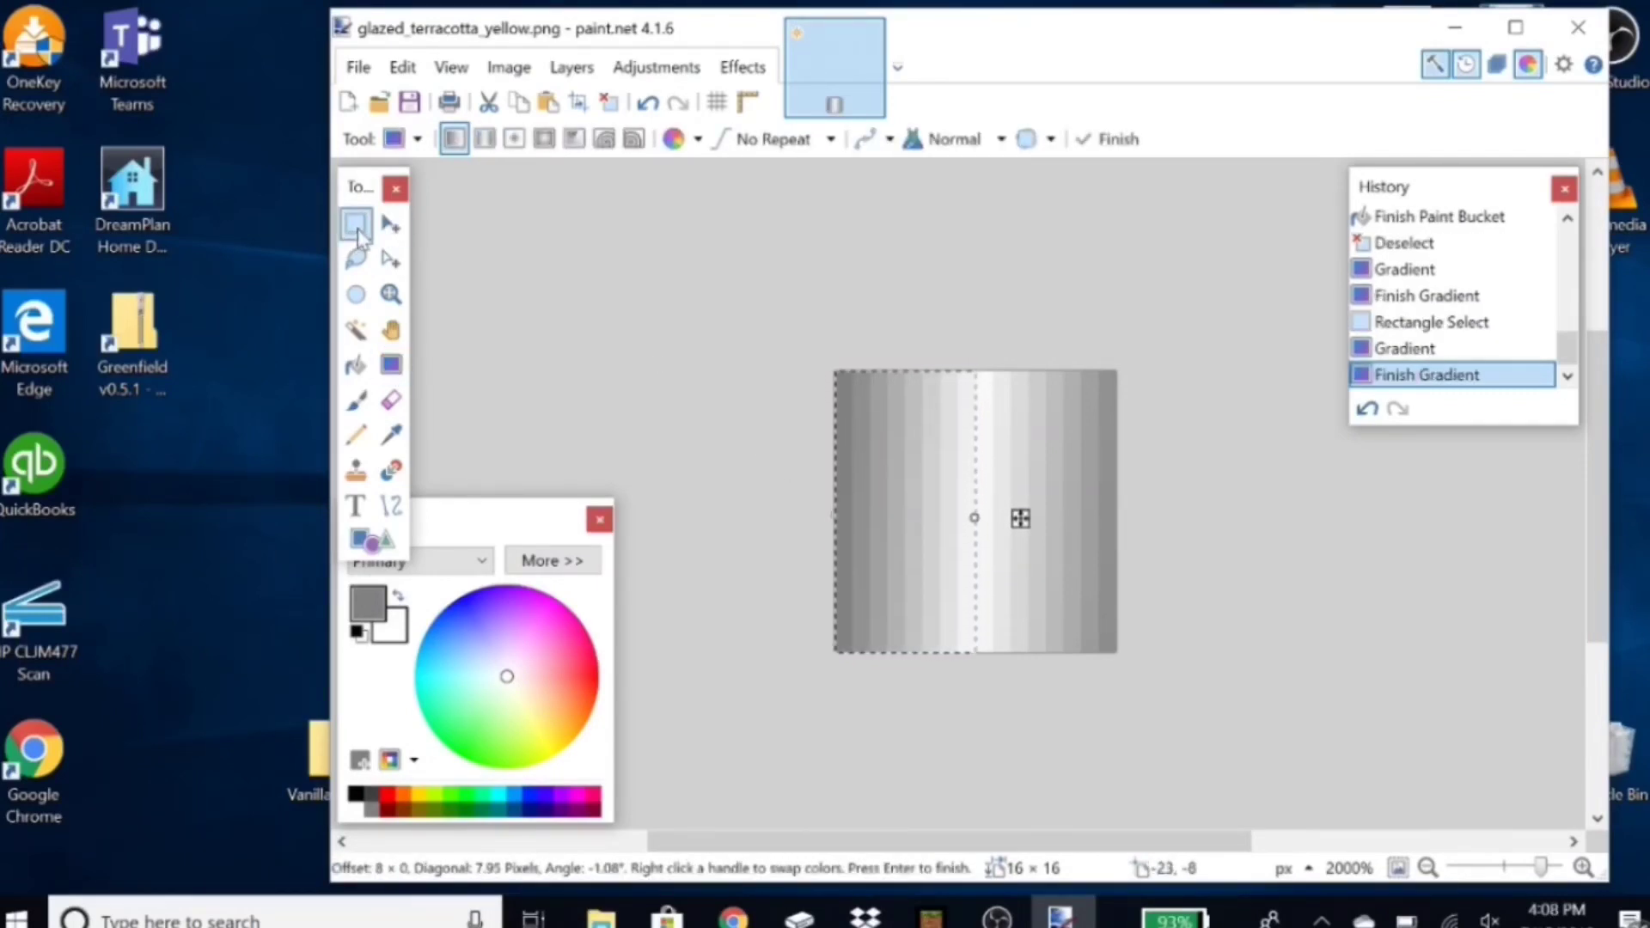
pyautogui.click(1262, 496)
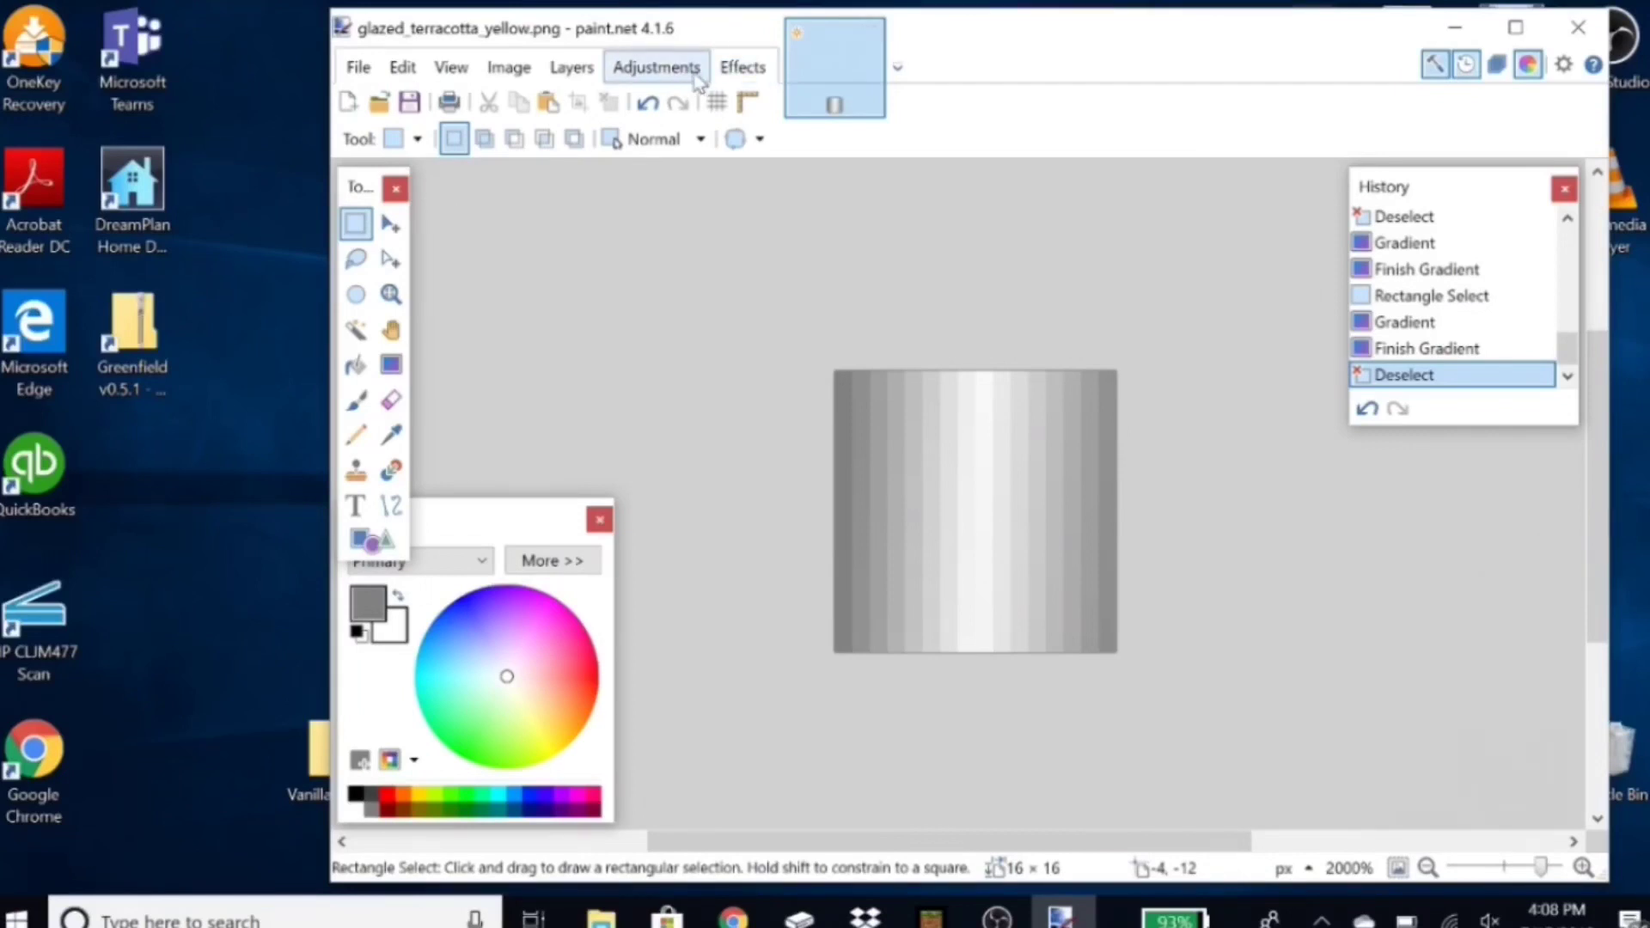
# Step: Pencil dark grey one-pixel lines along the top row and the full bottom row
pyautogui.click(356, 434)
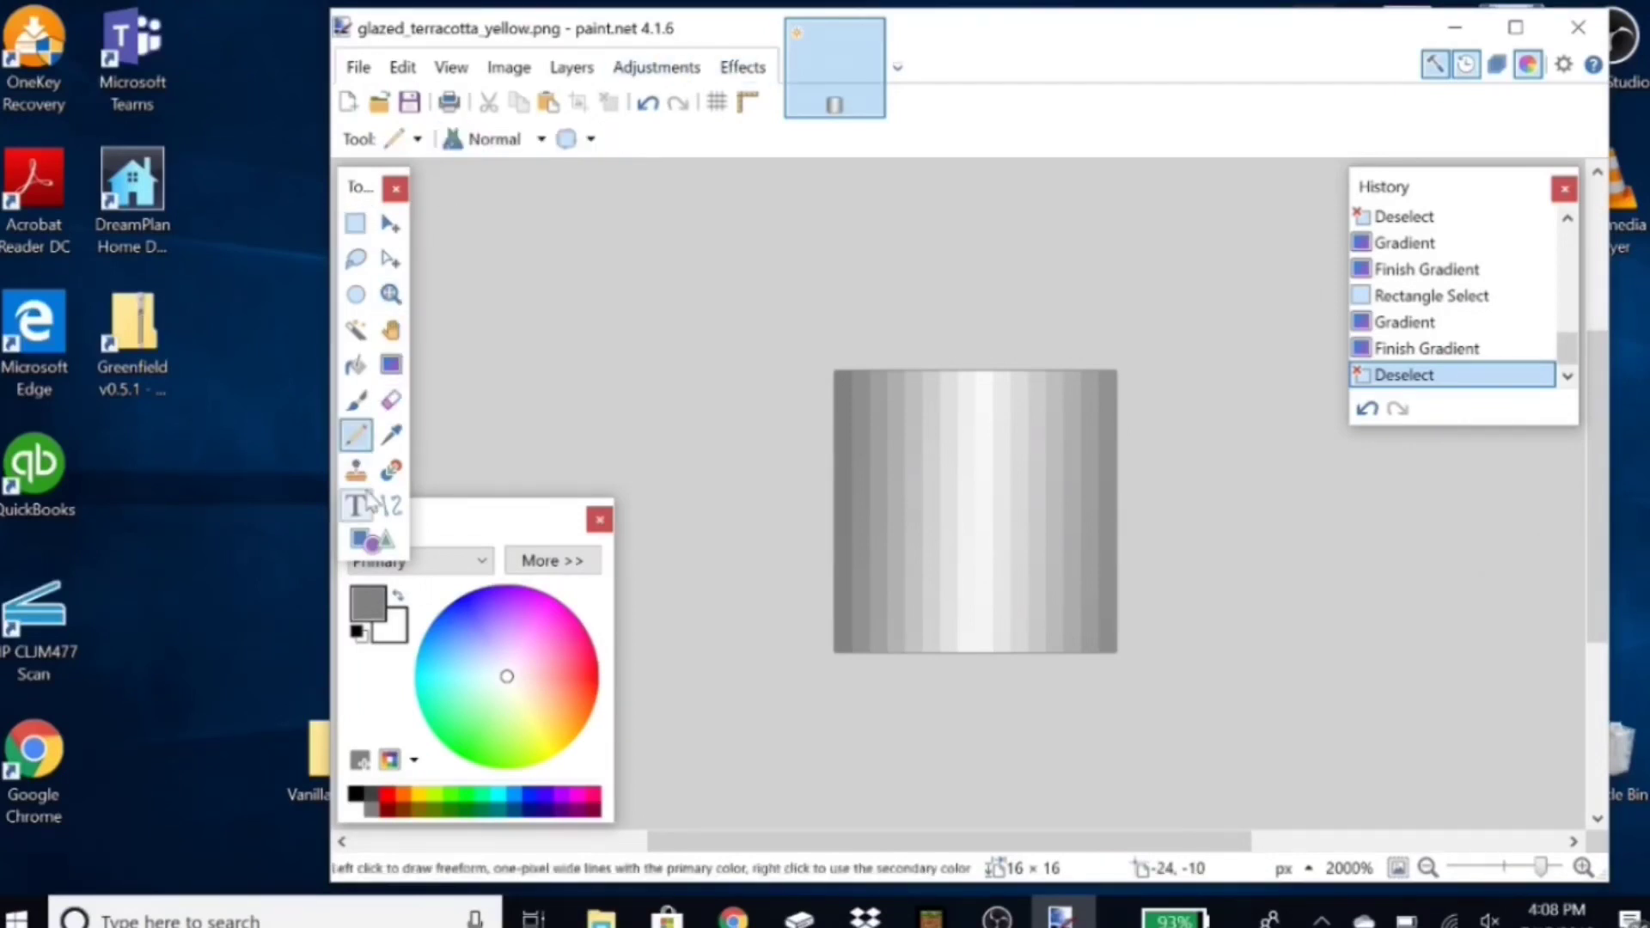
pyautogui.click(387, 747)
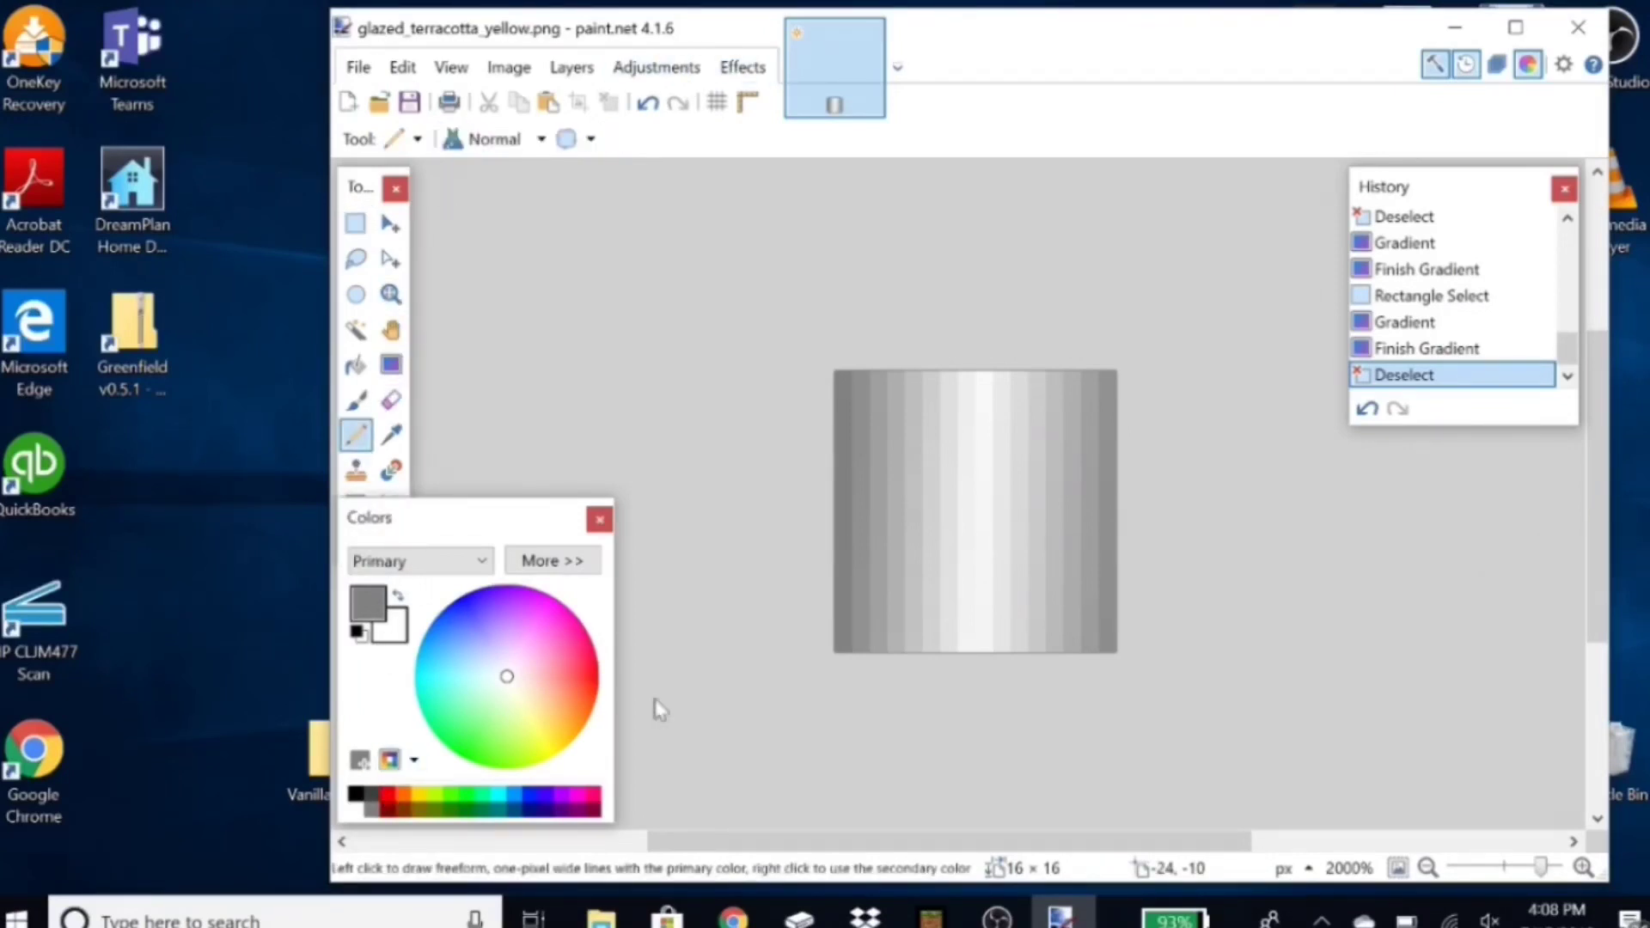
pyautogui.click(365, 803)
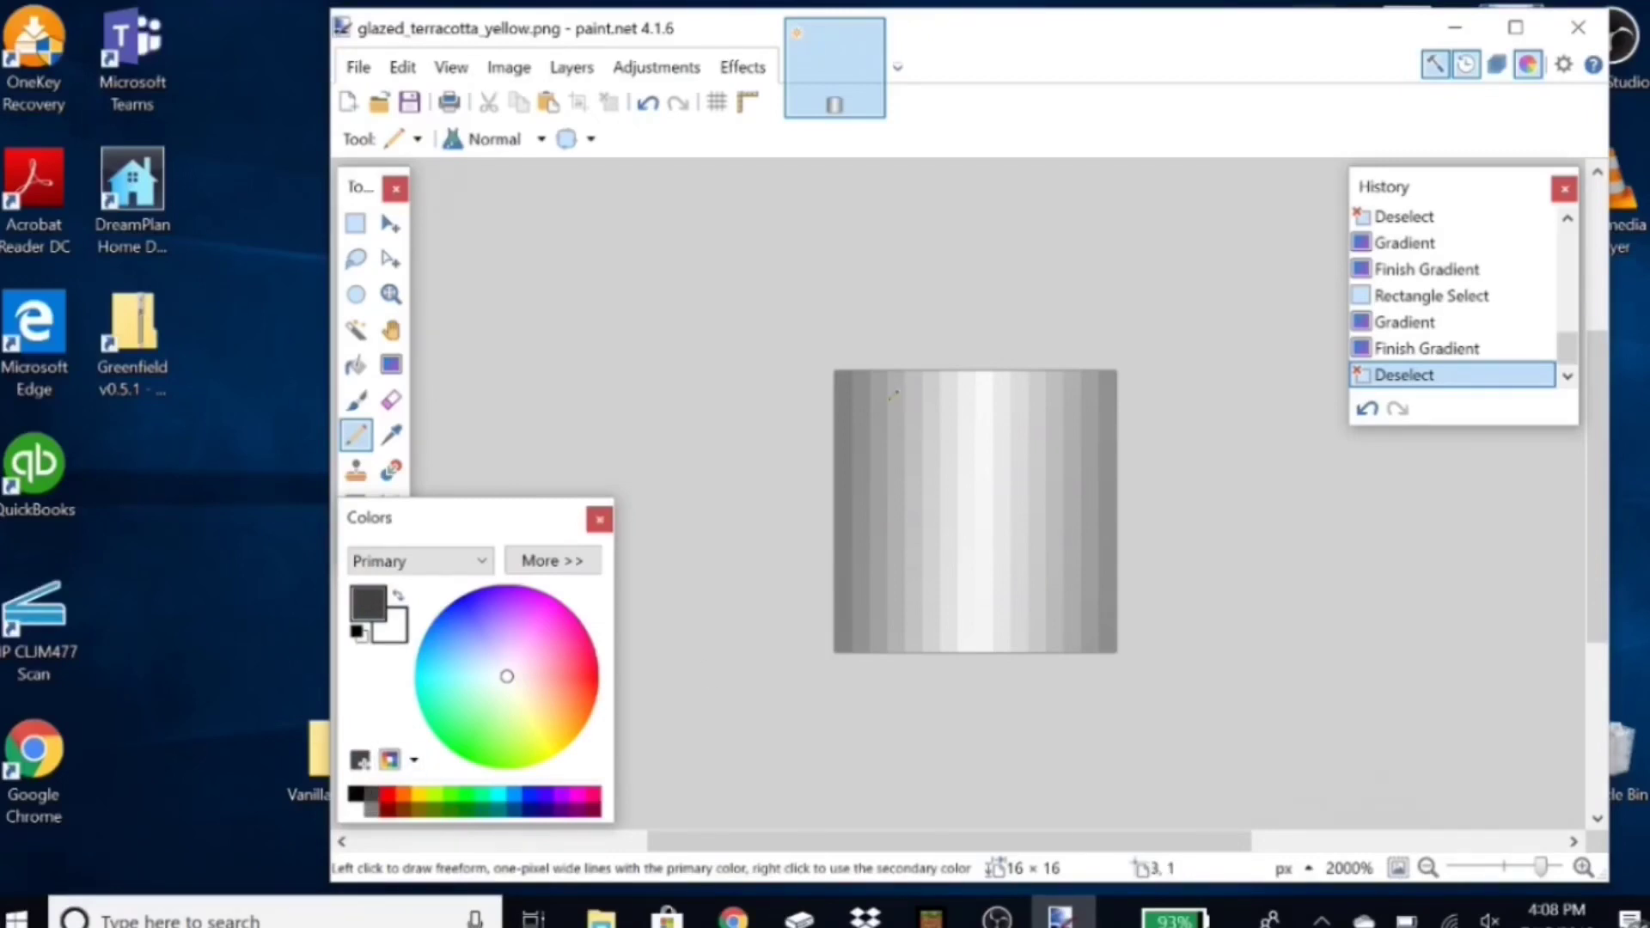
pyautogui.moveTo(895, 397); pyautogui.dragTo(1075, 397)
pyautogui.click(1059, 397)
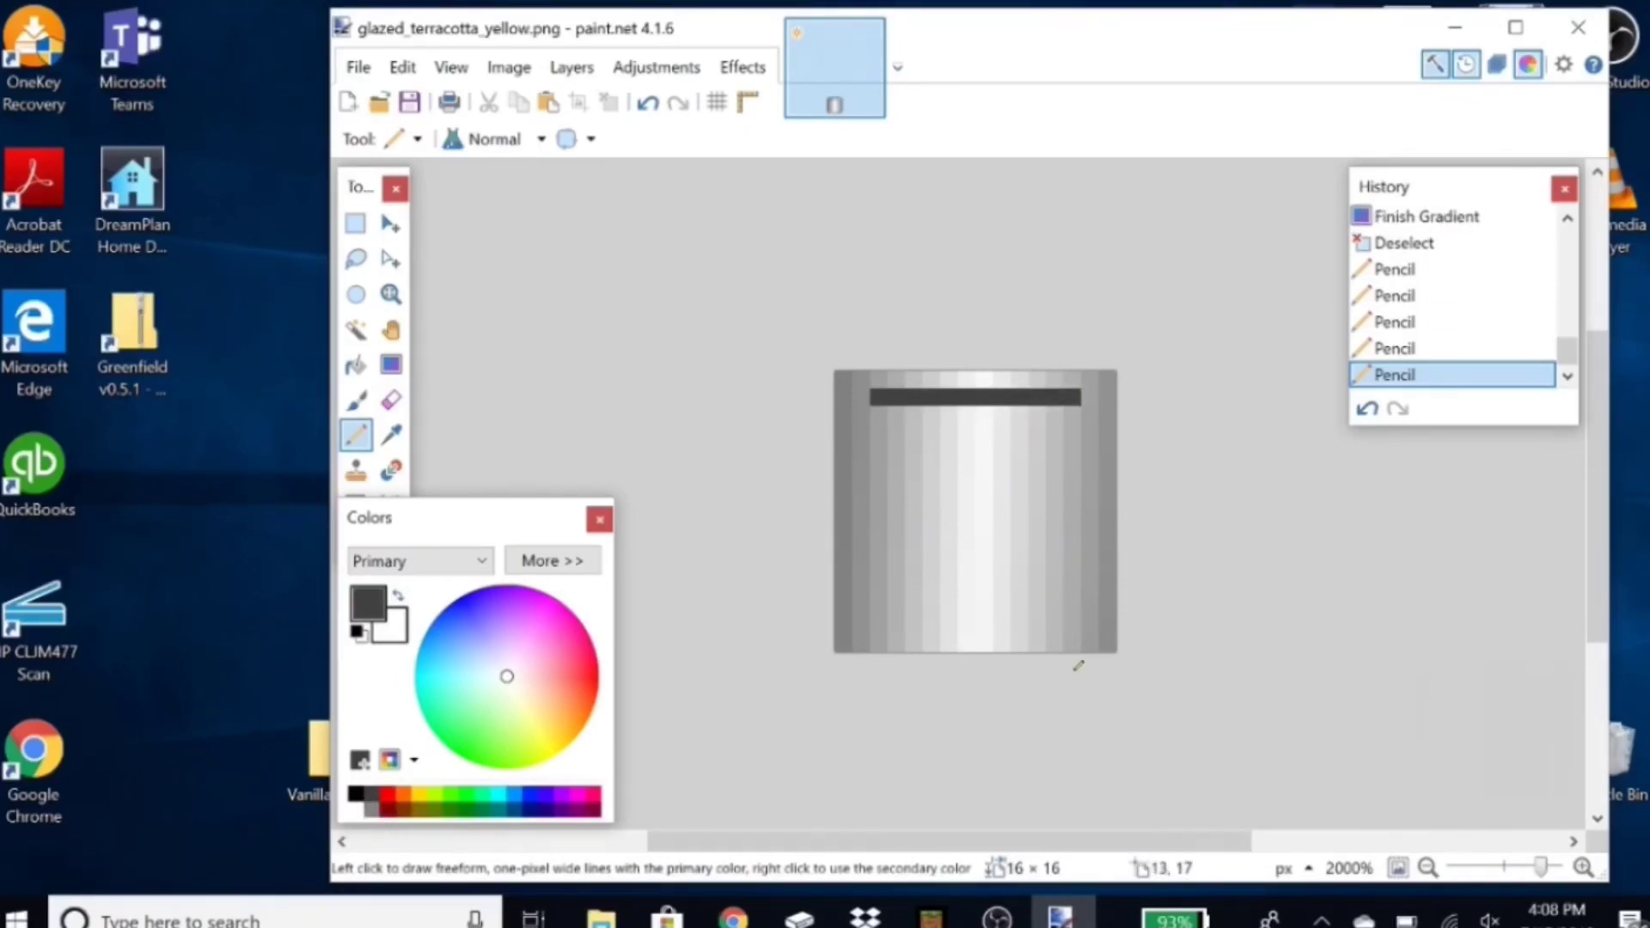
pyautogui.moveTo(1066, 643); pyautogui.dragTo(1012, 642)
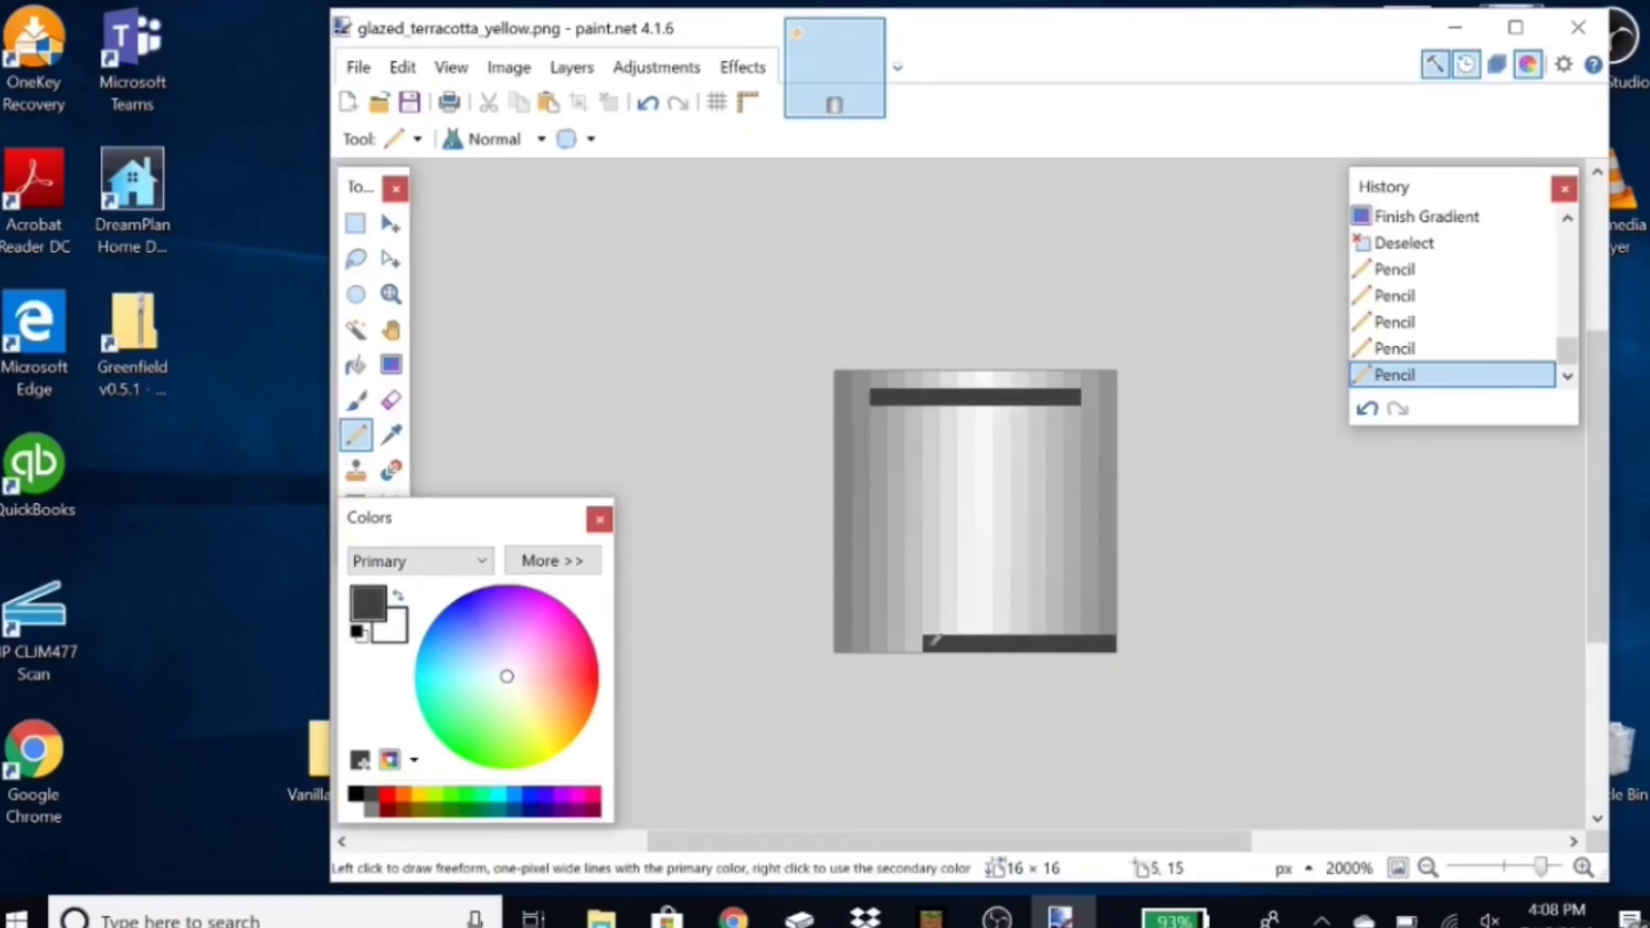
pyautogui.moveTo(849, 643); pyautogui.dragTo(1109, 645)
pyautogui.click(355, 223)
# Step: Brighten the selected bottom row to 79 with Brightness/Contrast, then deselect
pyautogui.click(698, 75)
pyautogui.click(679, 67)
pyautogui.click(656, 67)
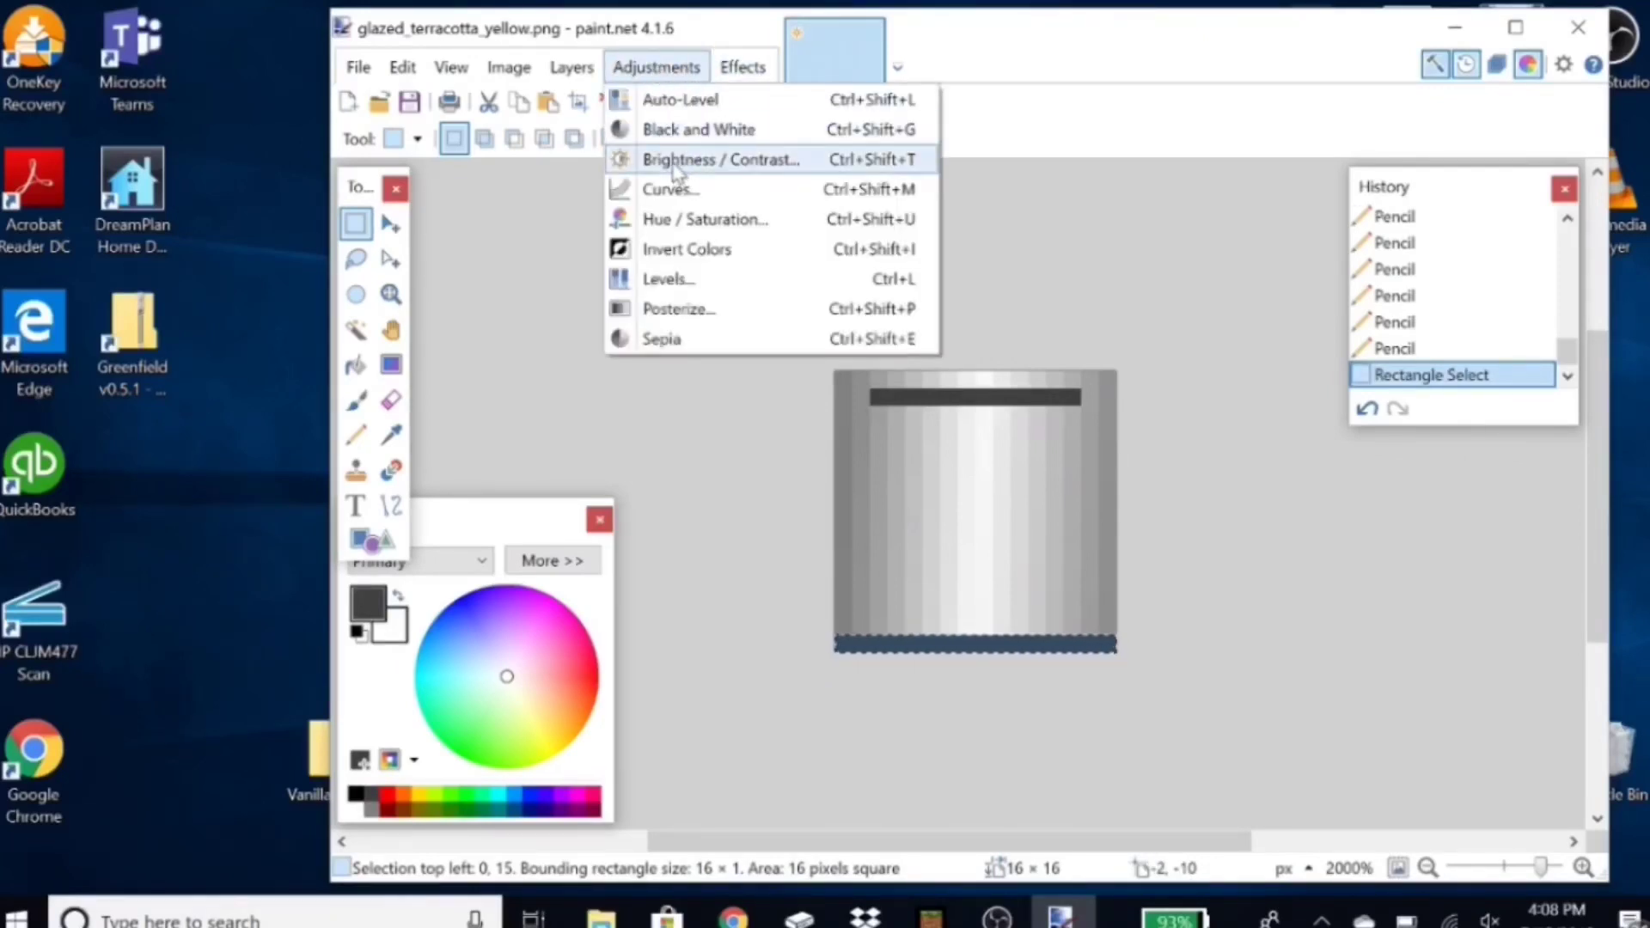
pyautogui.click(676, 172)
pyautogui.moveTo(1005, 344); pyautogui.dragTo(1216, 153)
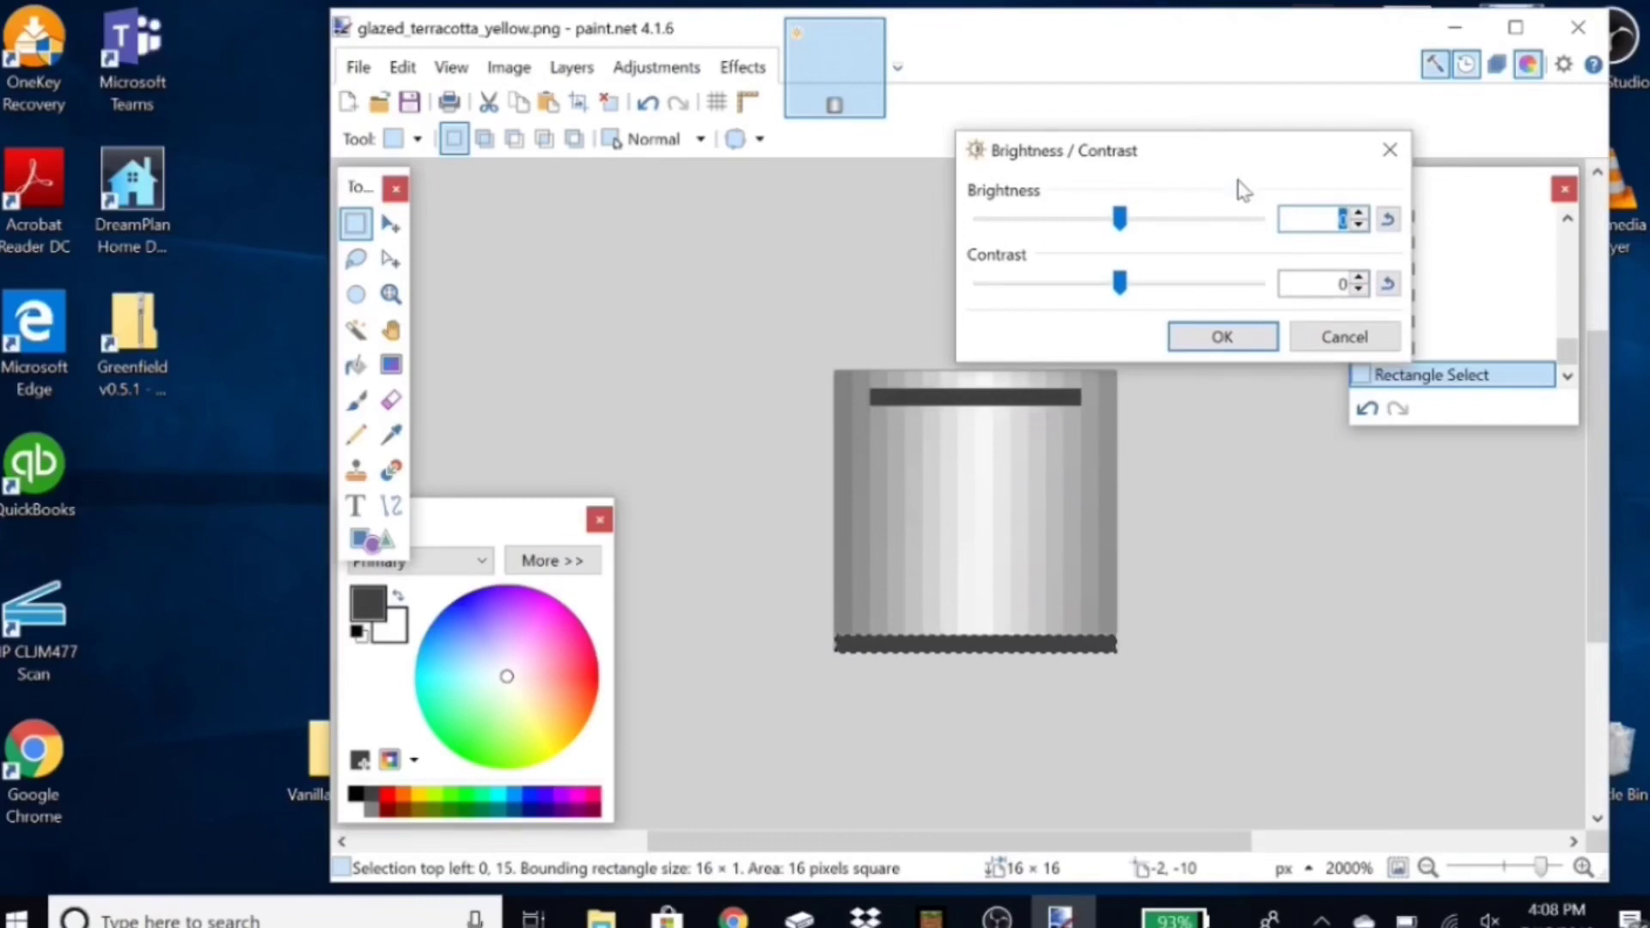
pyautogui.moveTo(1115, 231); pyautogui.dragTo(1235, 243)
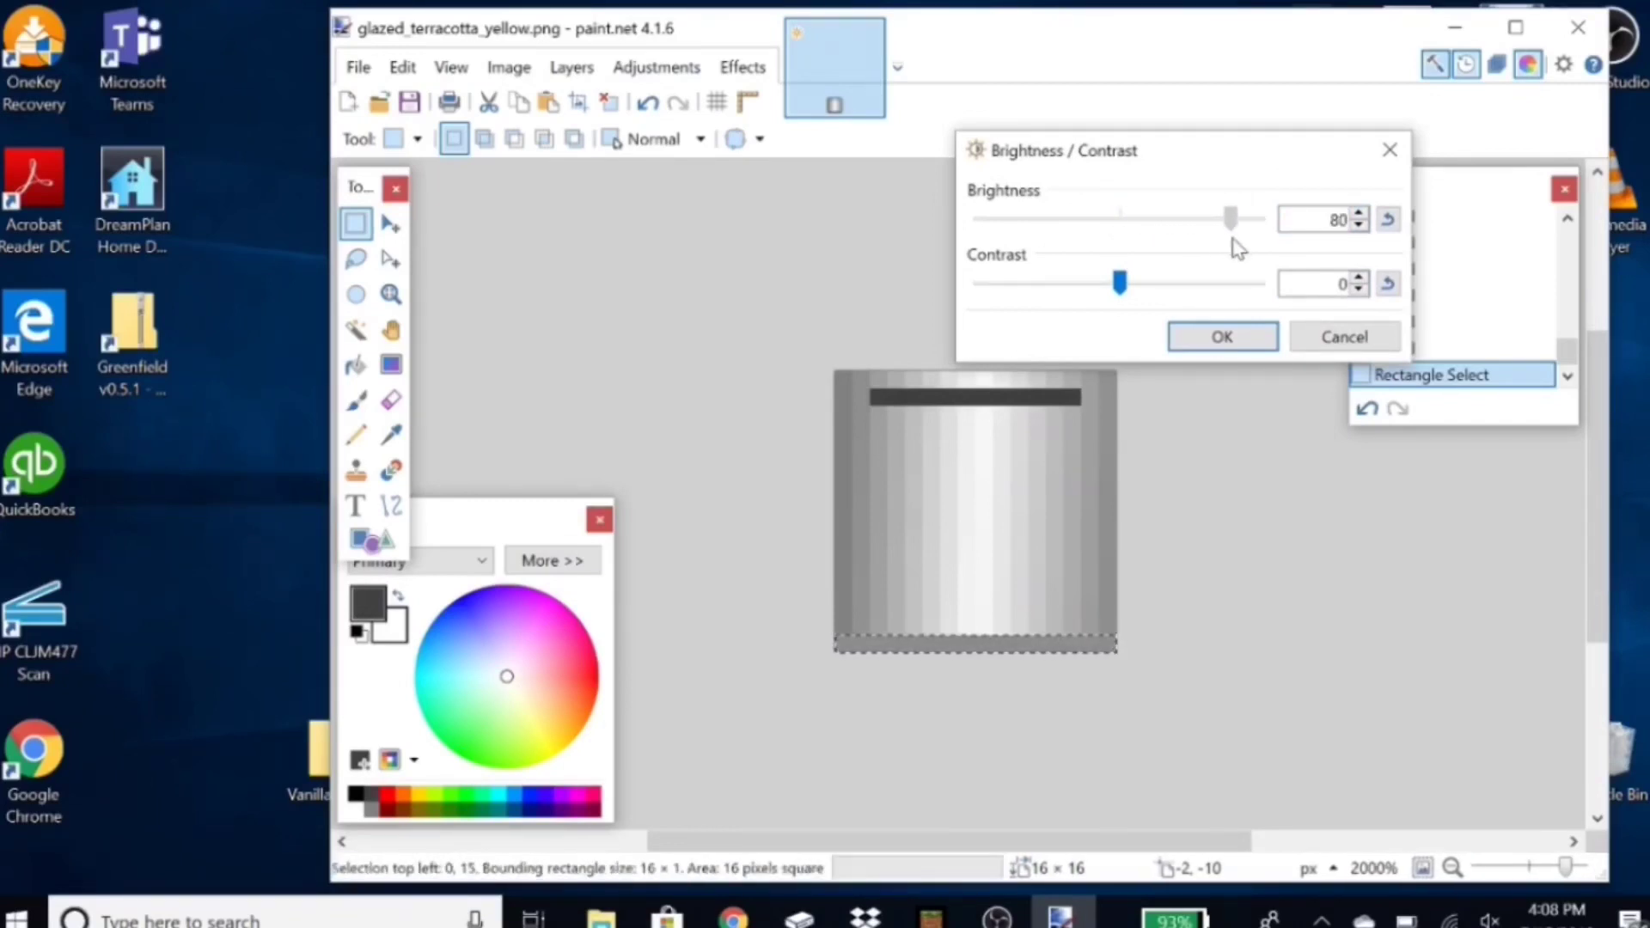
pyautogui.click(1360, 212)
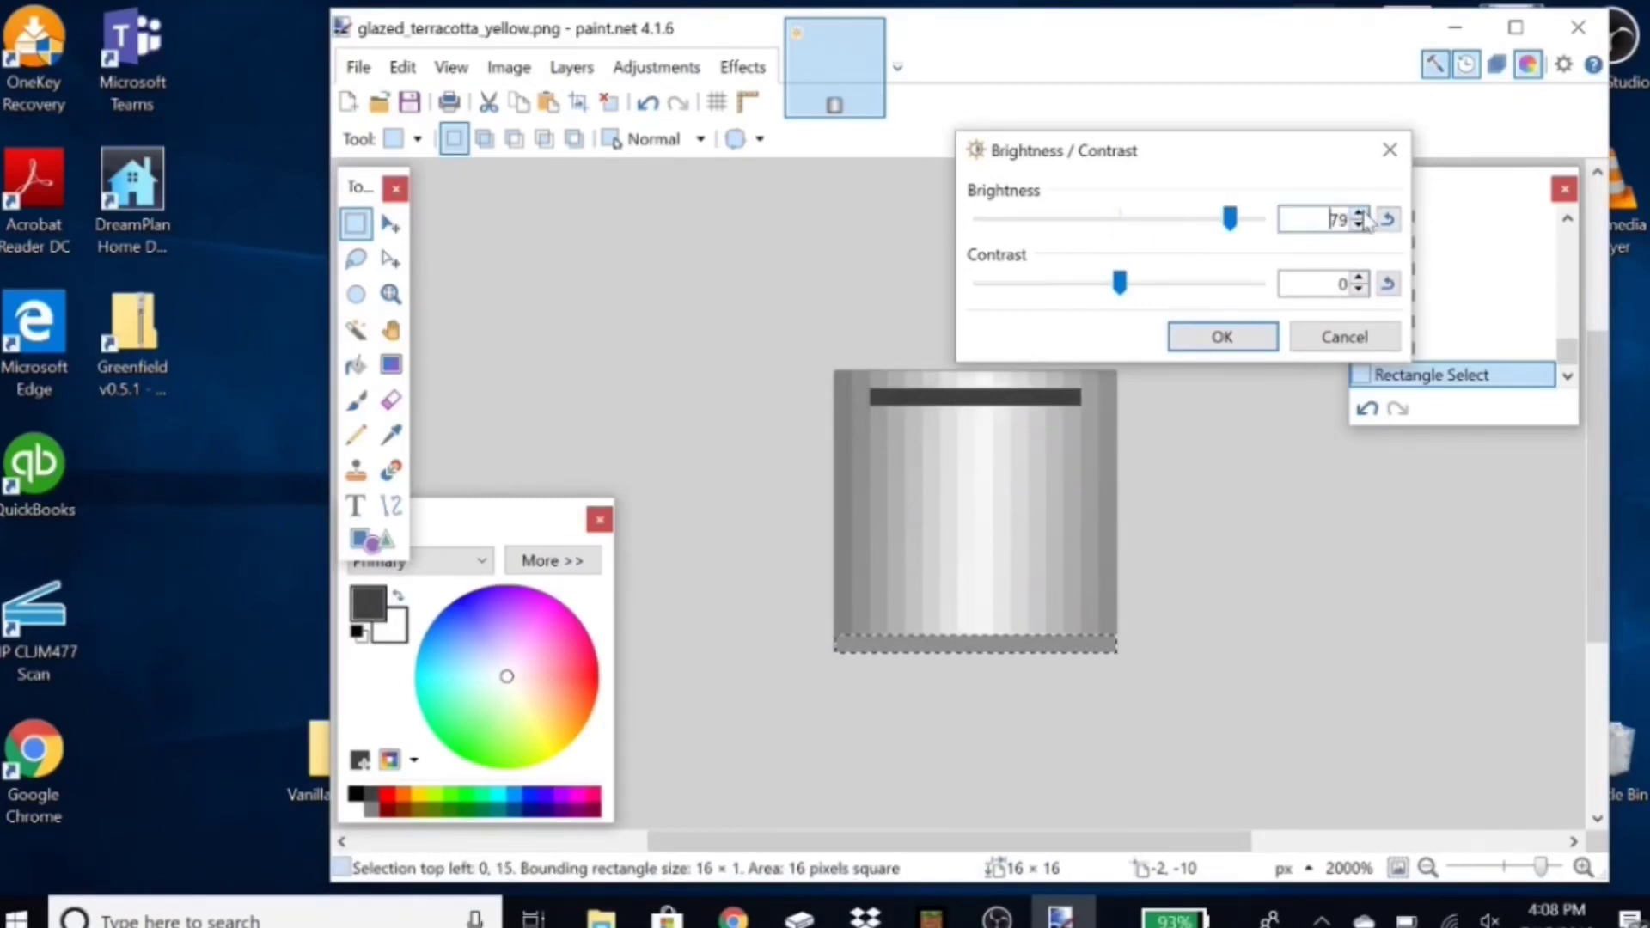
pyautogui.click(1262, 341)
pyautogui.click(1227, 405)
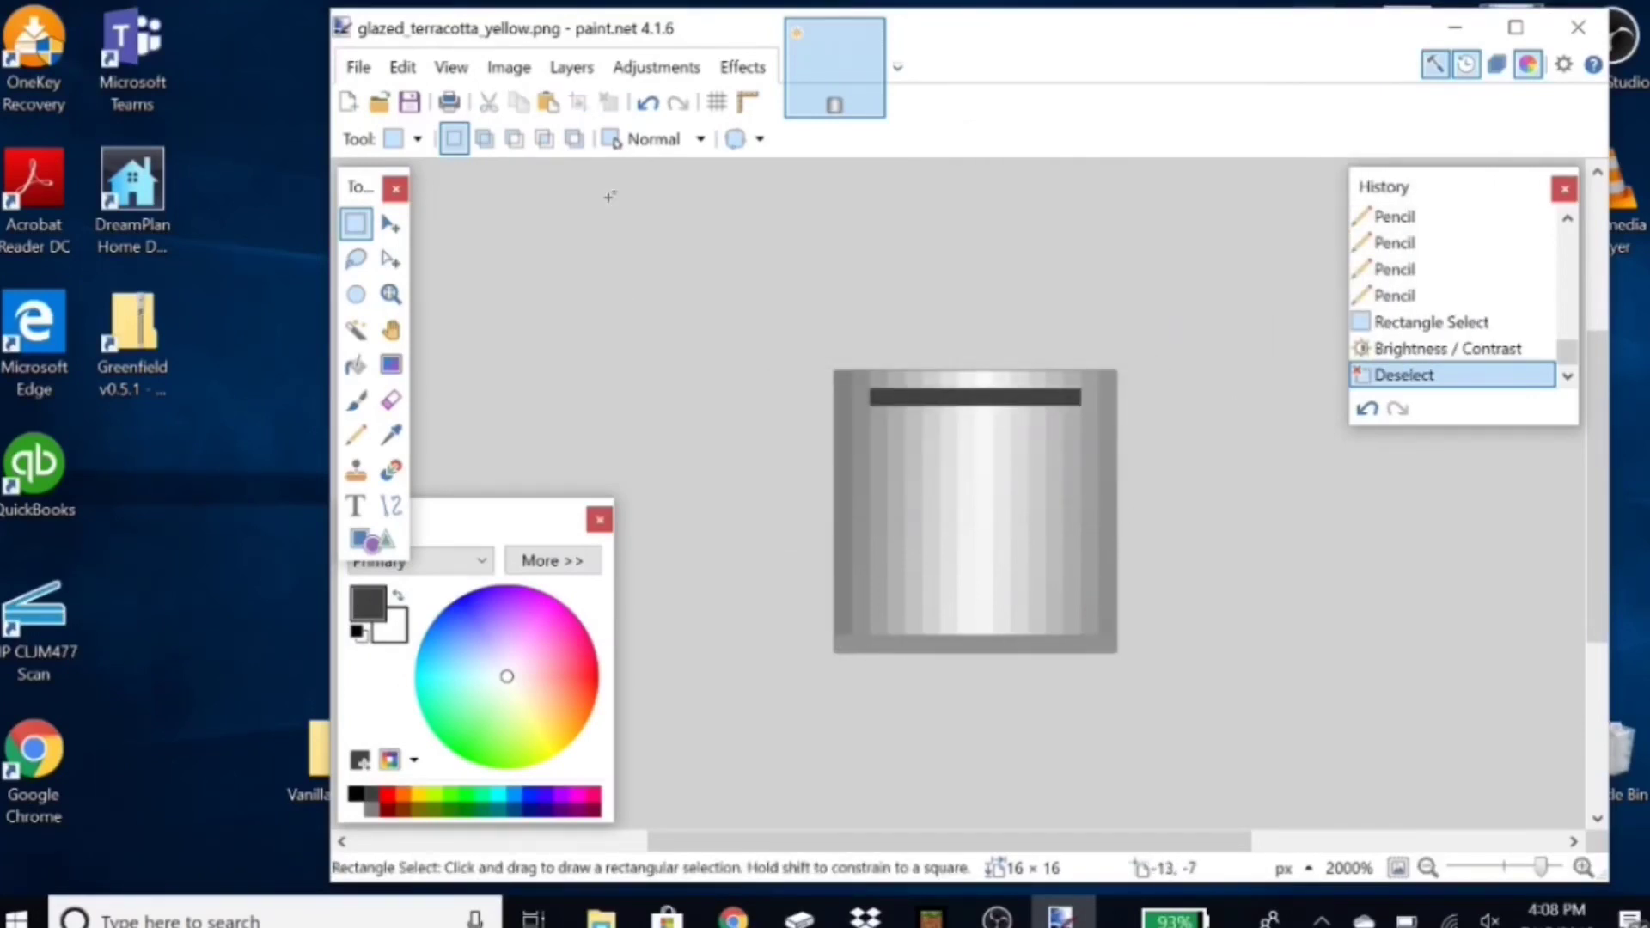
# Step: Undo that and re-brighten the bottom row more gently at 57
pyautogui.click(648, 102)
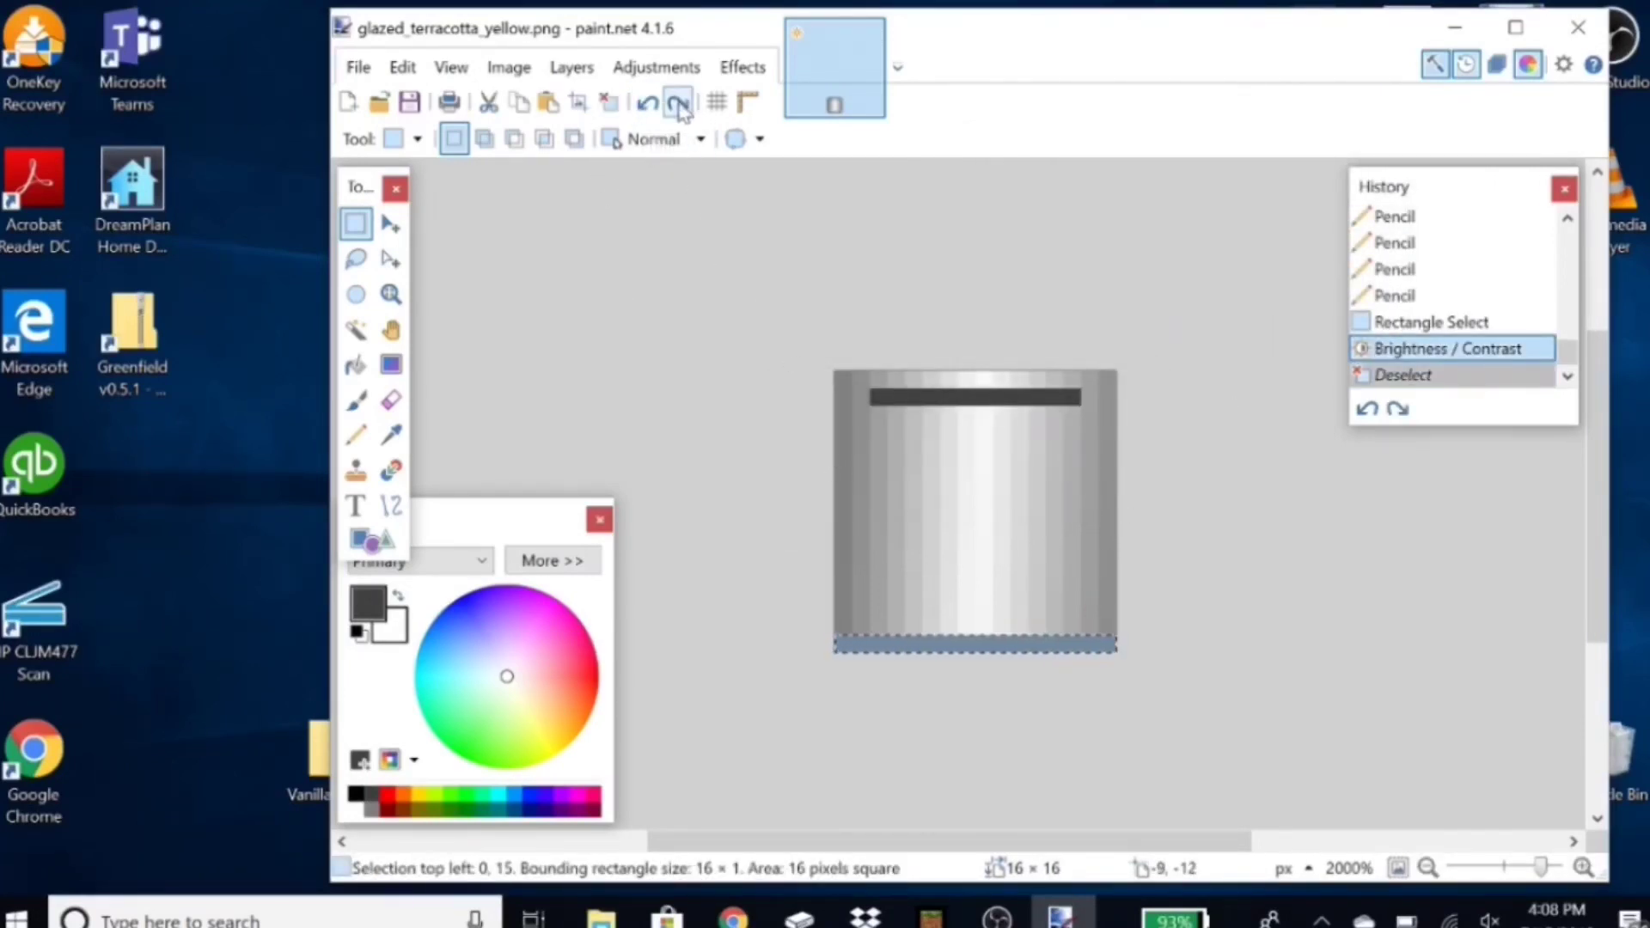
pyautogui.click(648, 103)
pyautogui.click(651, 69)
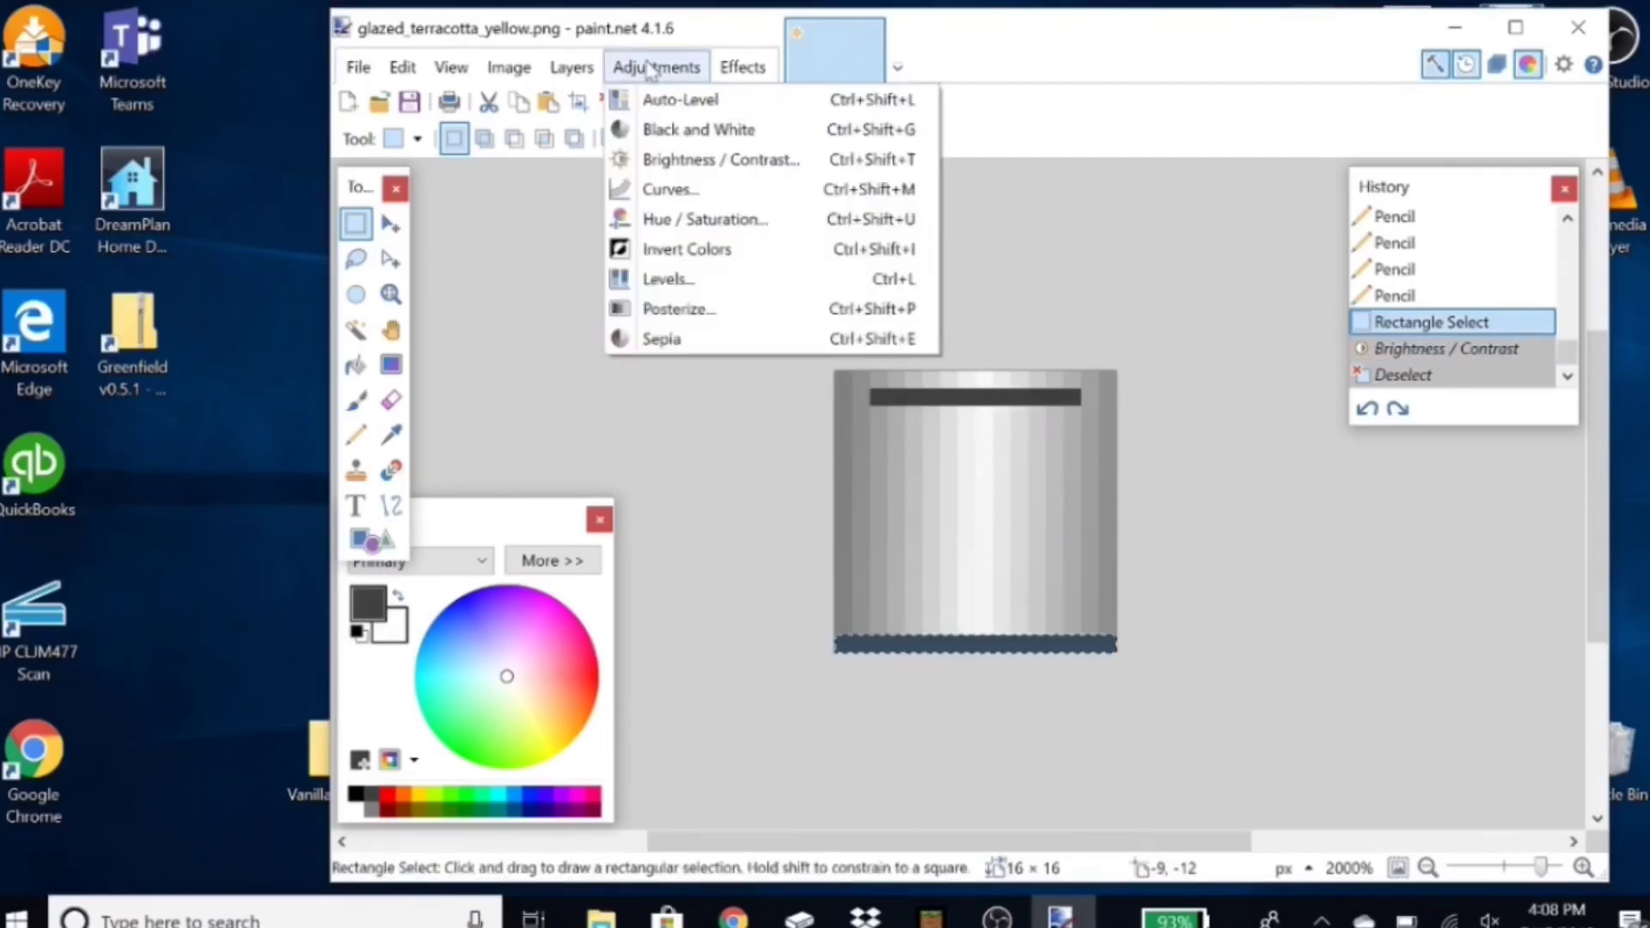
pyautogui.click(774, 160)
pyautogui.moveTo(1027, 353); pyautogui.dragTo(1444, 205)
pyautogui.moveTo(1431, 268); pyautogui.dragTo(1386, 268)
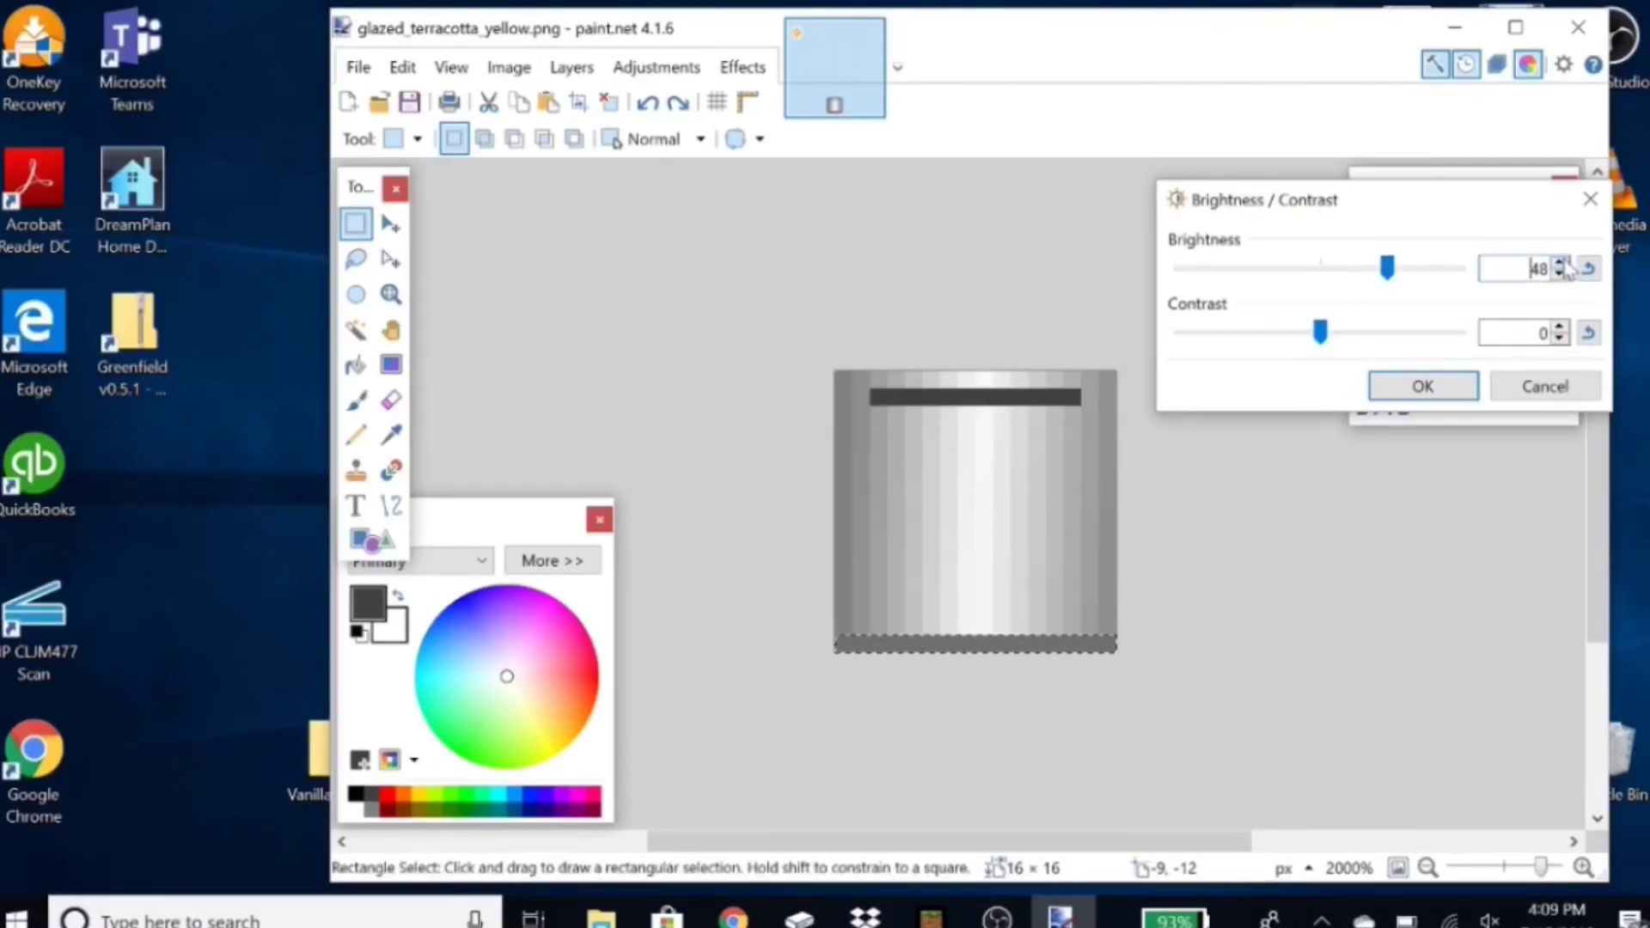
pyautogui.click(1429, 385)
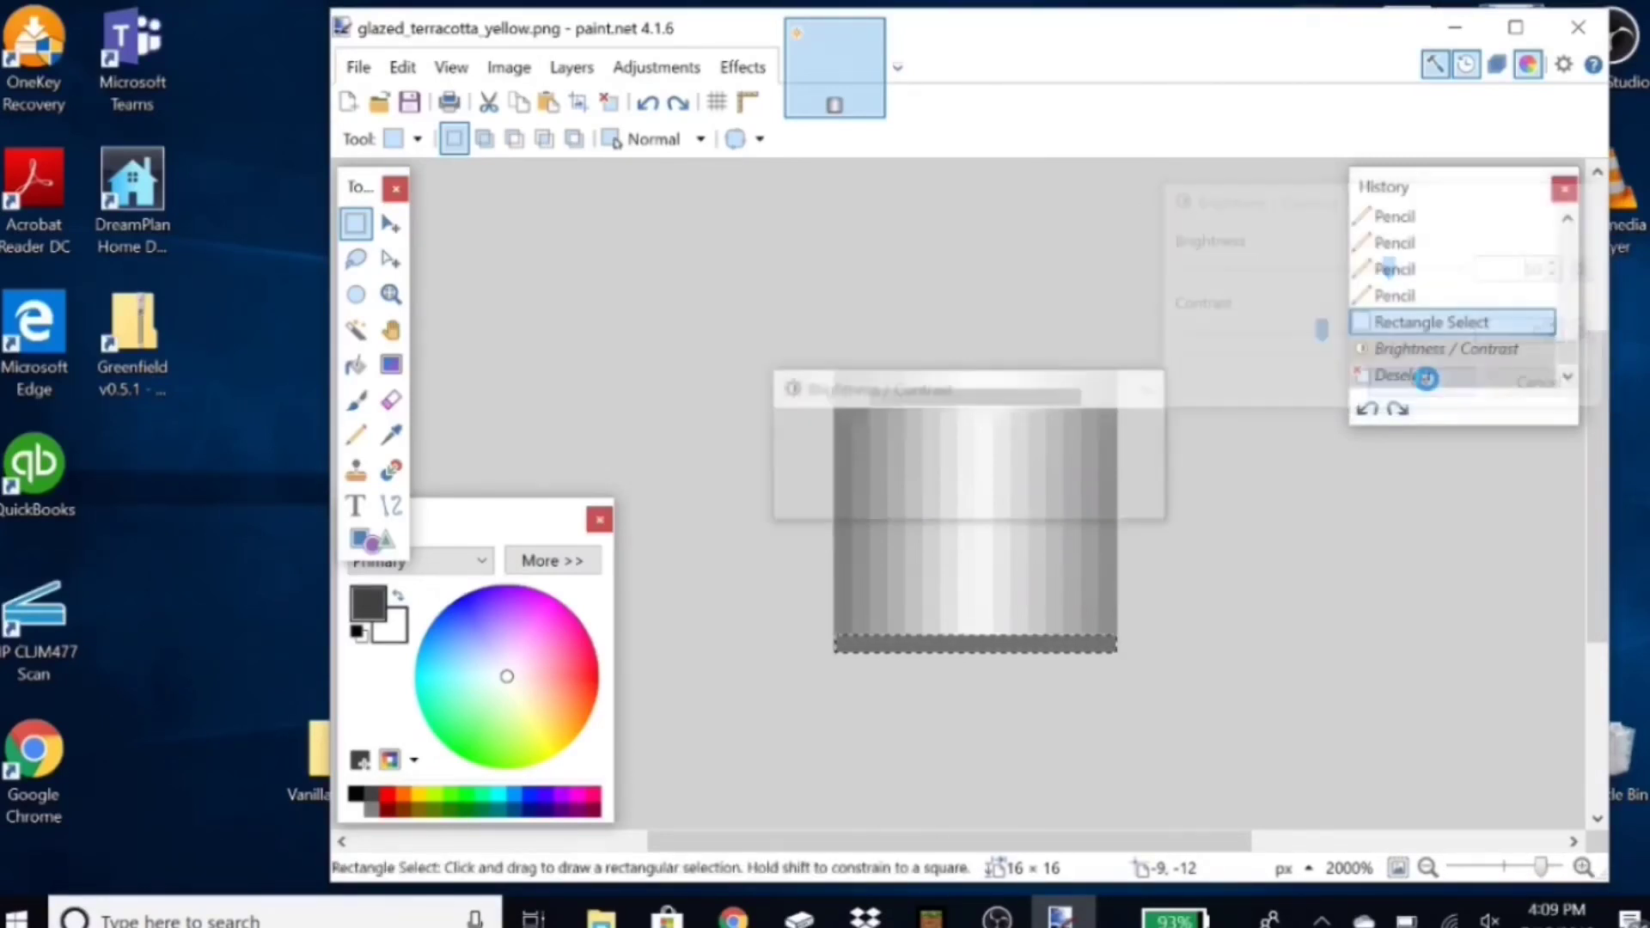
pyautogui.click(900, 715)
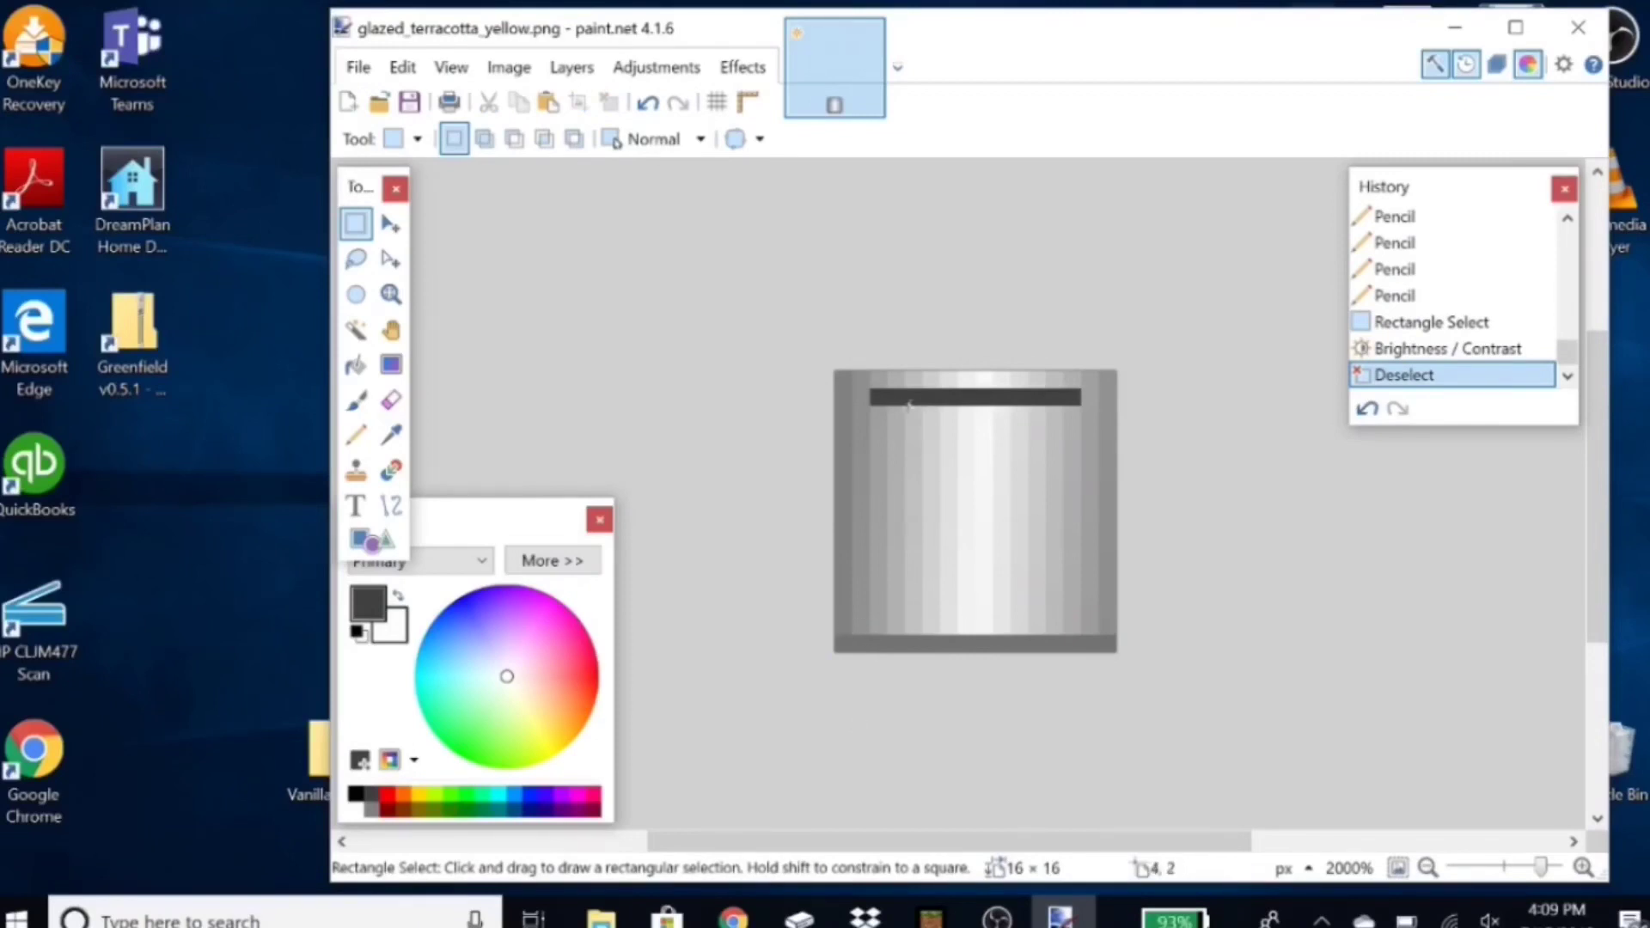
# Step: Select the dark top bar, lighten it with Brightness/Contrast, and deselect
pyautogui.moveTo(885, 397); pyautogui.dragTo(1075, 396)
pyautogui.click(679, 69)
pyautogui.click(679, 69)
pyautogui.click(680, 68)
pyautogui.click(700, 159)
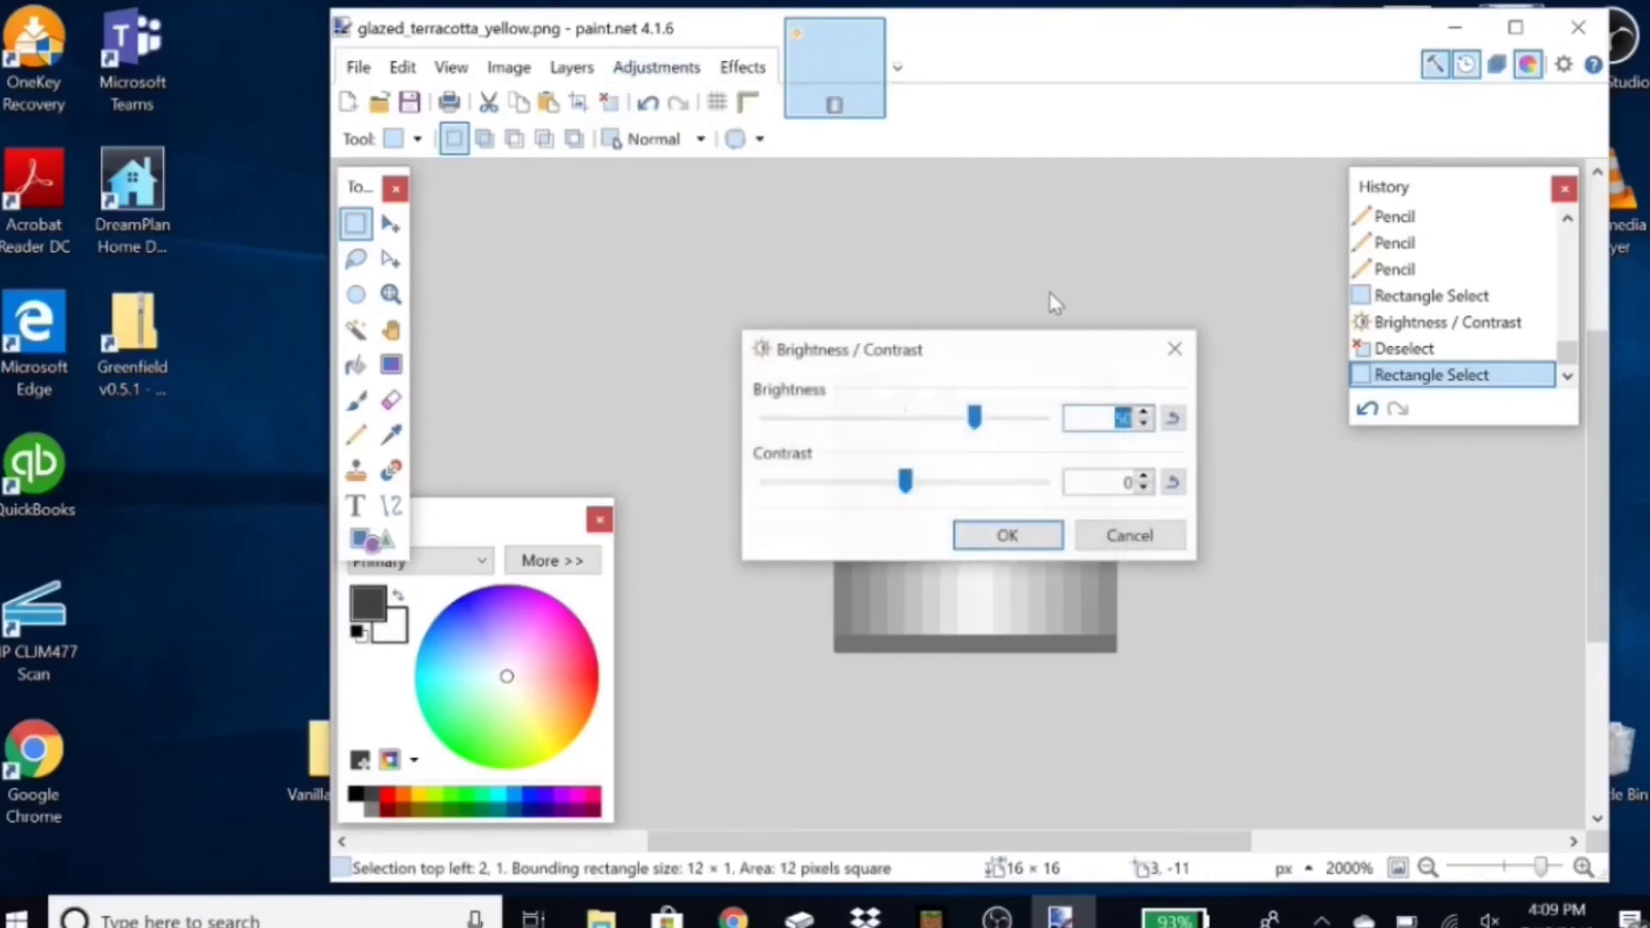
pyautogui.click(988, 539)
pyautogui.click(1013, 495)
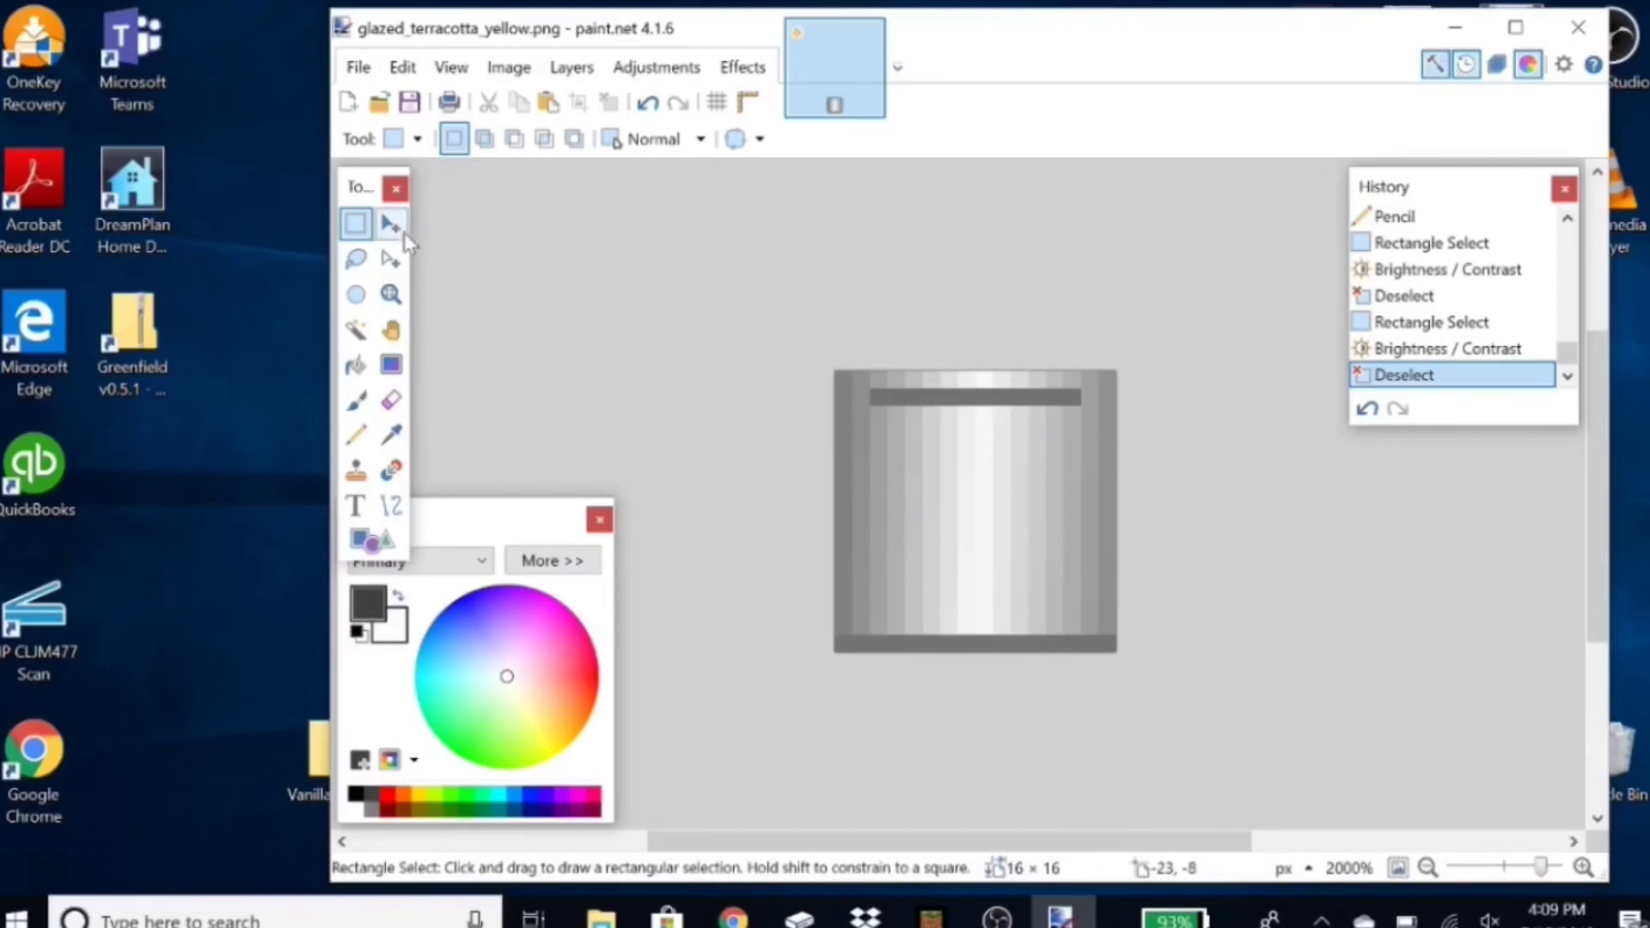
# Step: Apply Add Noise with intensity 10 and colour saturation 0 to the texture
pyautogui.click(743, 67)
pyautogui.moveTo(804, 194)
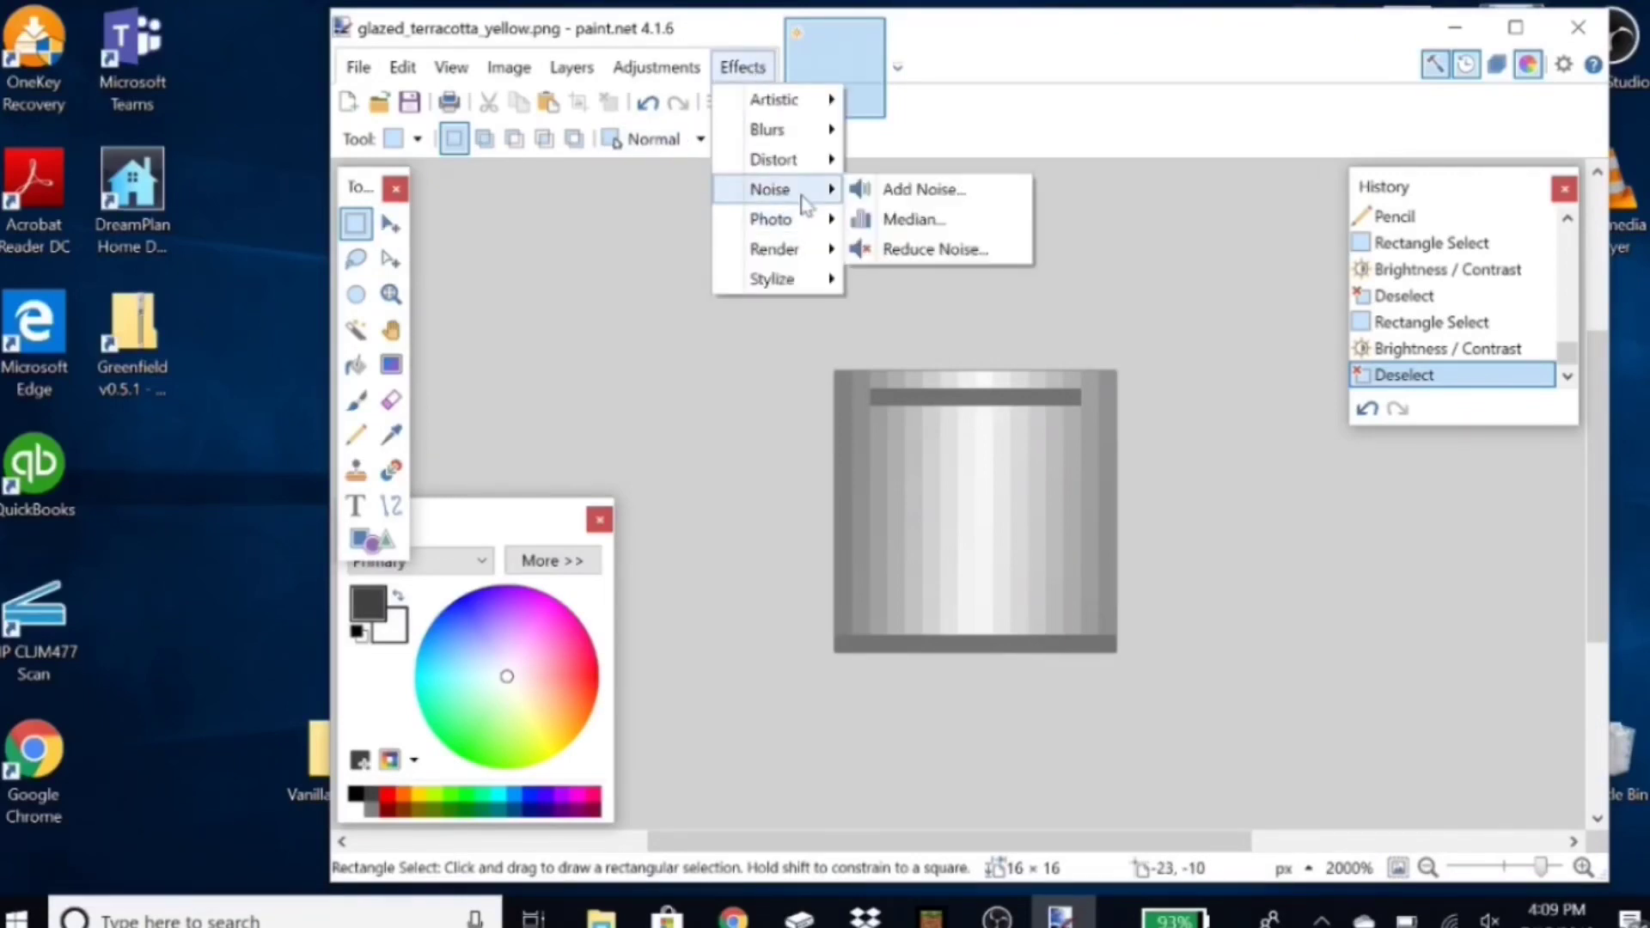
pyautogui.click(924, 186)
pyautogui.moveTo(1018, 329); pyautogui.dragTo(1432, 231)
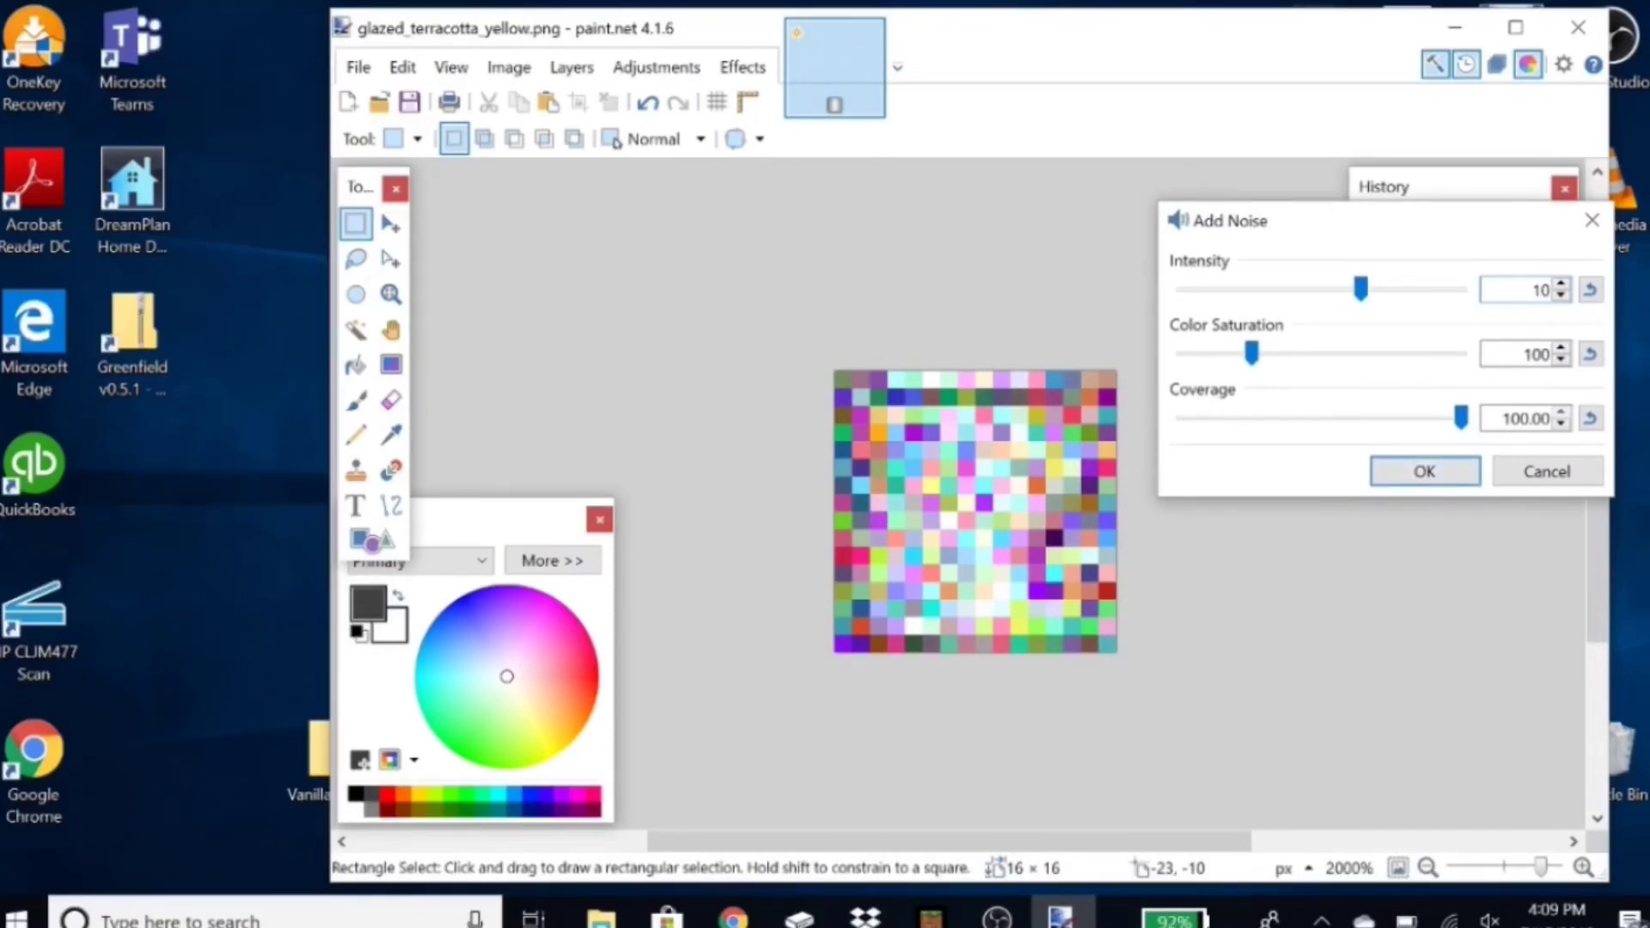
pyautogui.moveTo(1253, 367); pyautogui.dragTo(1163, 372)
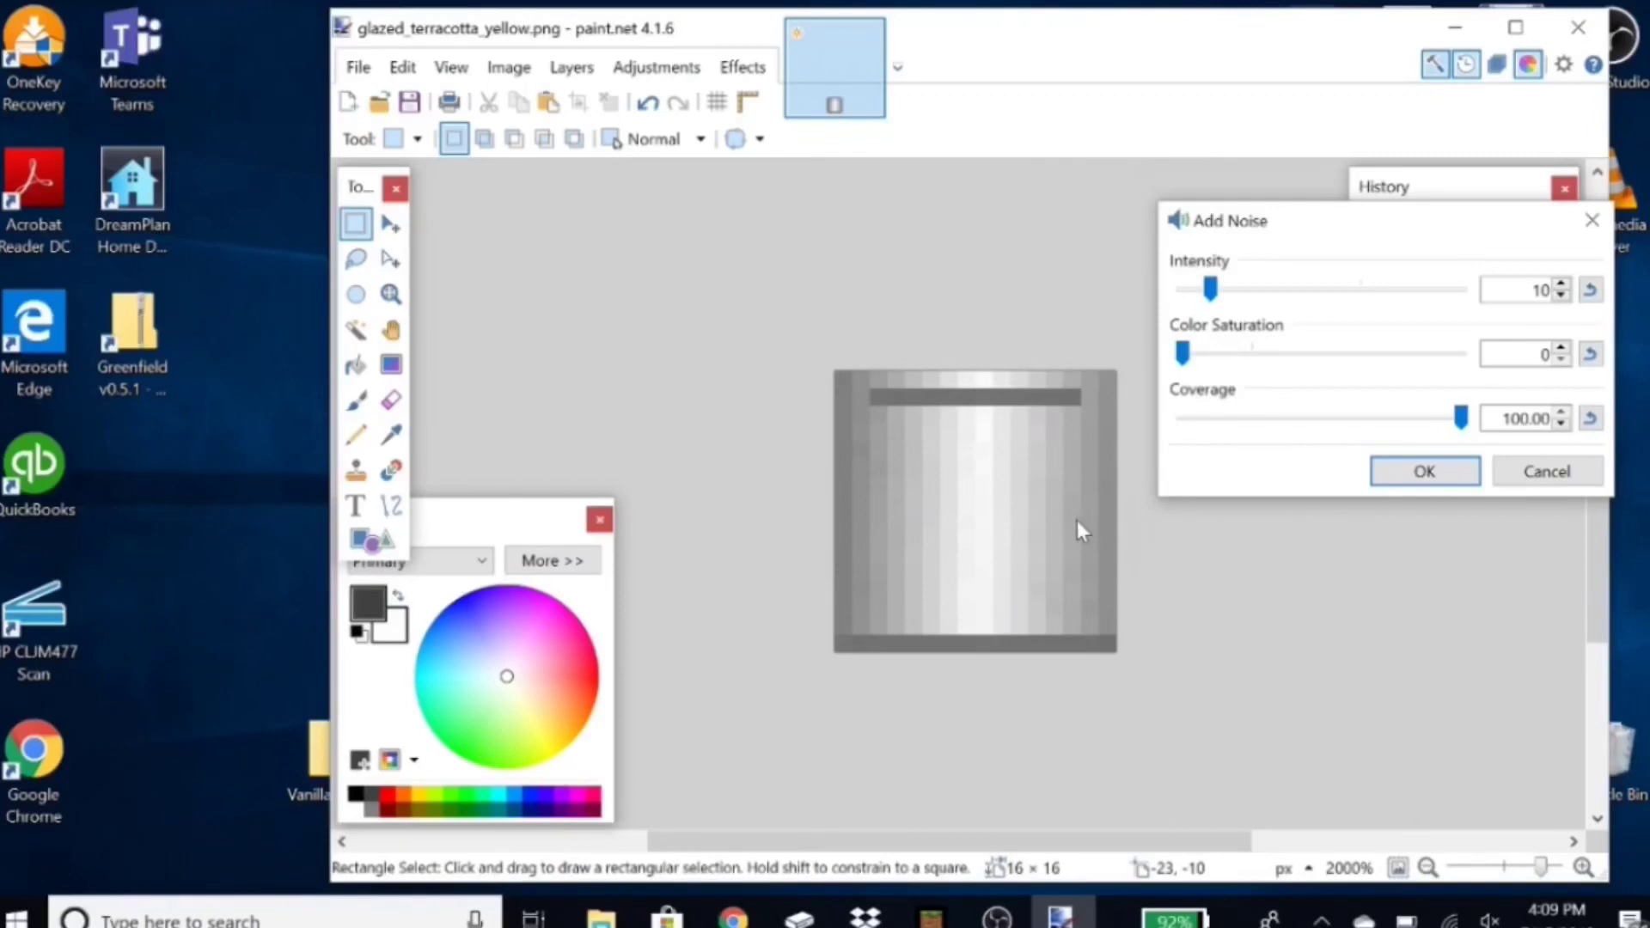
pyautogui.moveTo(1210, 294); pyautogui.dragTo(1152, 292)
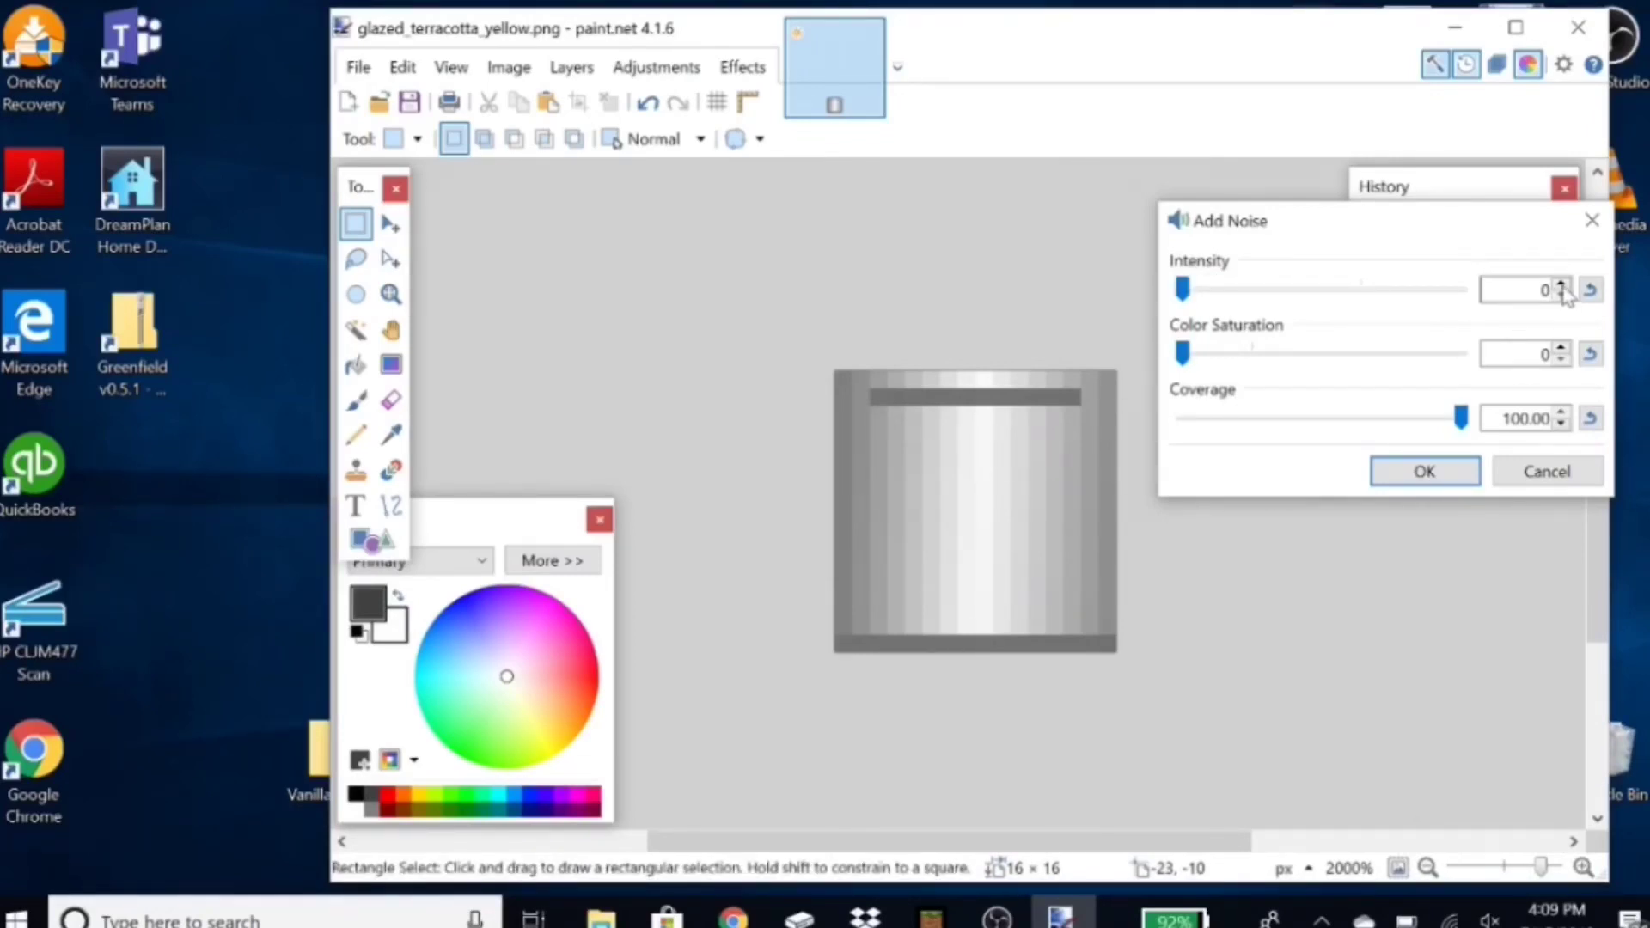
pyautogui.moveTo(1562, 291); pyautogui.dragTo(1560, 288)
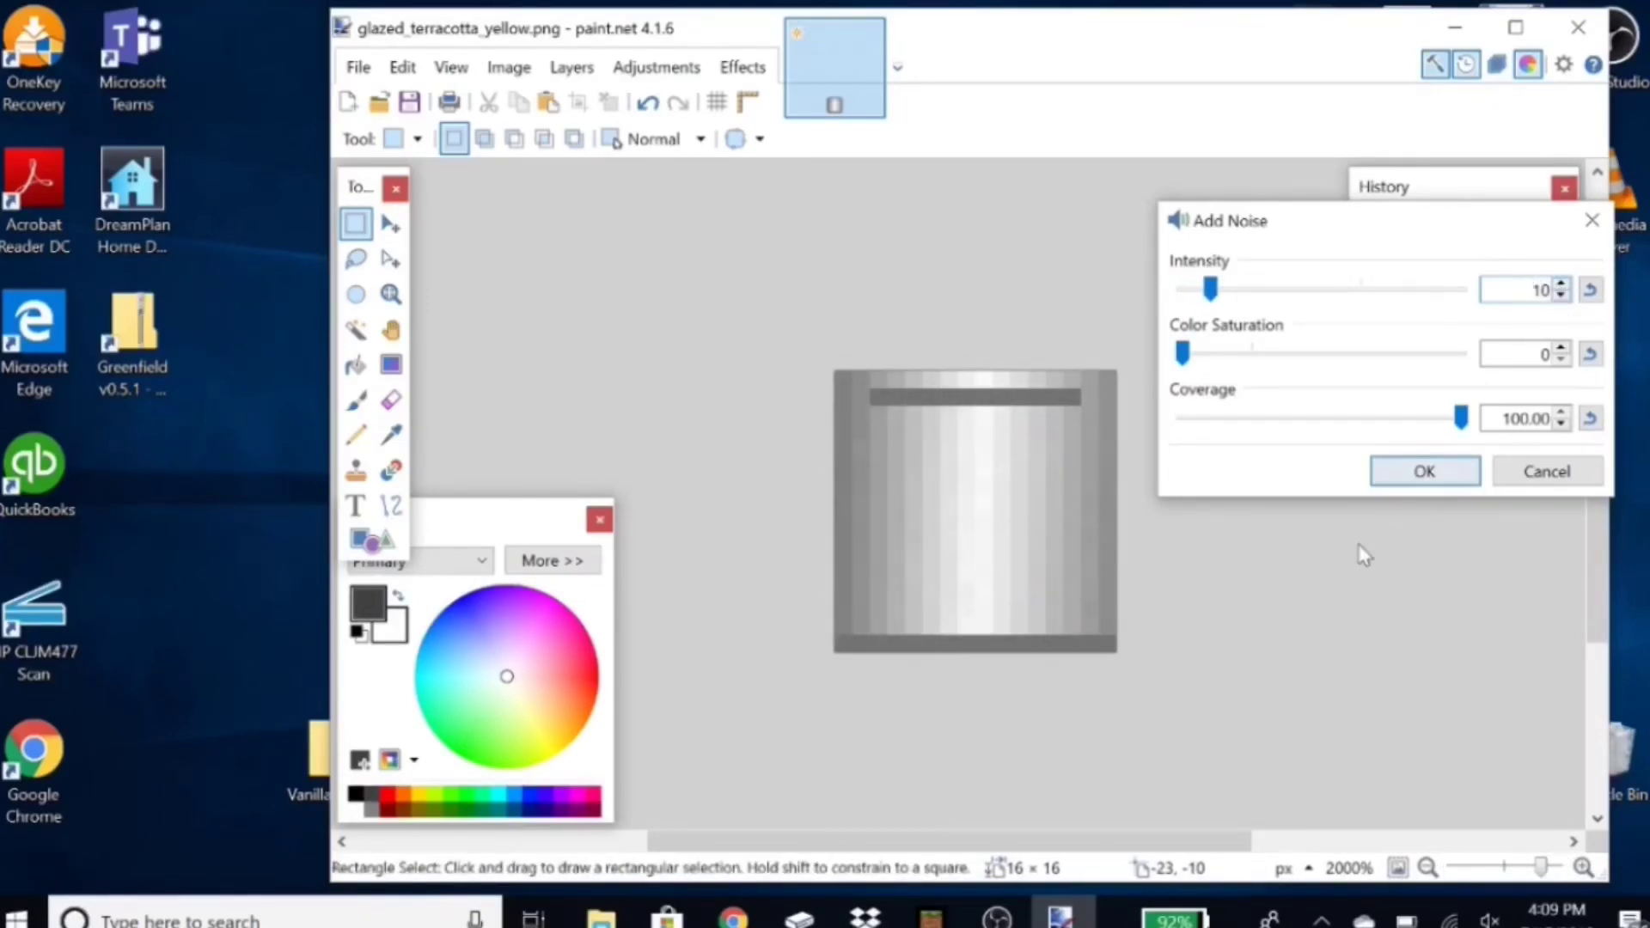
pyautogui.click(1390, 480)
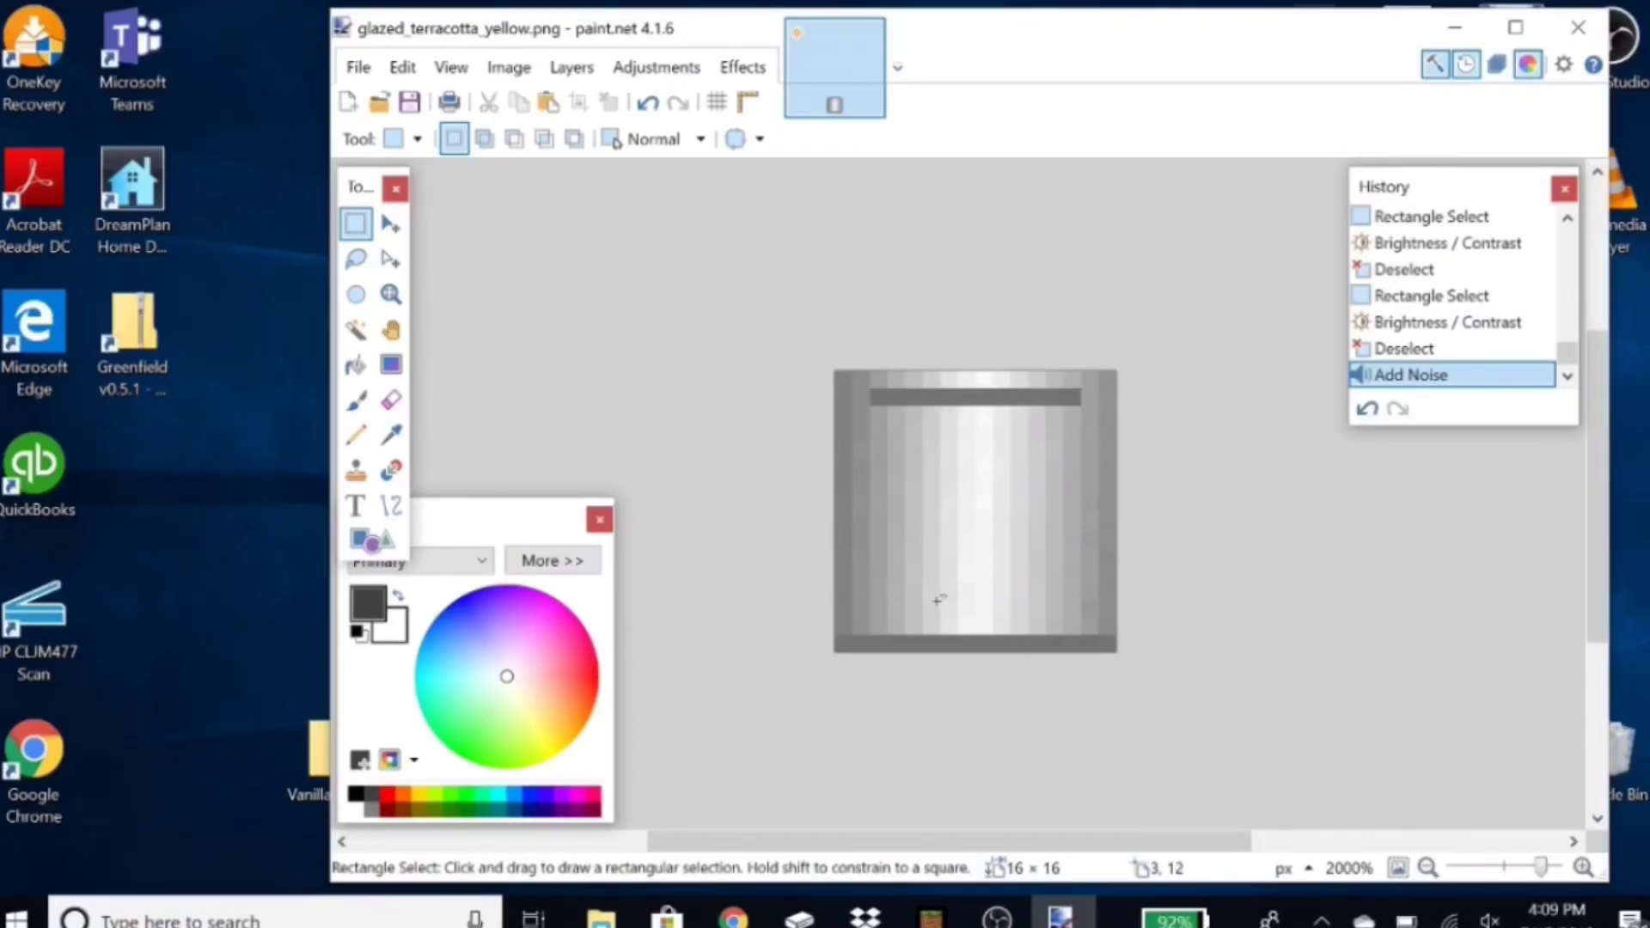
# Step: Save the edited terracotta texture while closing paint.net
pyautogui.click(1578, 27)
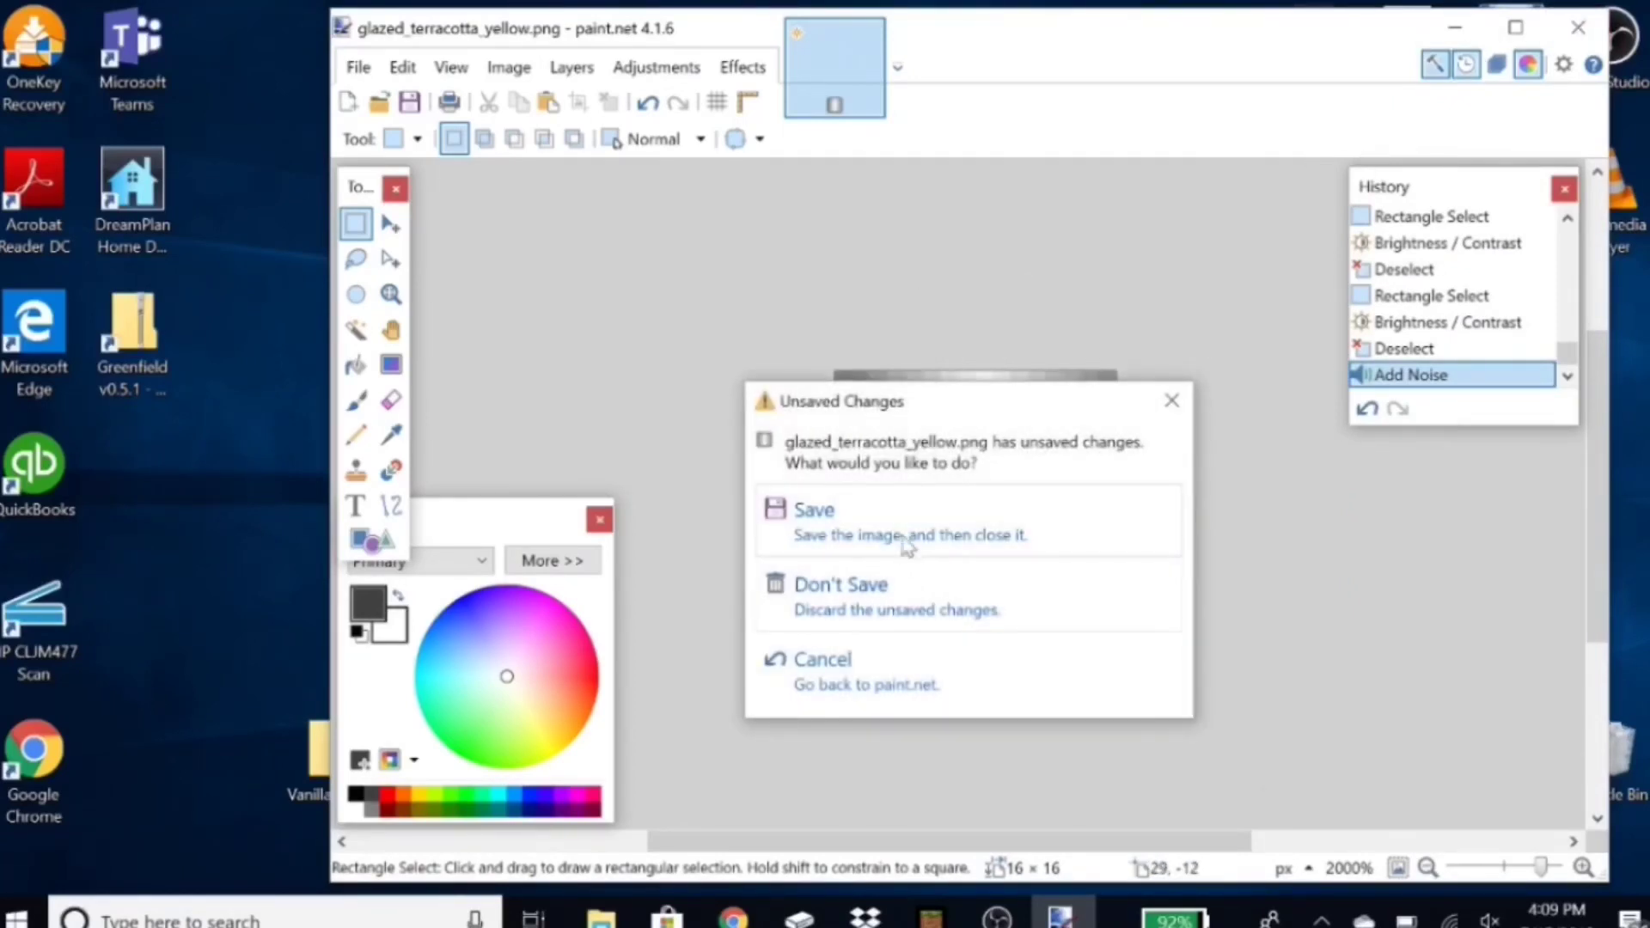
pyautogui.click(898, 534)
pyautogui.click(1203, 683)
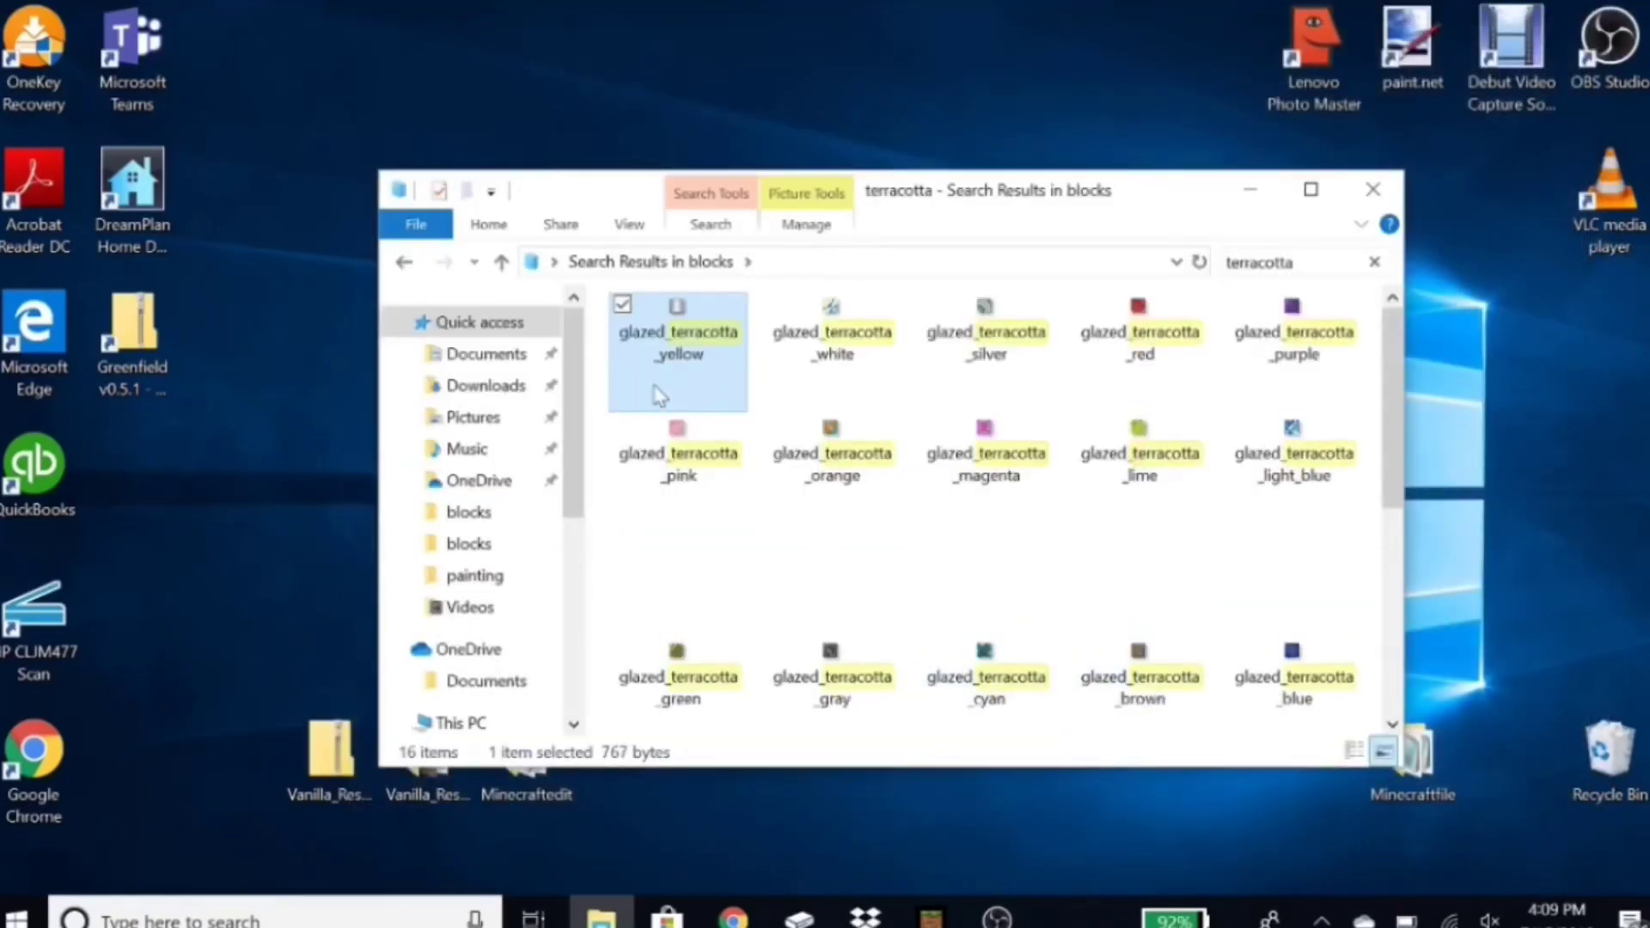
# Step: Deselect the file, clear the terracotta search and close the blocks folder window
pyautogui.click(621, 306)
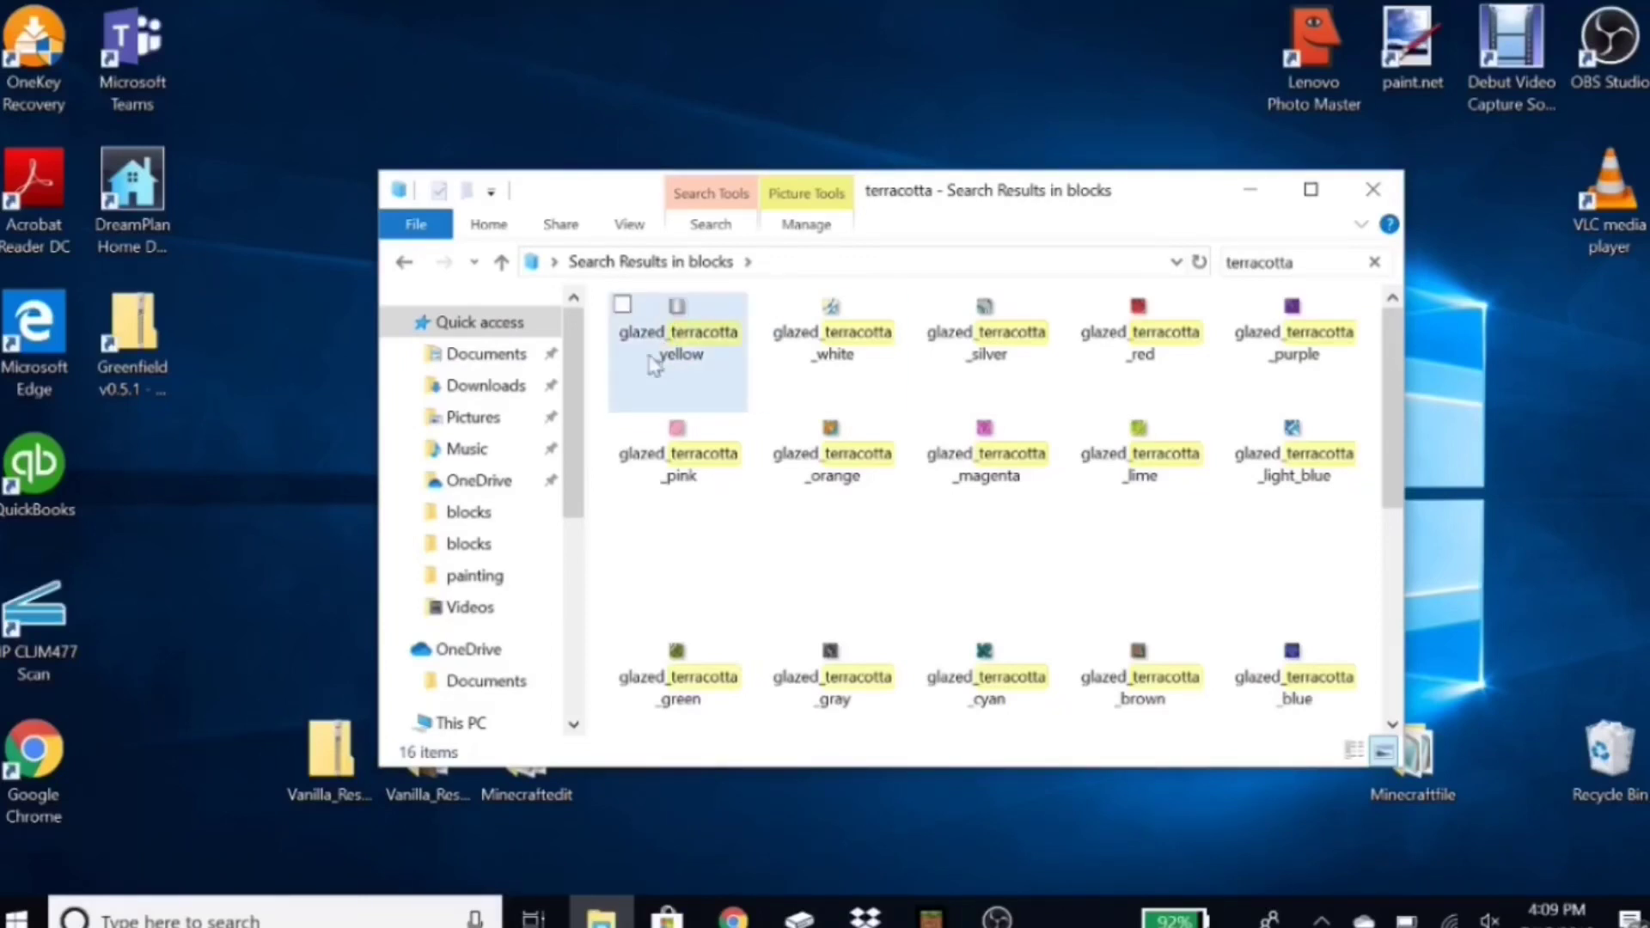
pyautogui.moveTo(687, 316)
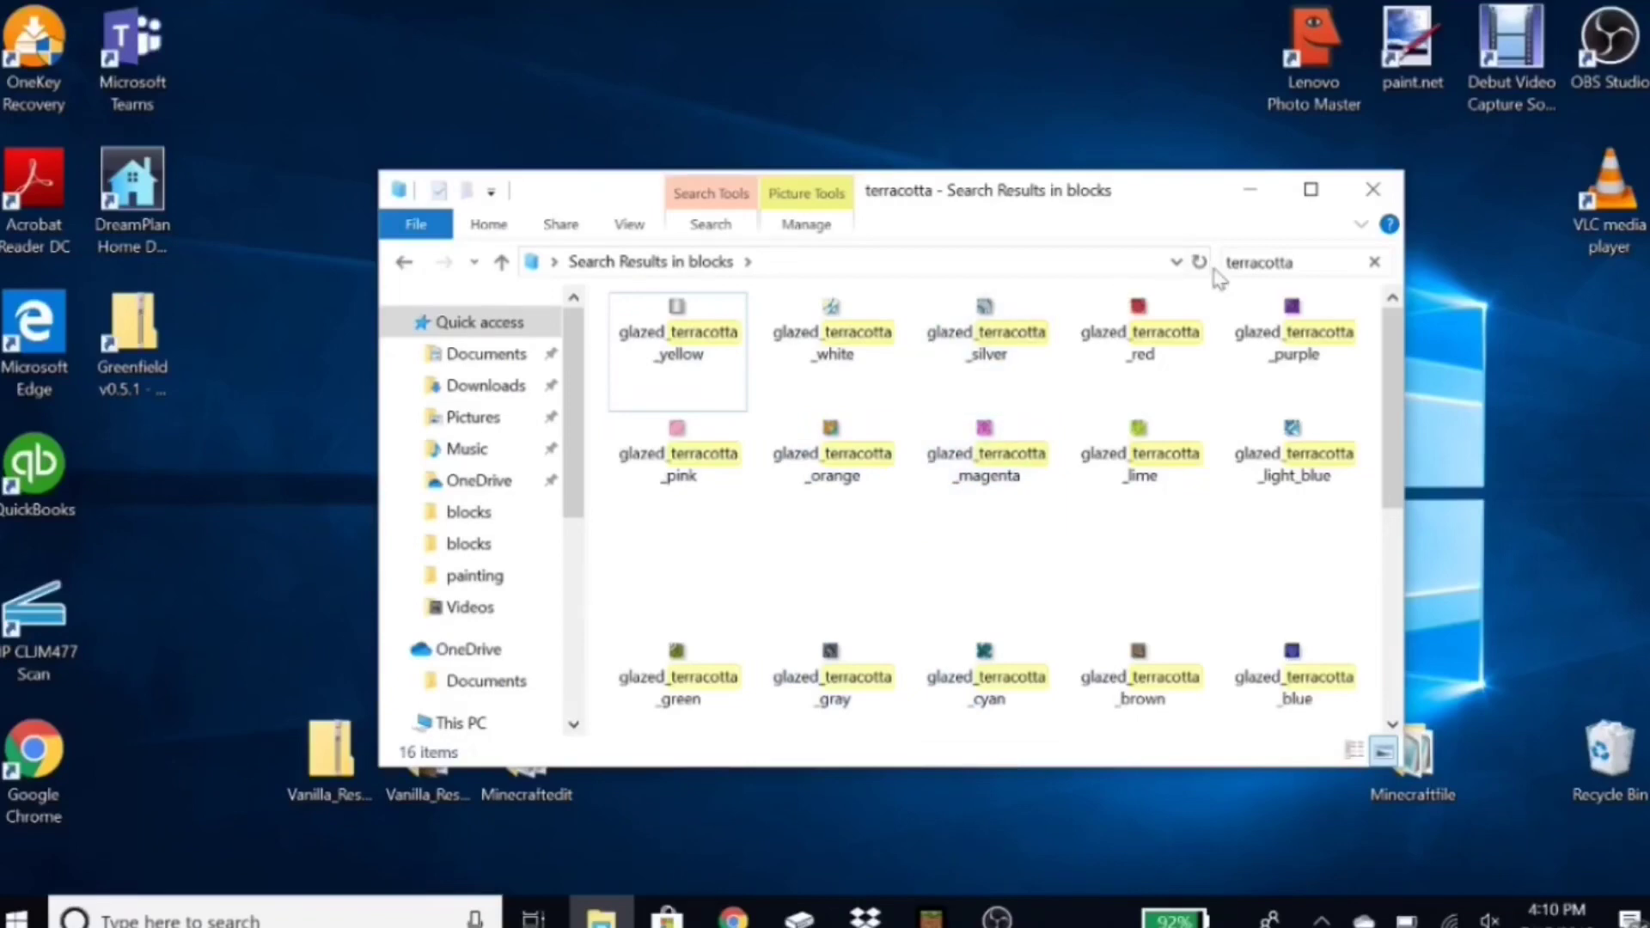
pyautogui.click(1375, 262)
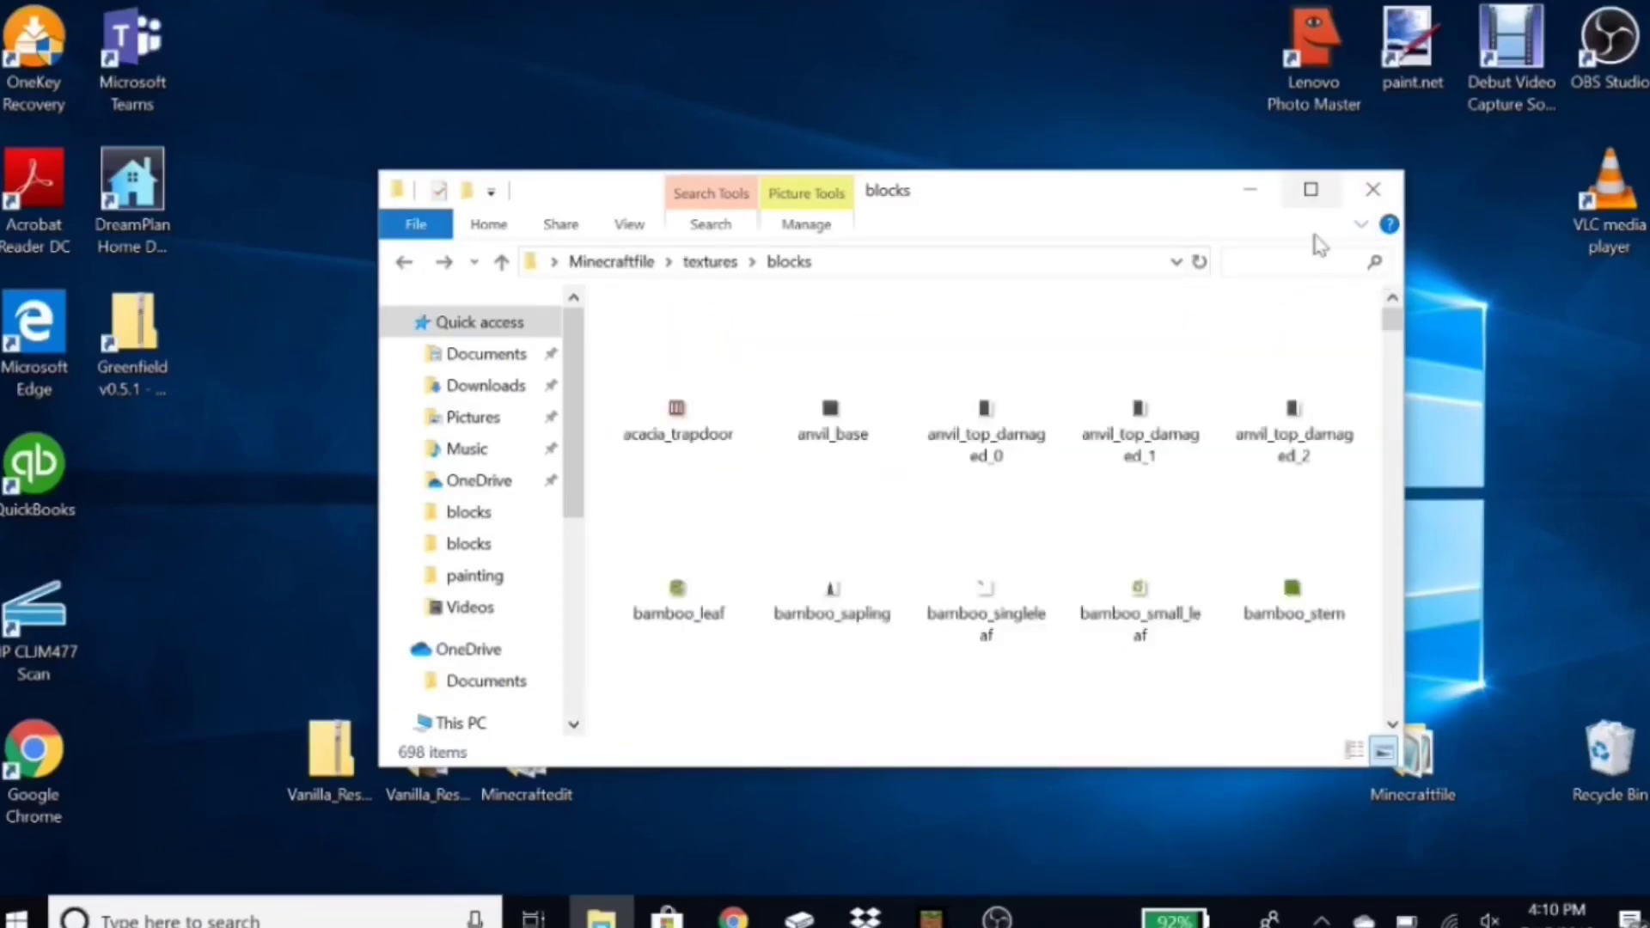
pyautogui.click(1370, 193)
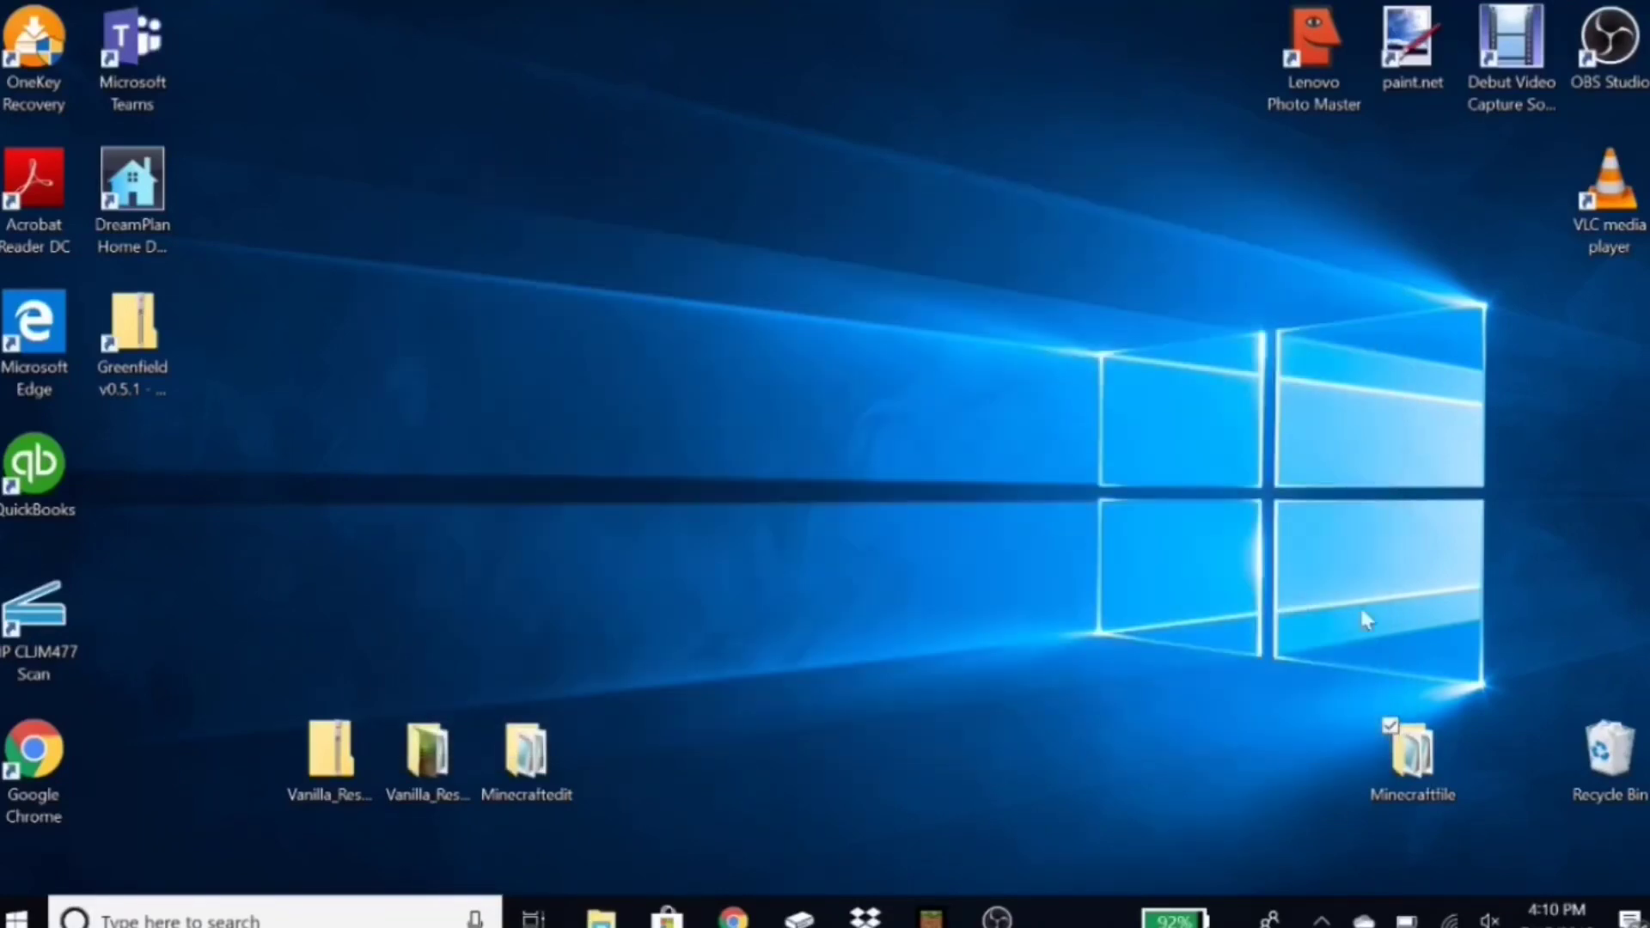
# Step: Search Minecraftfile's textures folder for terracotta to check the grey thumbnail, then close both windows
pyautogui.doubleClick(1437, 771)
pyautogui.doubleClick(784, 601)
pyautogui.click(1302, 260)
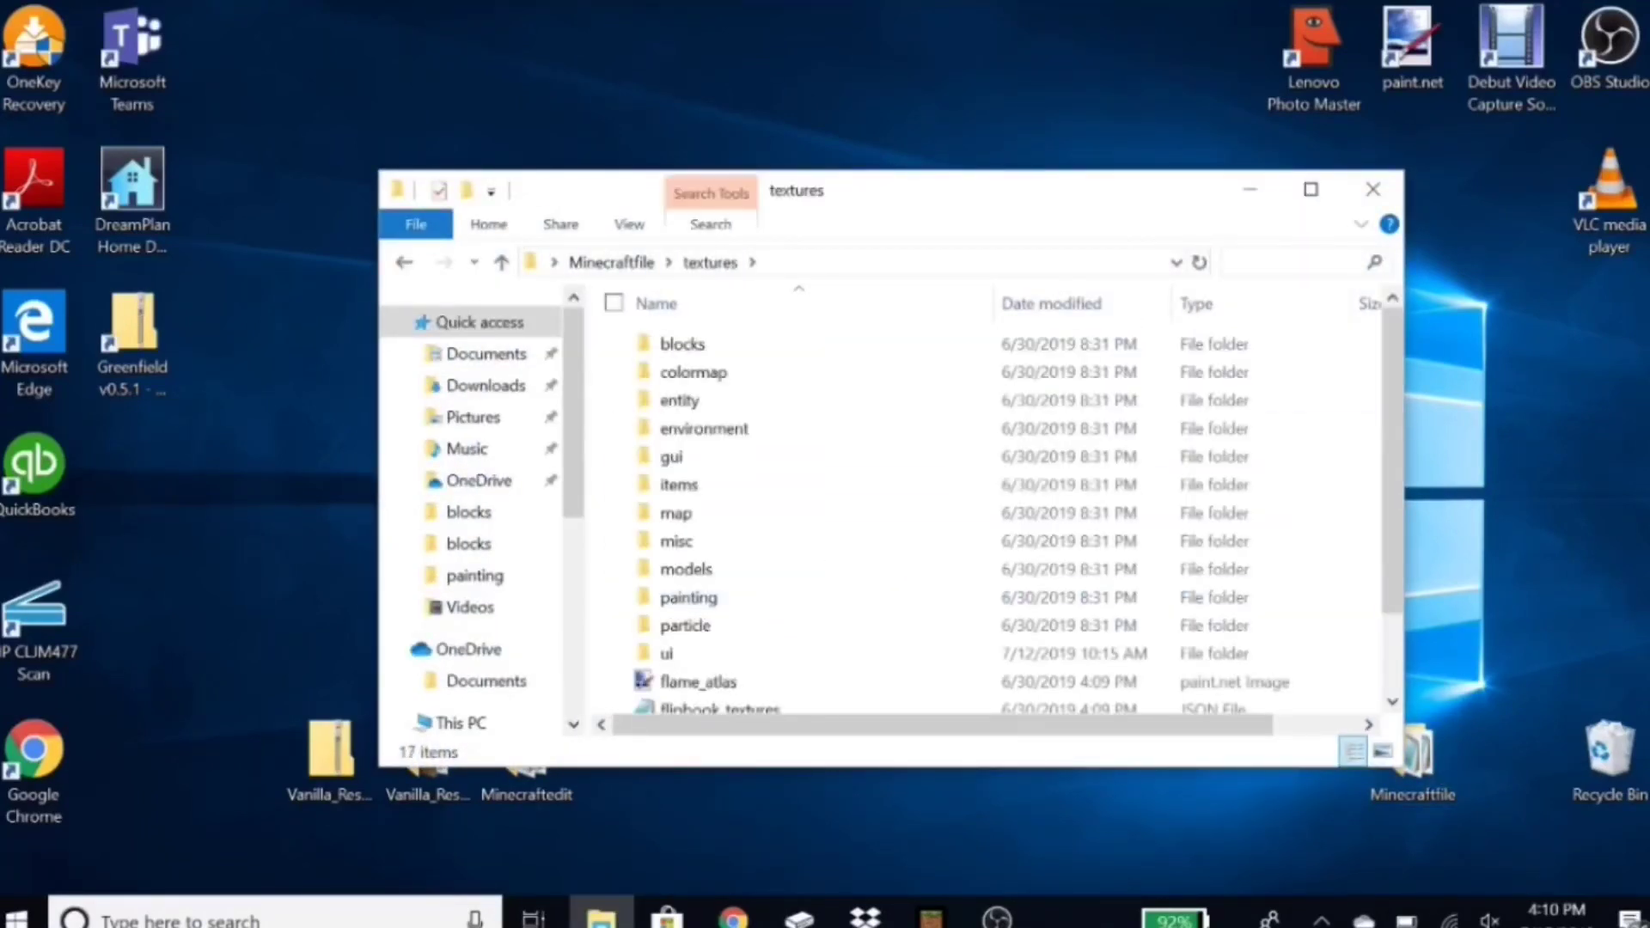
pyautogui.click(1279, 294)
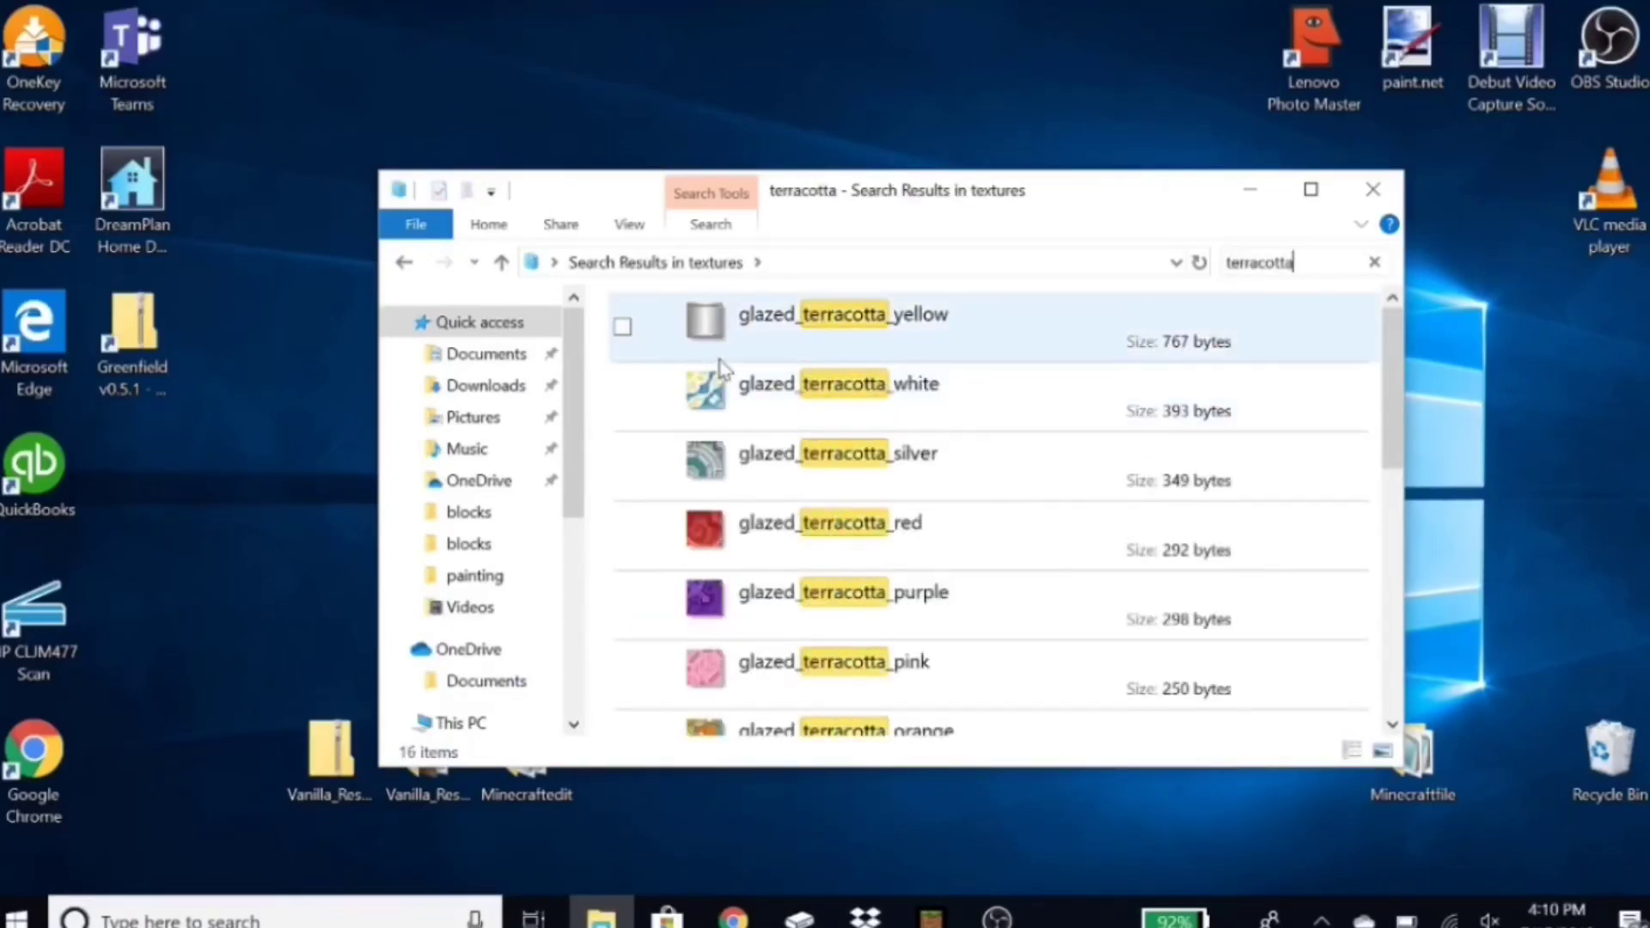
pyautogui.click(1373, 190)
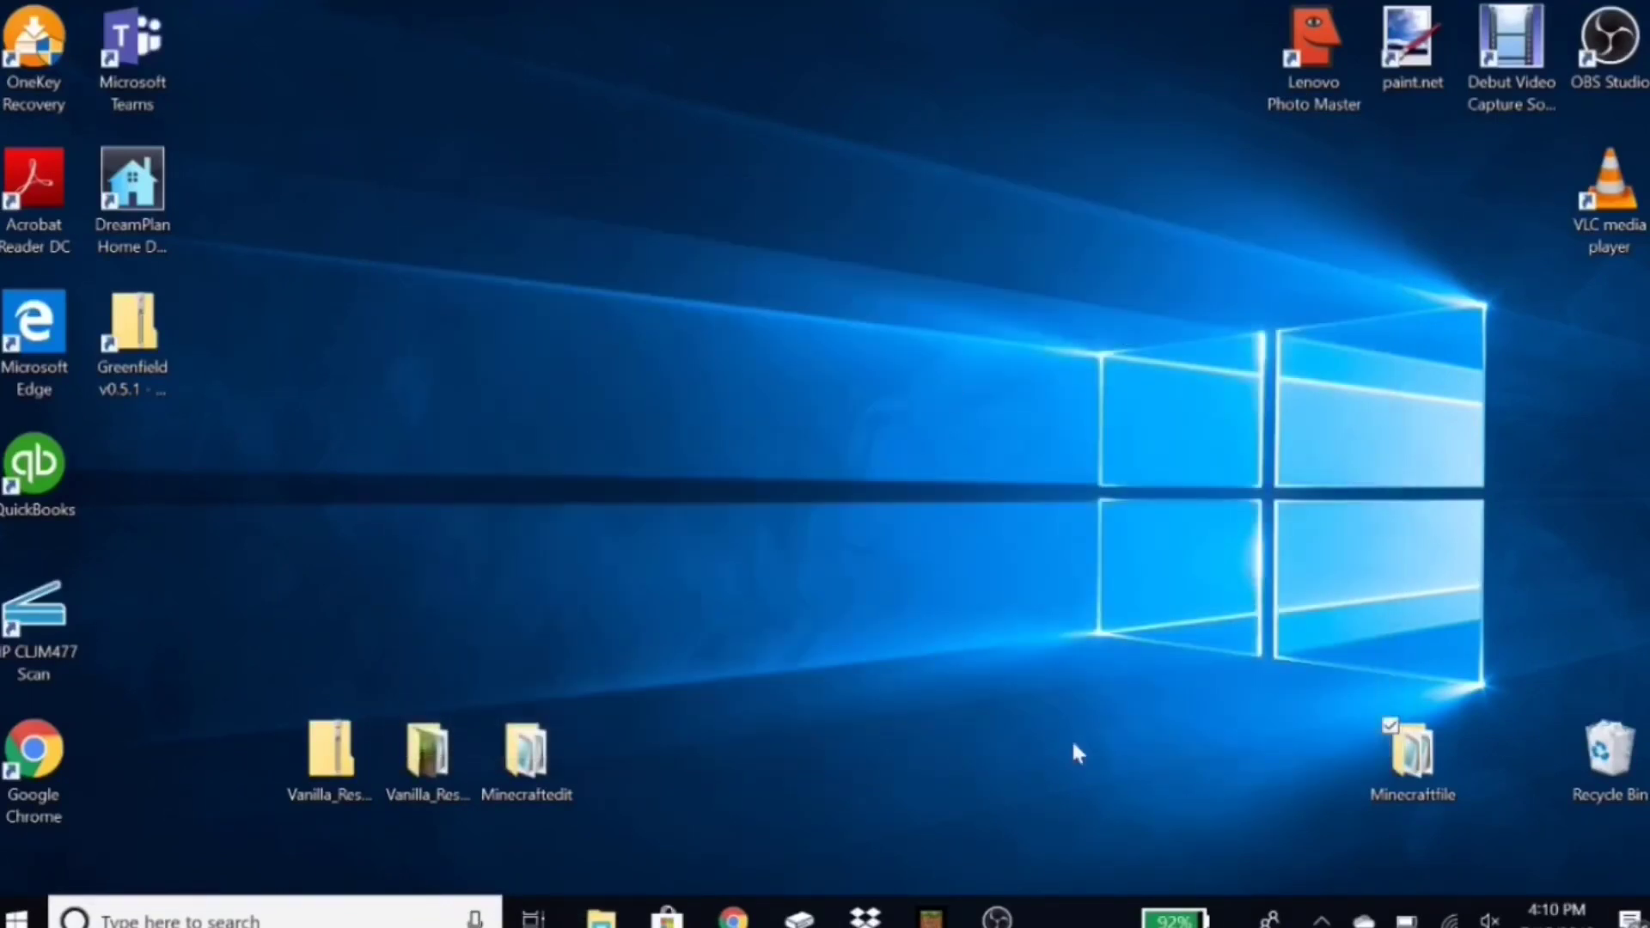
pyautogui.doubleClick(1442, 760)
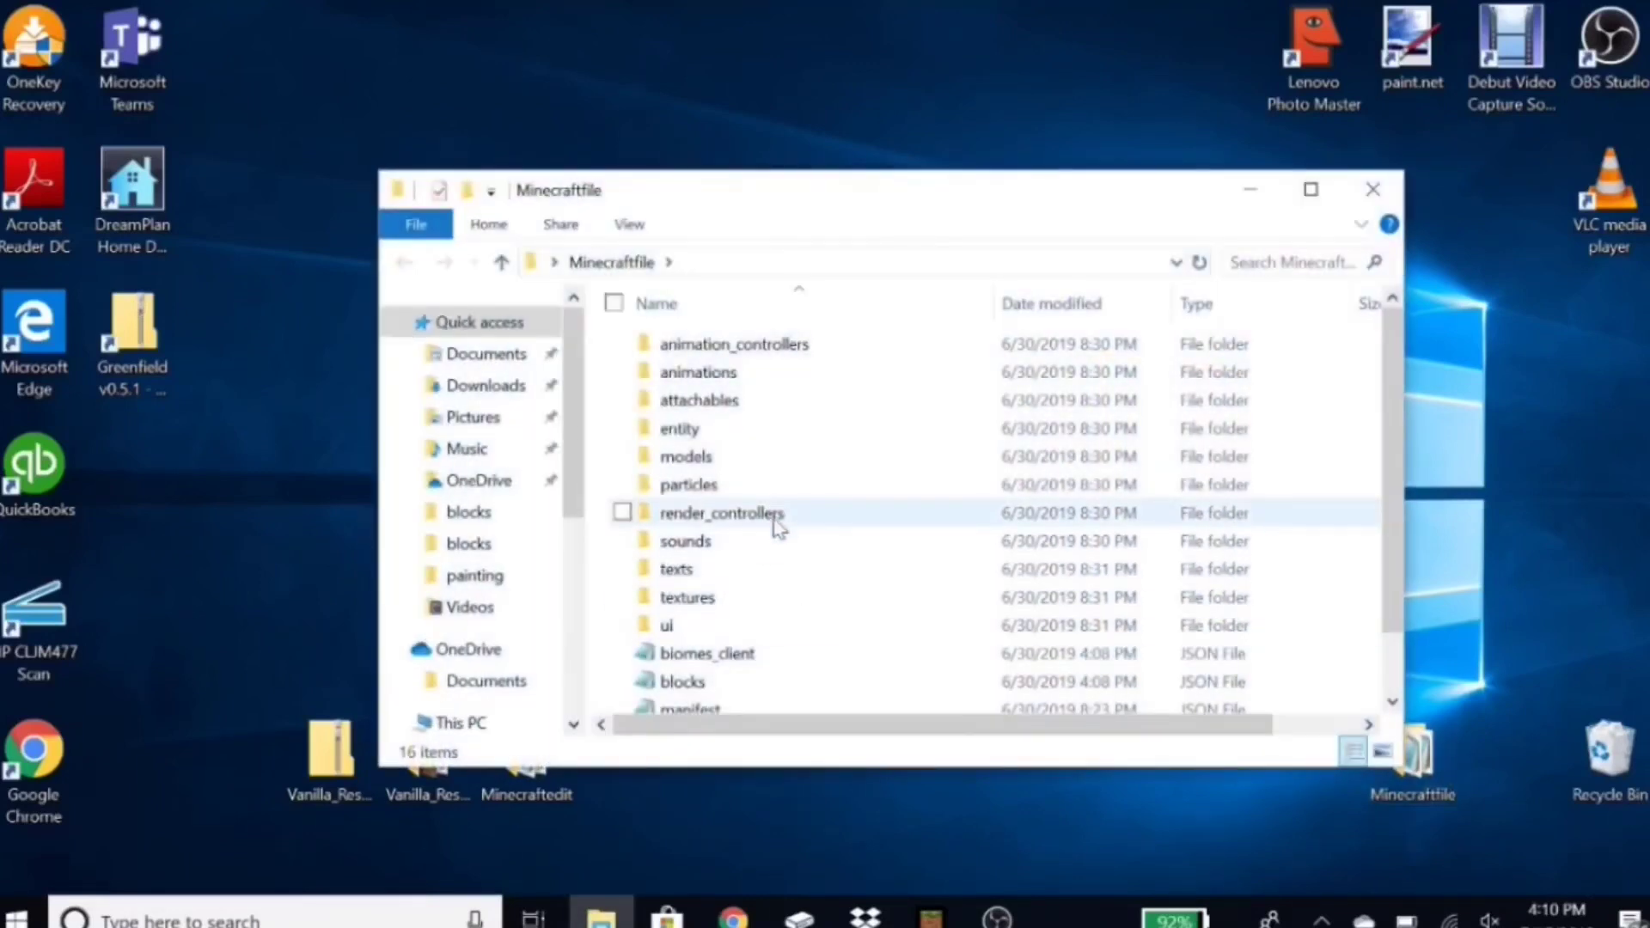
pyautogui.click(1369, 203)
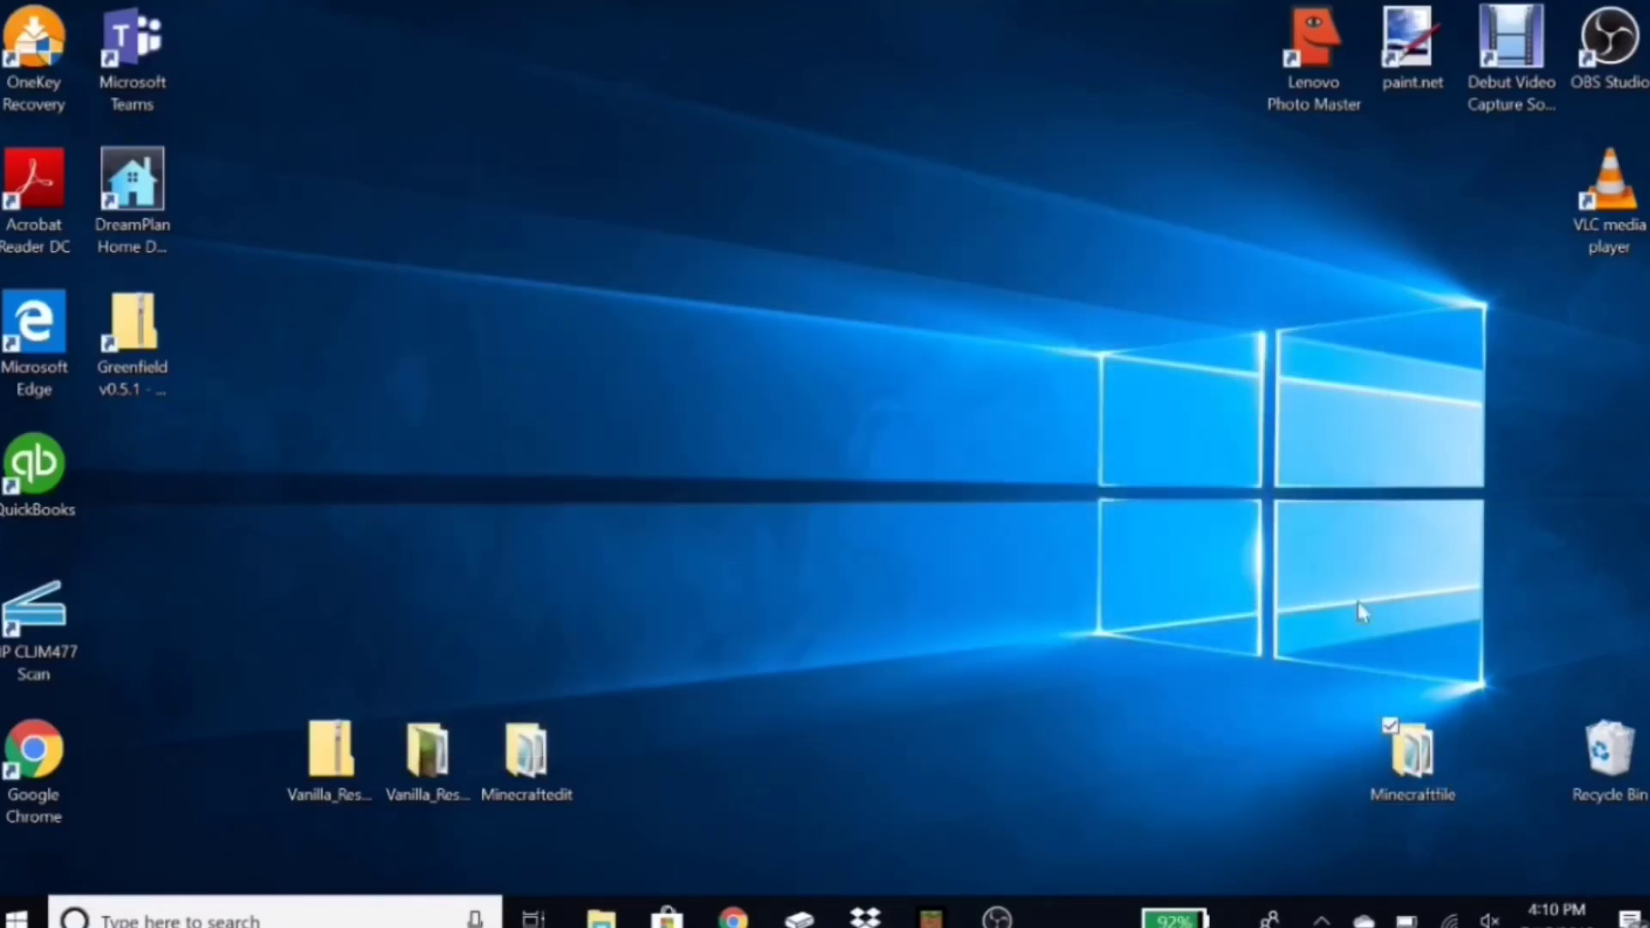
# Step: Compress the Minecraftfile folder into a zip named Minecraftfile, then bring up Windows search
pyautogui.rightClick(1379, 766)
pyautogui.moveTo(1091, 555)
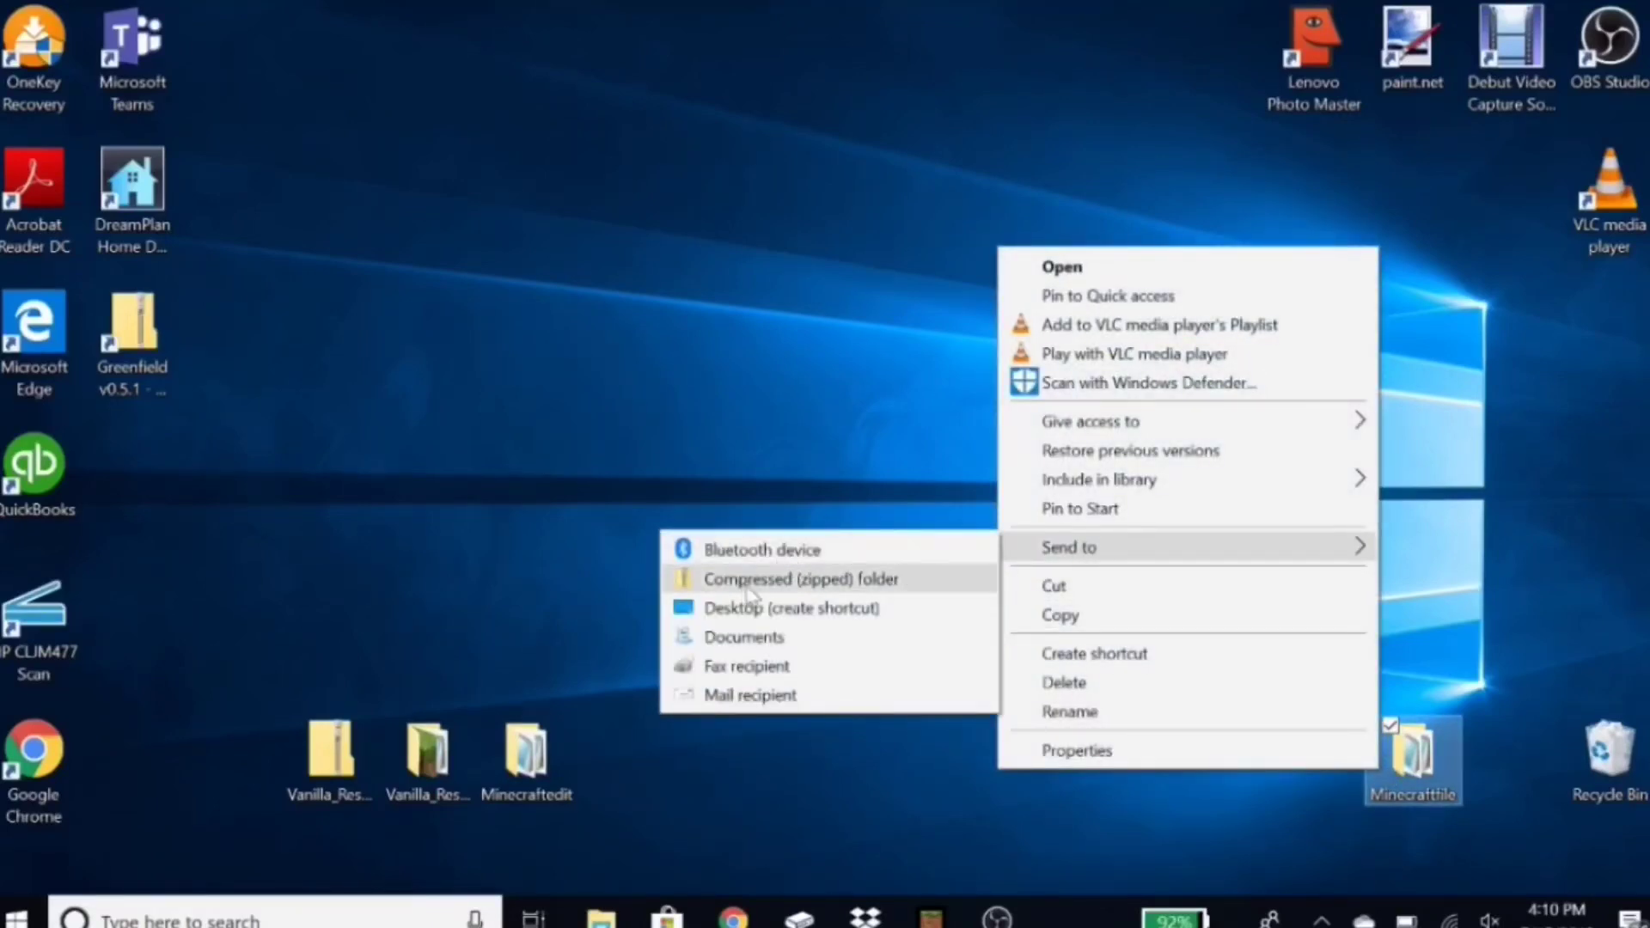
pyautogui.click(919, 580)
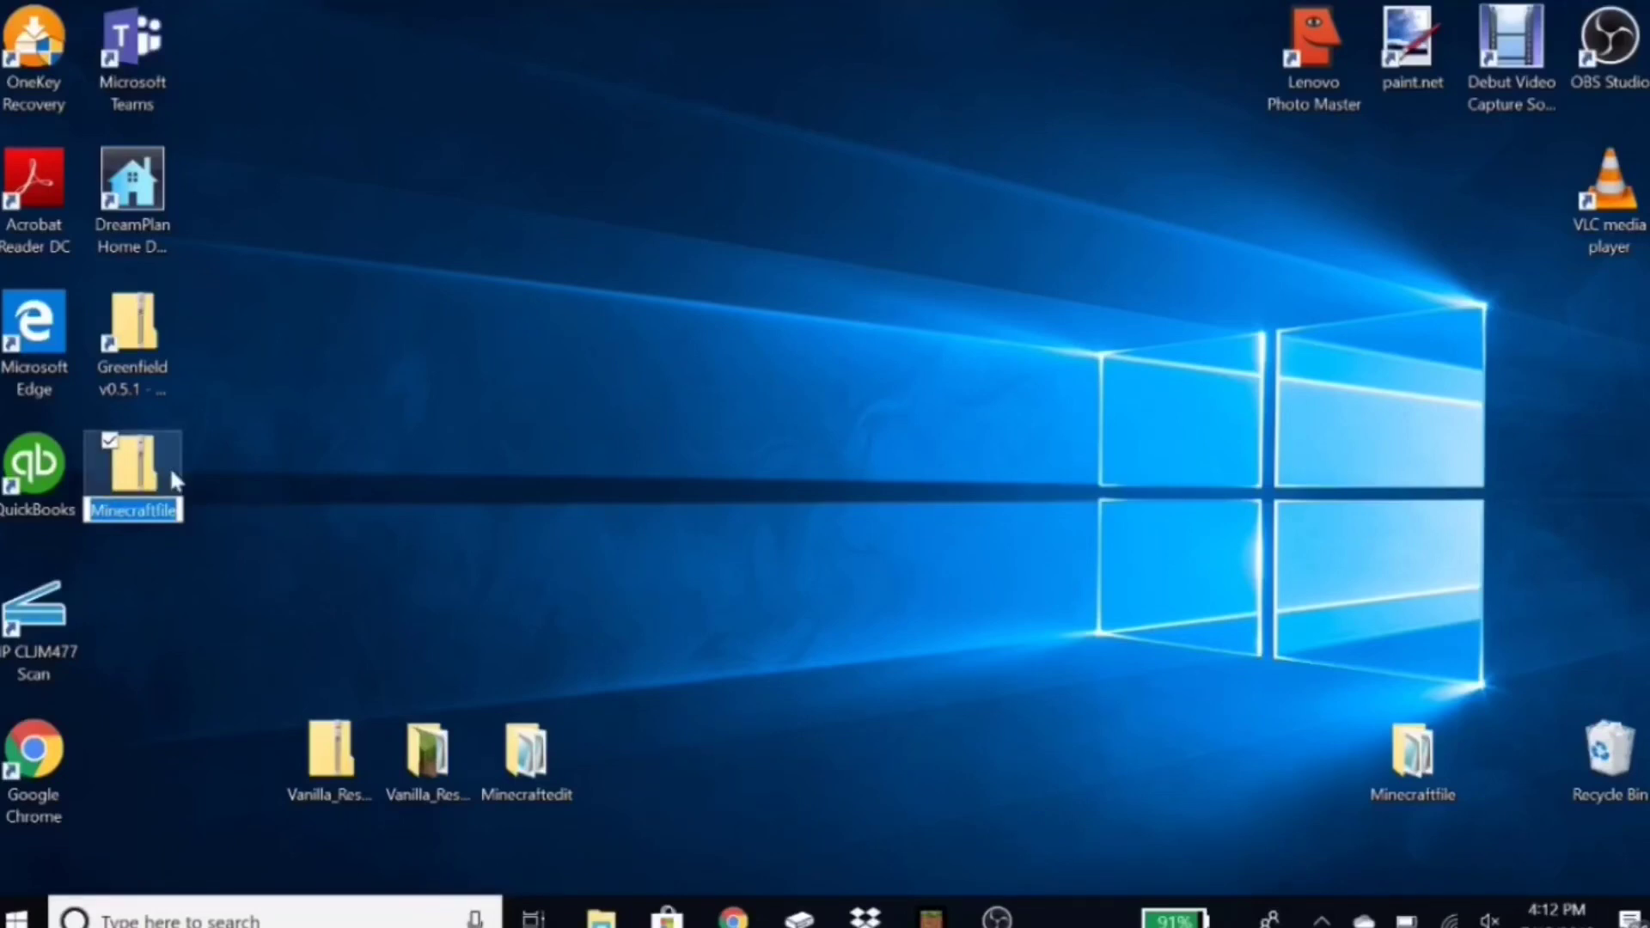
pyautogui.press('Return')
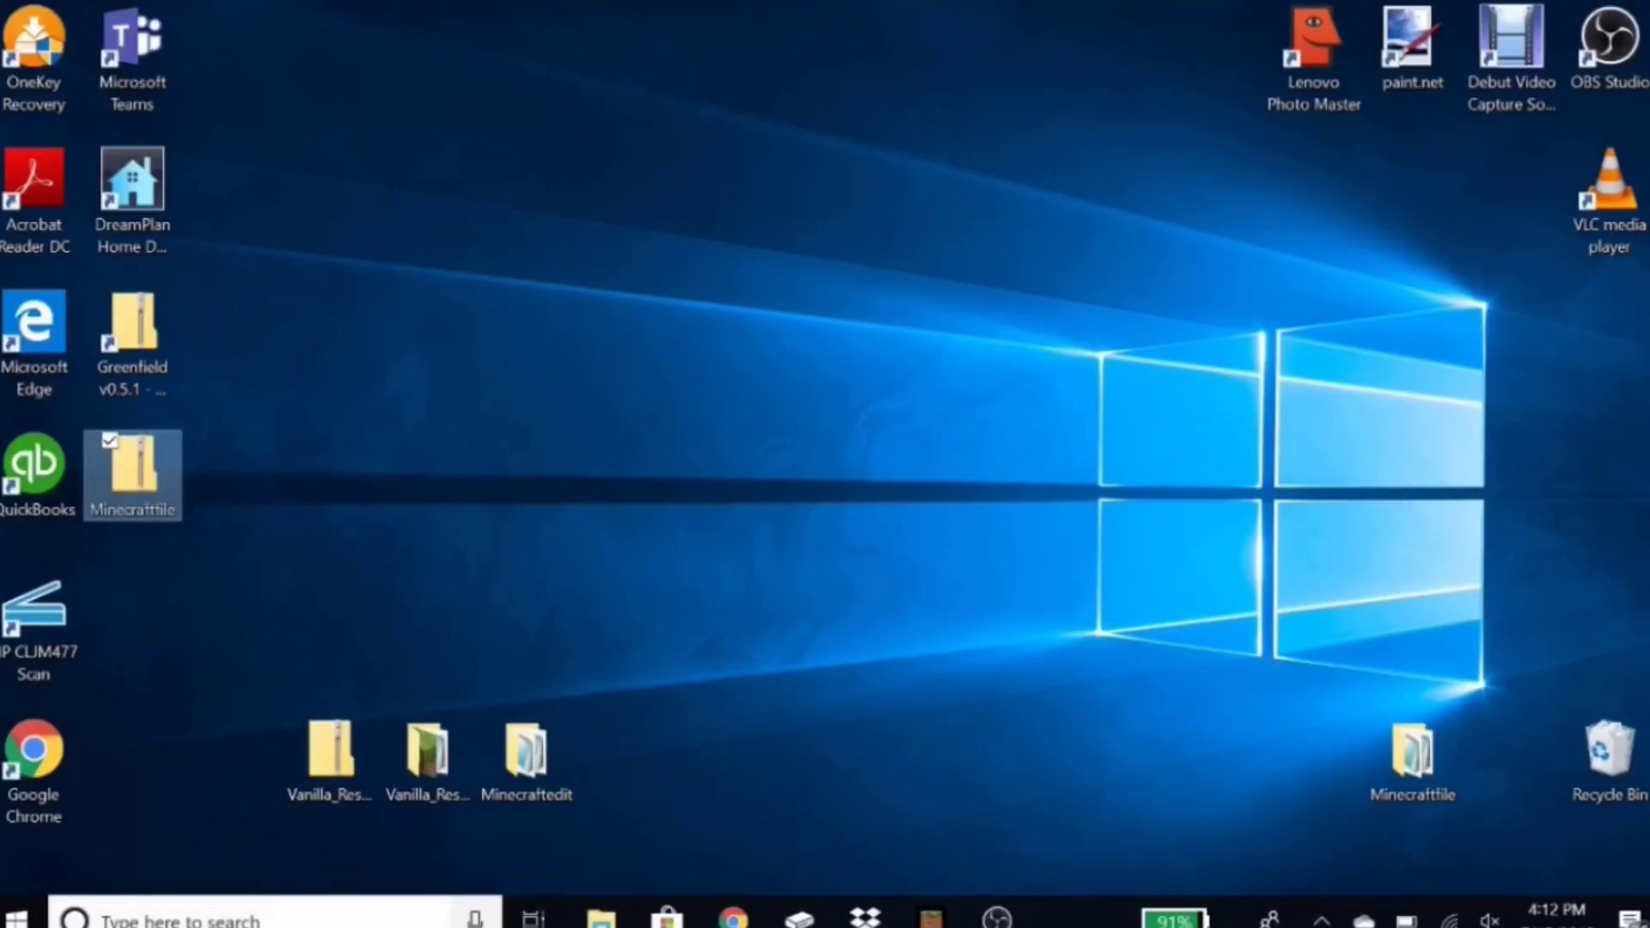
pyautogui.press('super+s')
# Step: Go to %localappdata% and open its Packages folder
pyautogui.write('%')
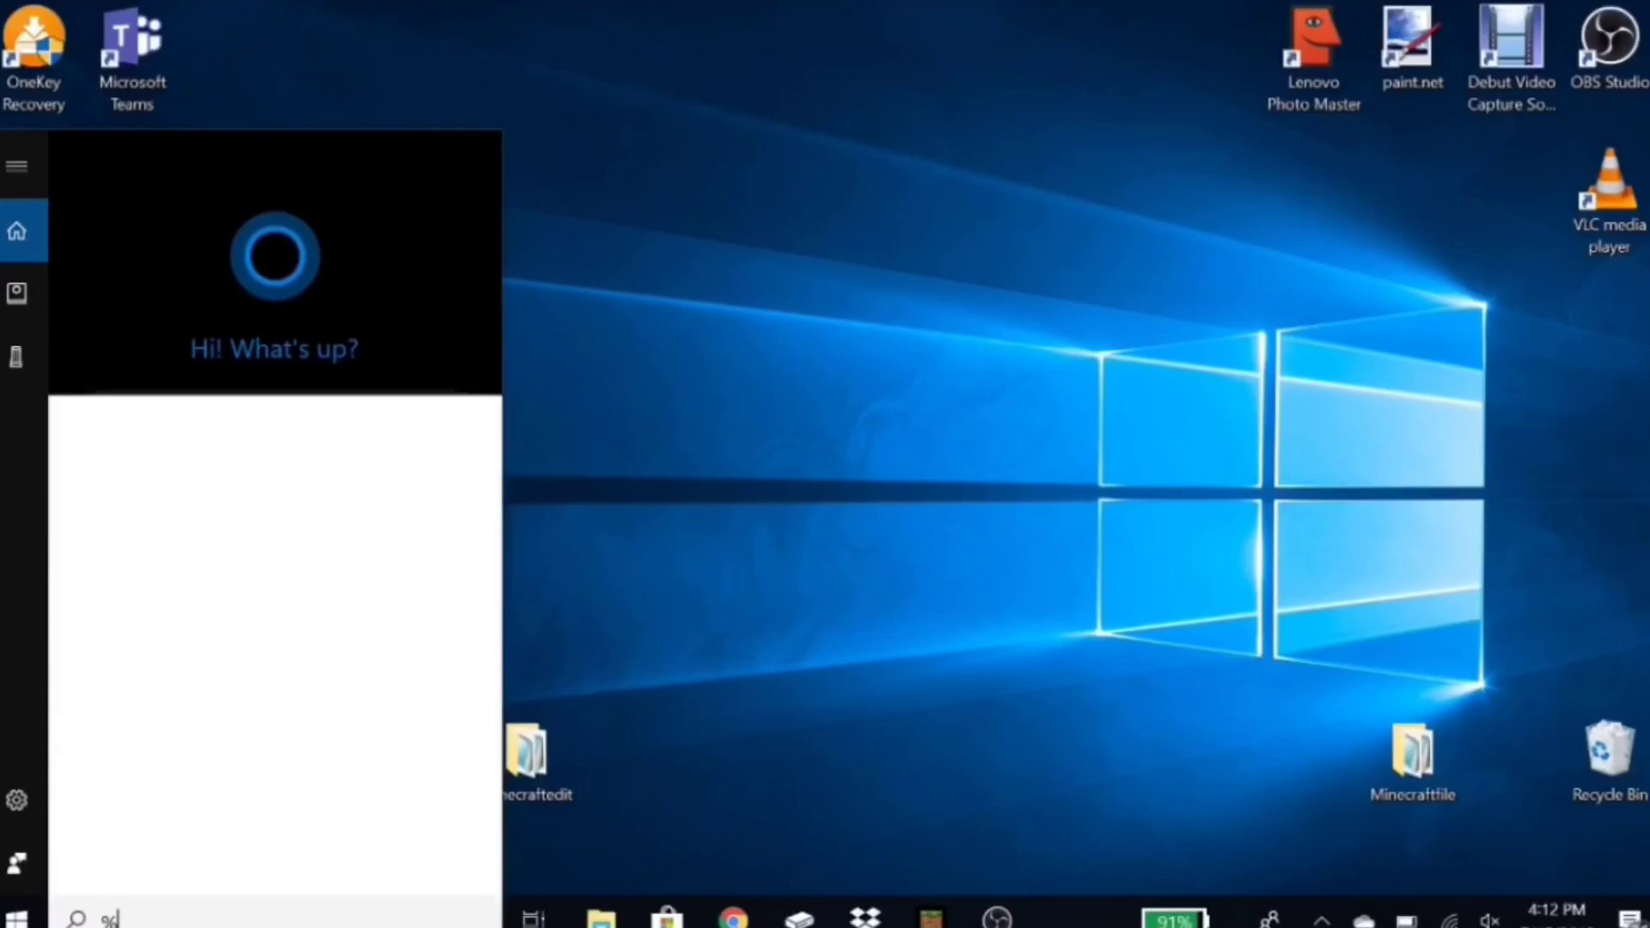
pyautogui.write('localappda')
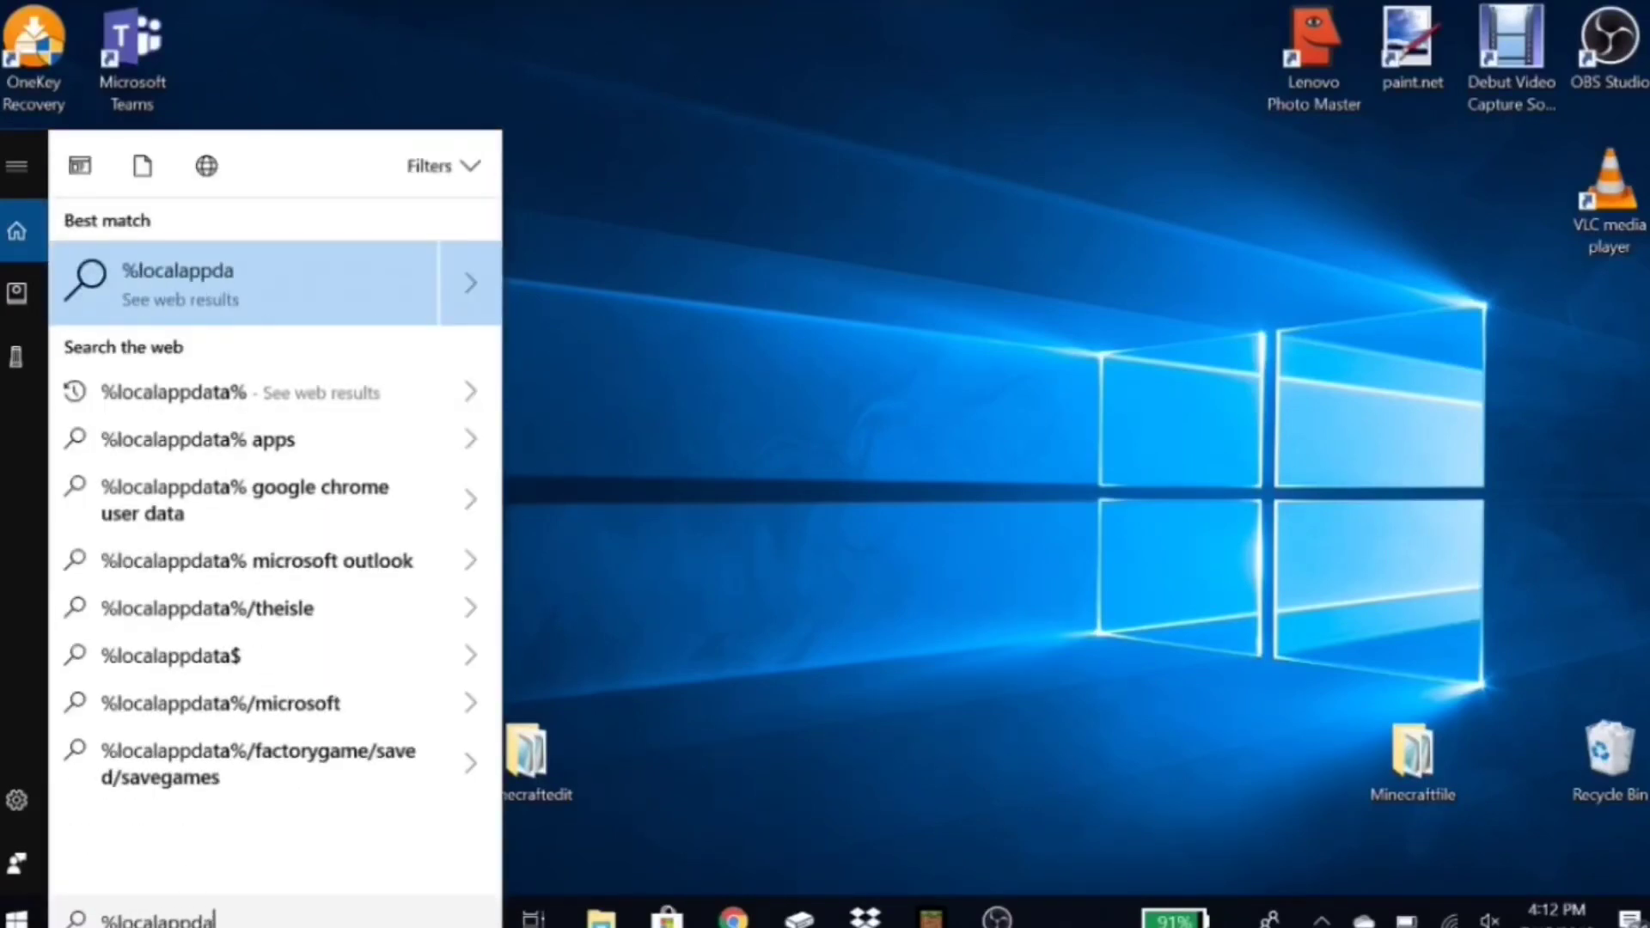
pyautogui.write('ta%')
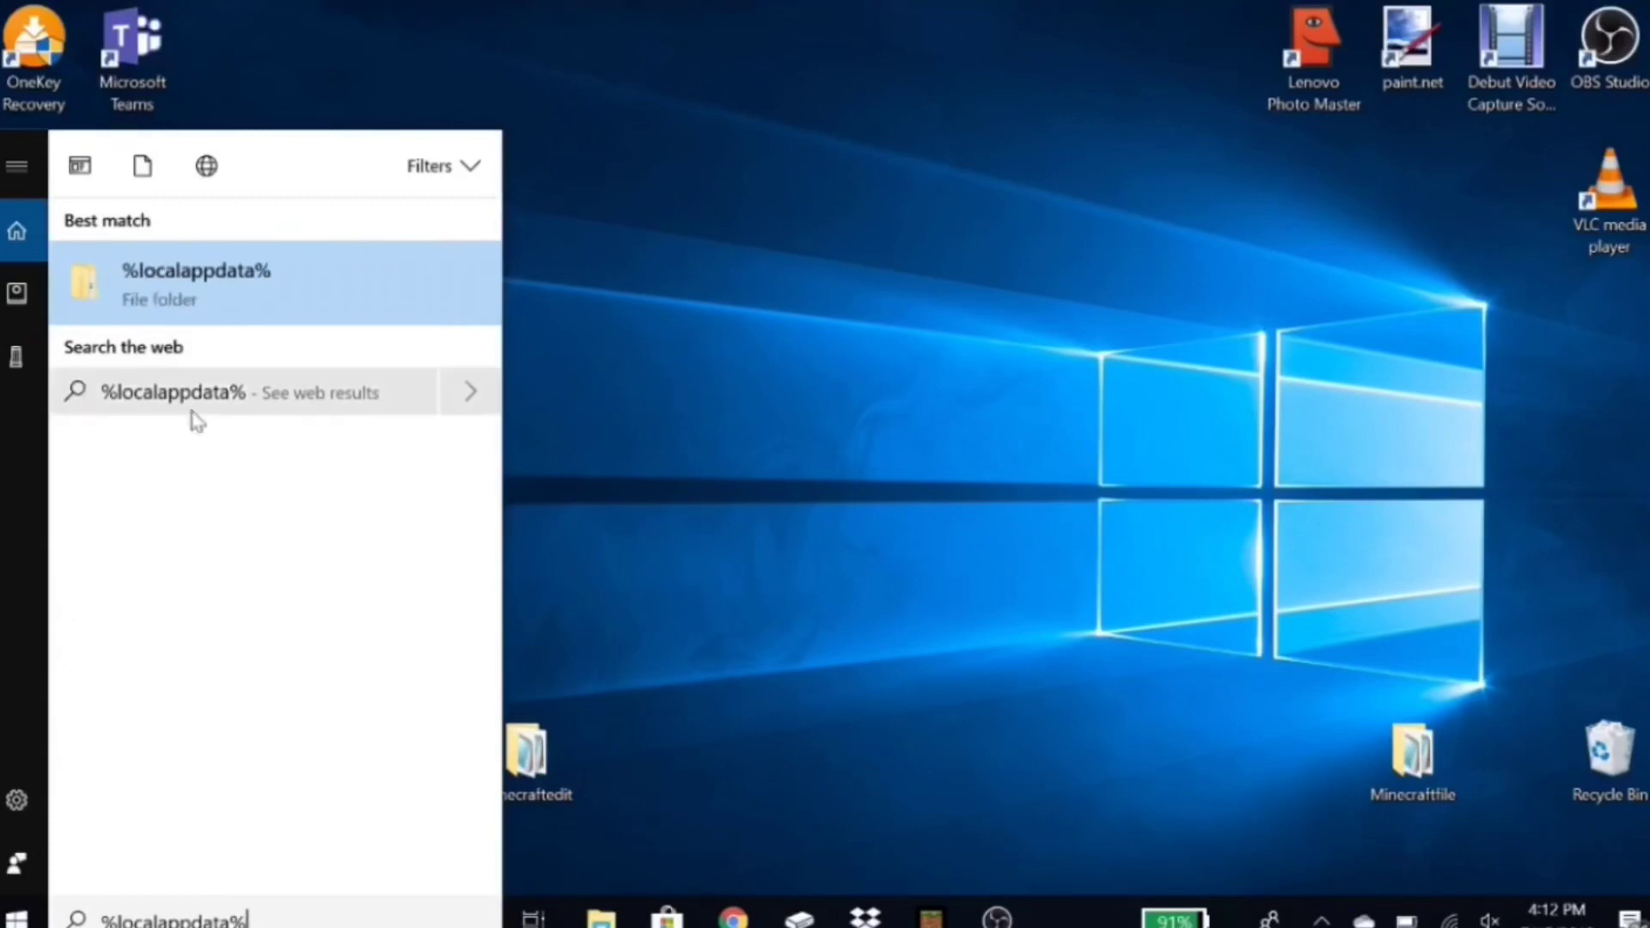
pyautogui.click(134, 301)
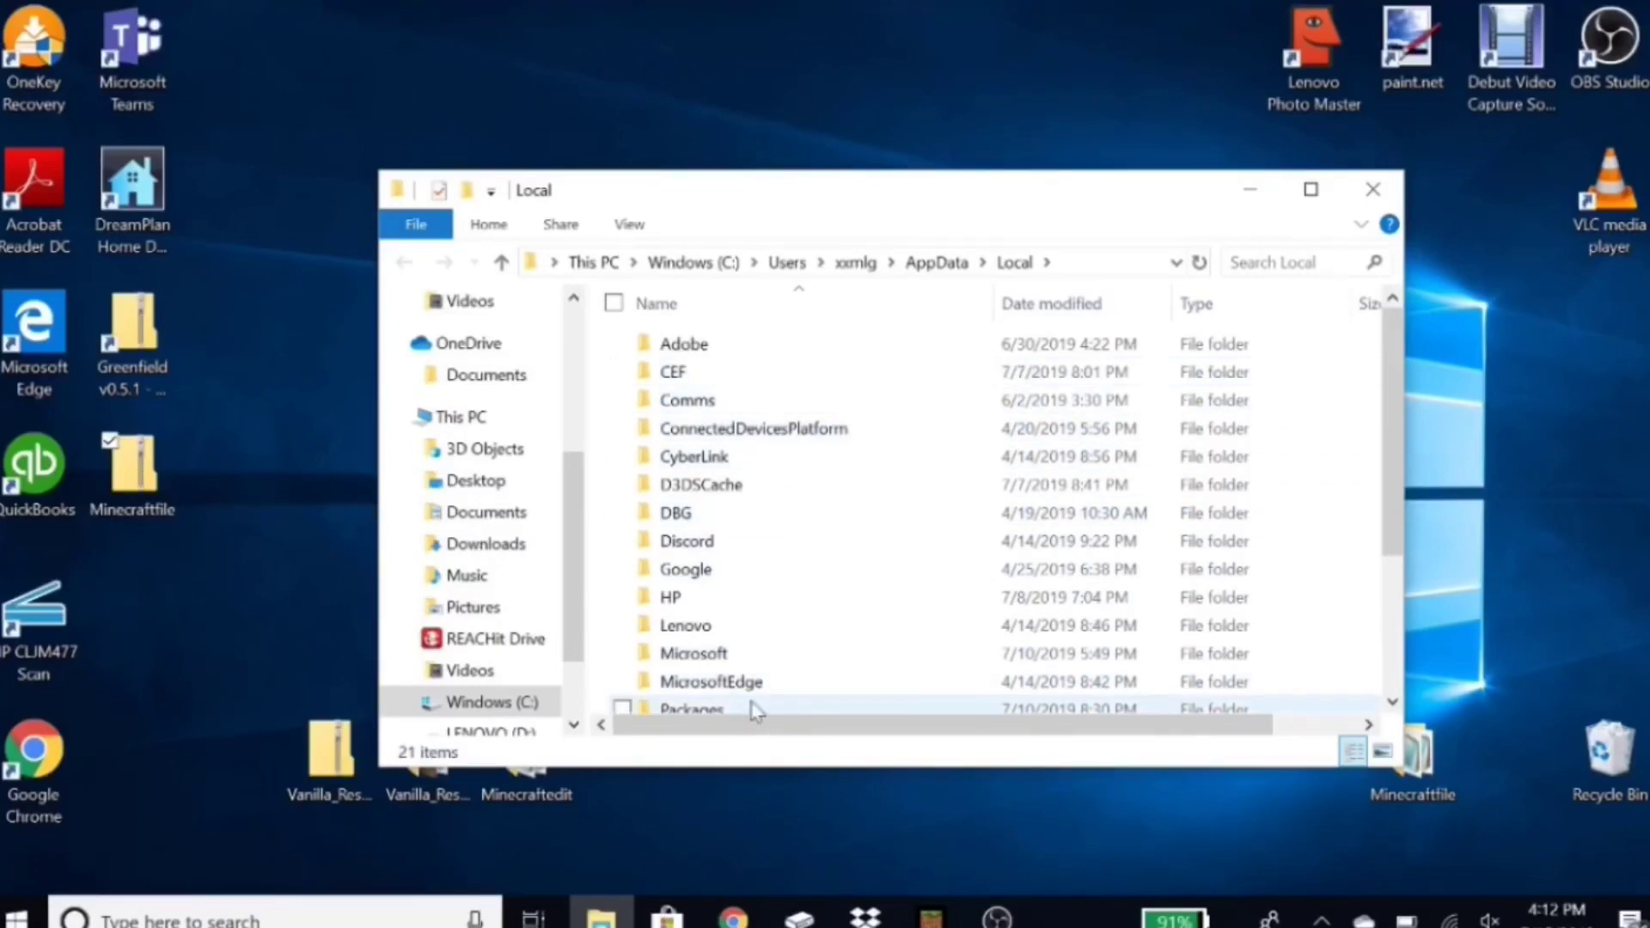
pyautogui.moveTo(1394, 487); pyautogui.dragTo(1390, 537)
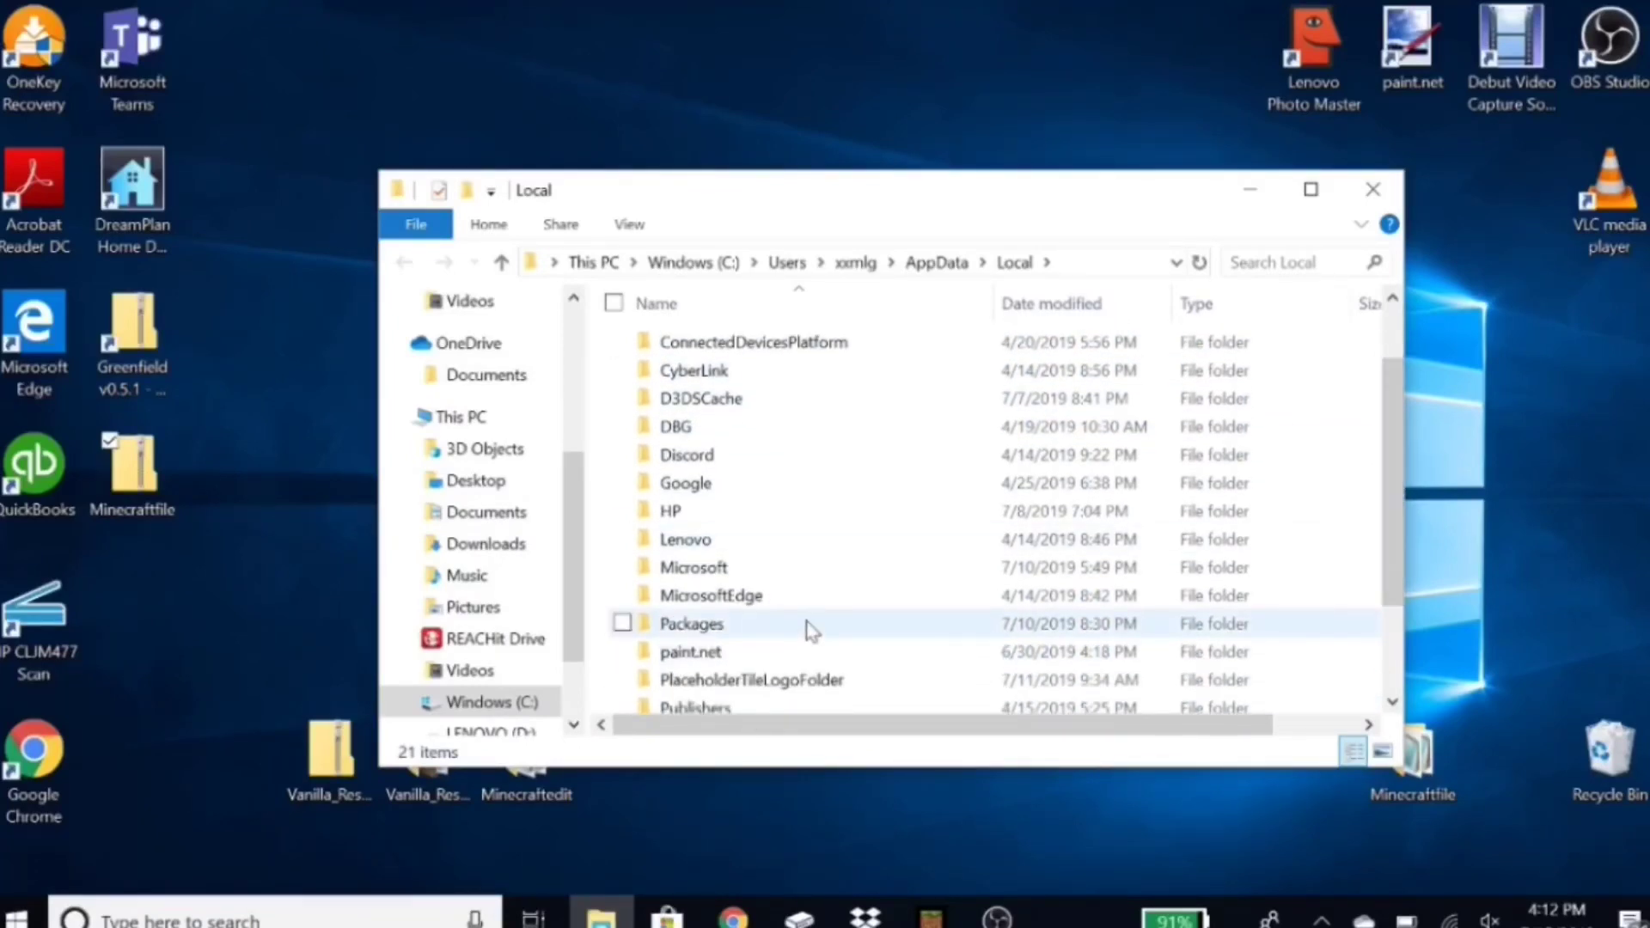
pyautogui.doubleClick(812, 630)
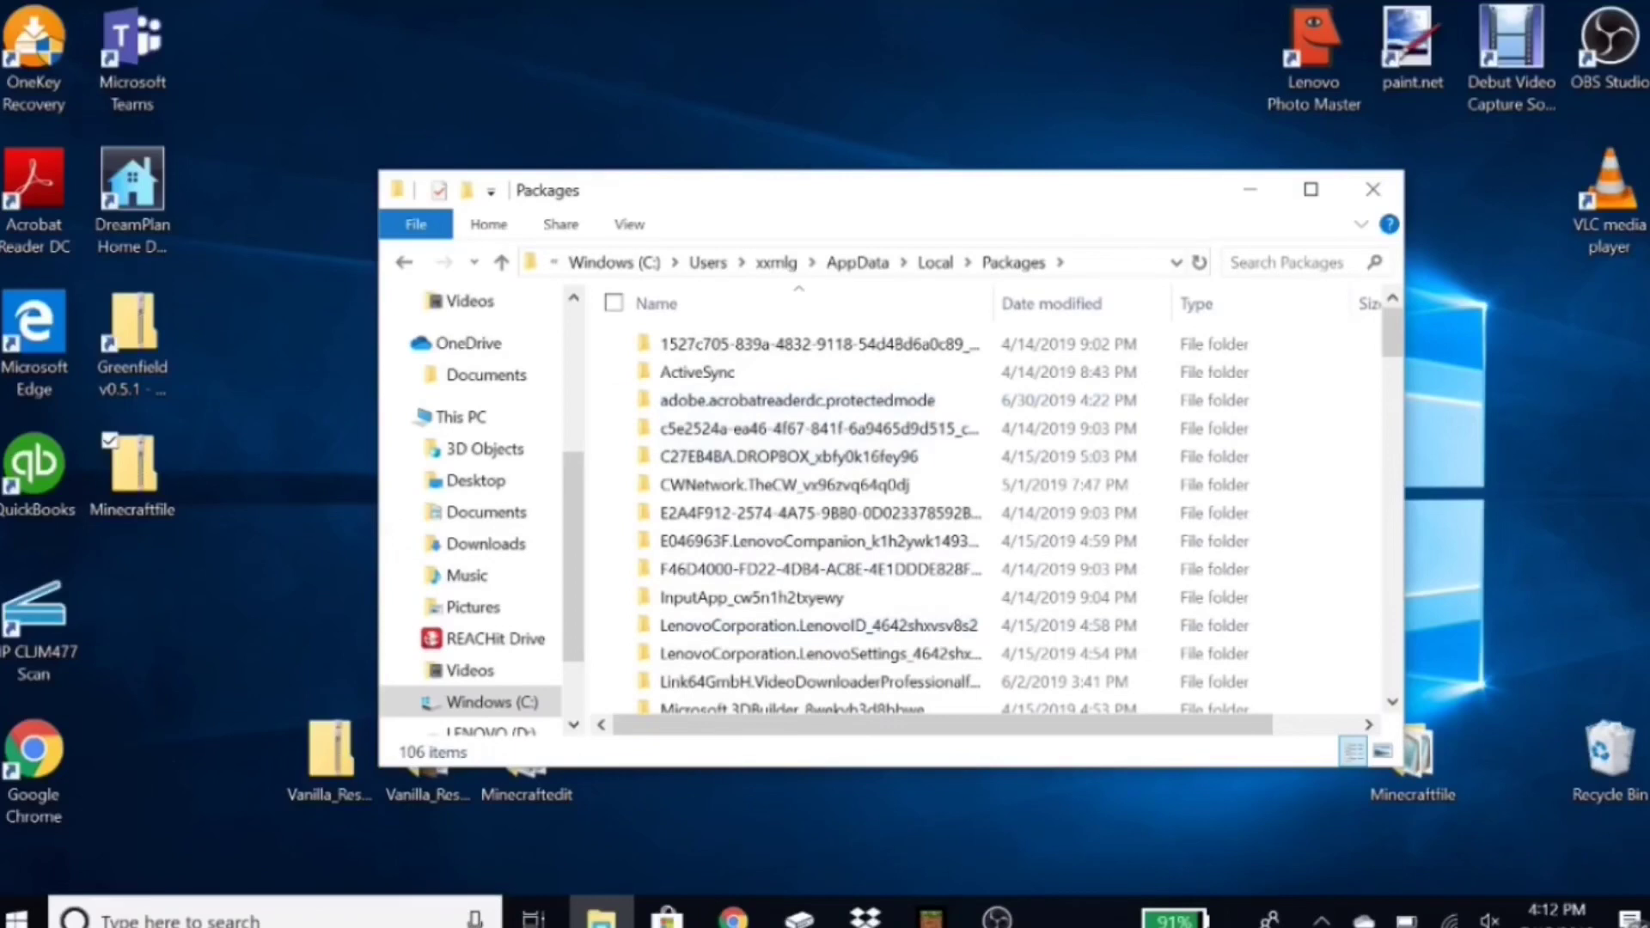
# Step: Search 'mi' to find the Minecraft UWP package, then open LocalState > games > com.mojang > resource_packs
pyautogui.click(1289, 262)
pyautogui.write('minecraft')
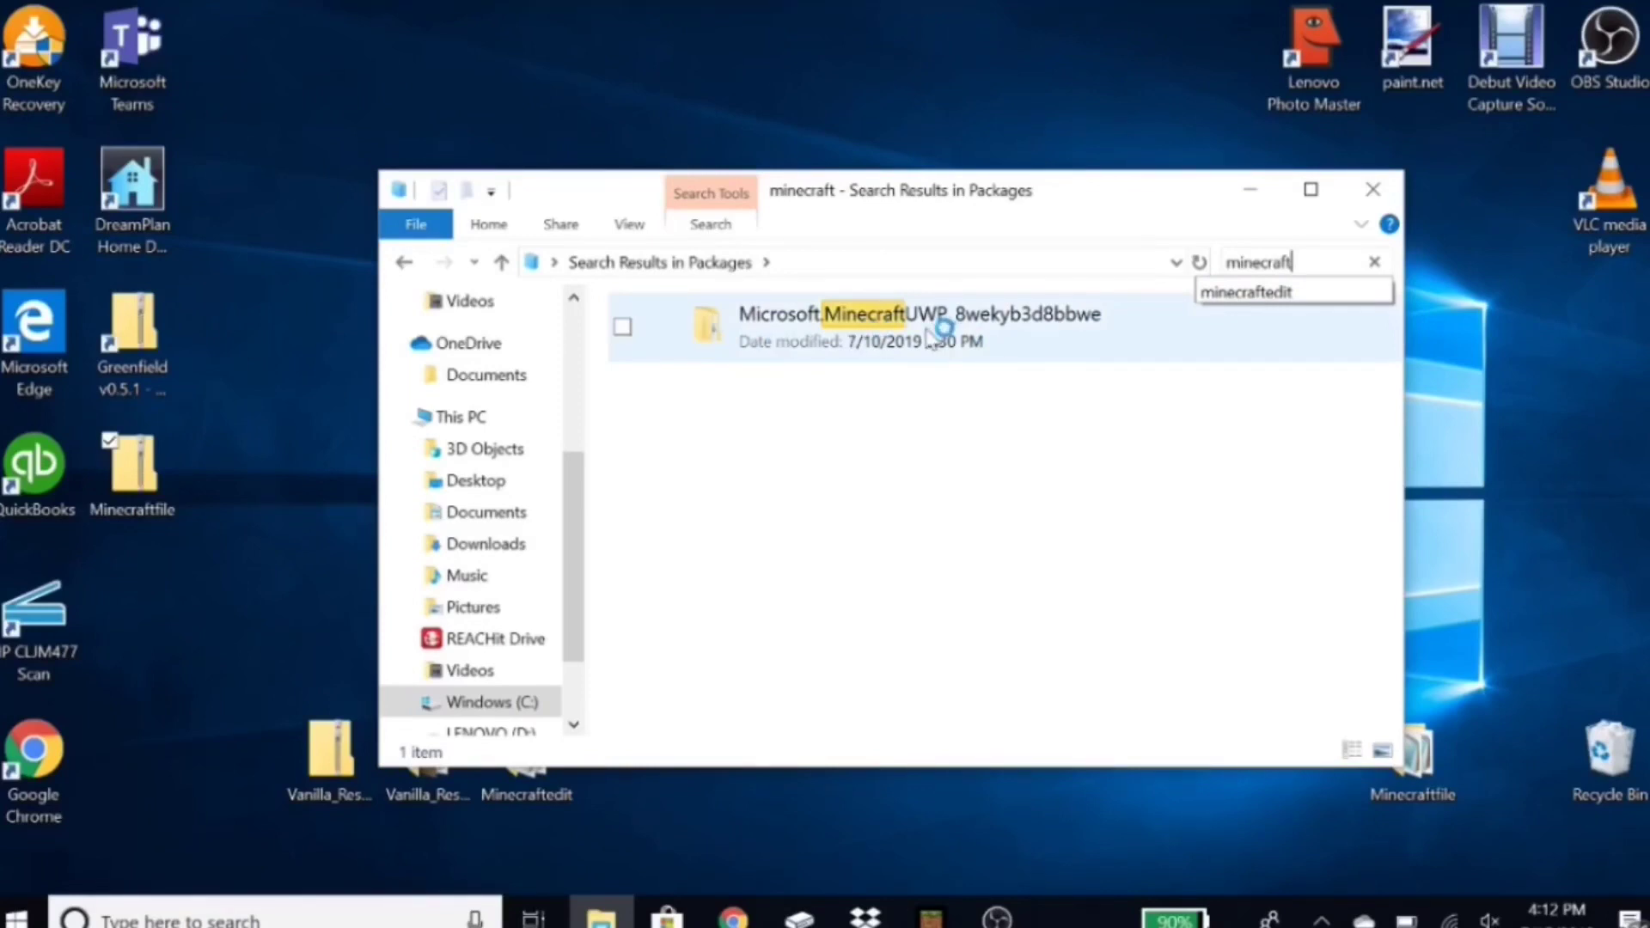
pyautogui.doubleClick(1030, 339)
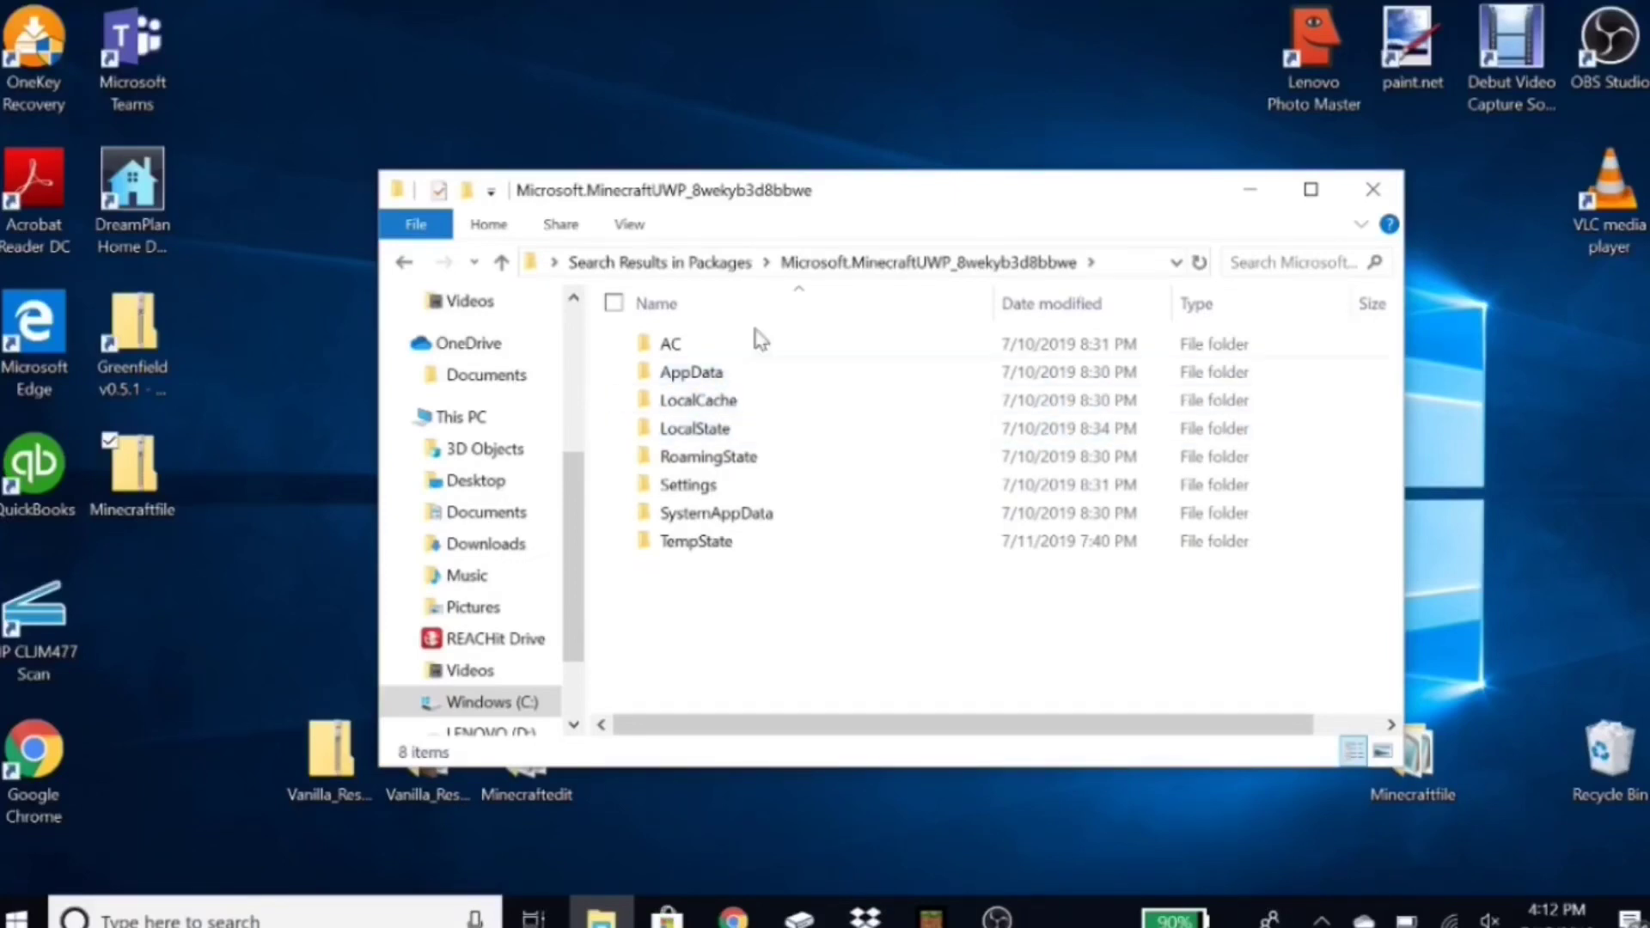
pyautogui.doubleClick(718, 428)
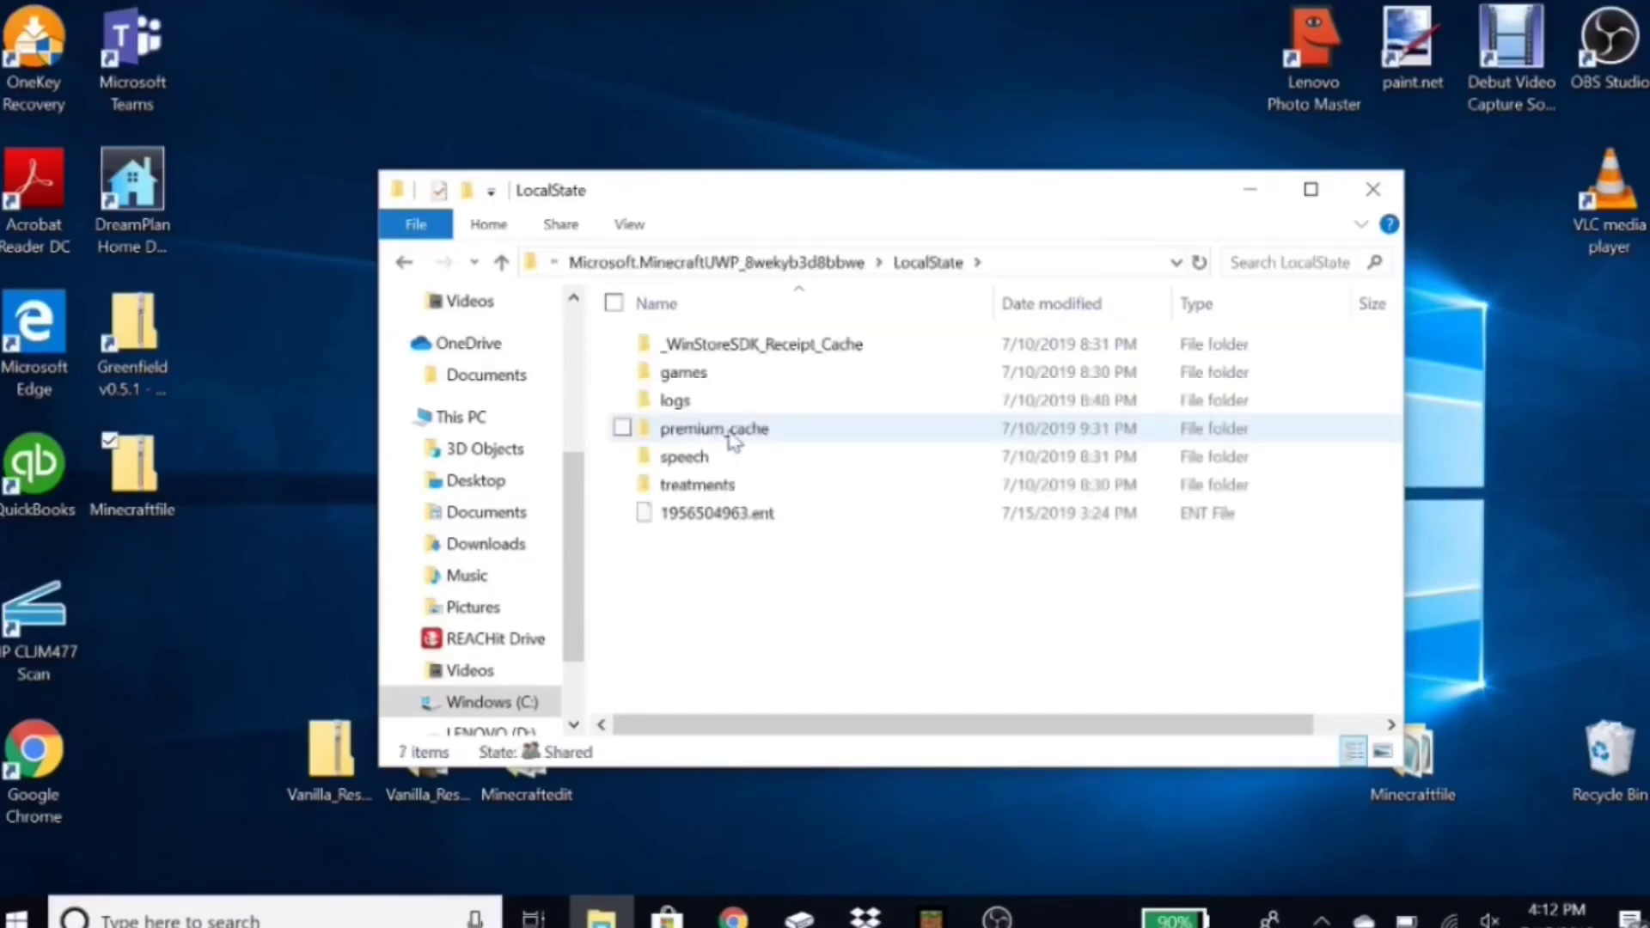
pyautogui.doubleClick(733, 375)
pyautogui.click(737, 348)
pyautogui.doubleClick(736, 348)
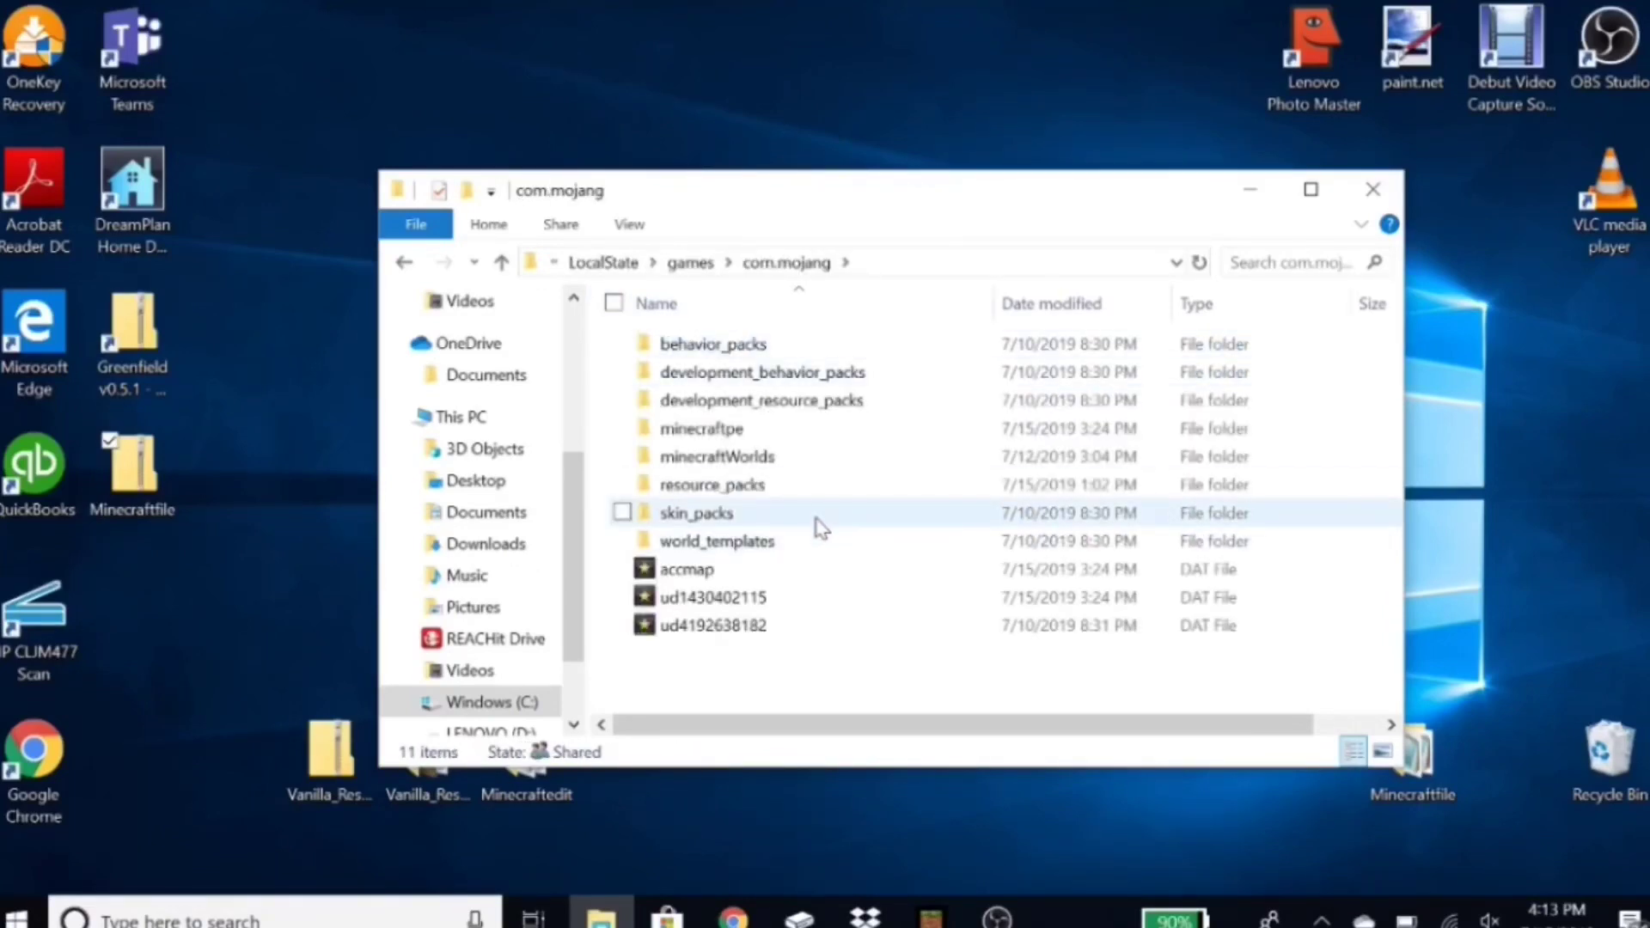
pyautogui.doubleClick(823, 493)
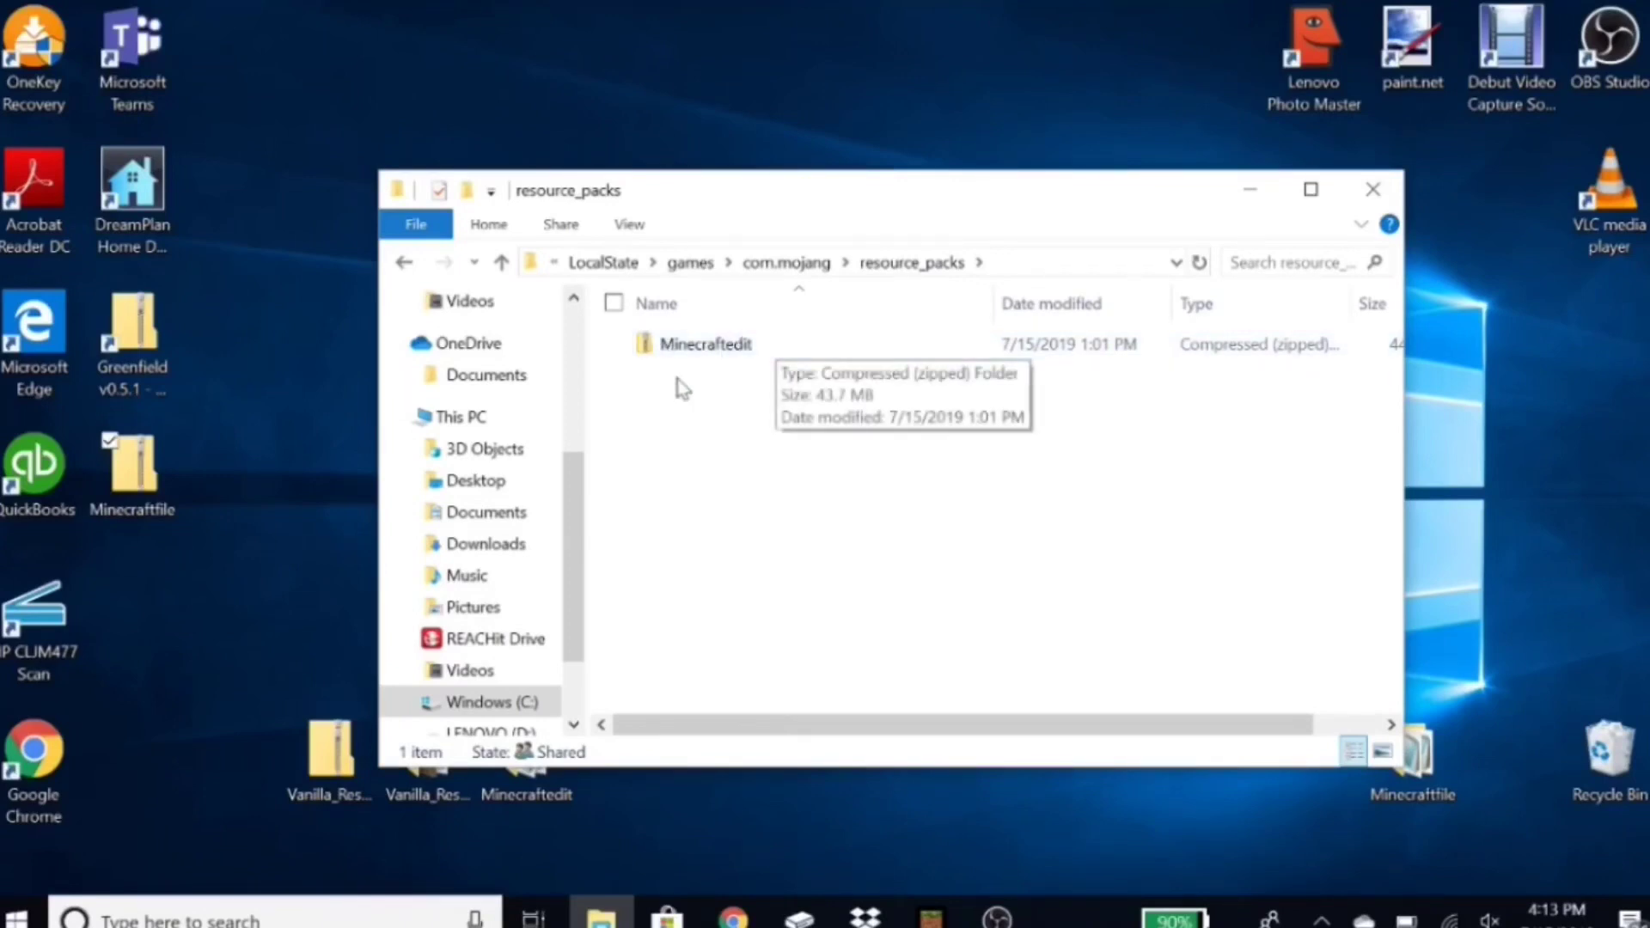
# Step: Move the desktop Minecraftfile zip into resource_packs and close File Explorer
pyautogui.moveTo(133, 468); pyautogui.dragTo(547, 425)
pyautogui.hotkey('ctrl', 'v')
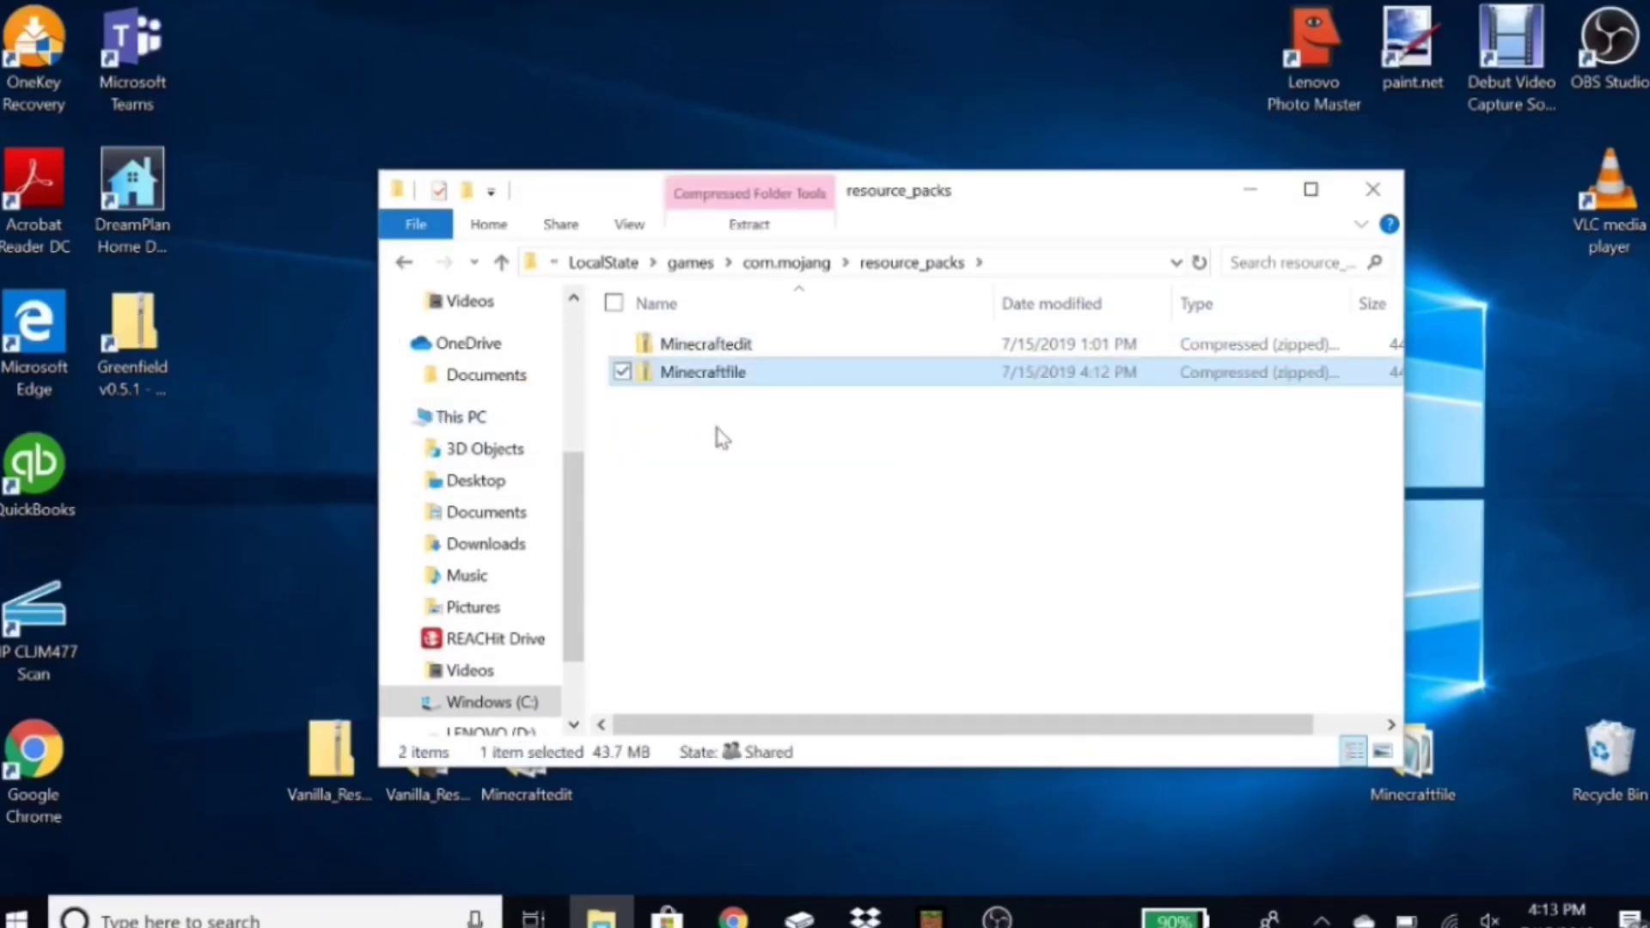
pyautogui.click(626, 377)
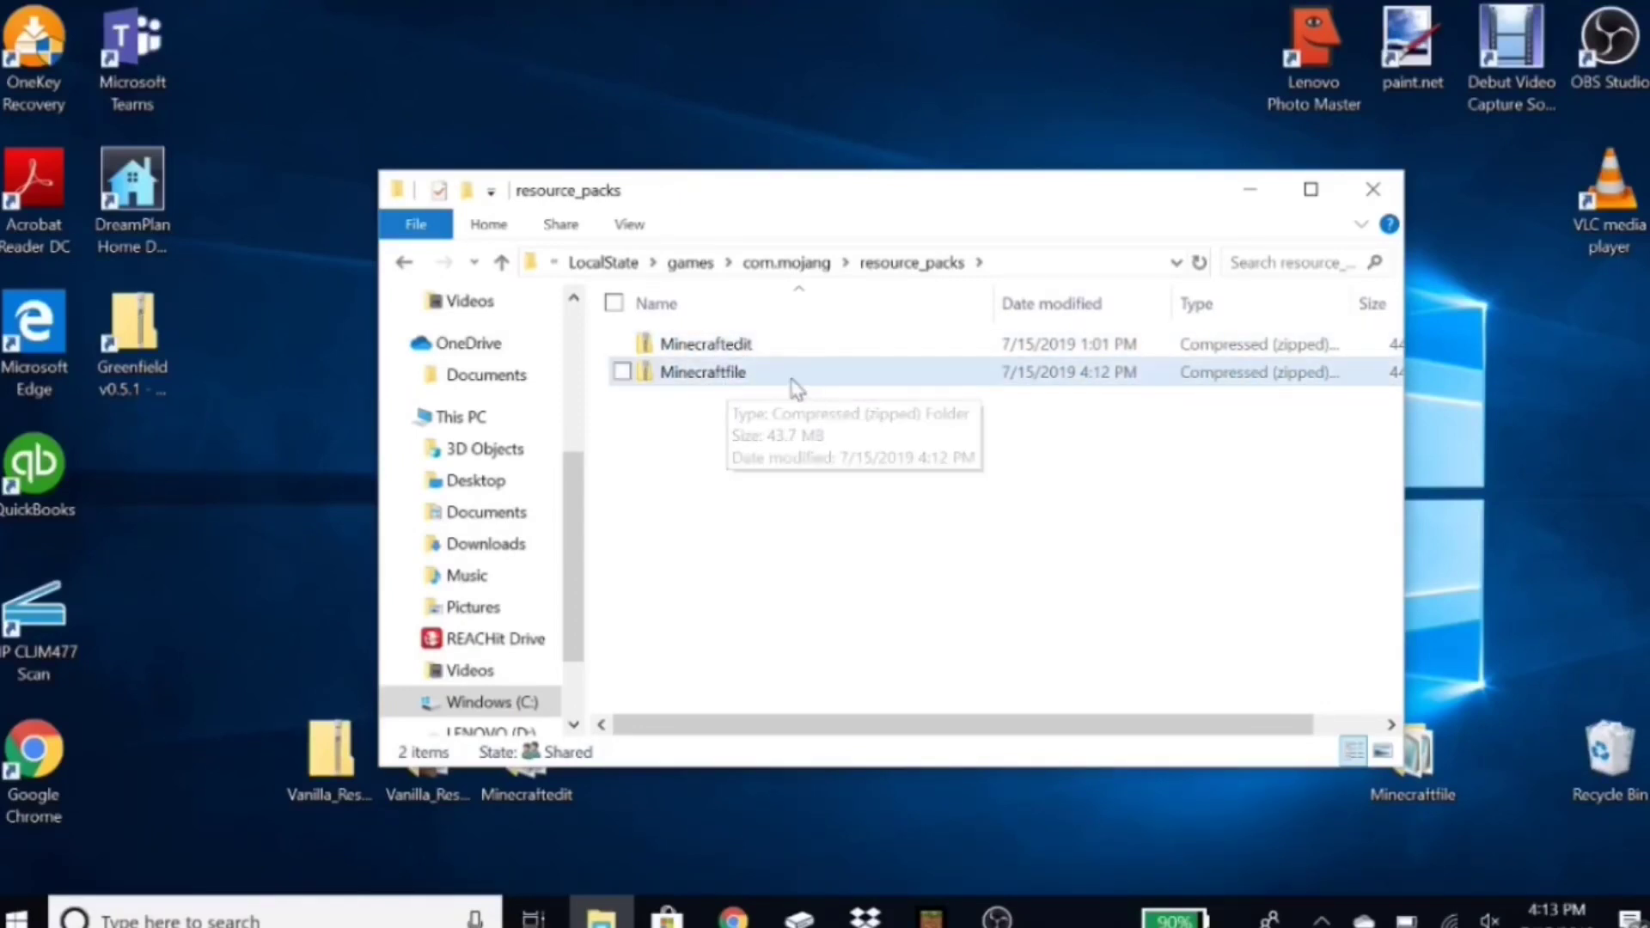
pyautogui.click(1371, 190)
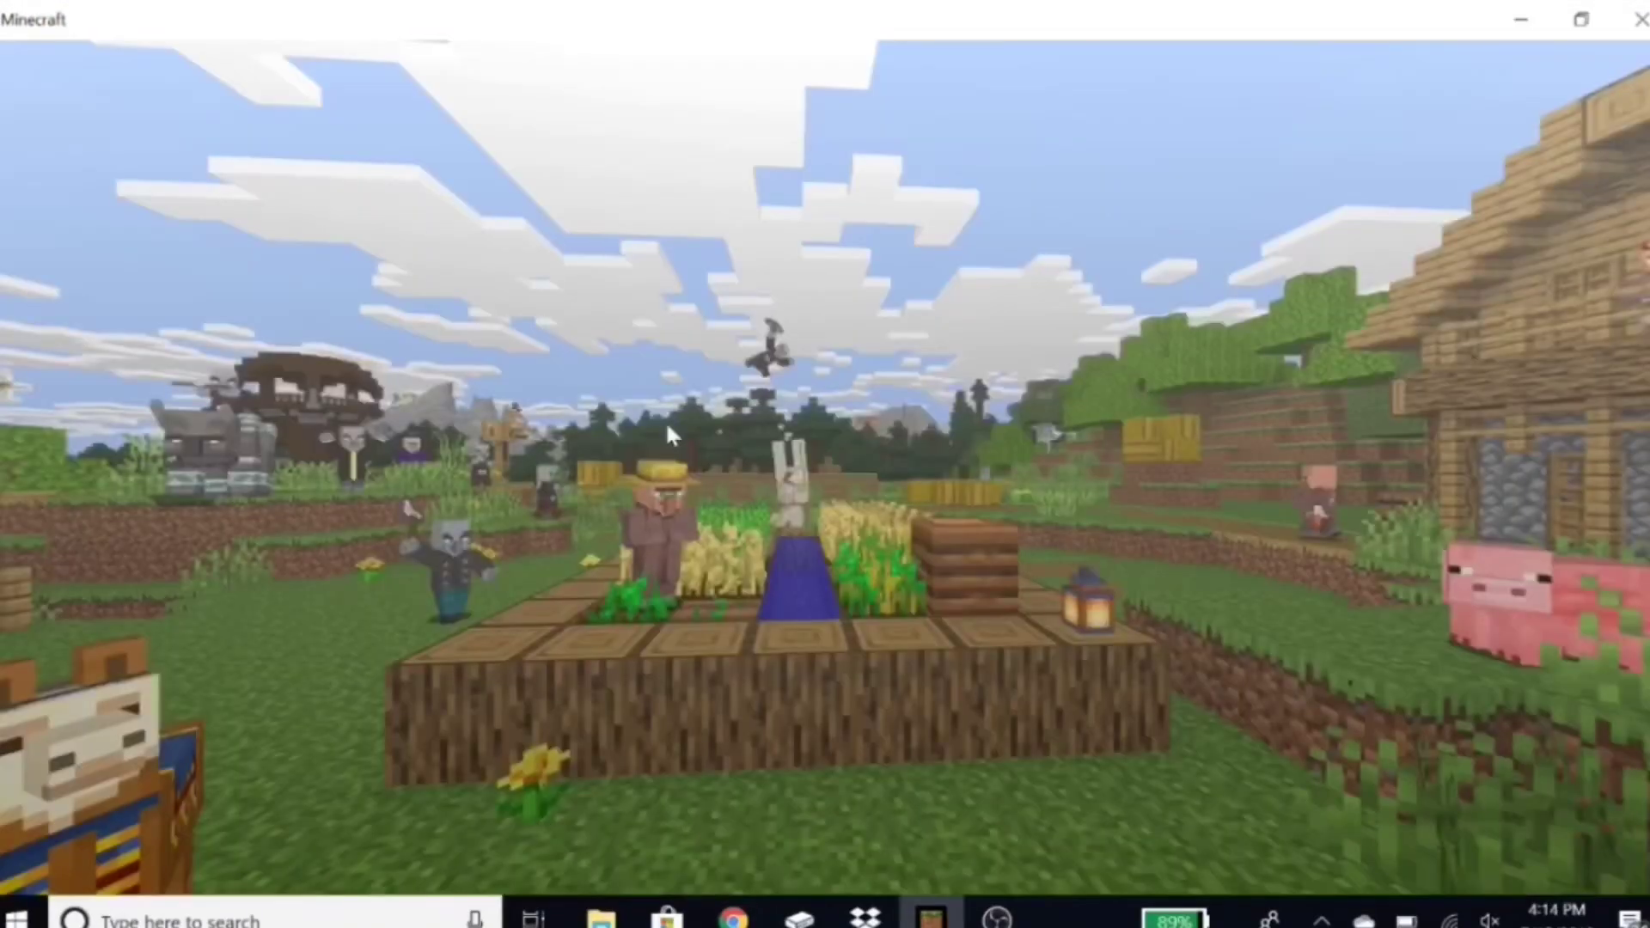
# Step: Review the Ironoak City, Mississippi world's resource pack settings, then play that world
pyautogui.click(665, 420)
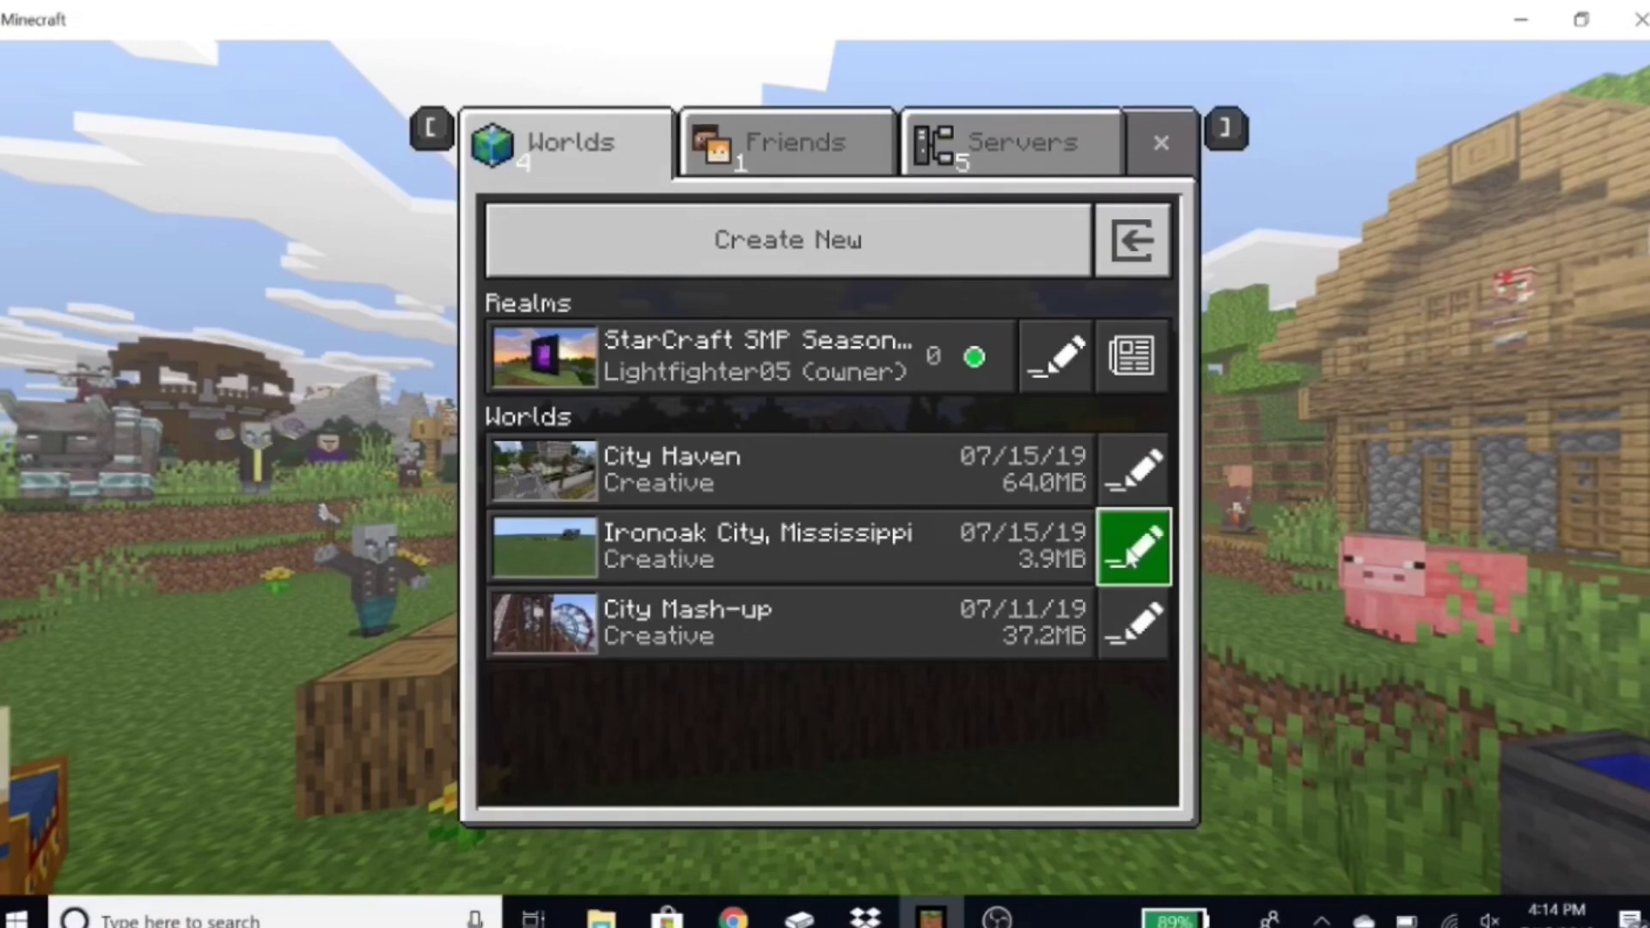
pyautogui.click(1131, 550)
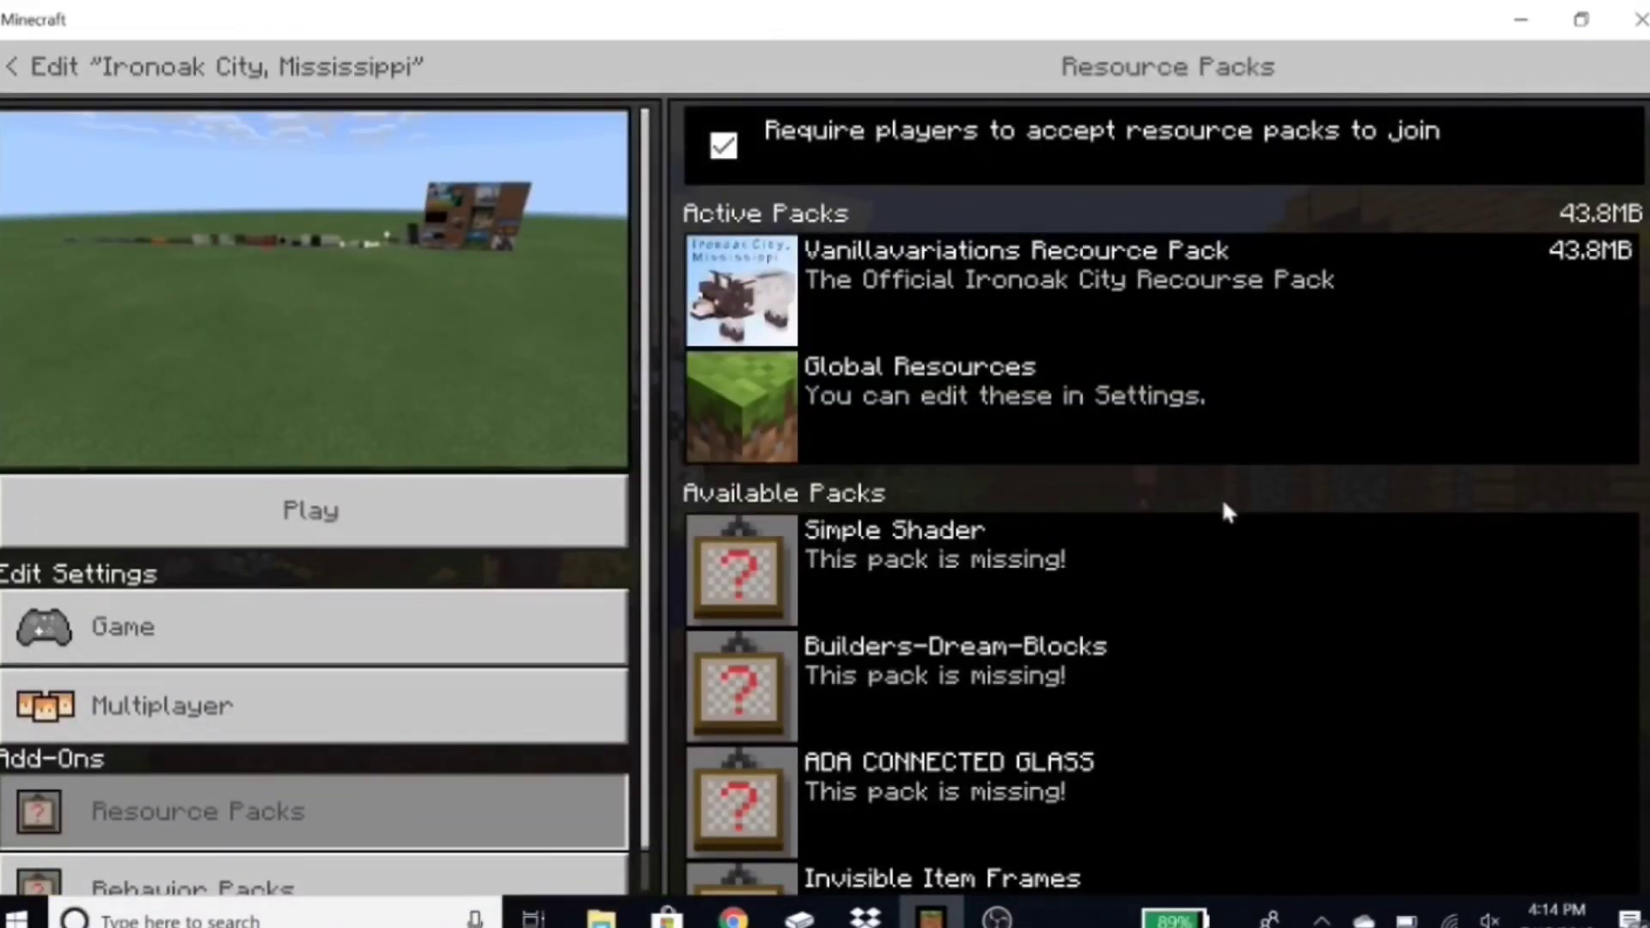
pyautogui.scroll(-3, 1225, 507)
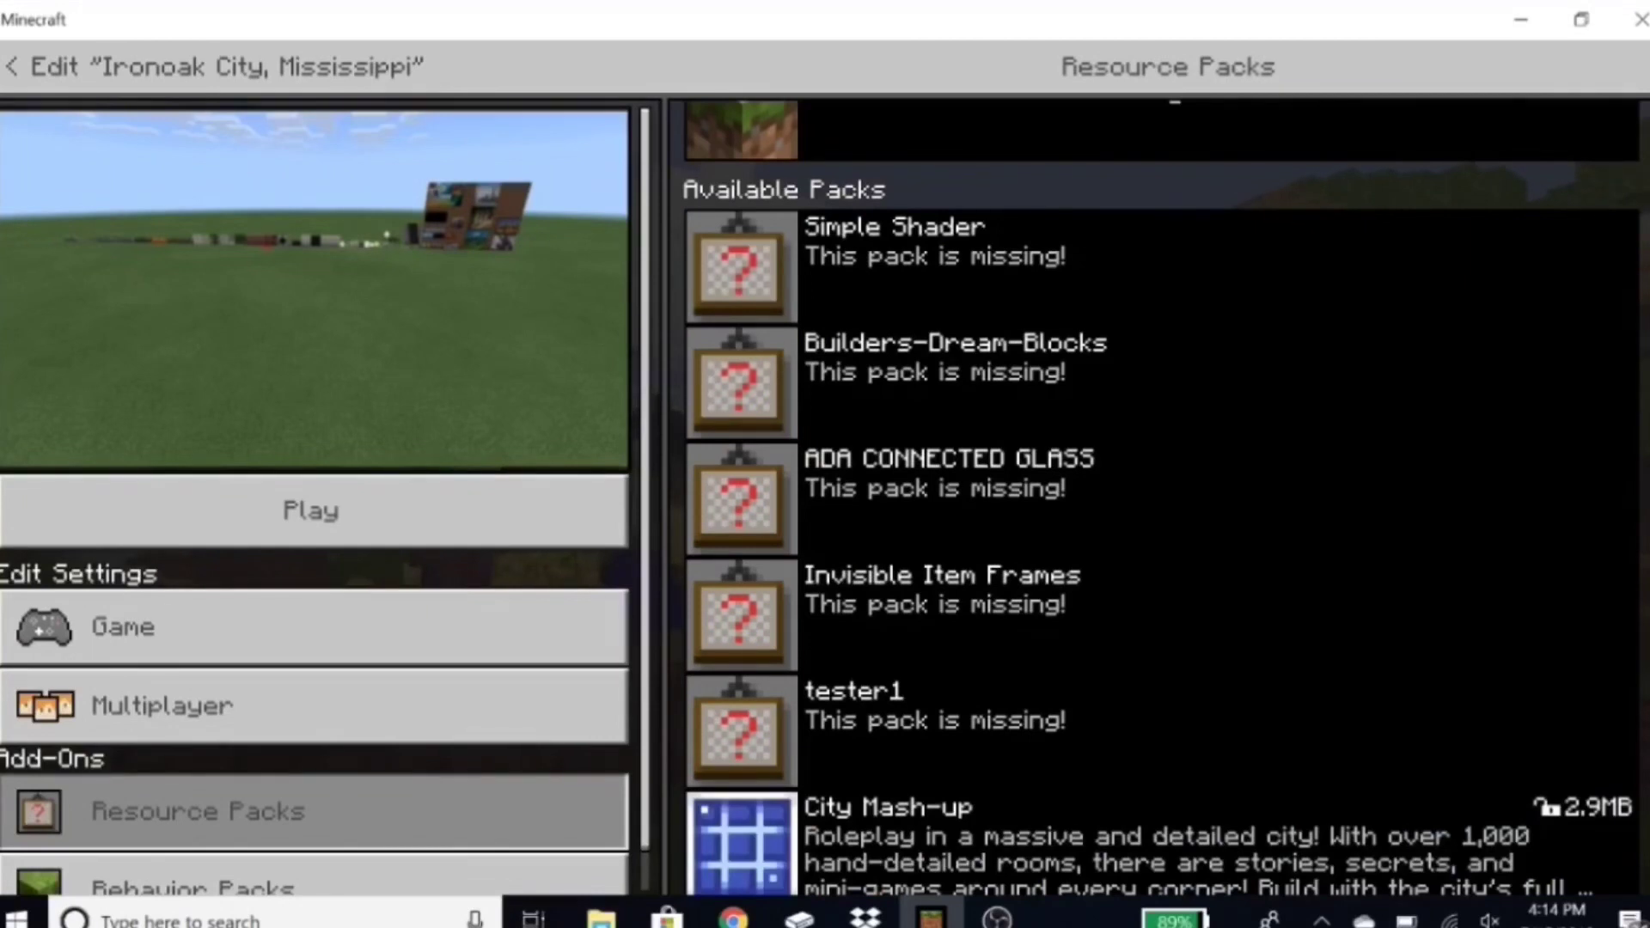
pyautogui.scroll(3, 1628, 246)
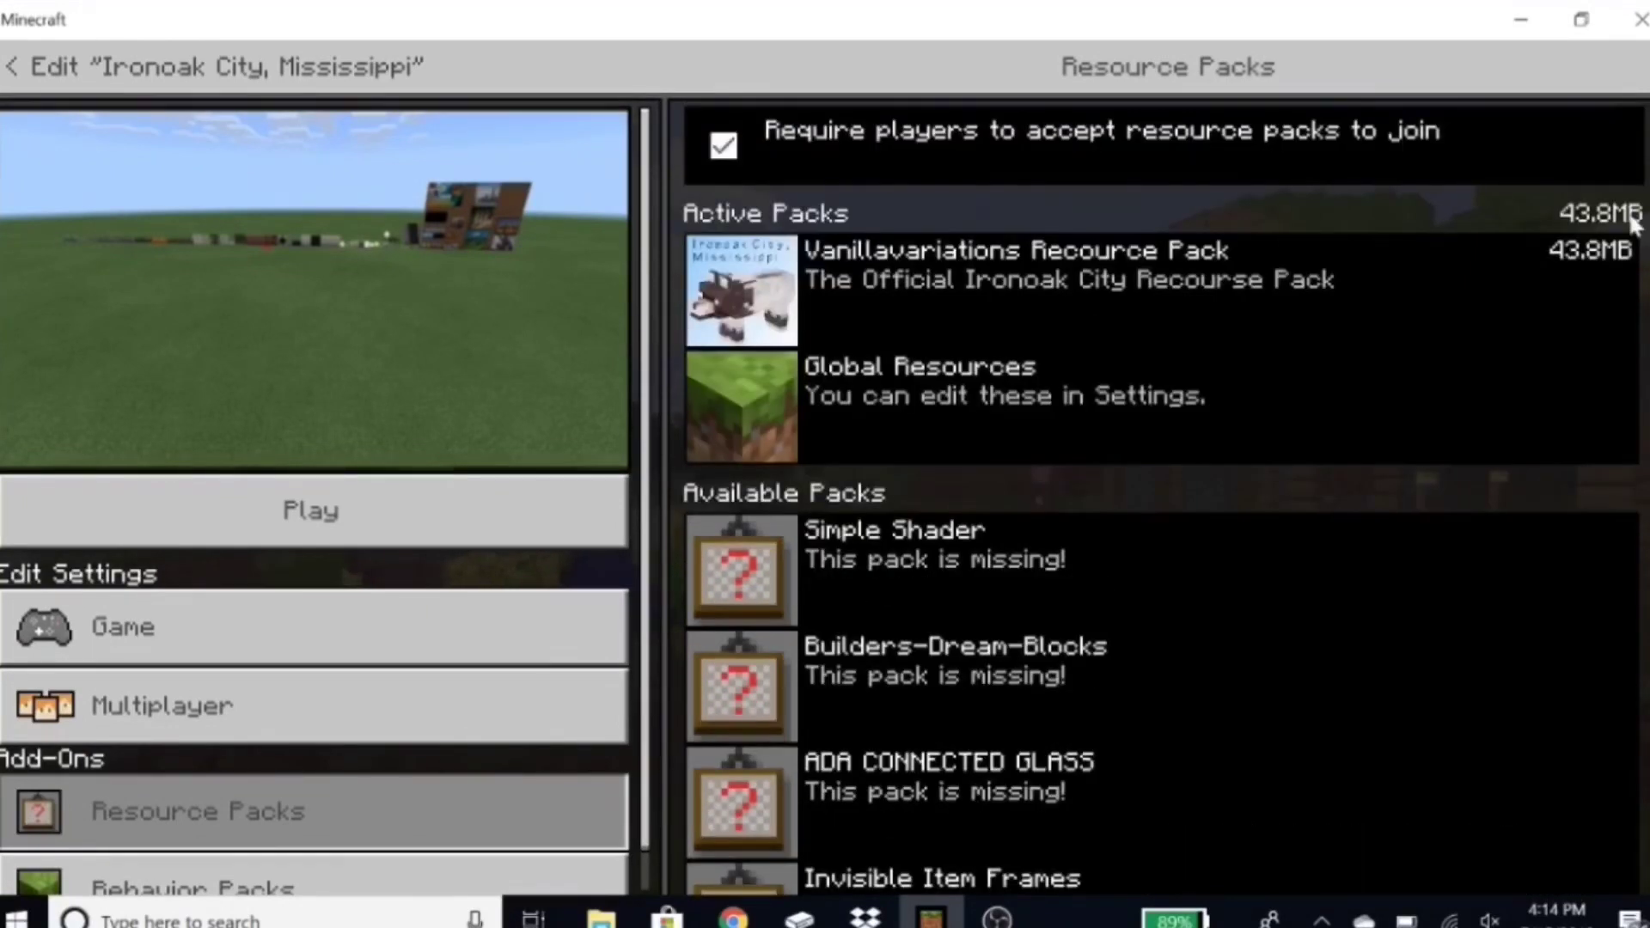
pyautogui.scroll(-1, 1634, 225)
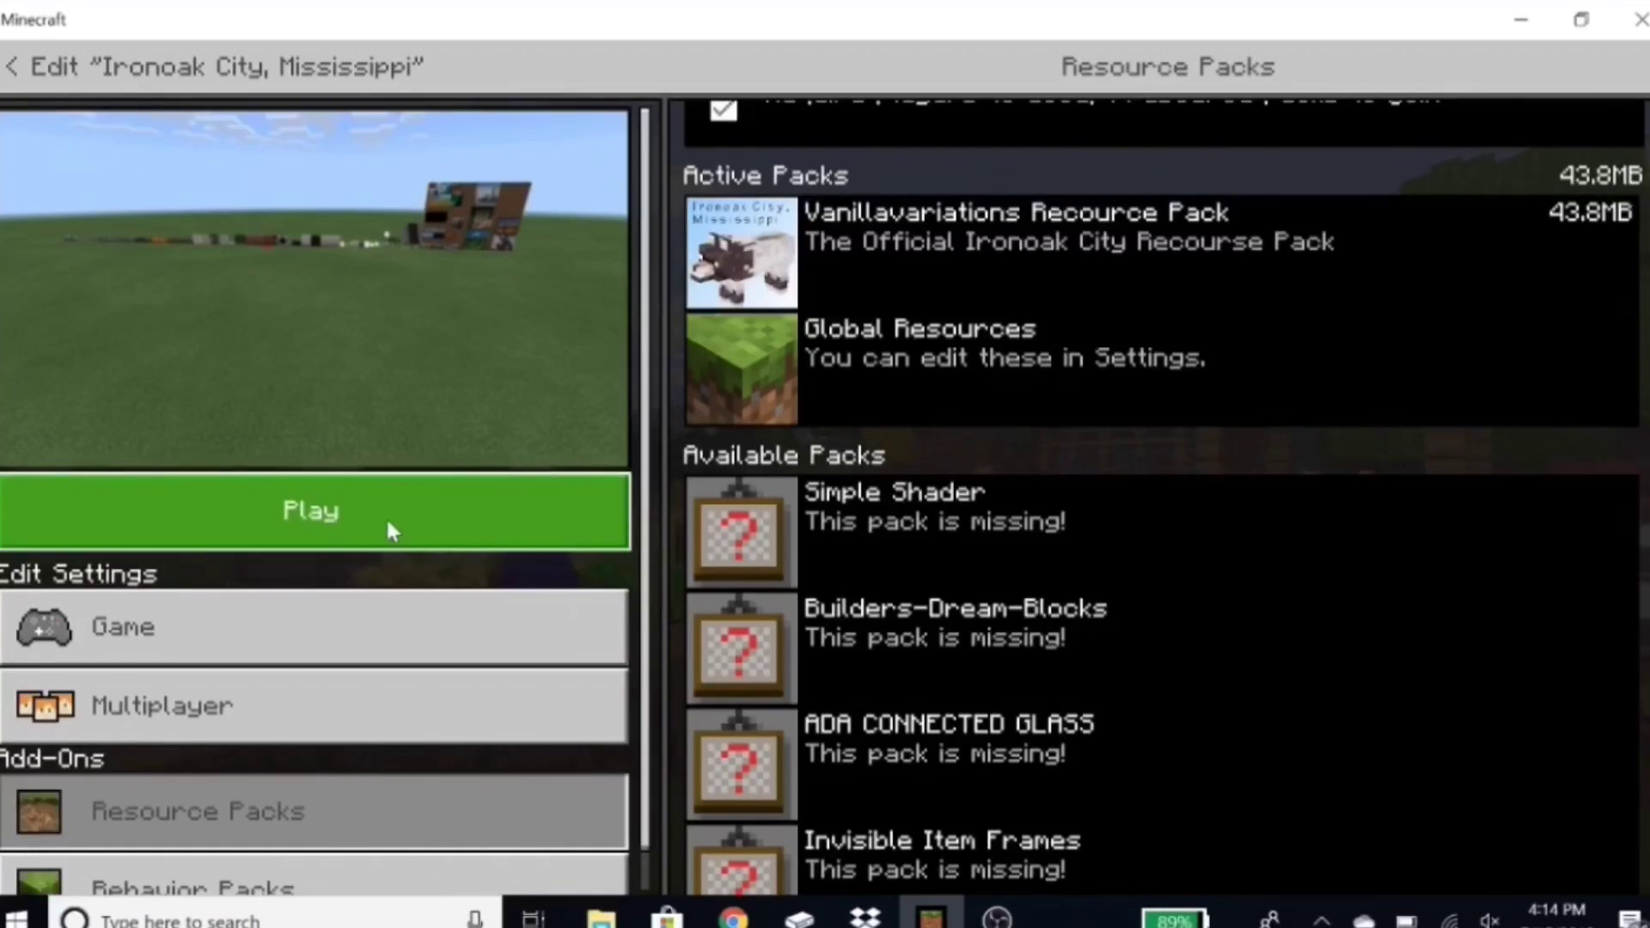
pyautogui.click(537, 507)
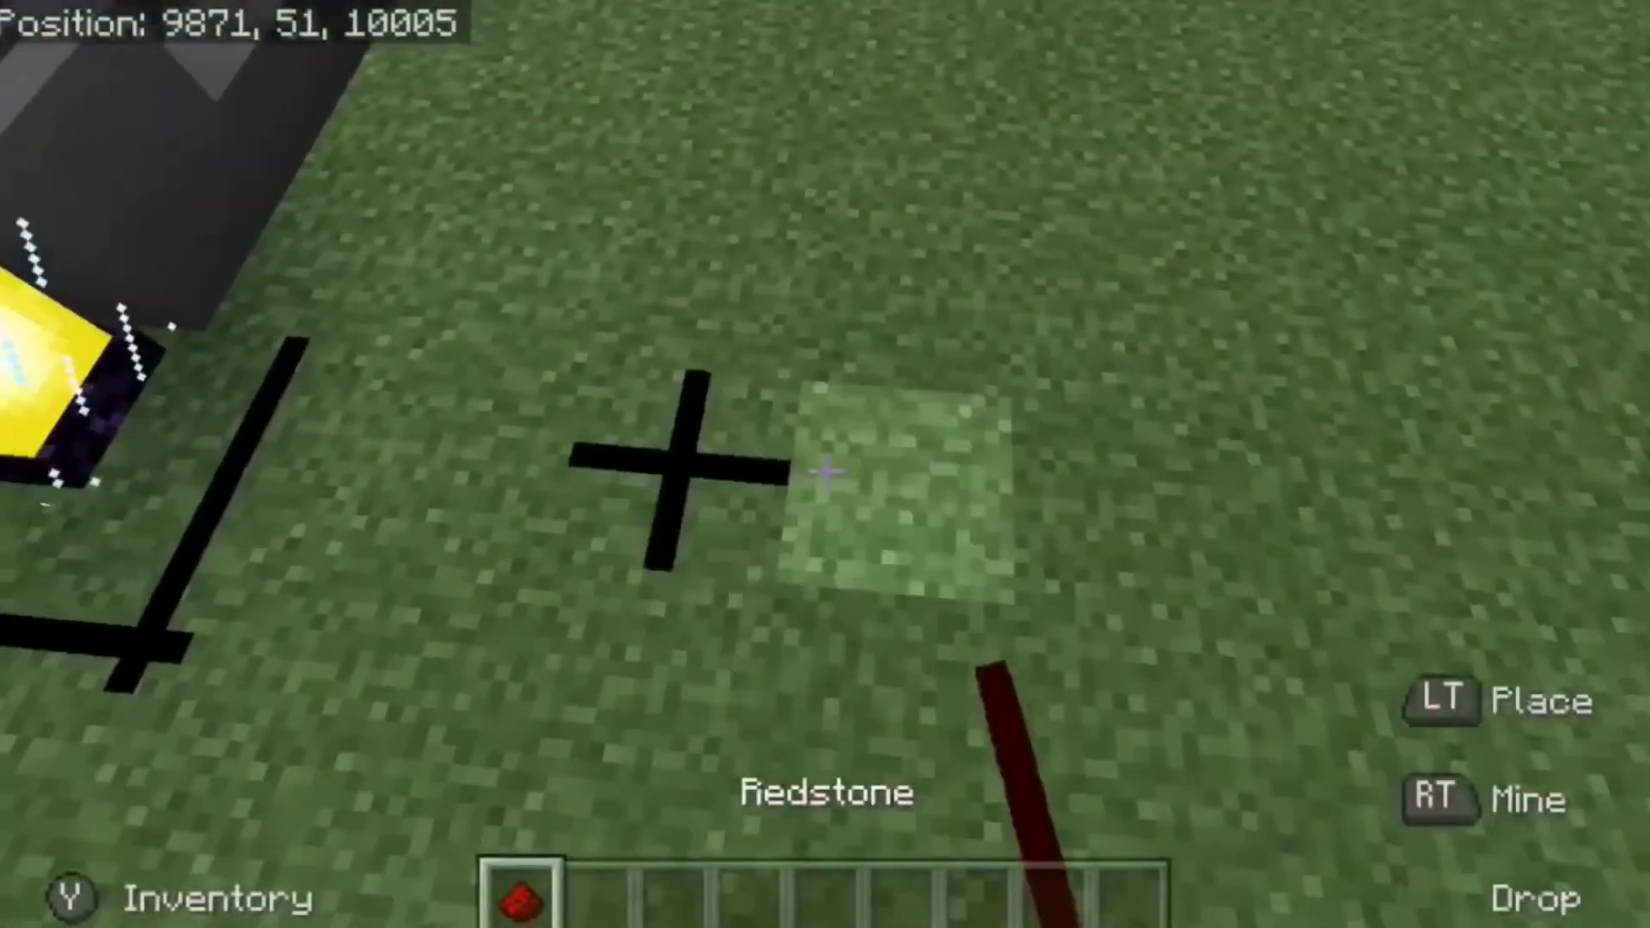
# Step: Break a grass block and walk along the retextured test blocks to the microwave
pyautogui.click(826, 471)
pyautogui.press('2')
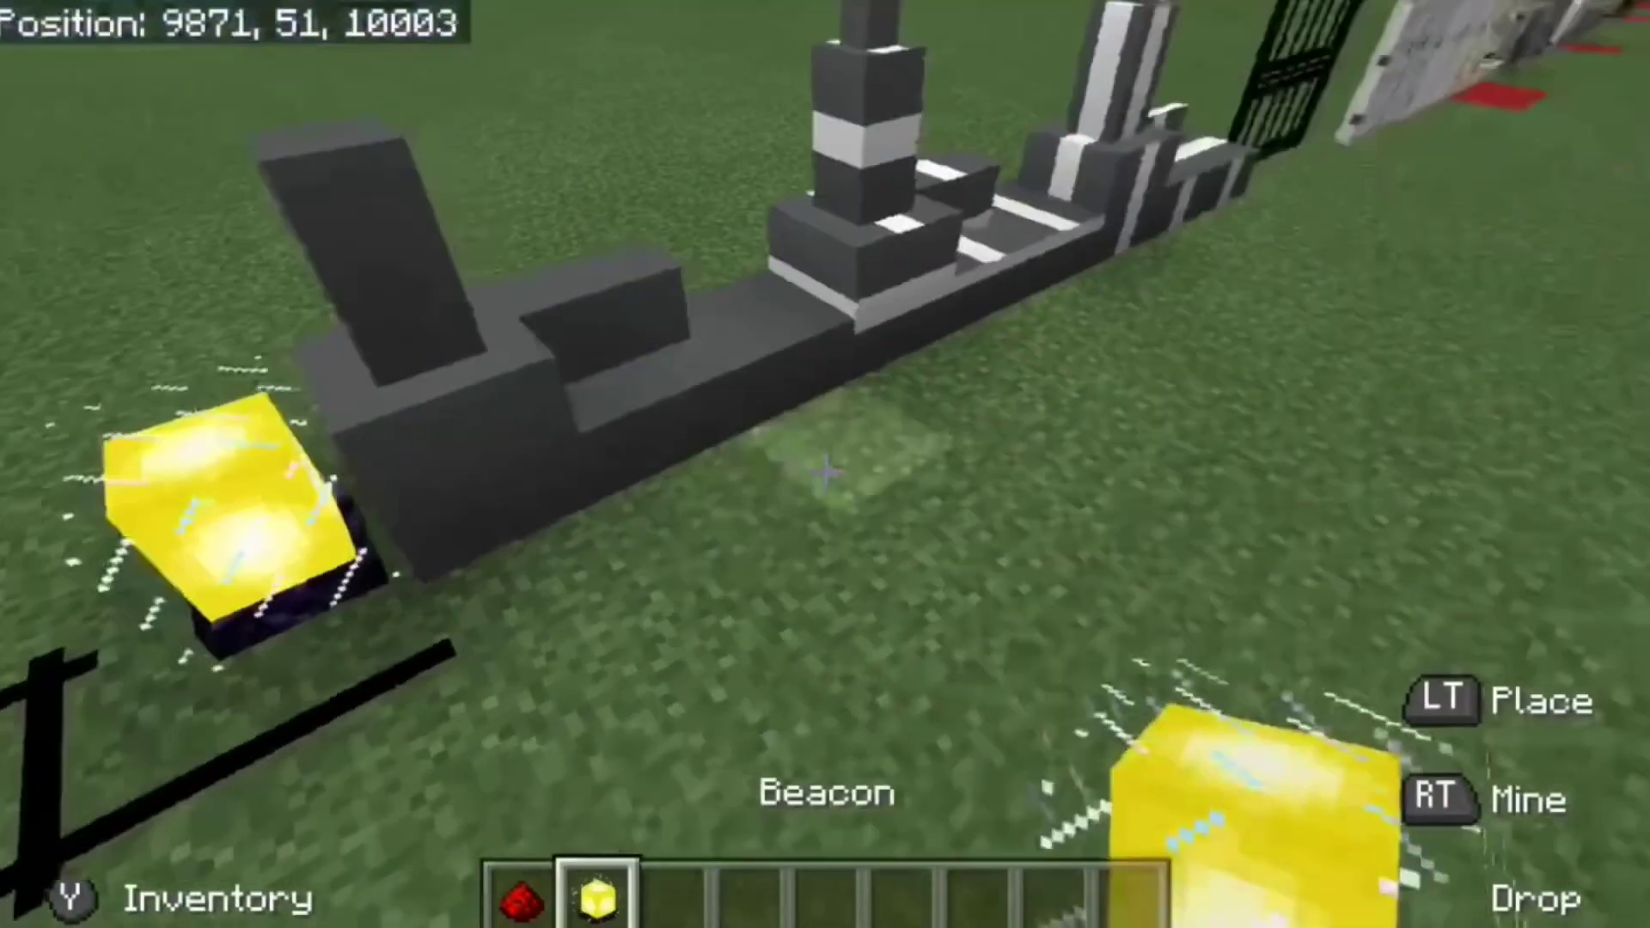
pyautogui.press('3')
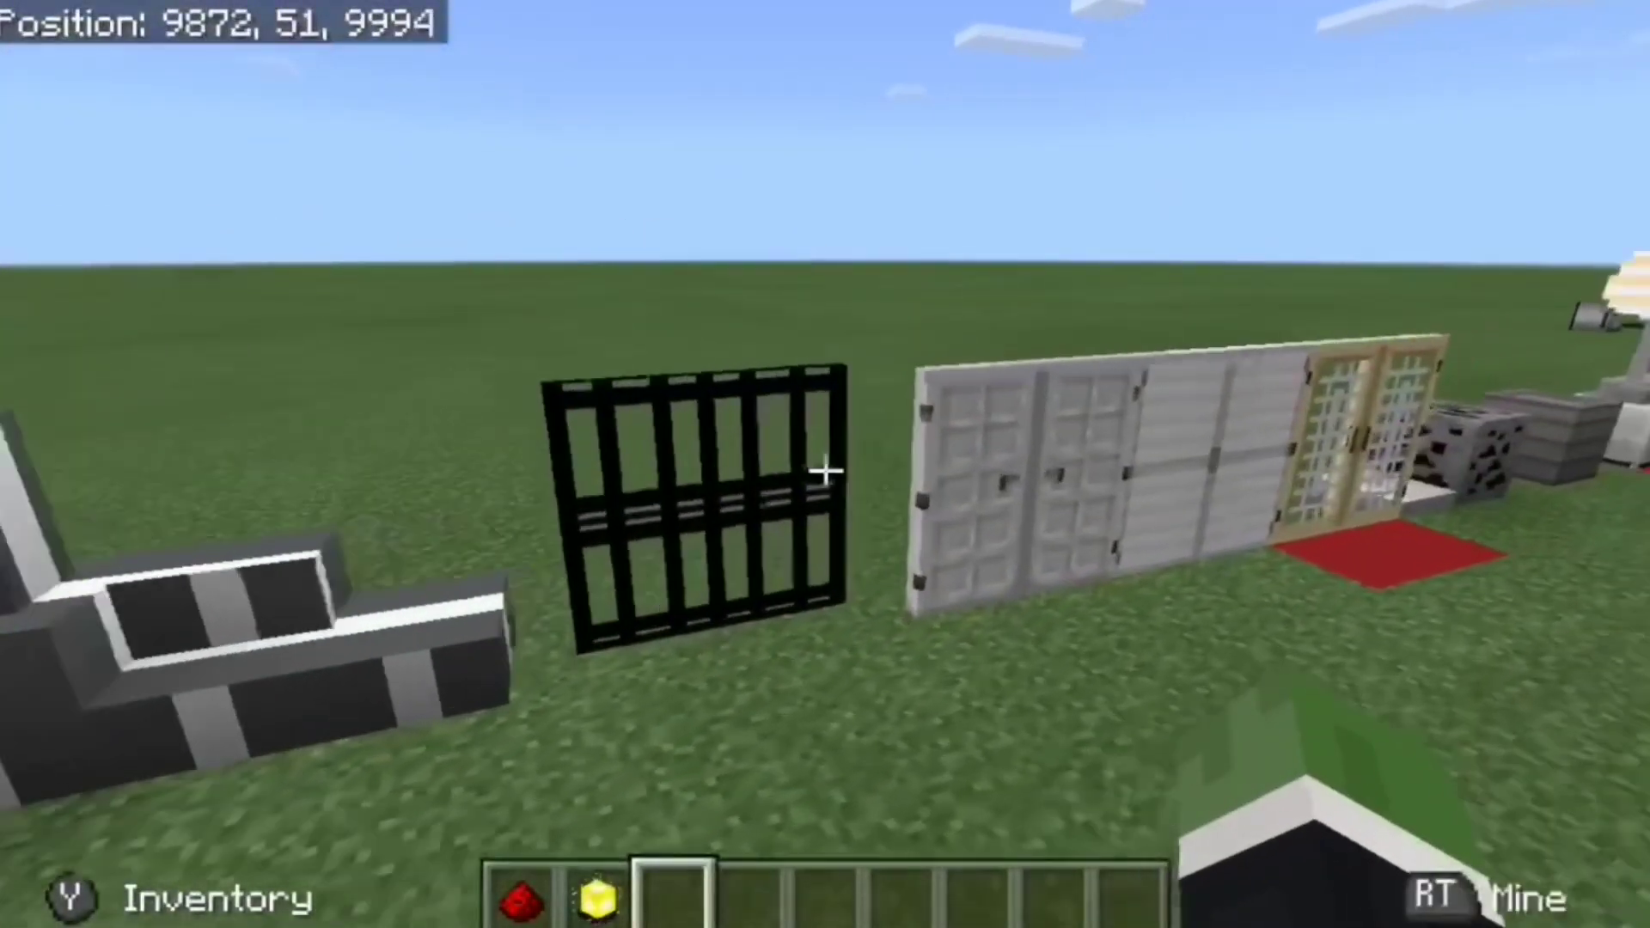
pyautogui.press('d')
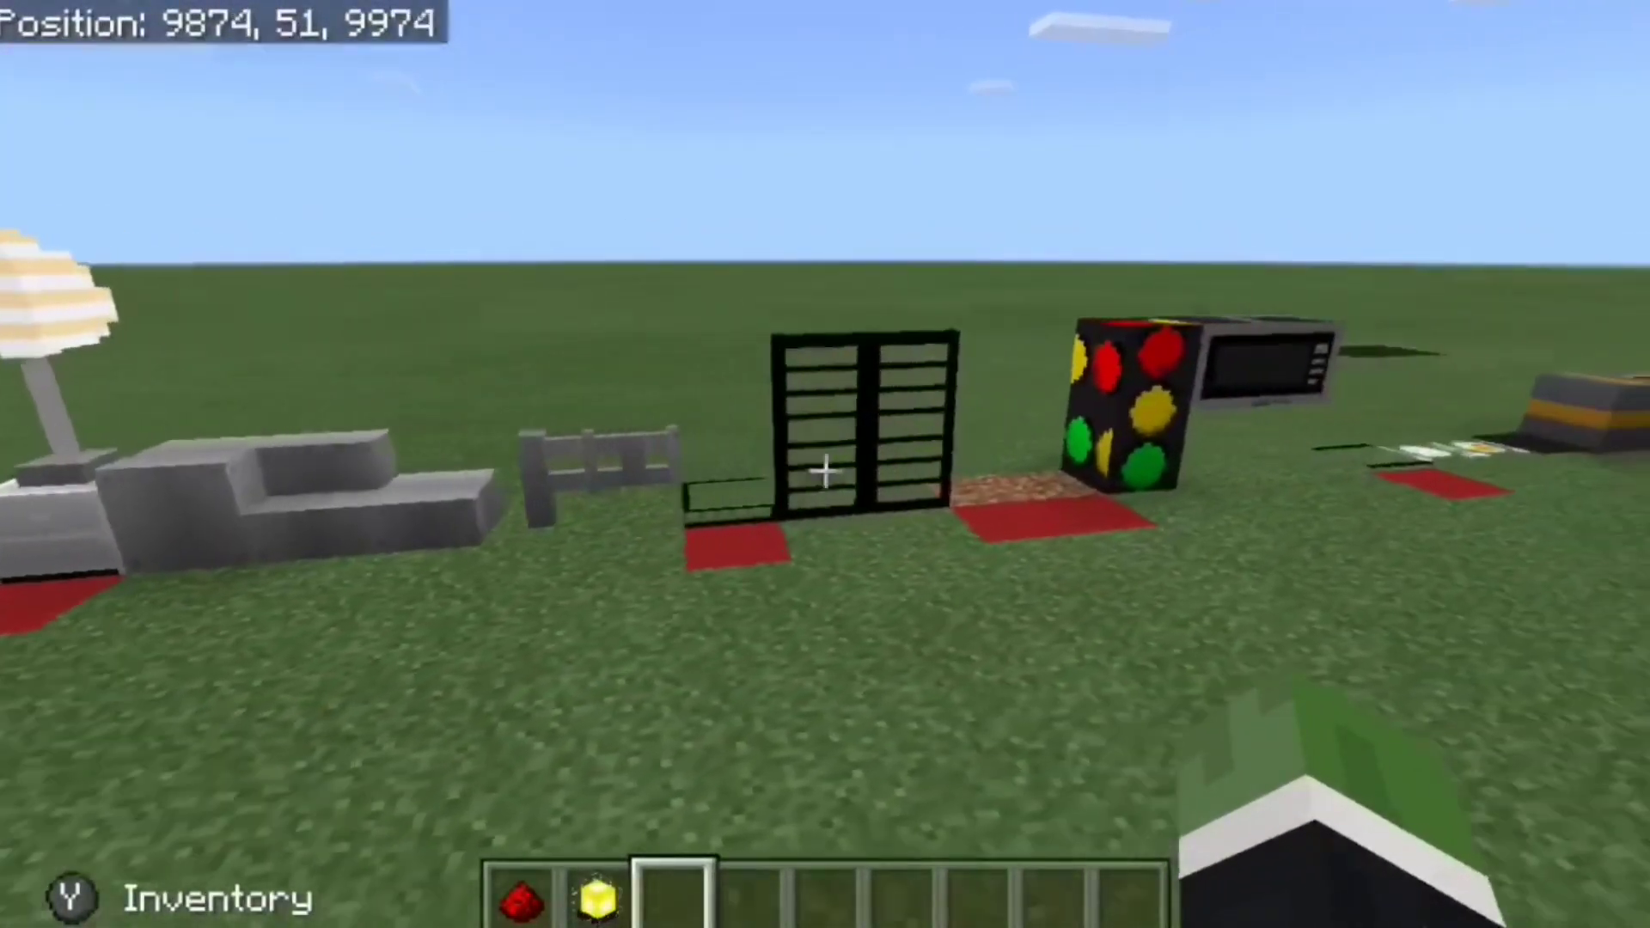
pyautogui.press('w')
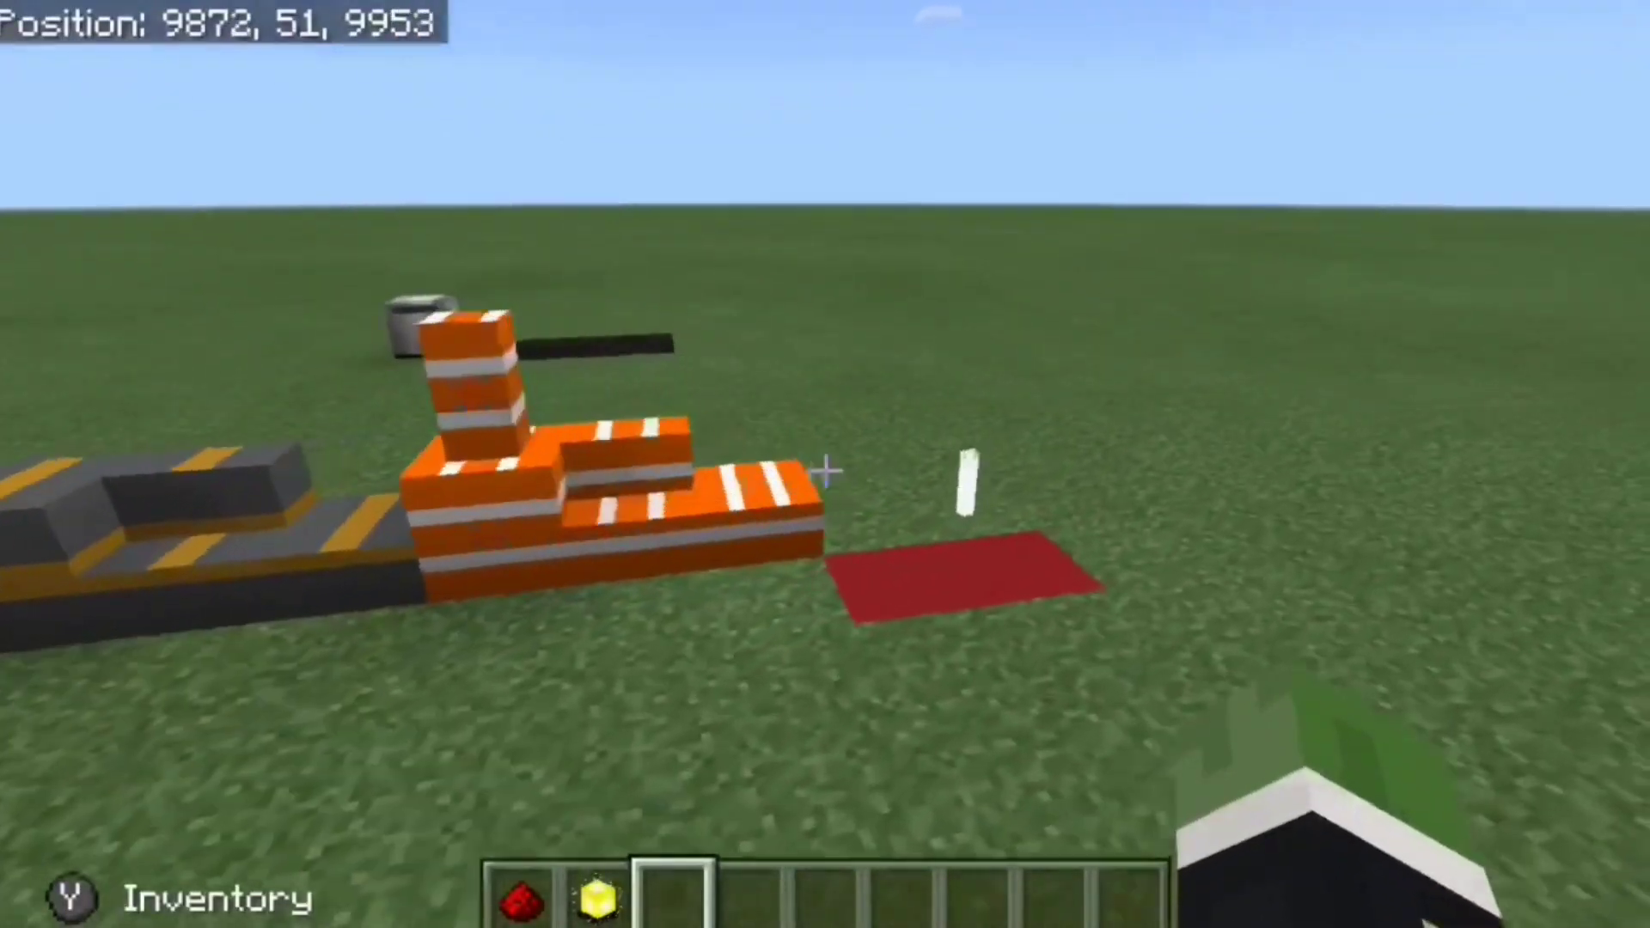
pyautogui.press('w')
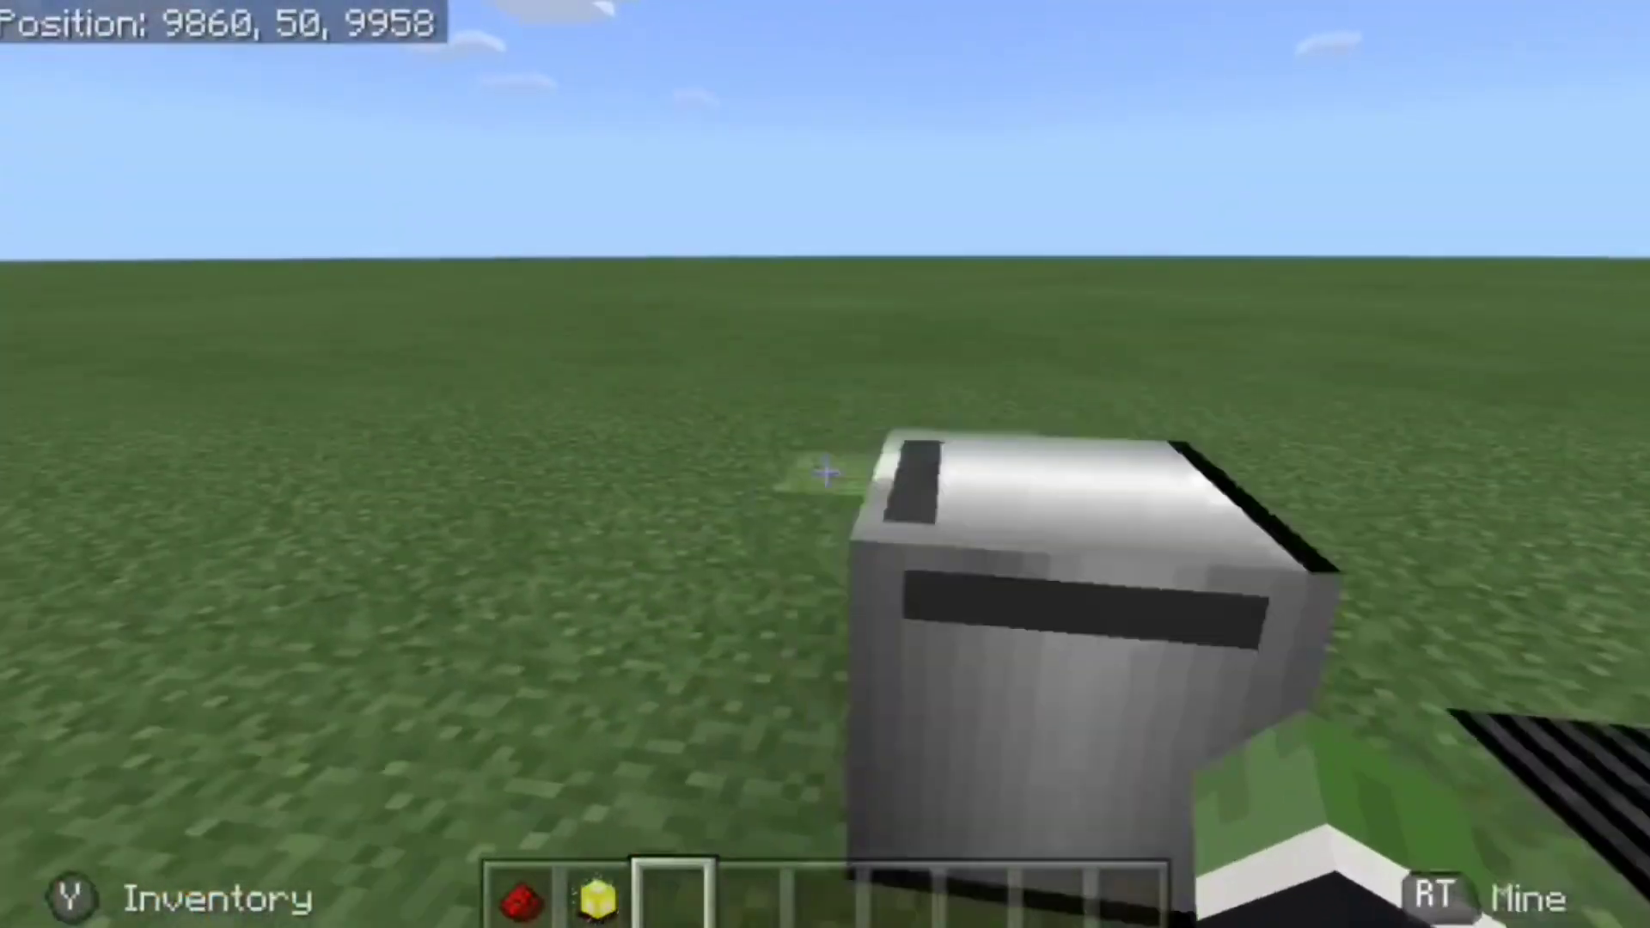
# Step: Take the Jungle Pressure Plate from the creative inventory and hold the Birch Pressure Plate
pyautogui.press('e')
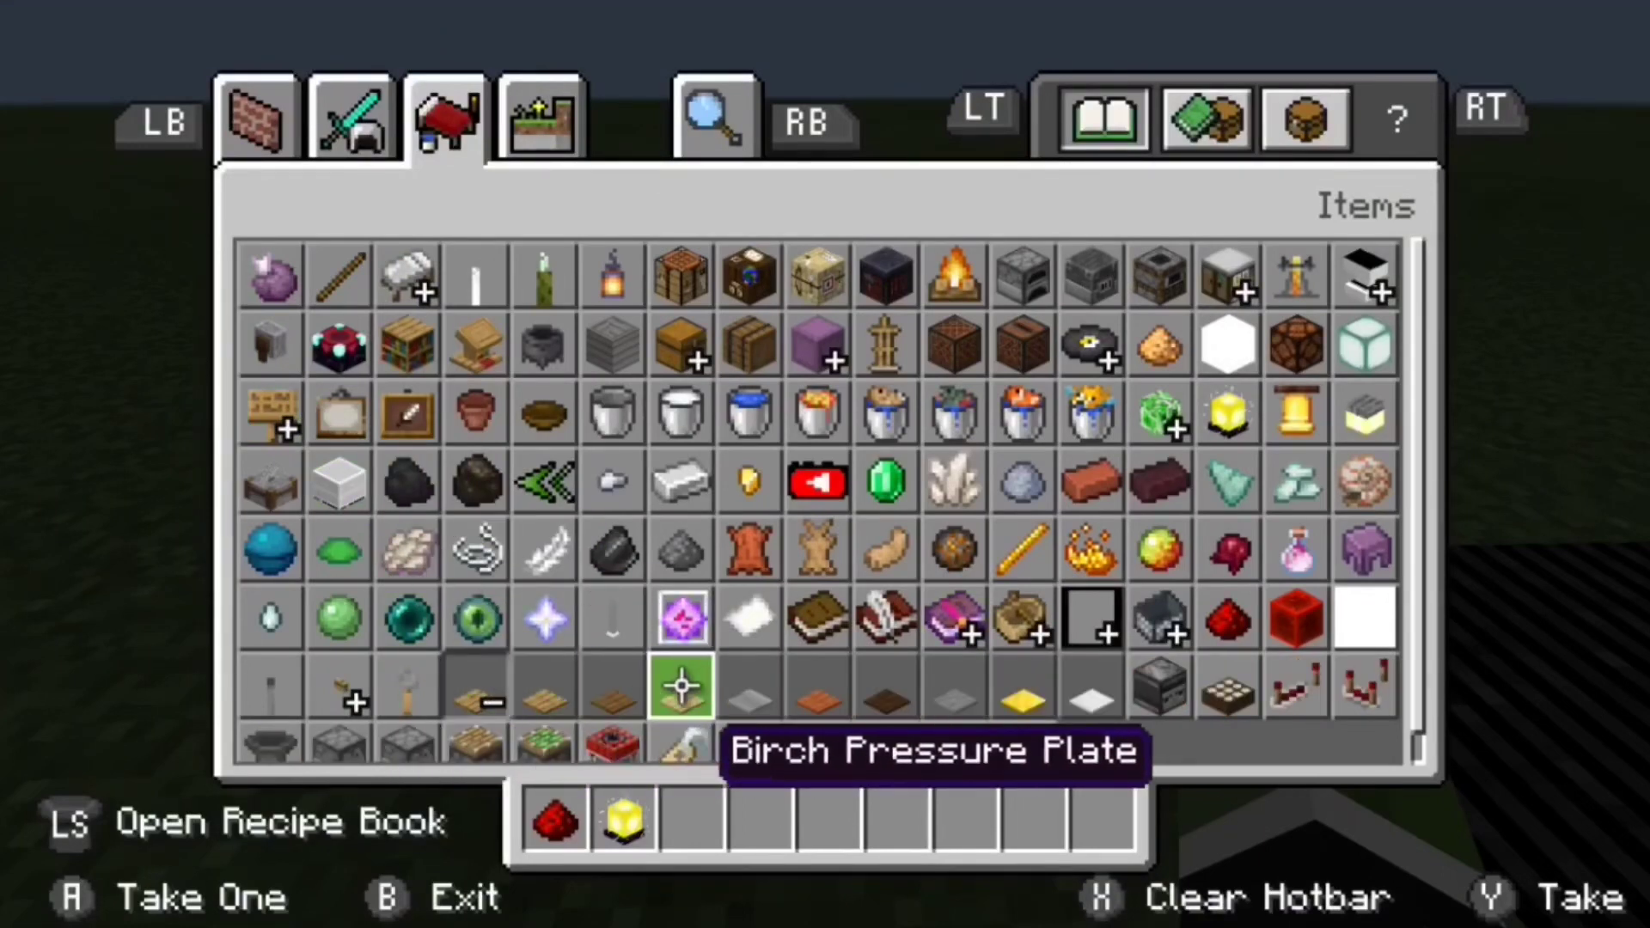
pyautogui.click(749, 685)
pyautogui.press('e')
pyautogui.press('s')
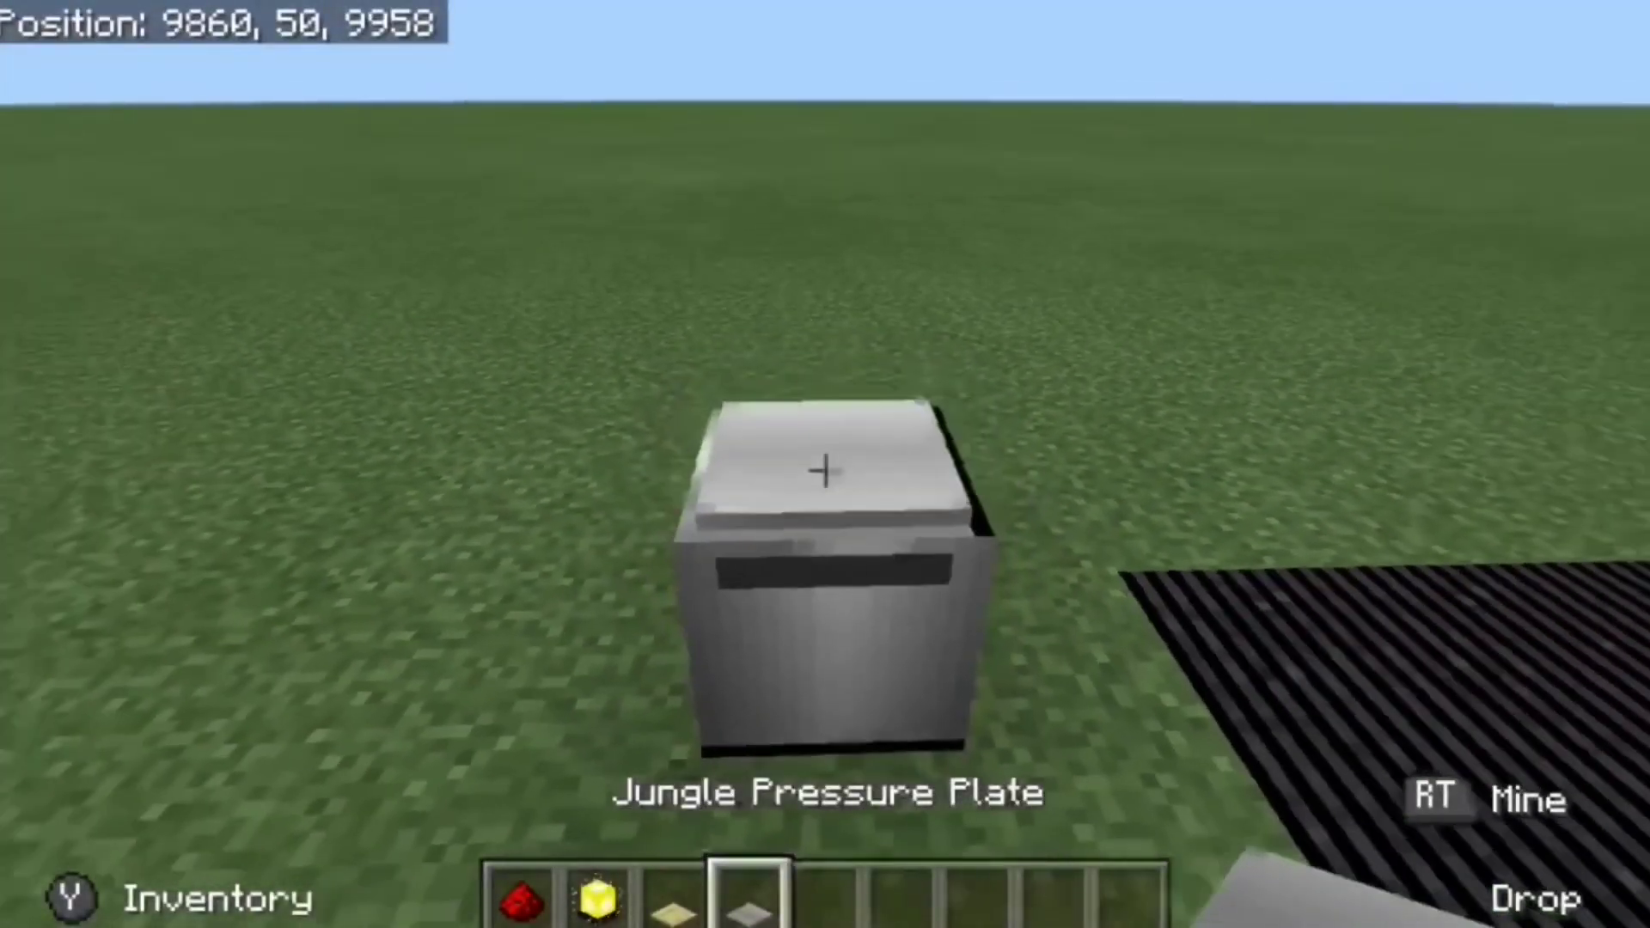
pyautogui.press('w')
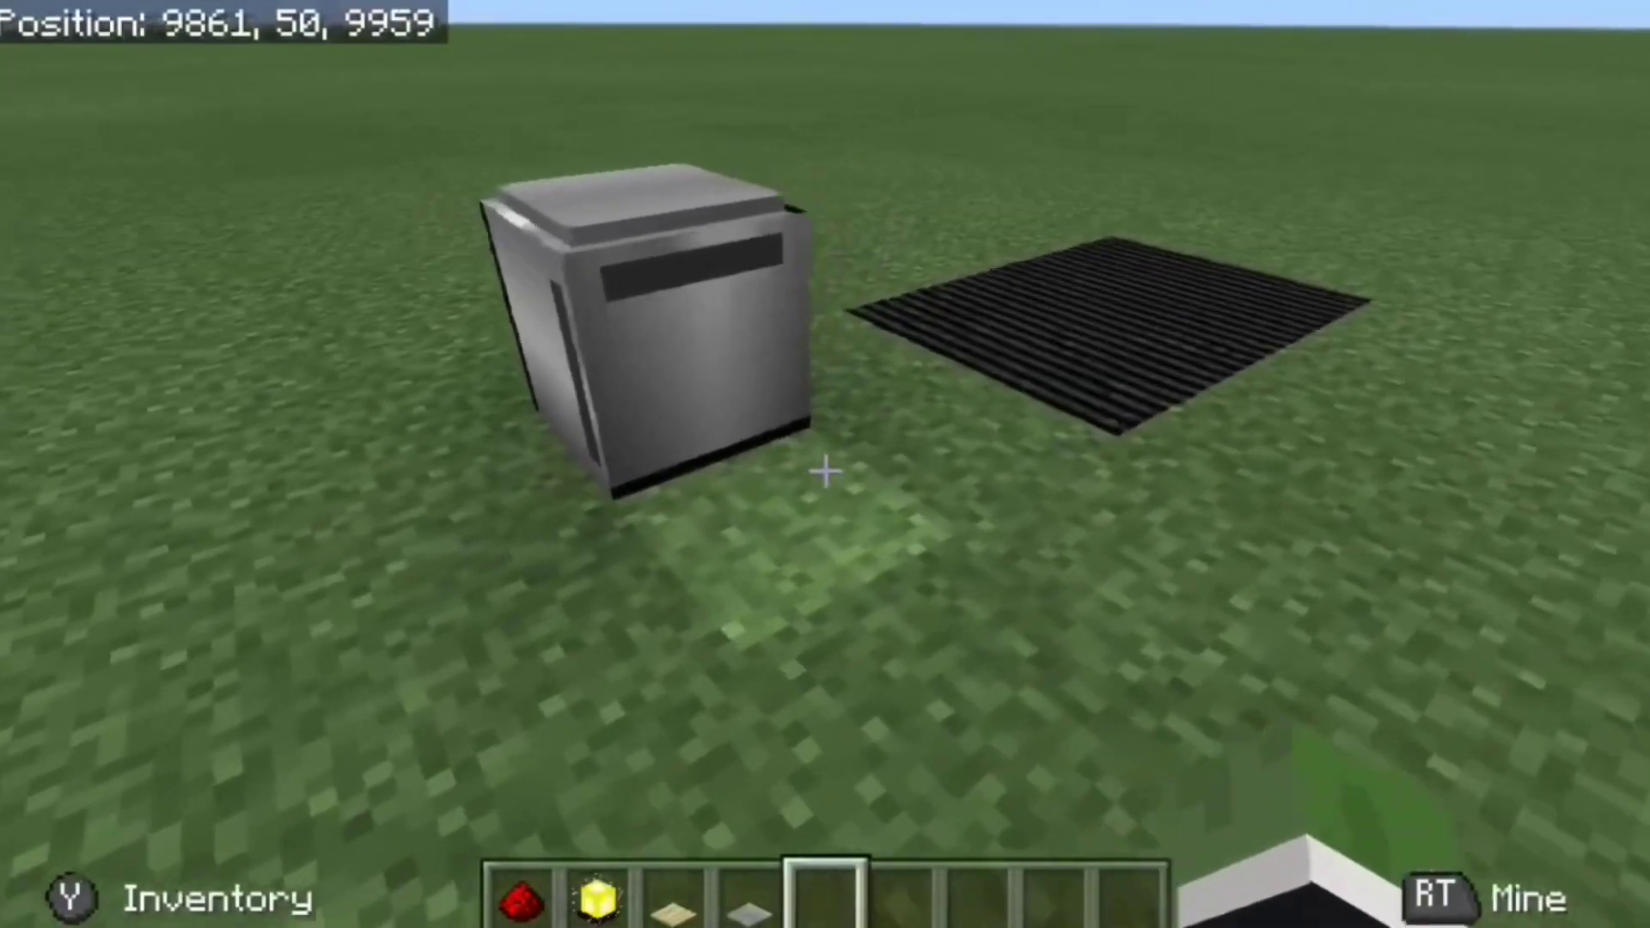
pyautogui.press('w')
pyautogui.press('3')
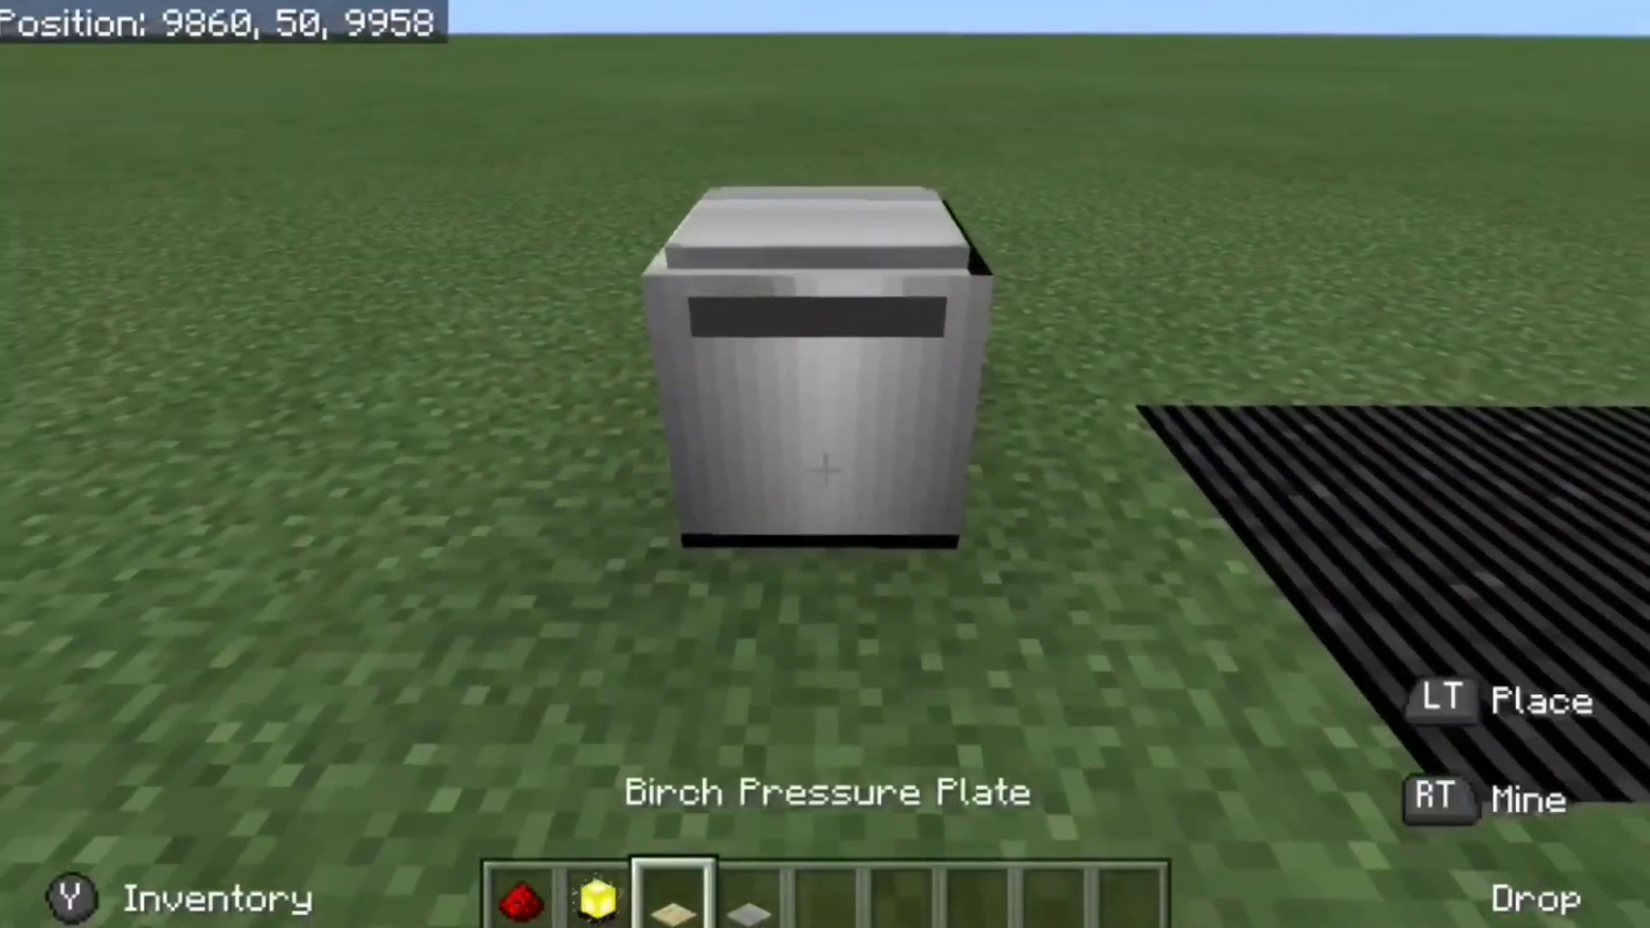
# Step: Take Oak Wood from the inventory and place two Oak Wood blocks beside the microwave
pyautogui.press('e')
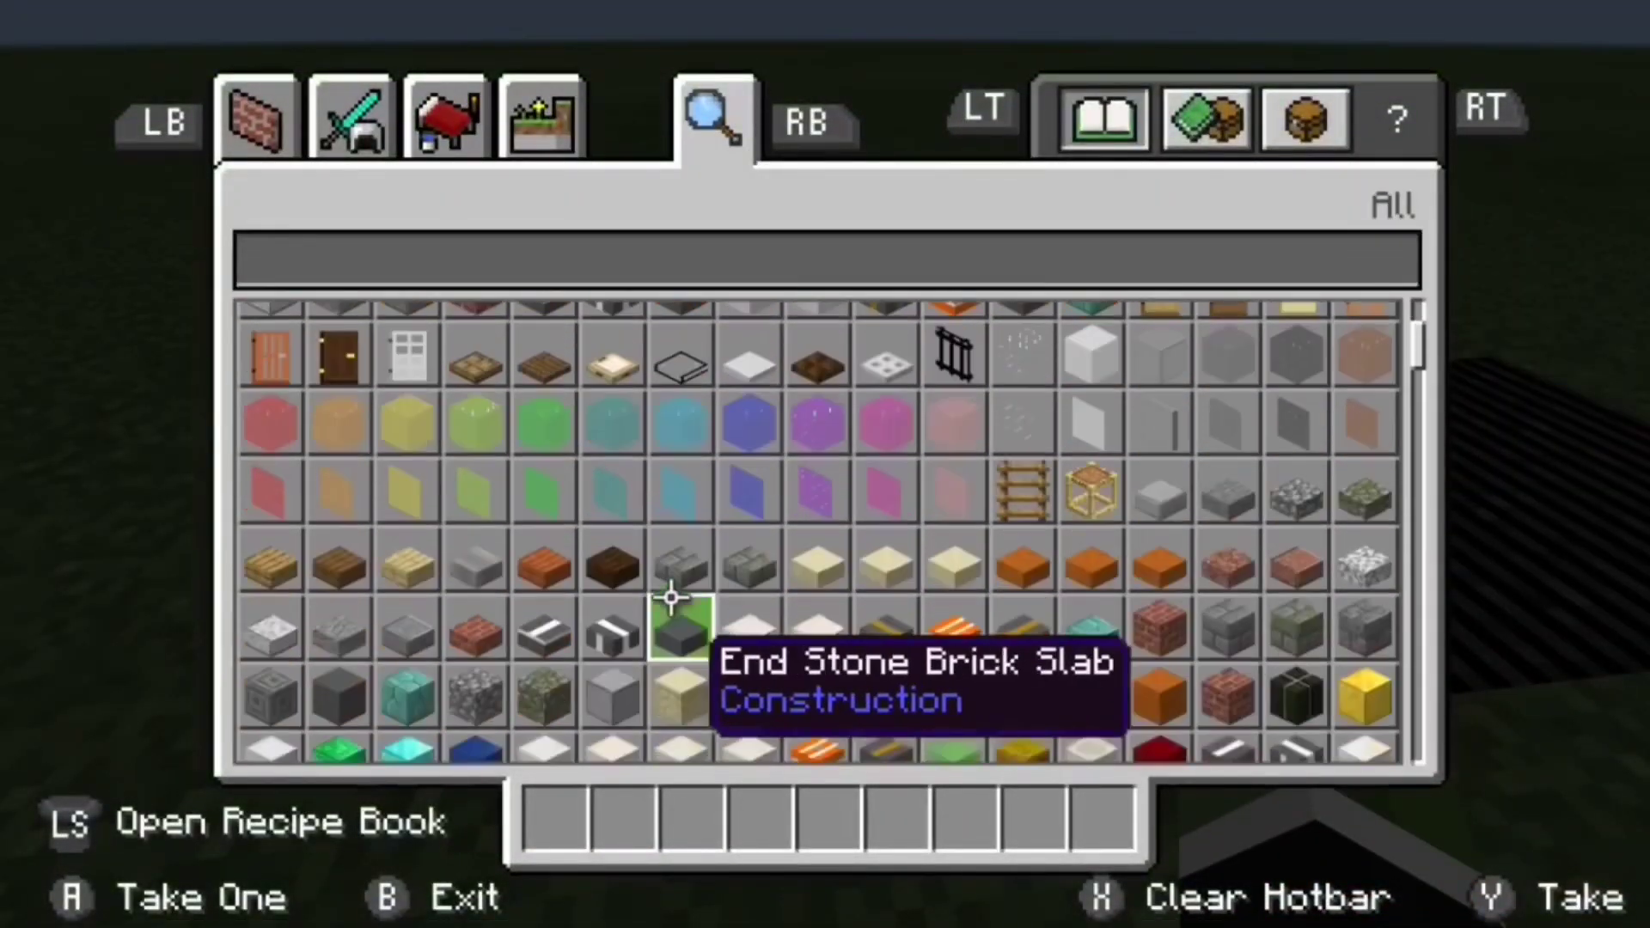
pyautogui.scroll(-5, 760, 425)
pyautogui.click(1368, 534)
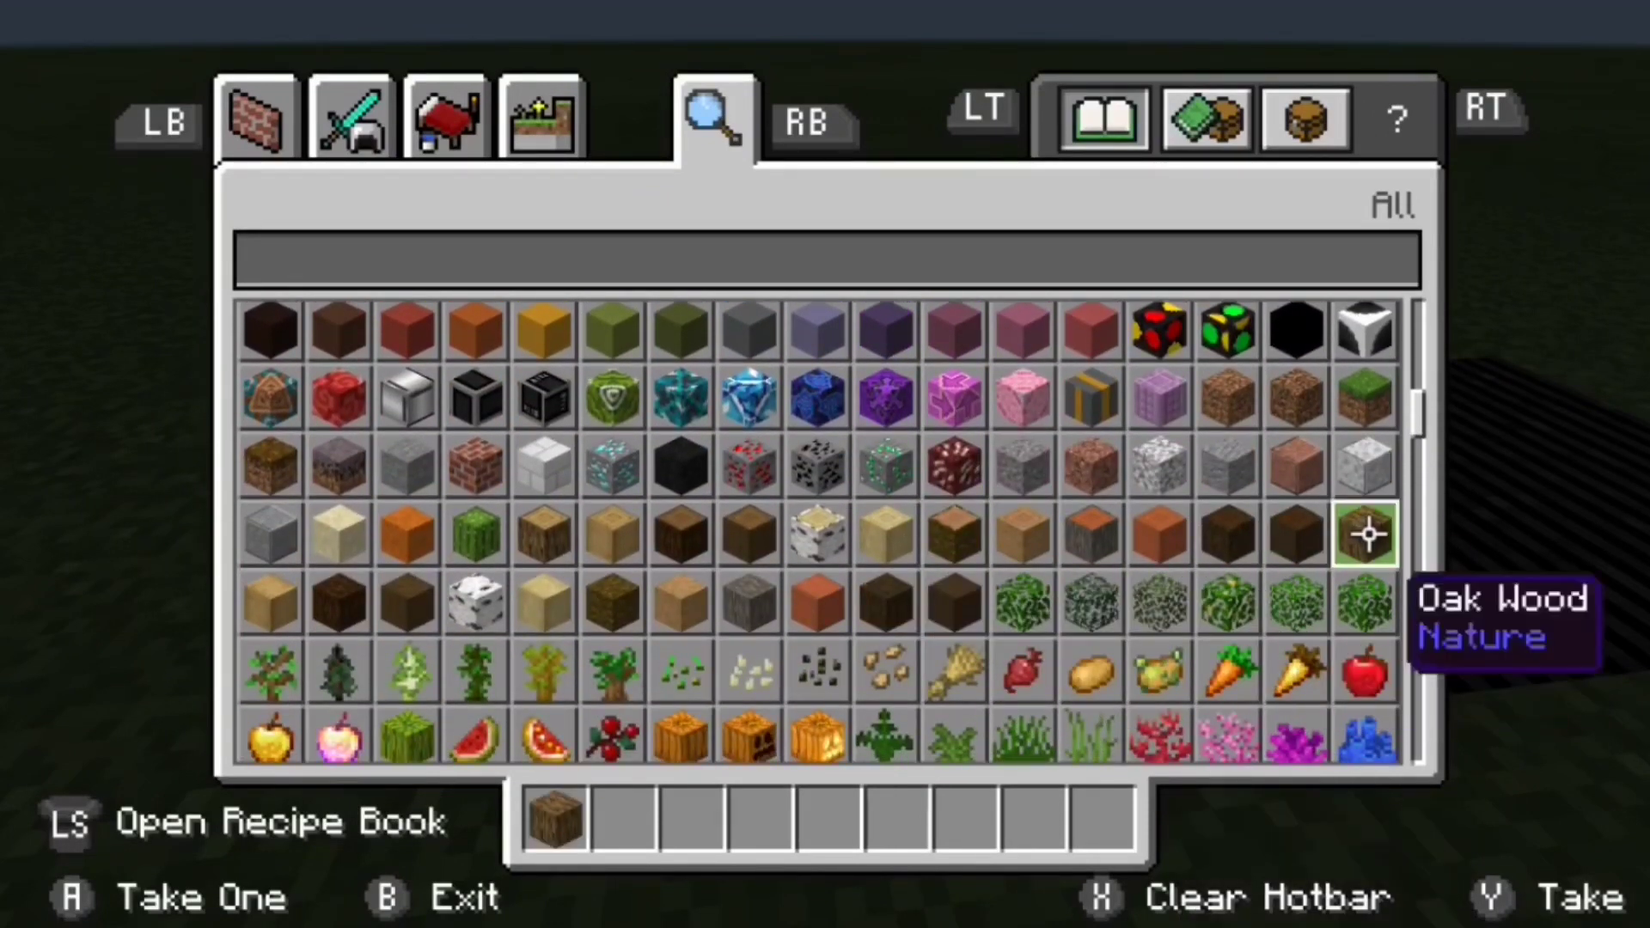
pyautogui.press('e')
pyautogui.rightClick(825, 464)
pyautogui.rightClick(825, 464)
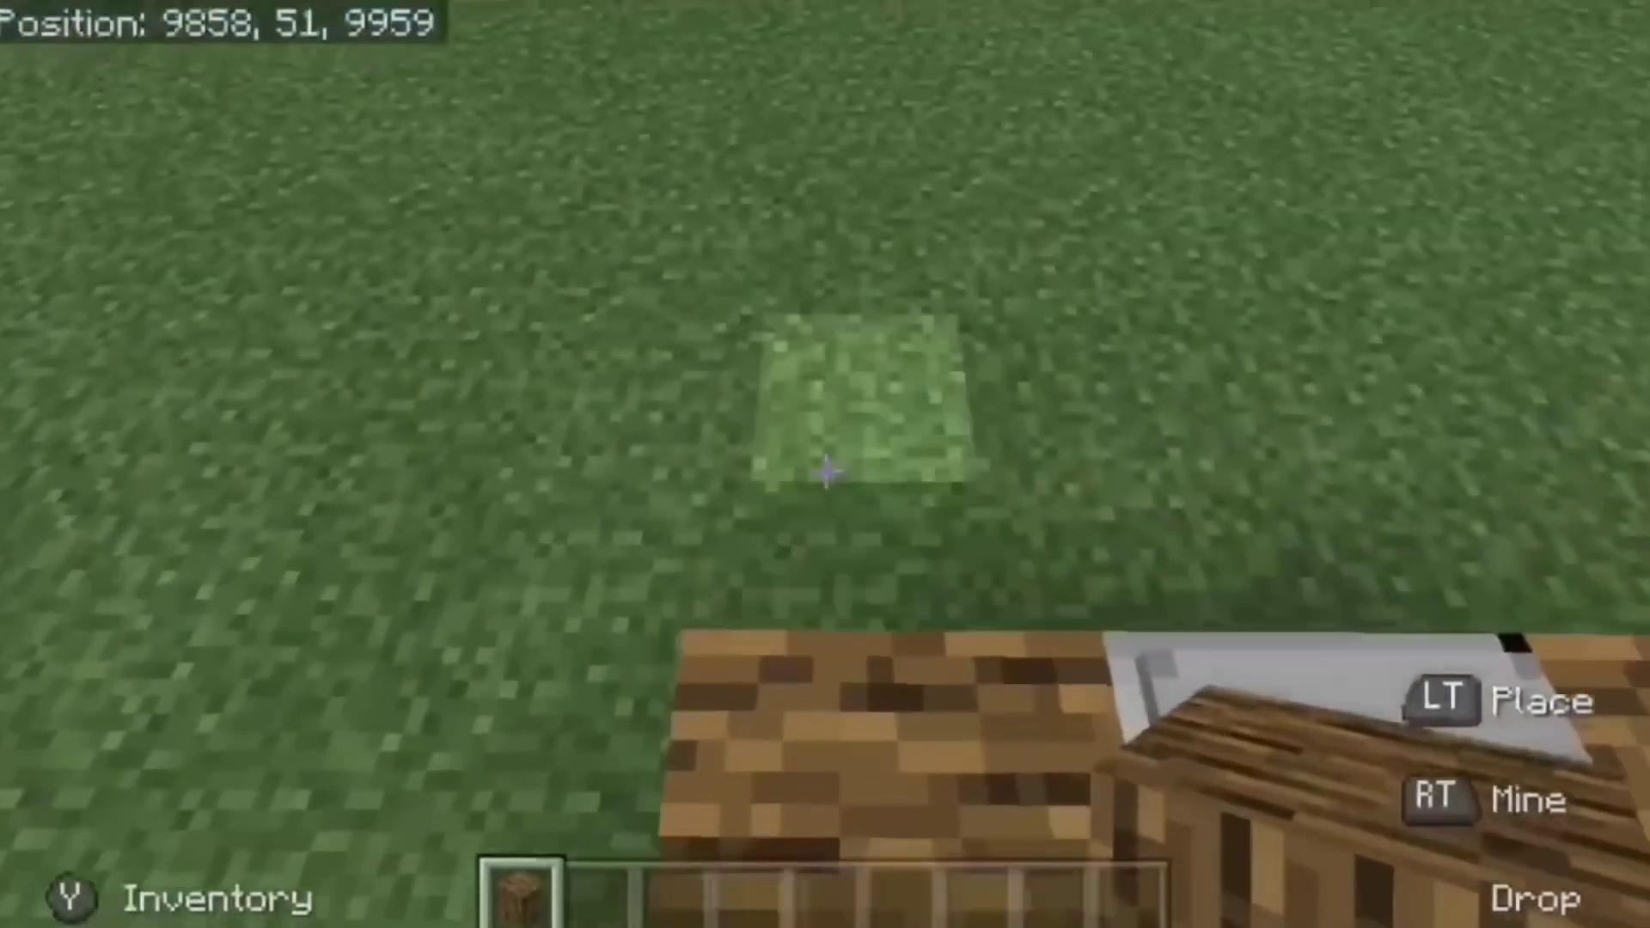
pyautogui.press('s')
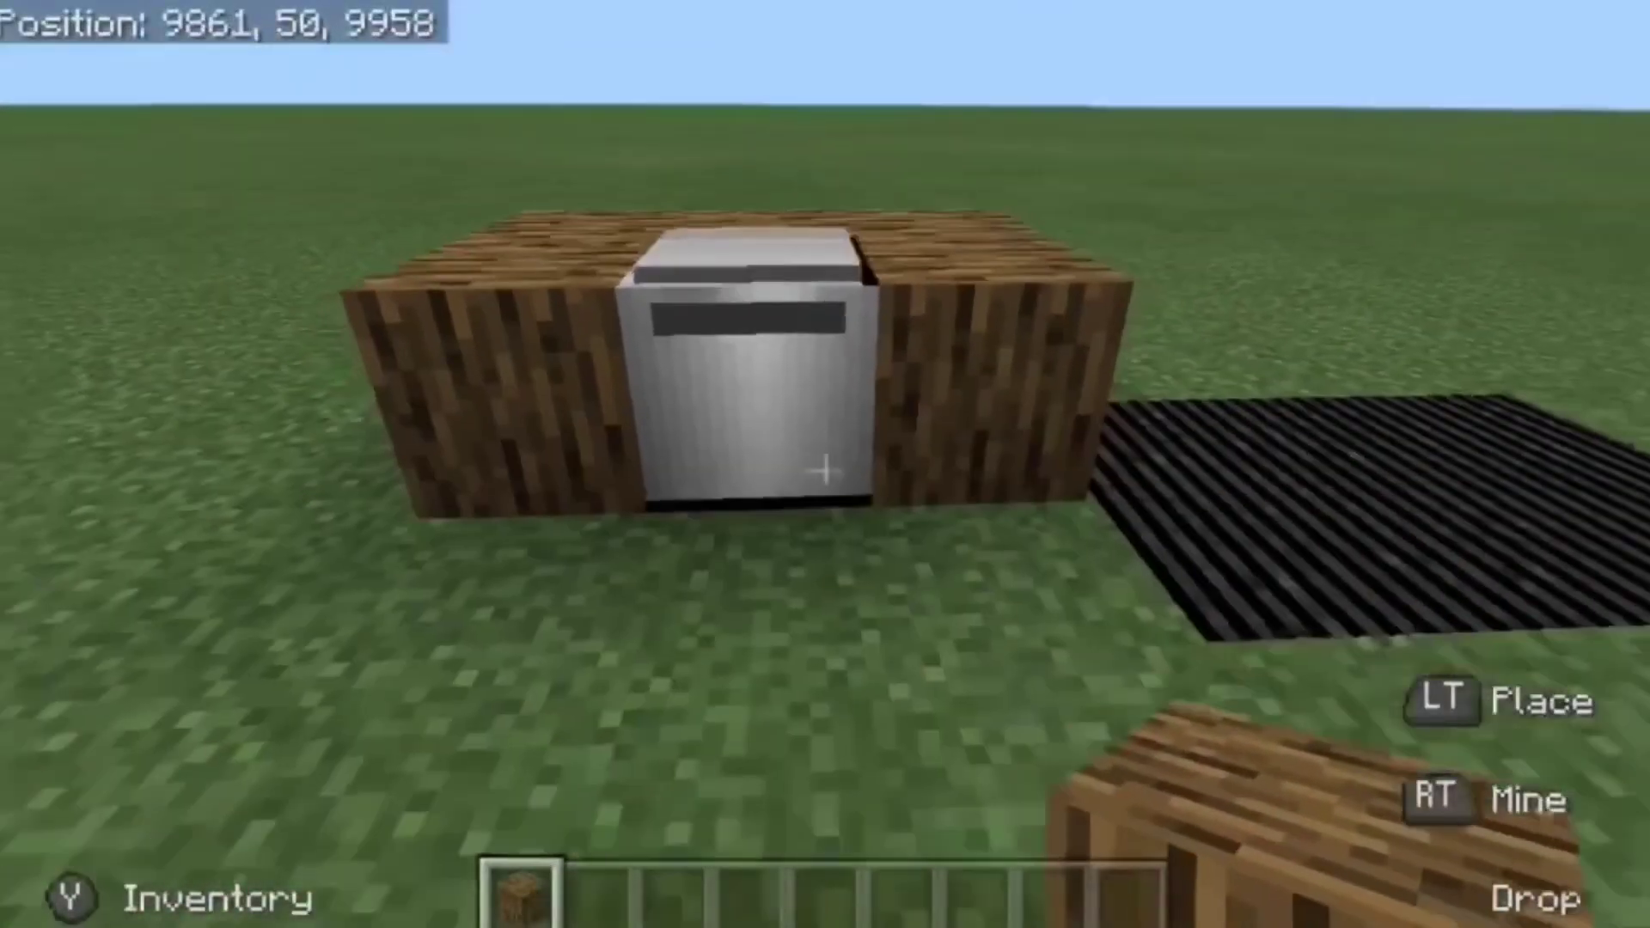
pyautogui.press('s')
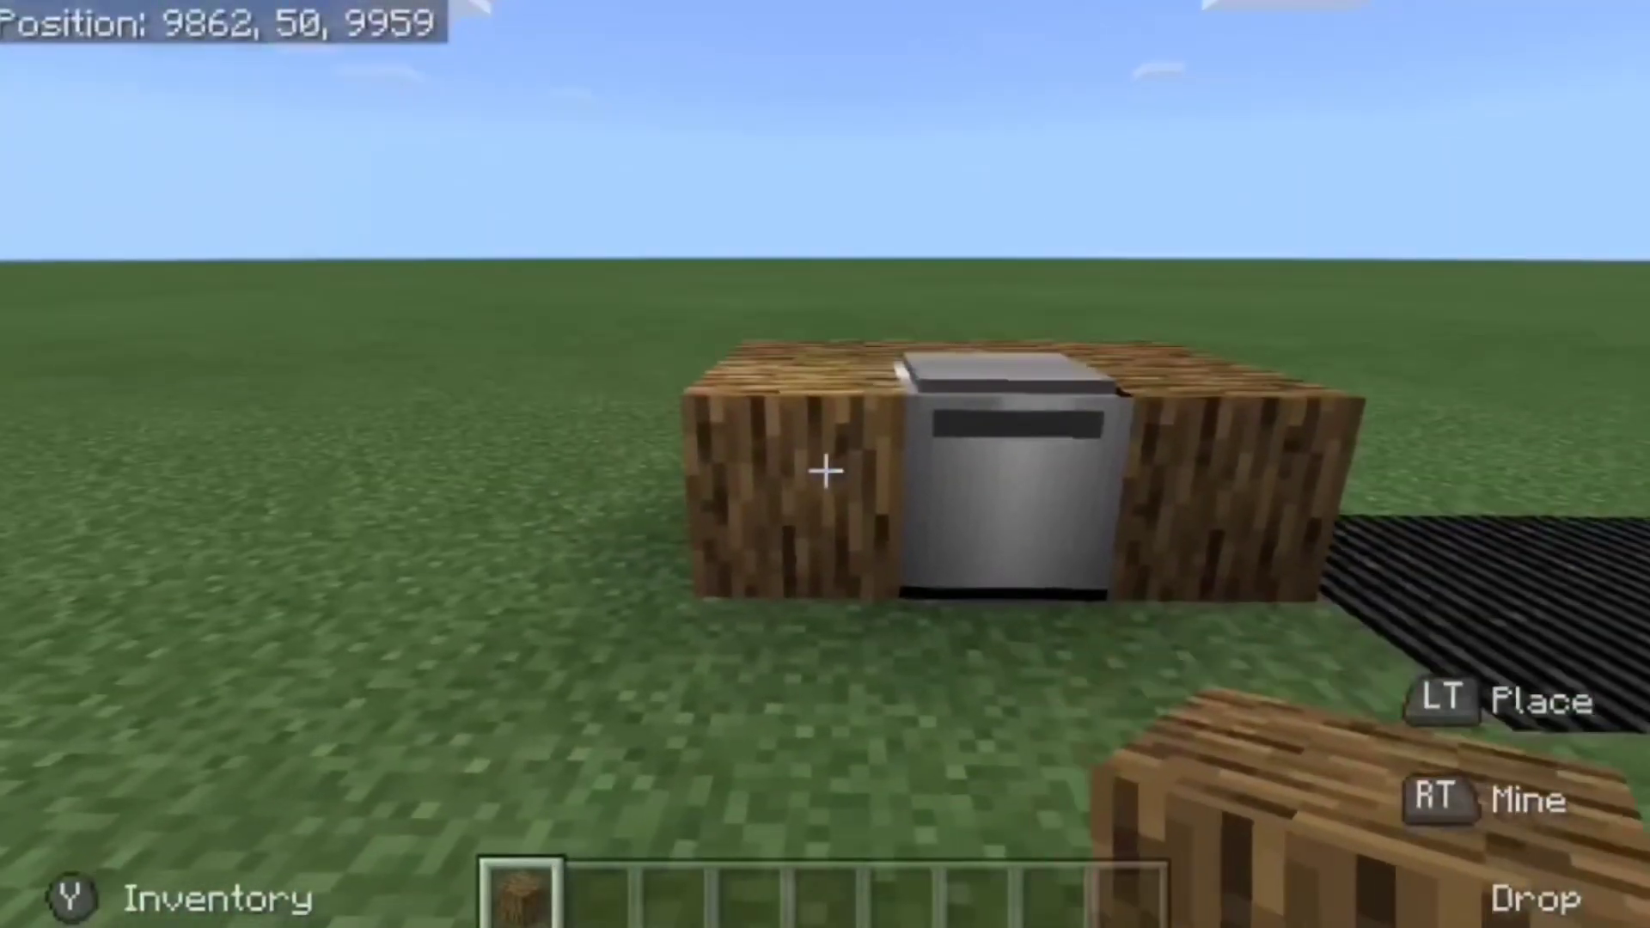
pyautogui.press('e')
pyautogui.press('e')
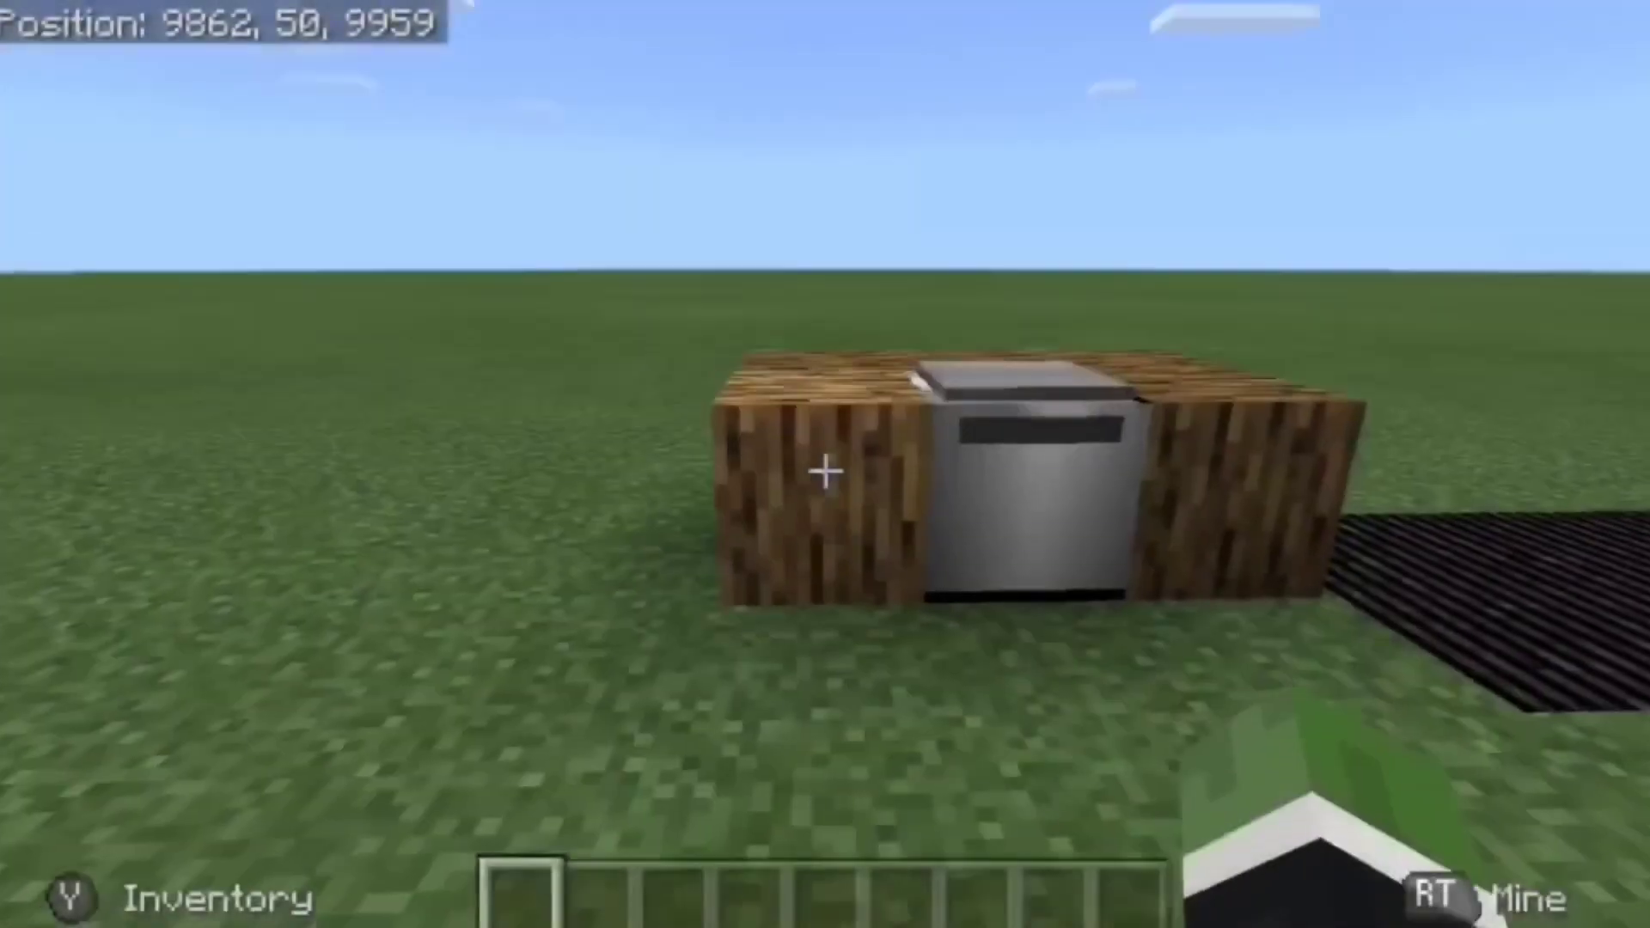
# Step: Mine the Oak Wood blocks and the microwave, then fly up over the ground
pyautogui.click(825, 471)
pyautogui.click(825, 471)
pyautogui.click(825, 471)
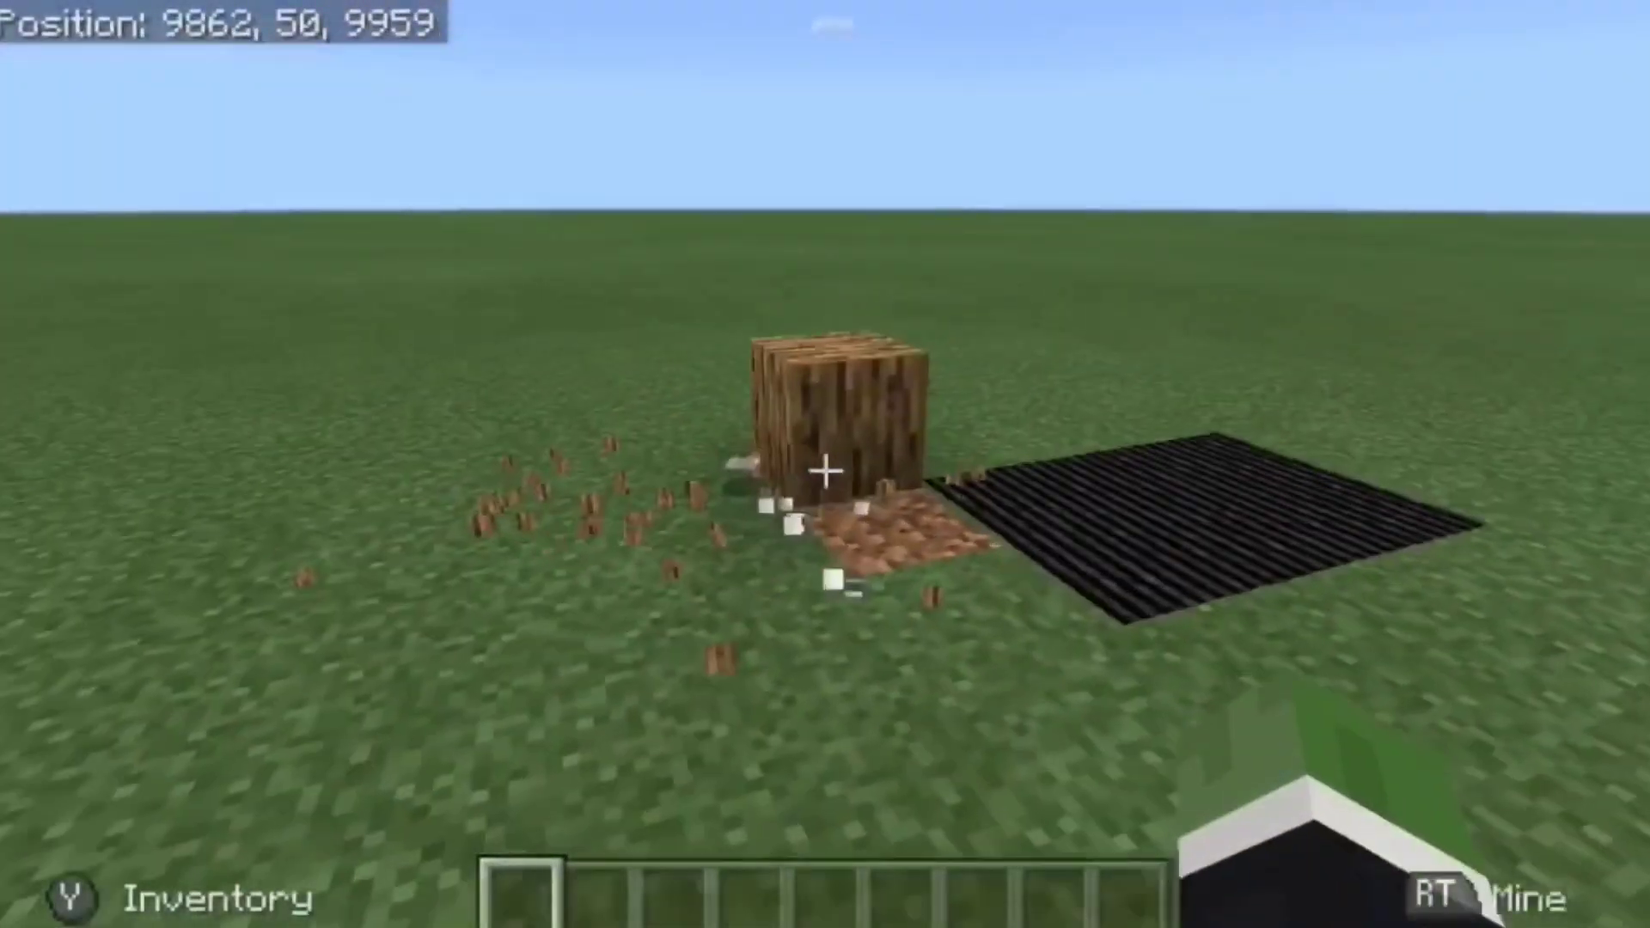
pyautogui.click(825, 471)
pyautogui.press('space')
pyautogui.press('w')
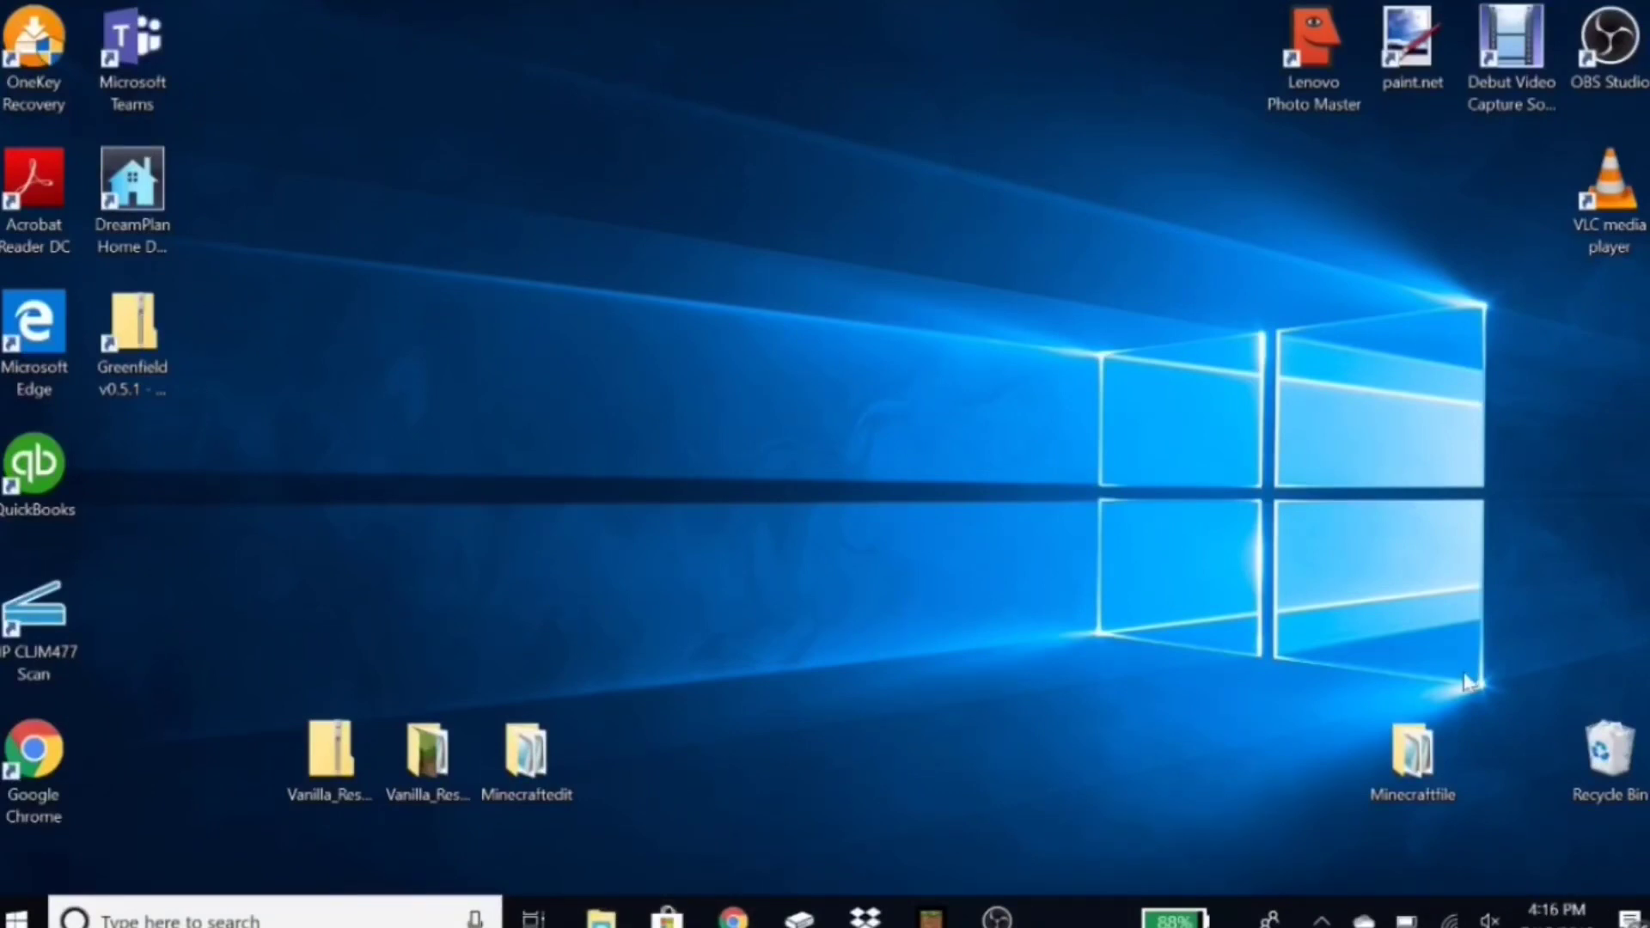
# Step: Open the desktop Minecraftfile folder to check its contents, then close it
pyautogui.click(1407, 765)
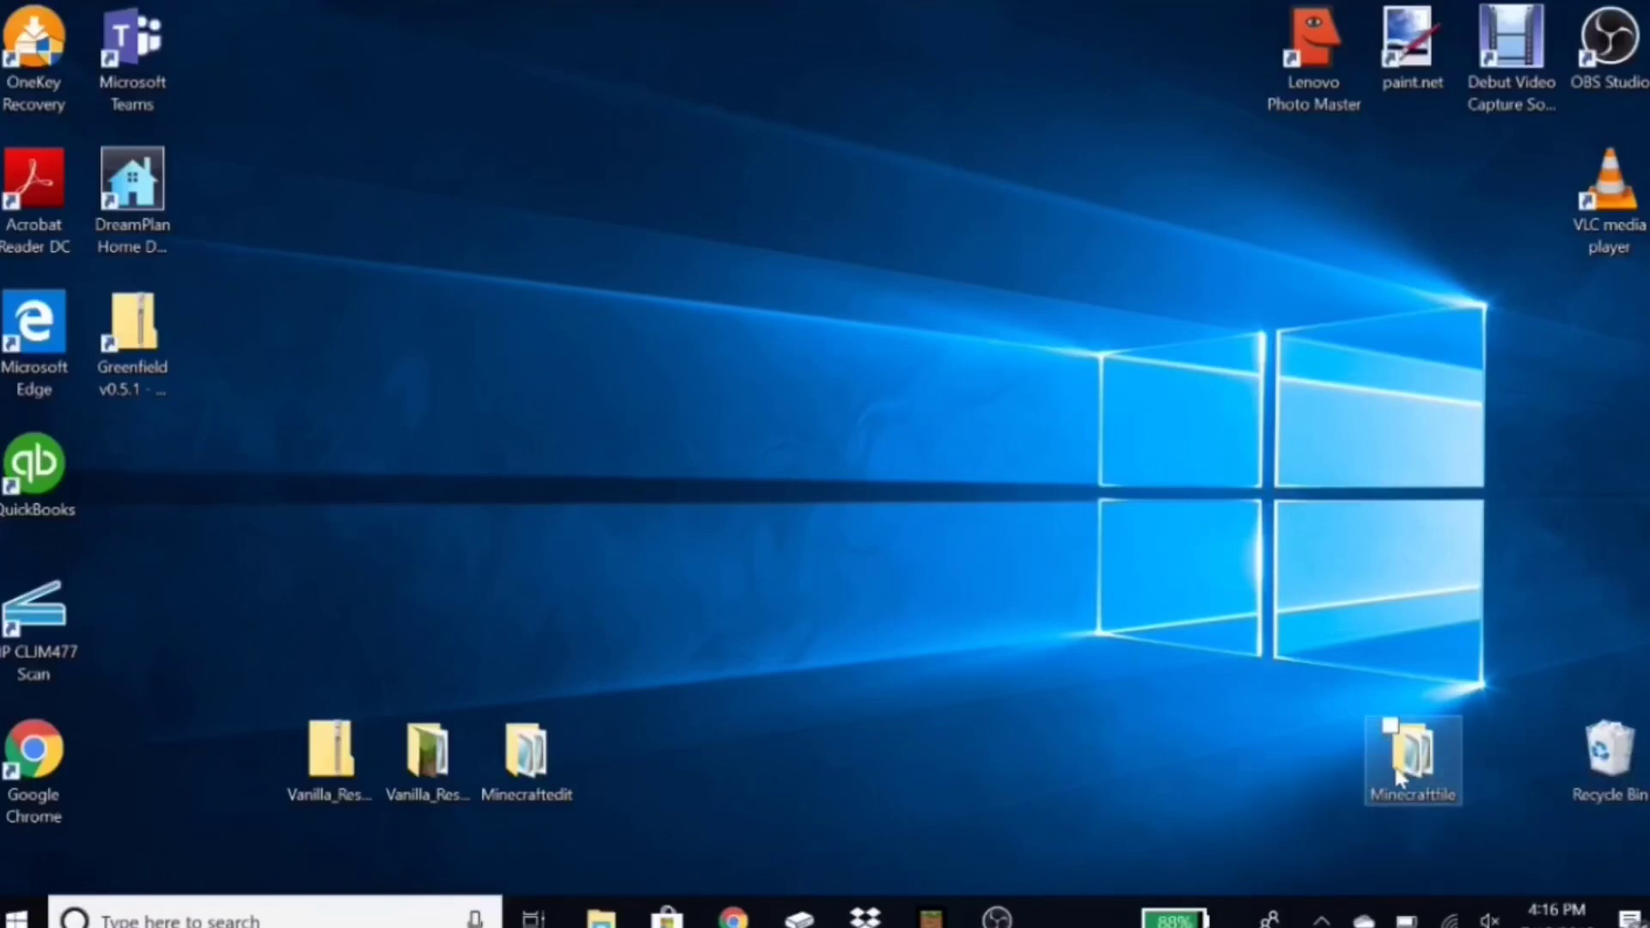
pyautogui.moveTo(1396, 778)
pyautogui.doubleClick(1403, 774)
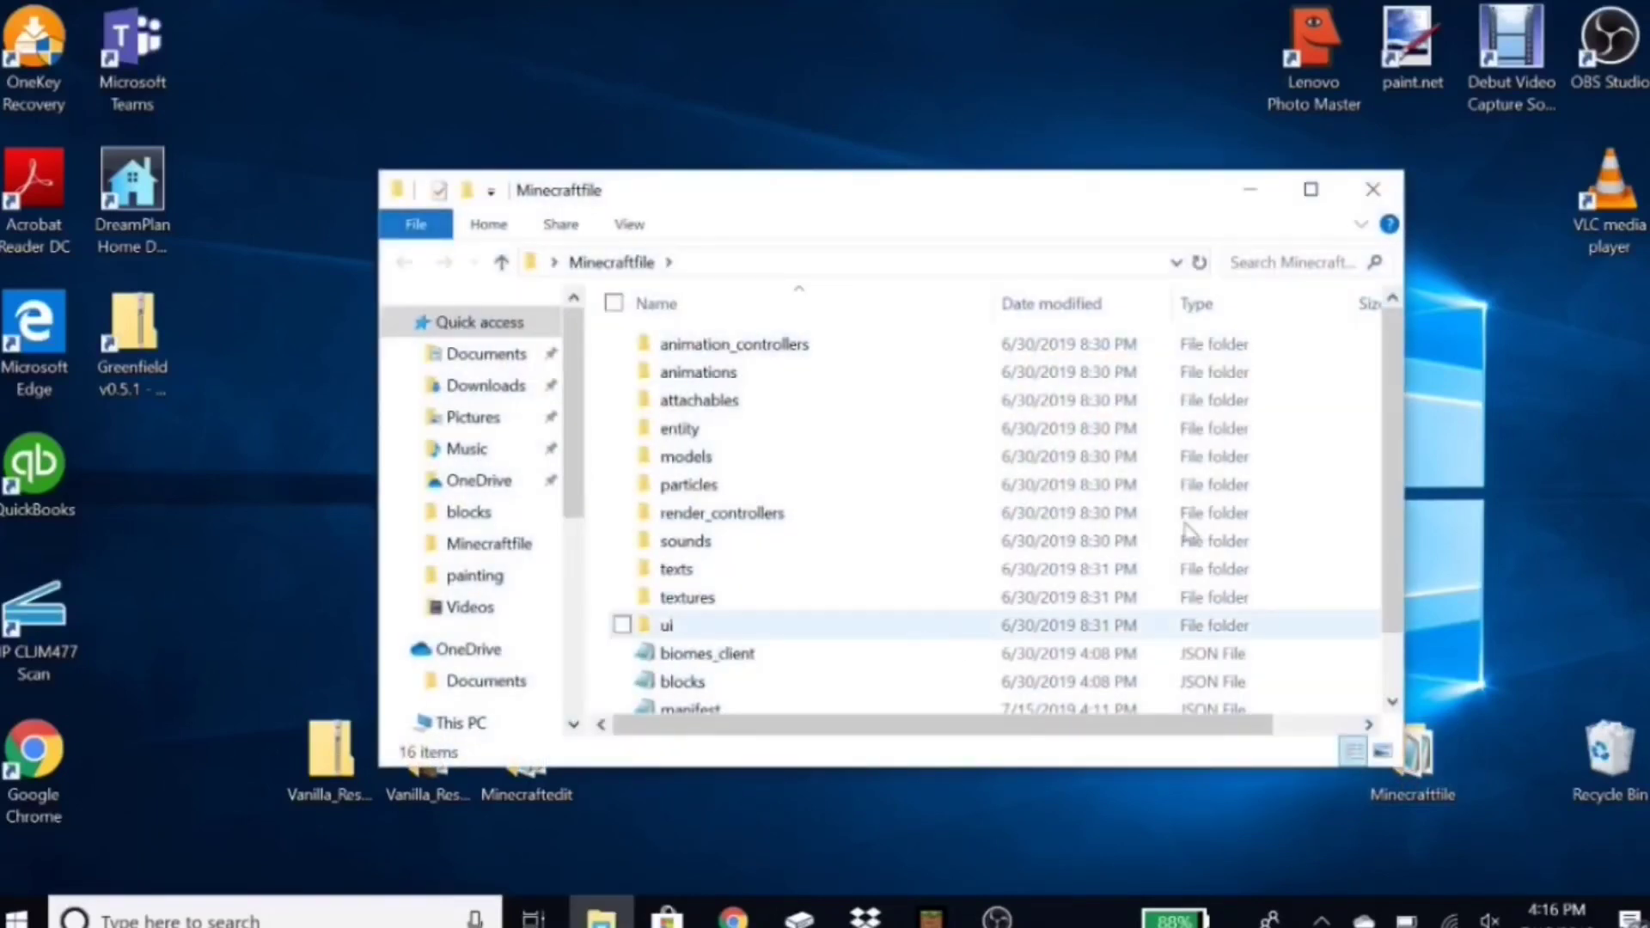
pyautogui.click(1373, 190)
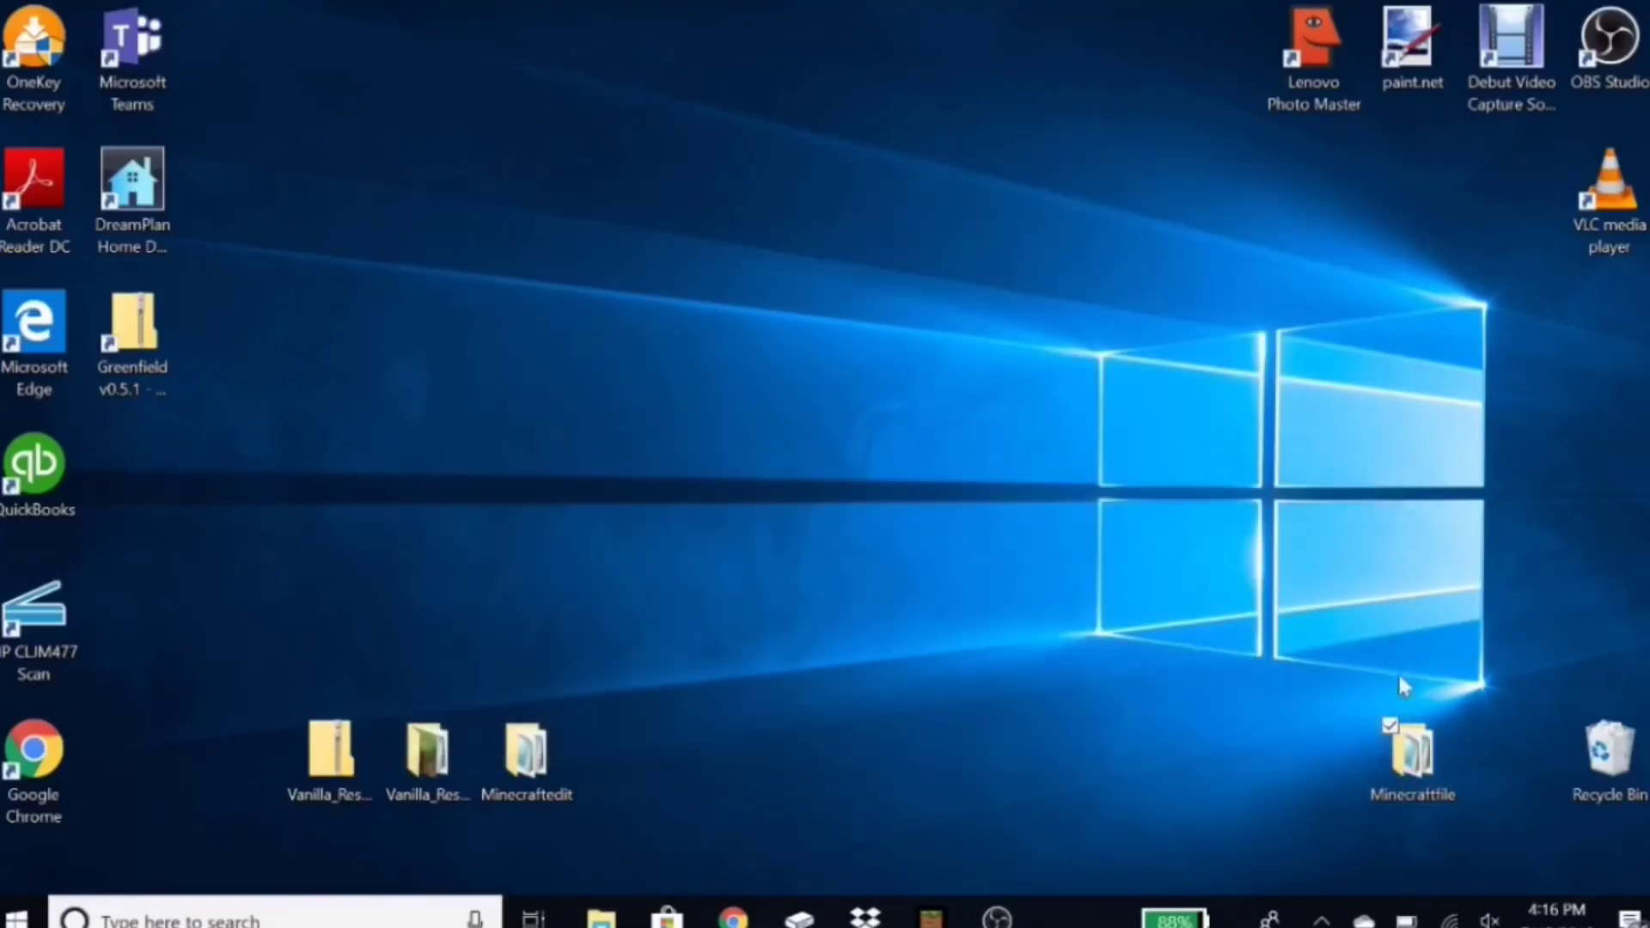
# Step: Zip the Minecraftfile folder via Send to > Compressed (zipped) folder, keeping the name Minecraftfile
pyautogui.rightClick(1412, 776)
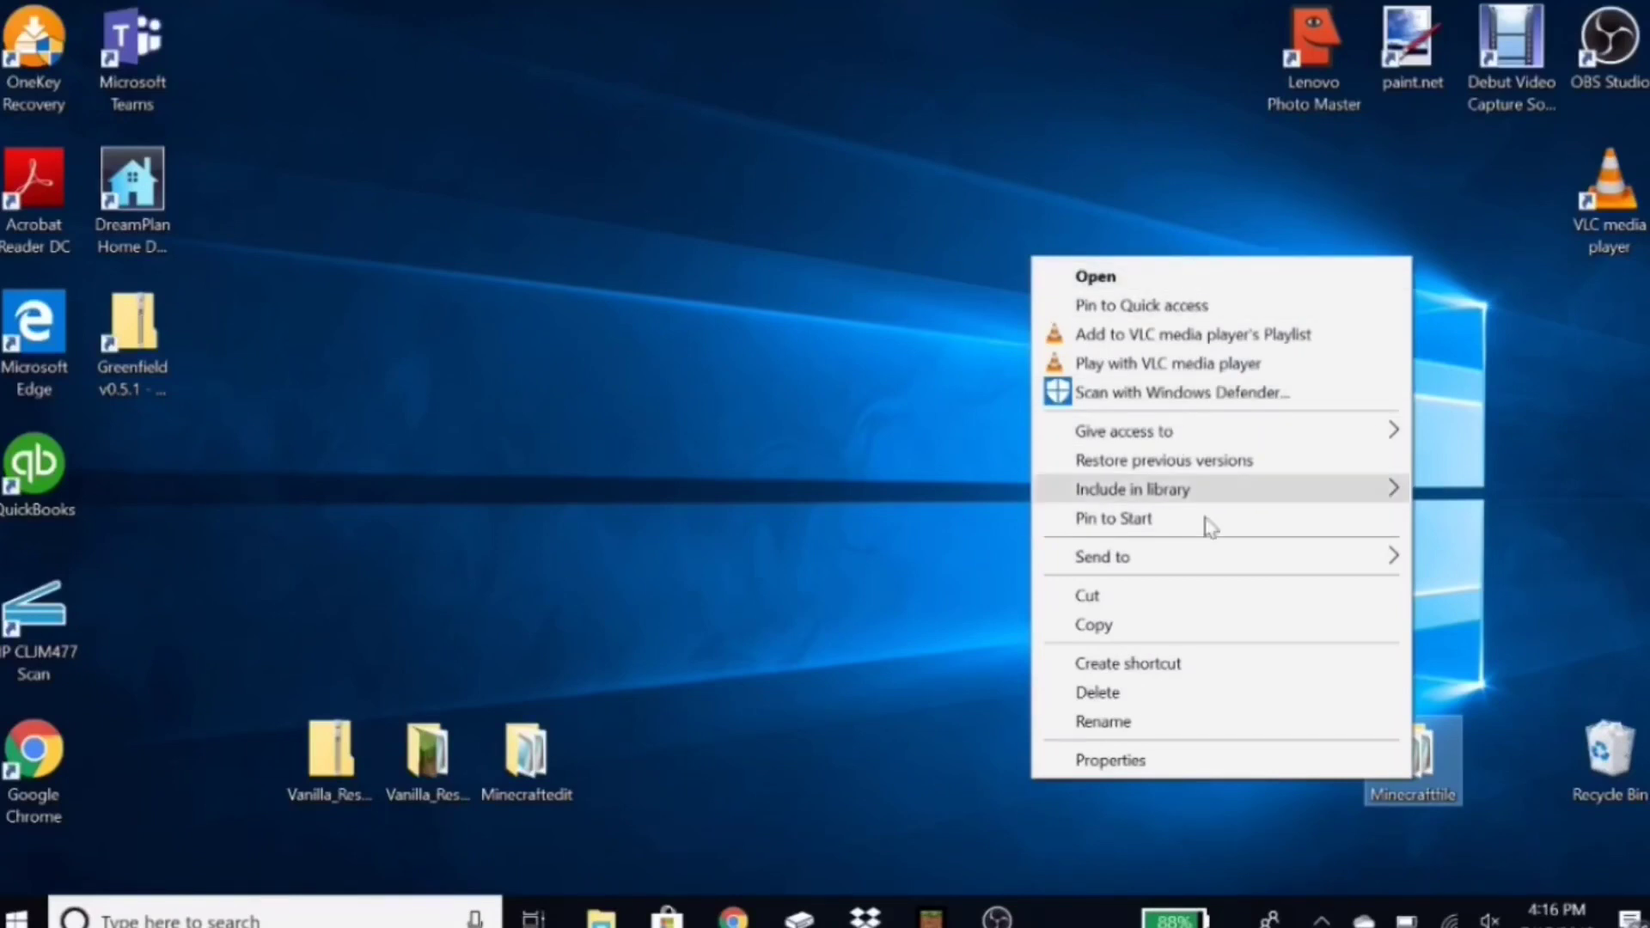
pyautogui.moveTo(1203, 560)
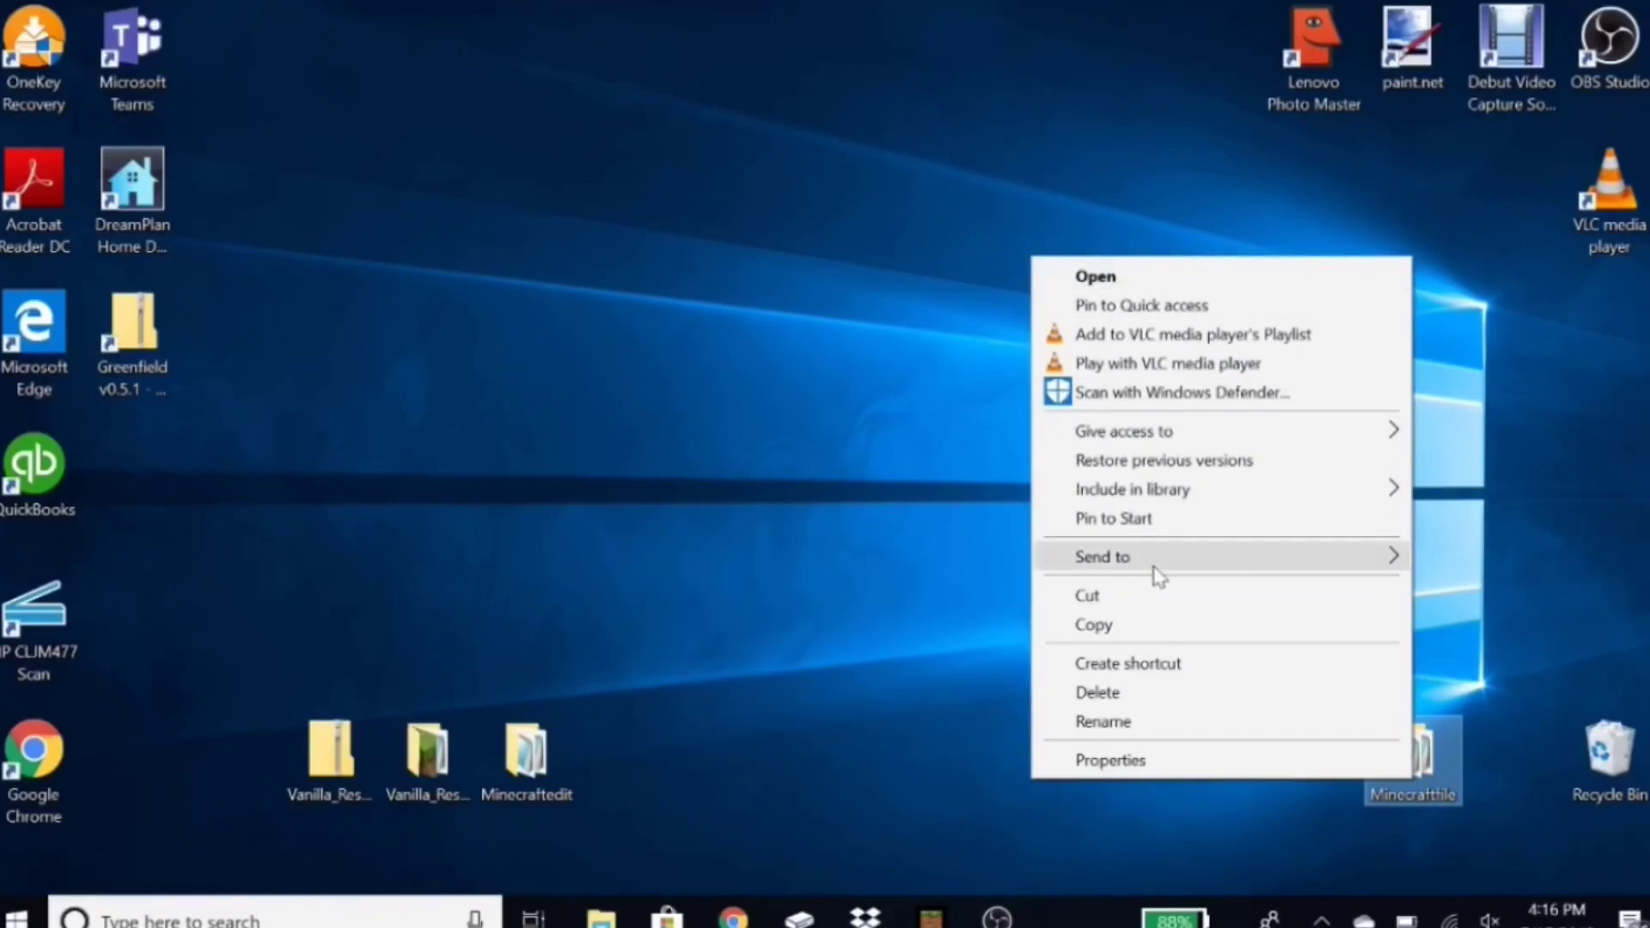
pyautogui.click(922, 590)
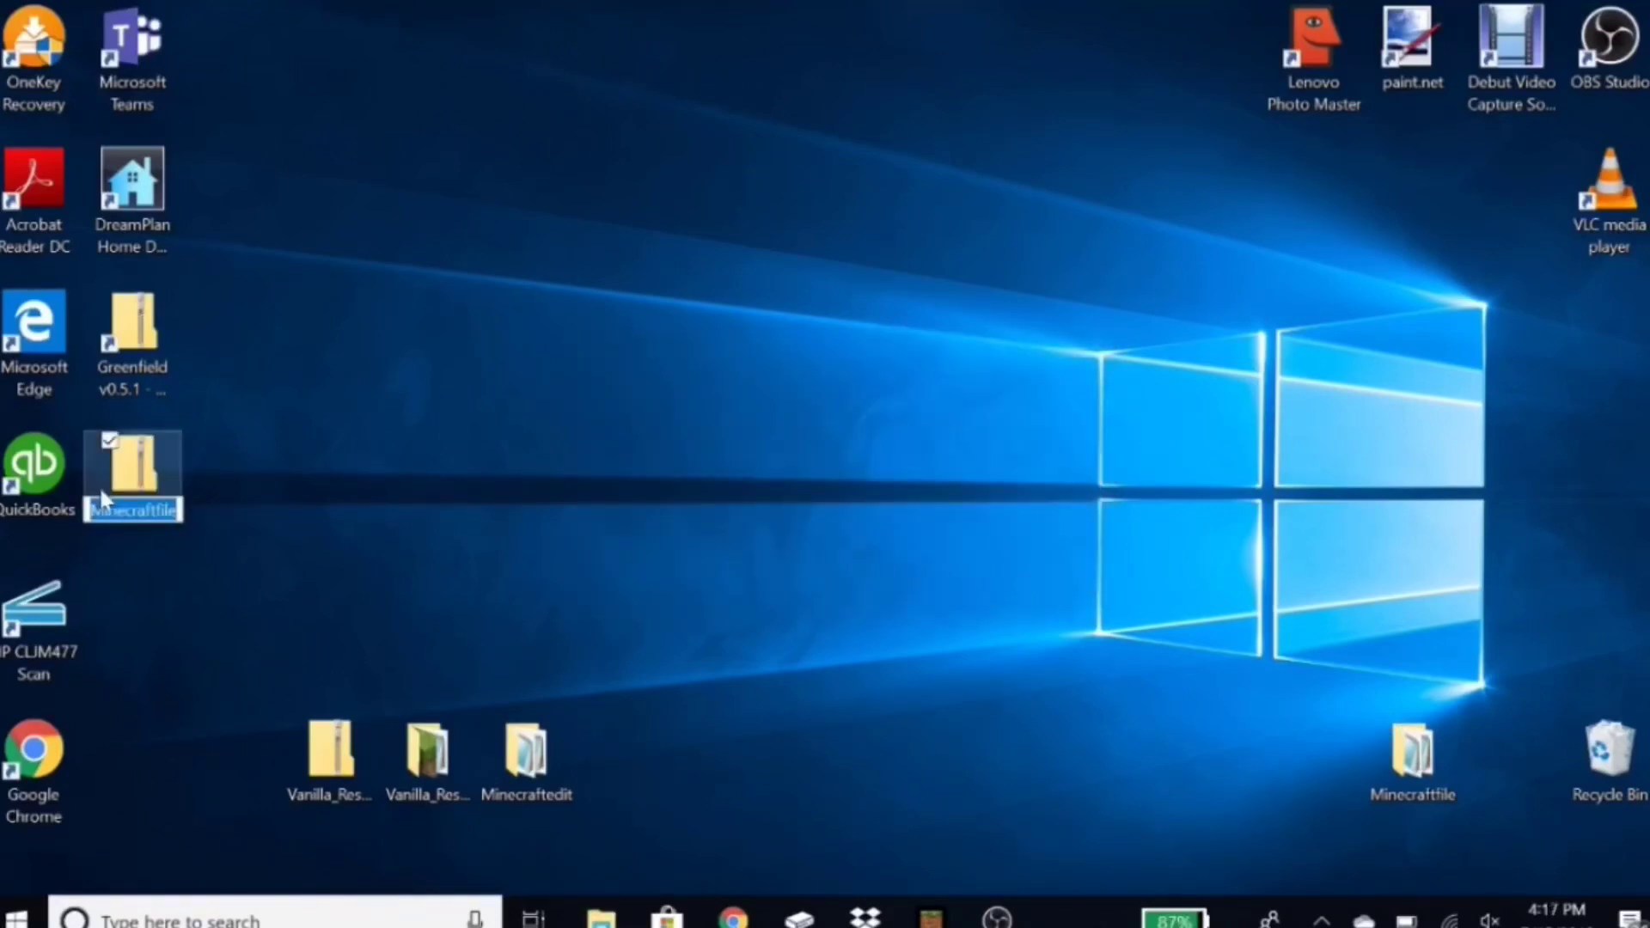
pyautogui.click(191, 464)
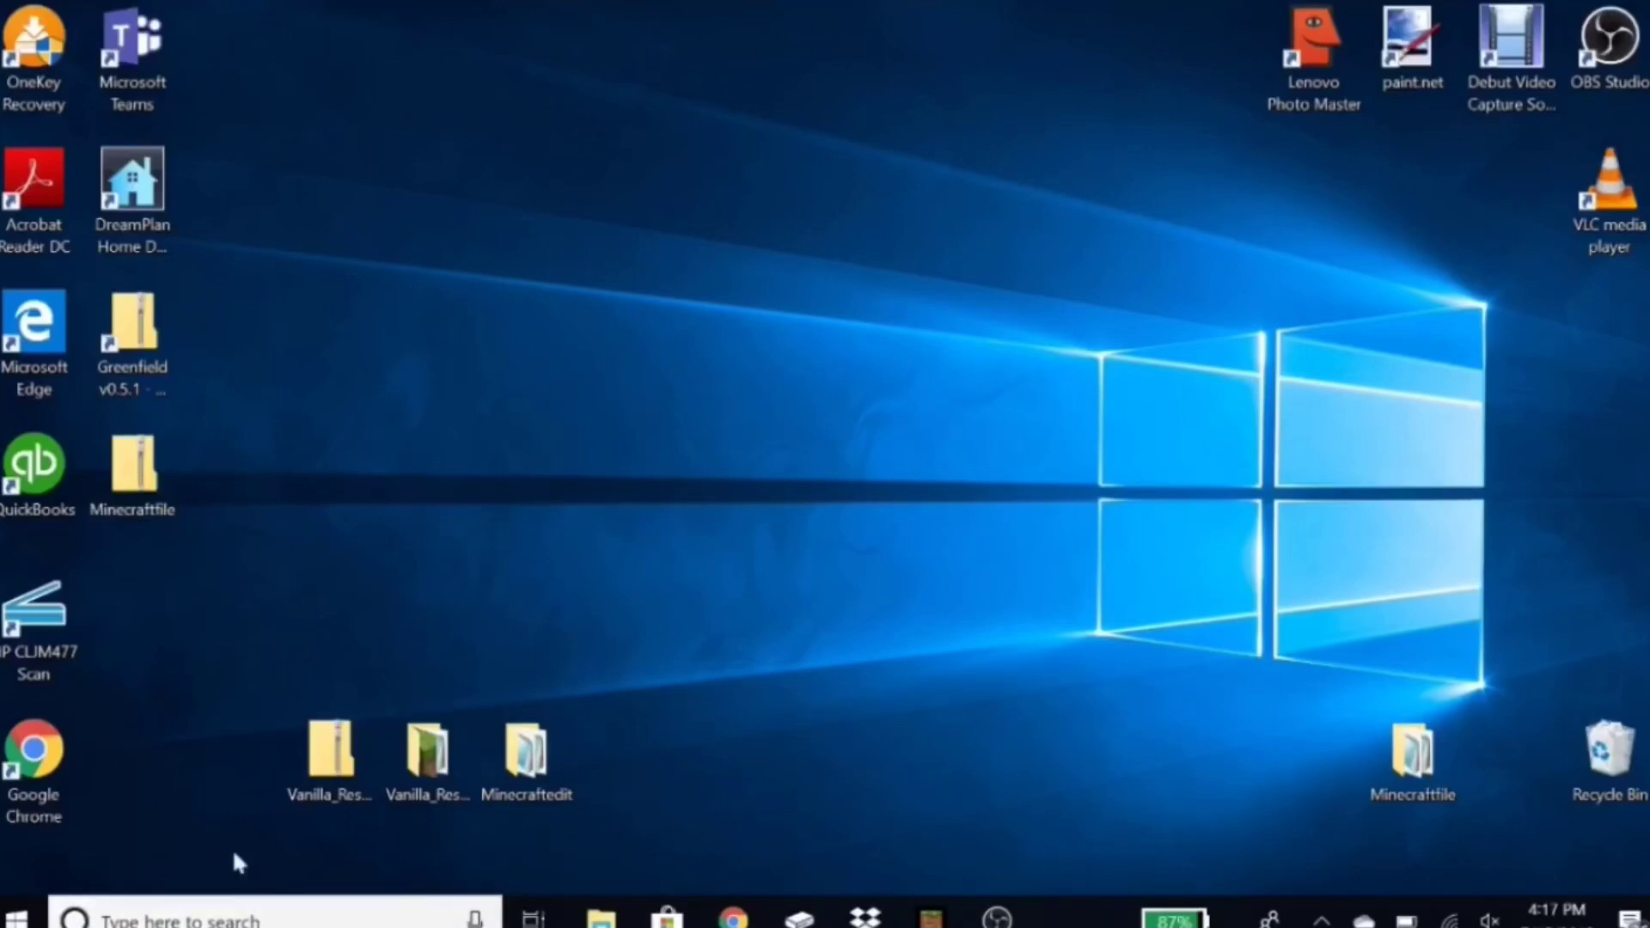
pyautogui.rightClick(139, 507)
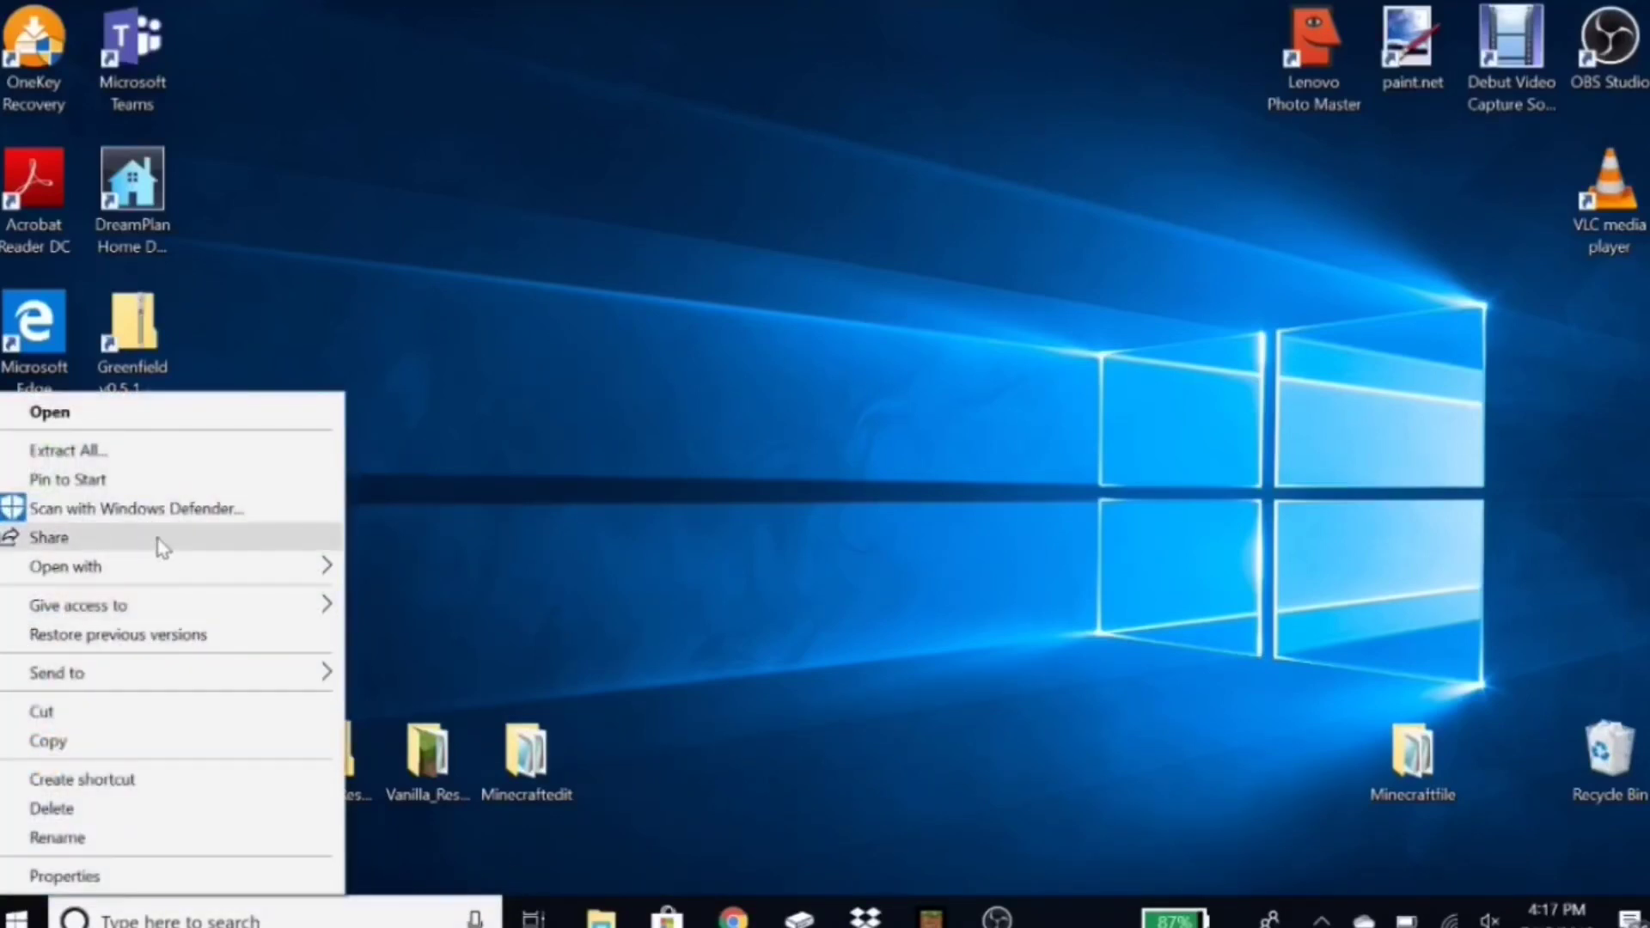
# Step: Share the Minecraftfile zip to Dropbox and create a new folder named youtube
pyautogui.click(178, 542)
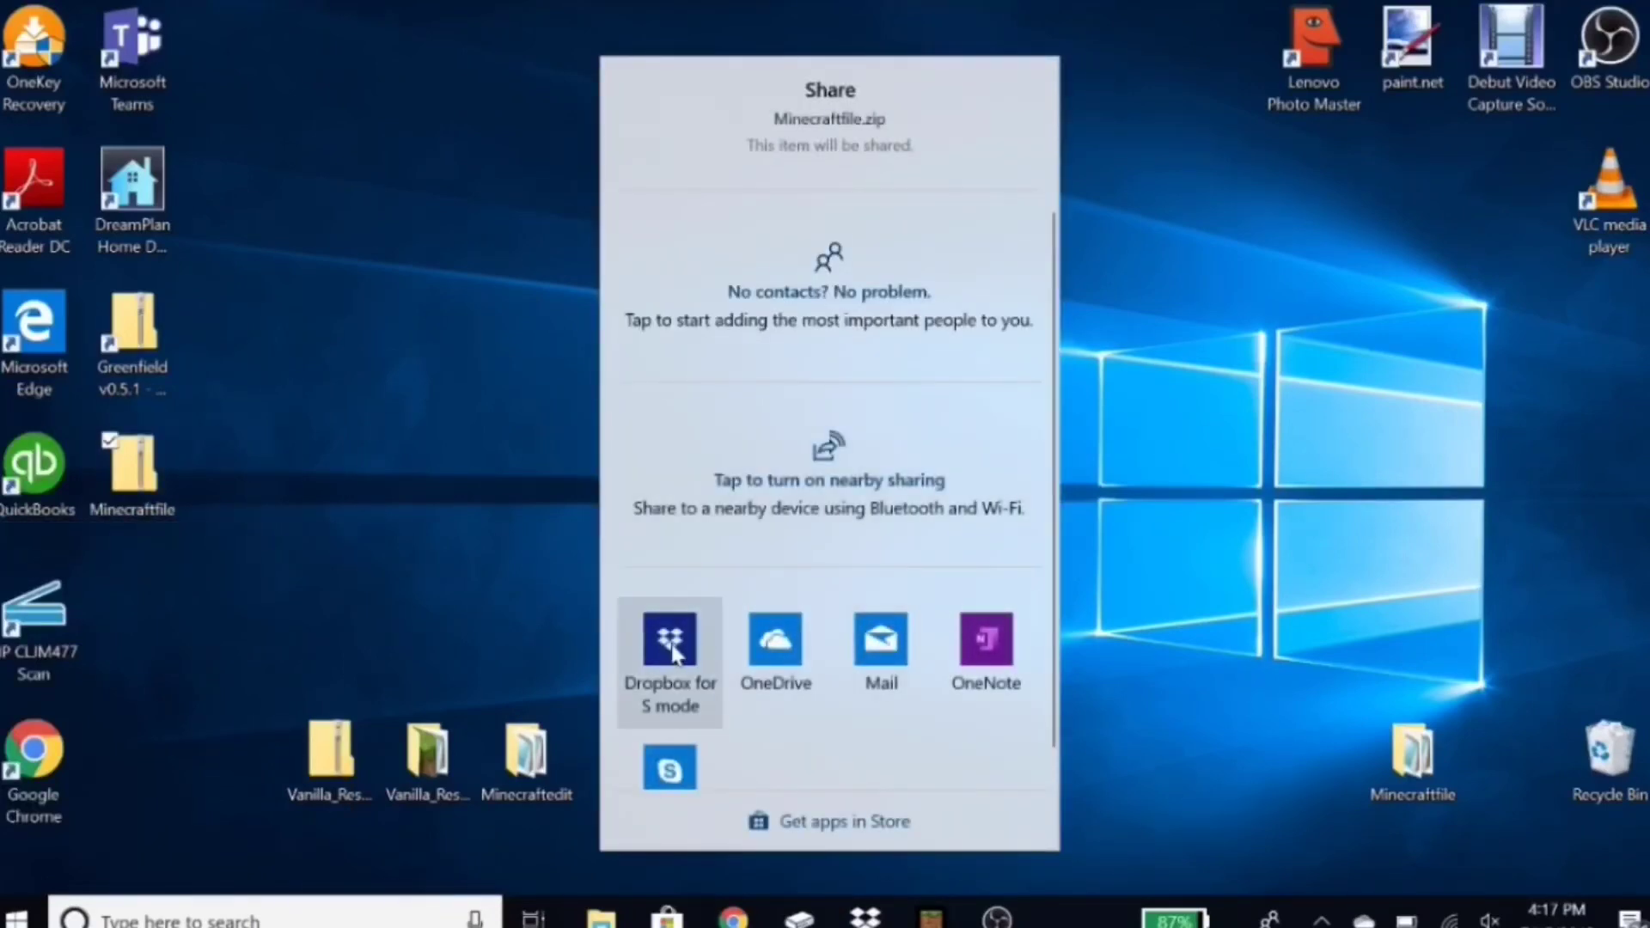
pyautogui.click(655, 675)
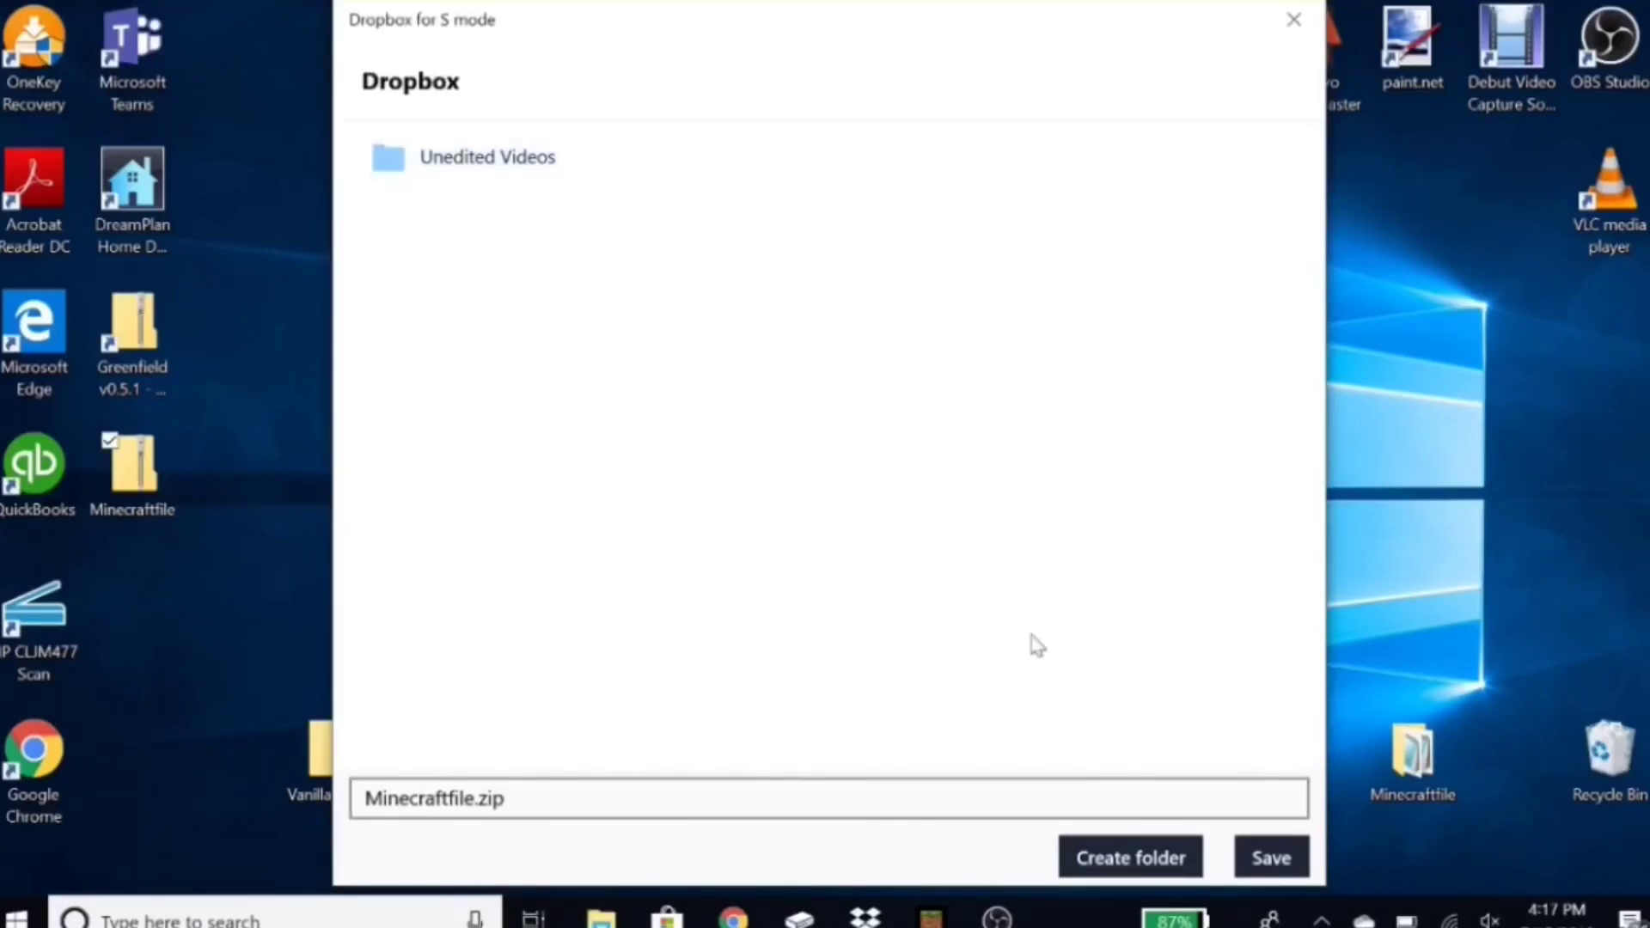
pyautogui.click(1135, 858)
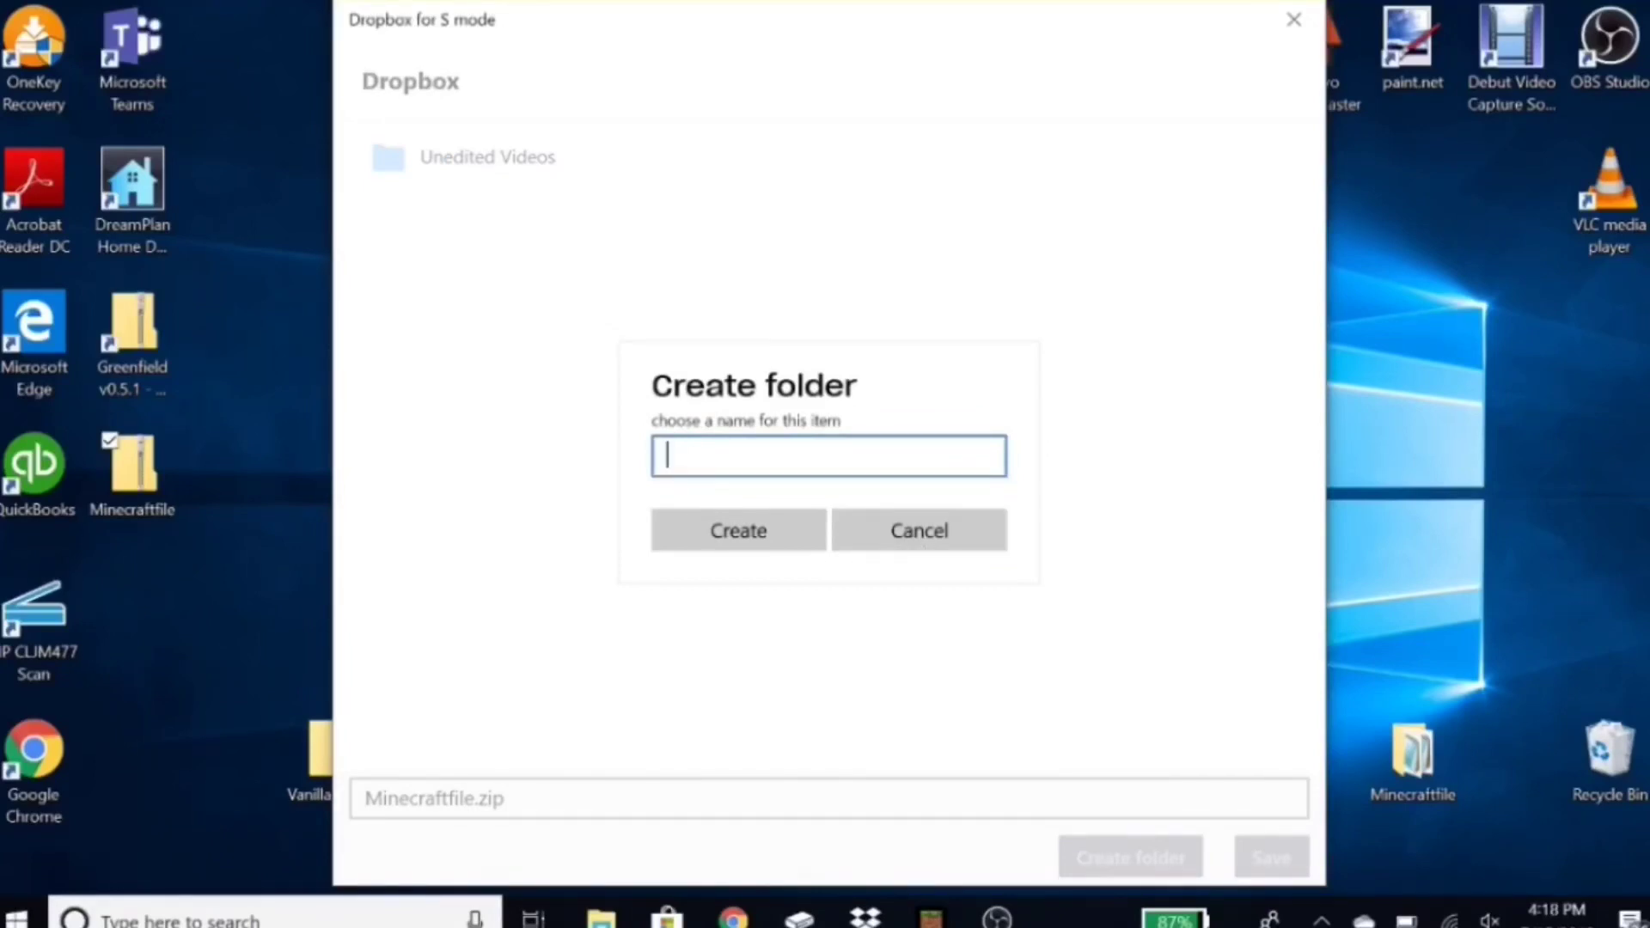
pyautogui.write('youtube')
pyautogui.click(699, 532)
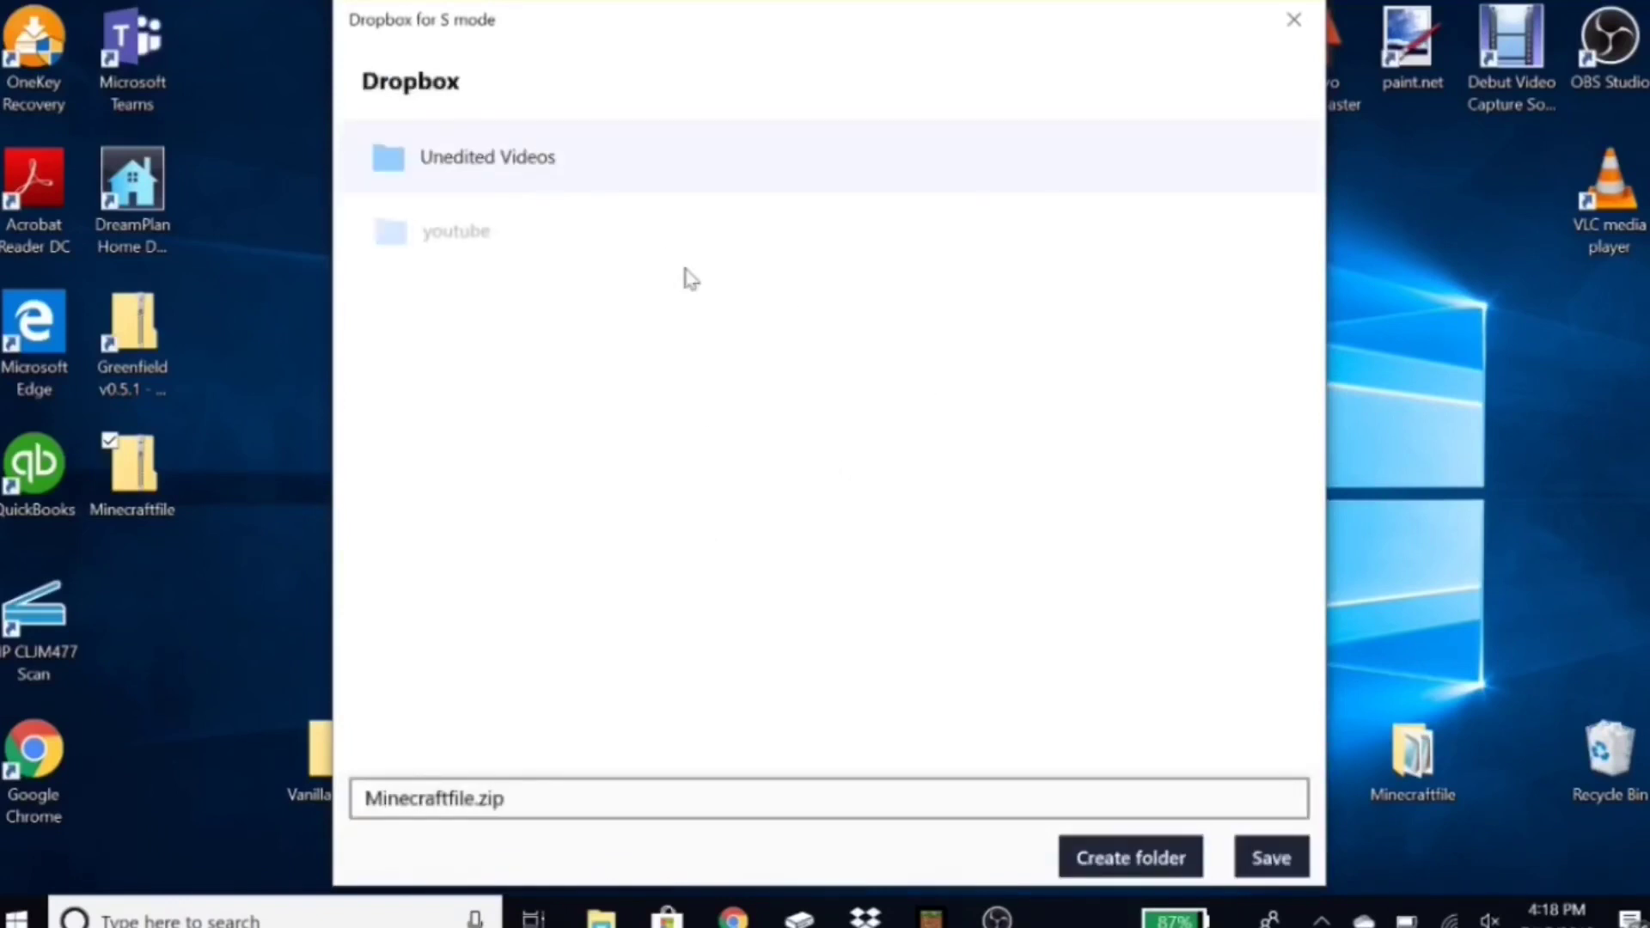
# Step: Save the zip into the youtube folder, dismissing the chat notification
pyautogui.click(650, 258)
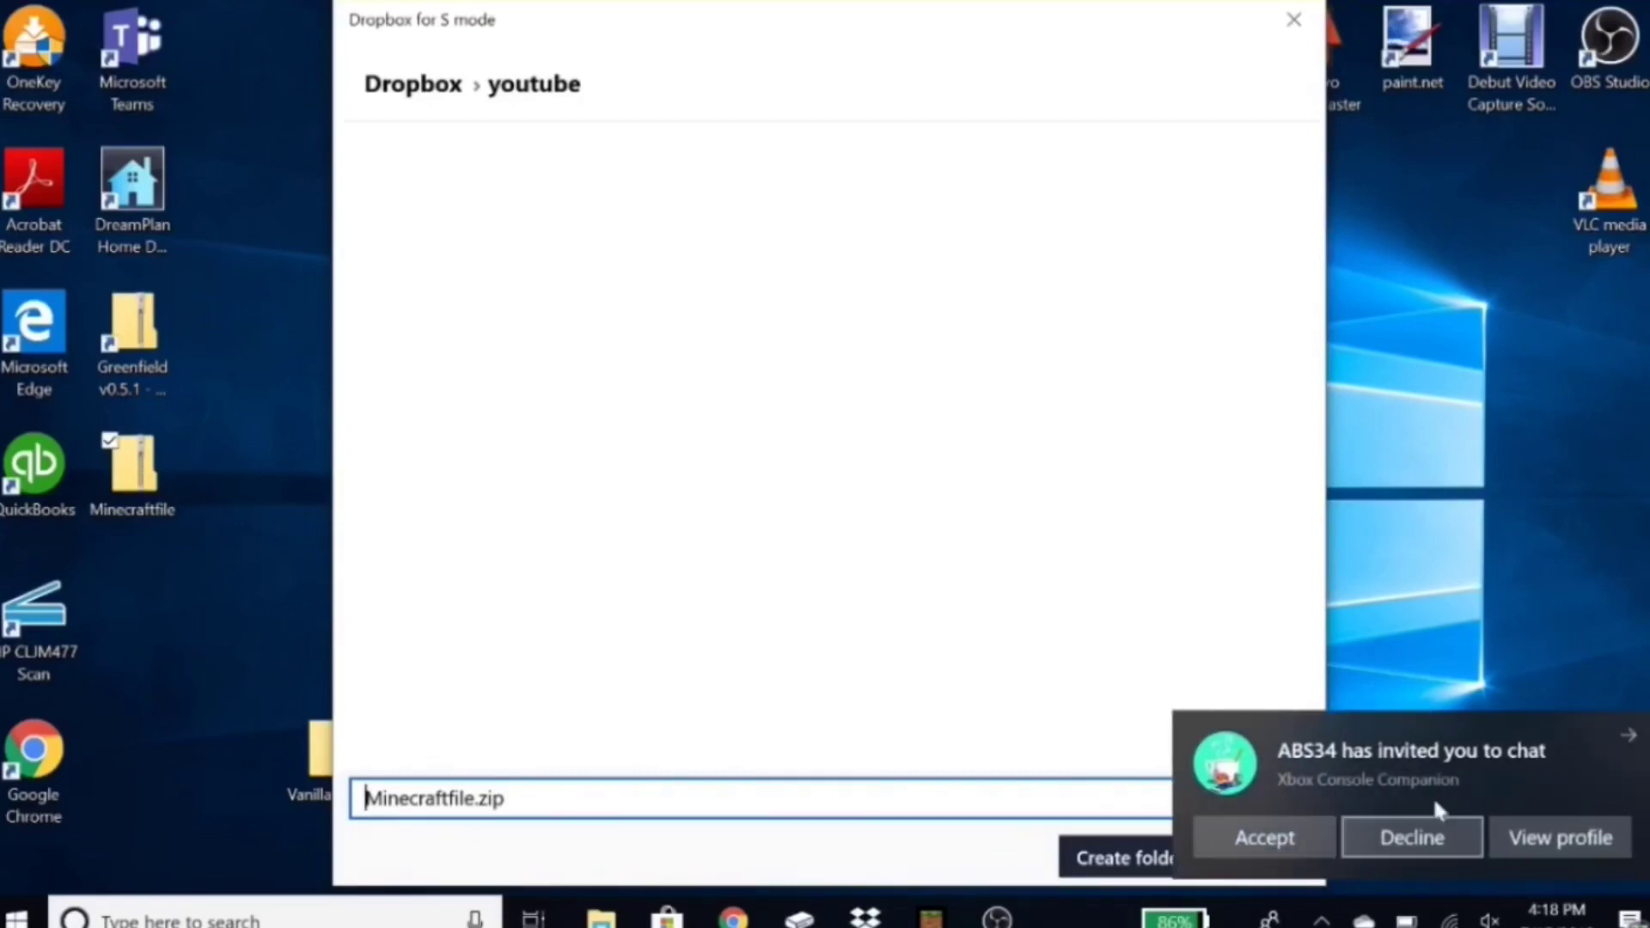
pyautogui.click(1441, 830)
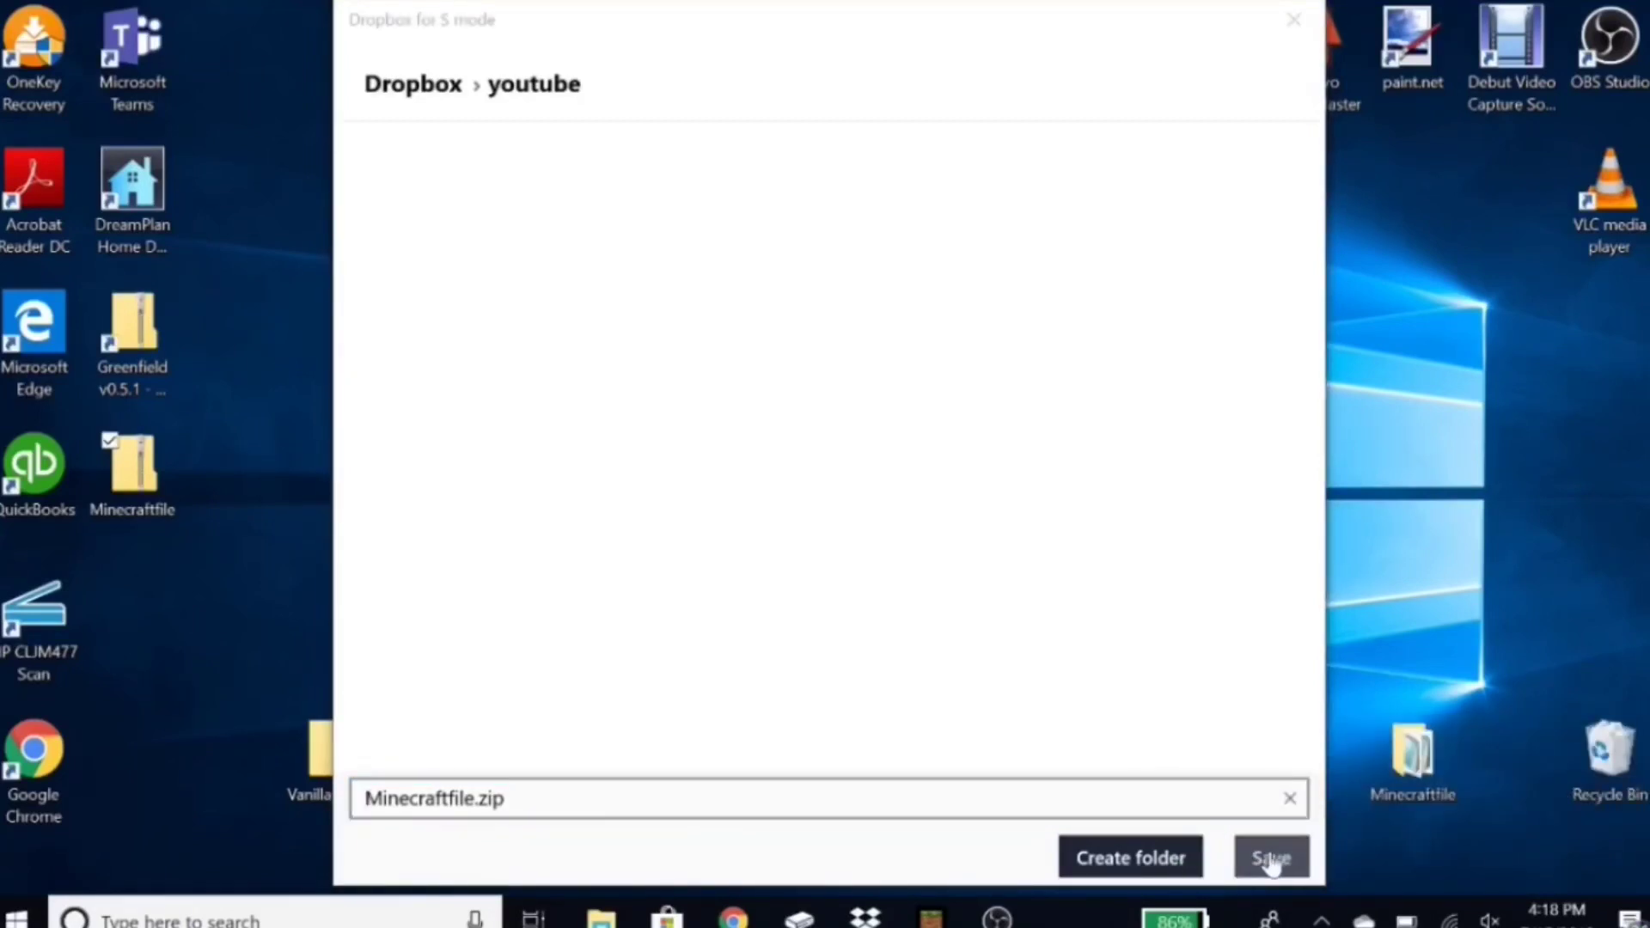
pyautogui.click(1272, 860)
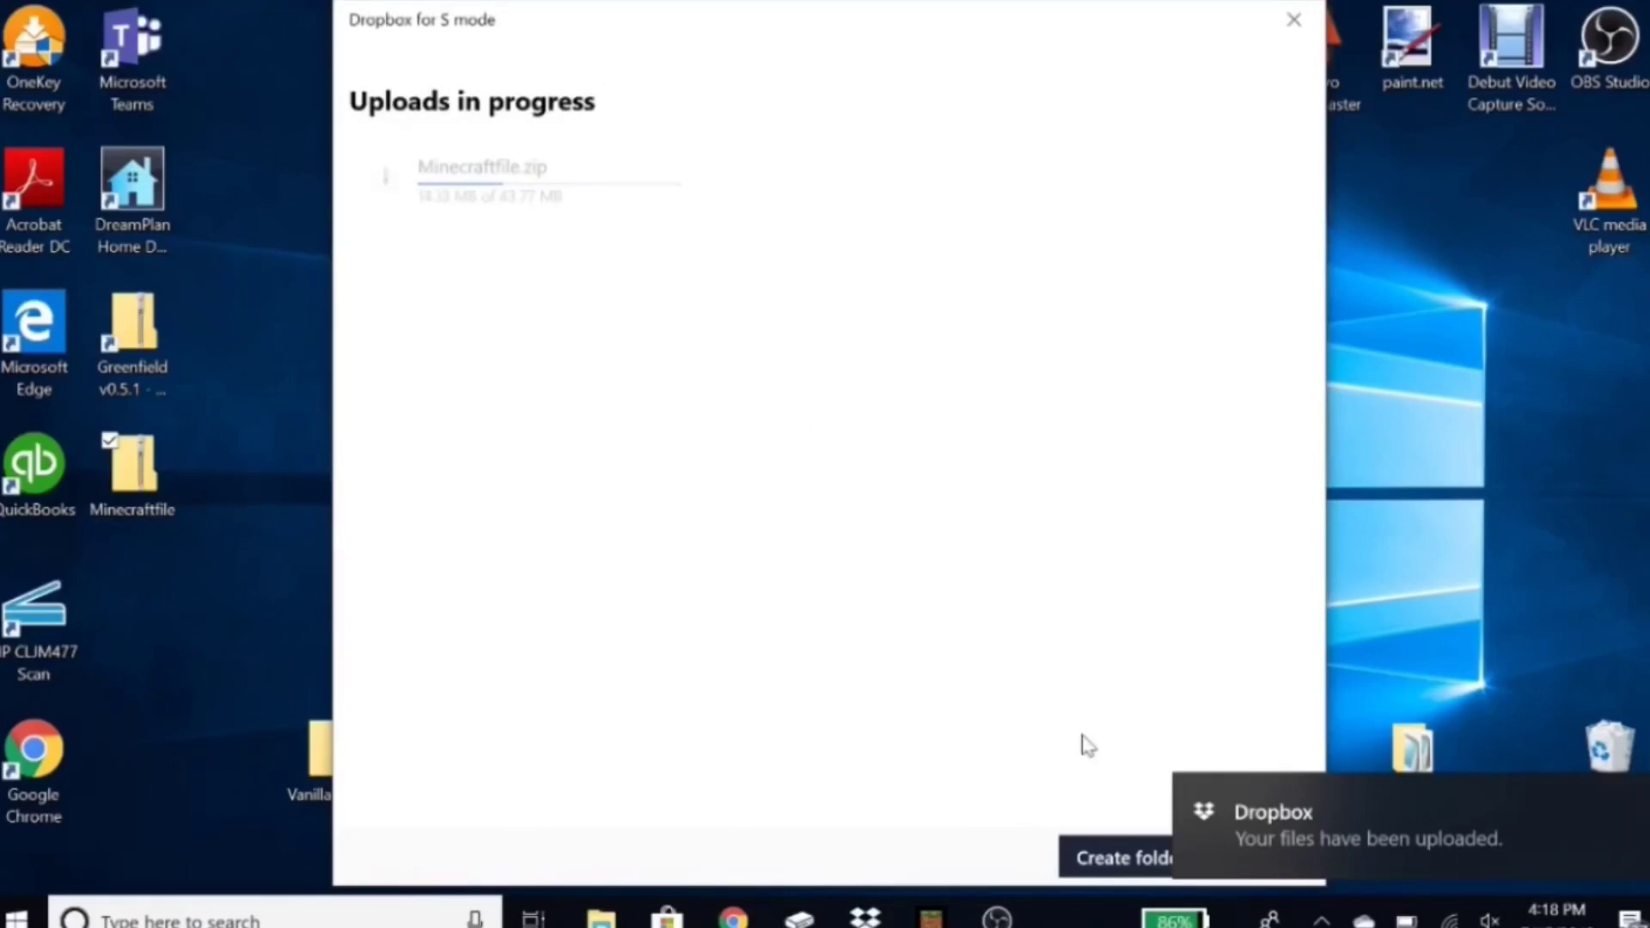
pyautogui.click(865, 916)
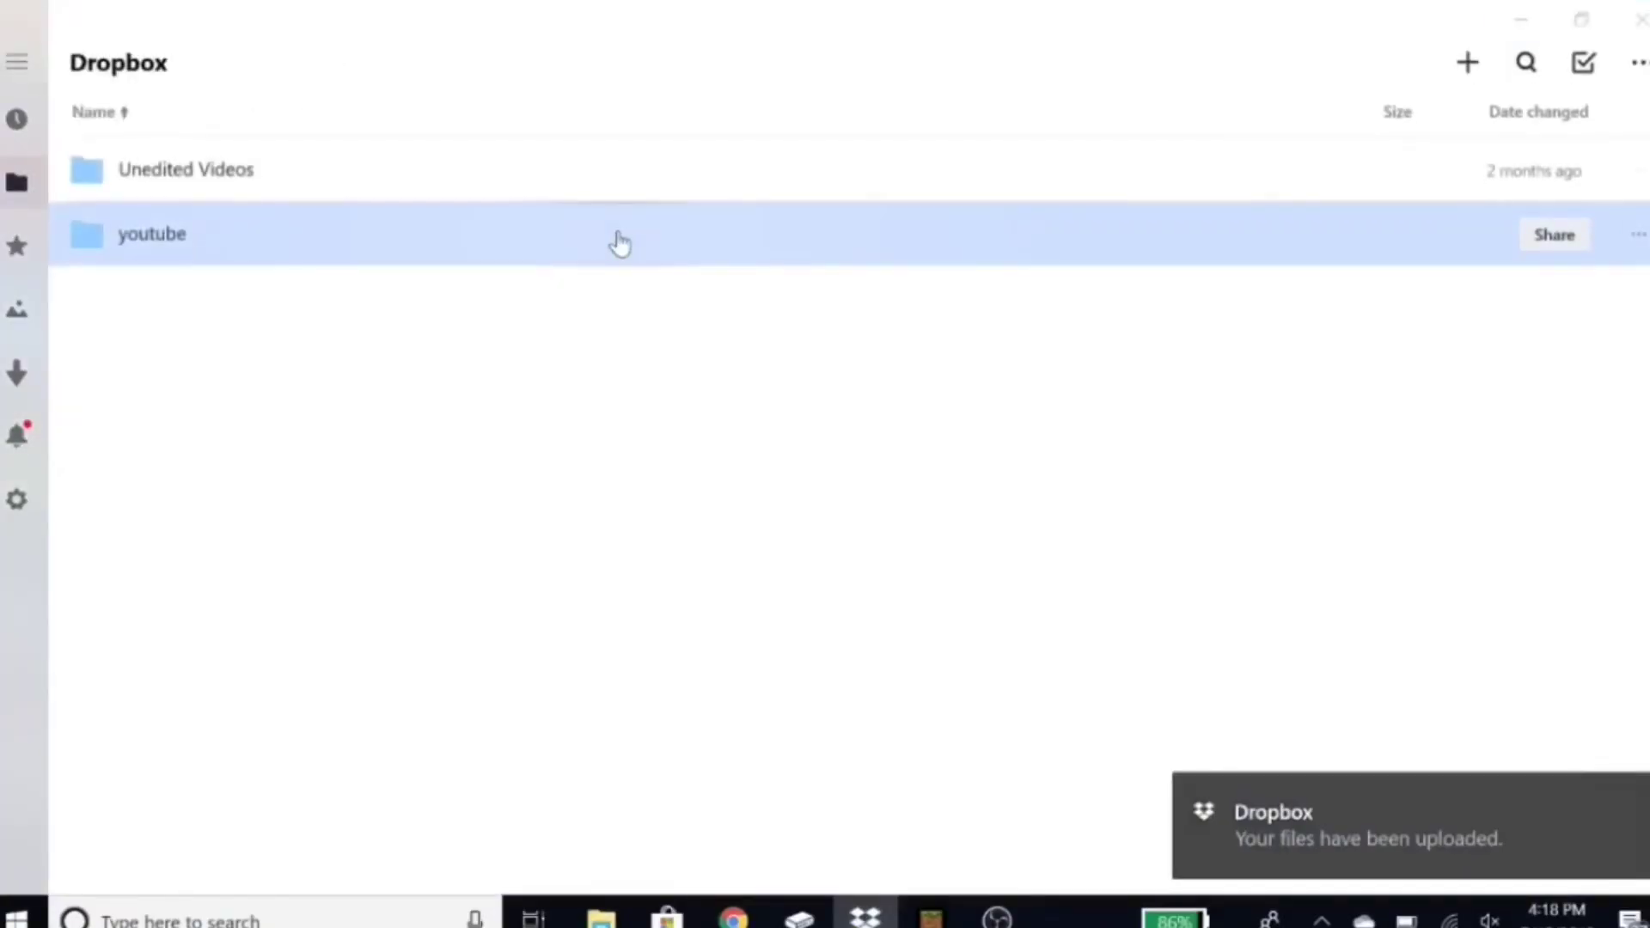
# Step: Open the youtube folder and bring up actions for the 43.8 MB Minecraftfile.zip
pyautogui.click(619, 241)
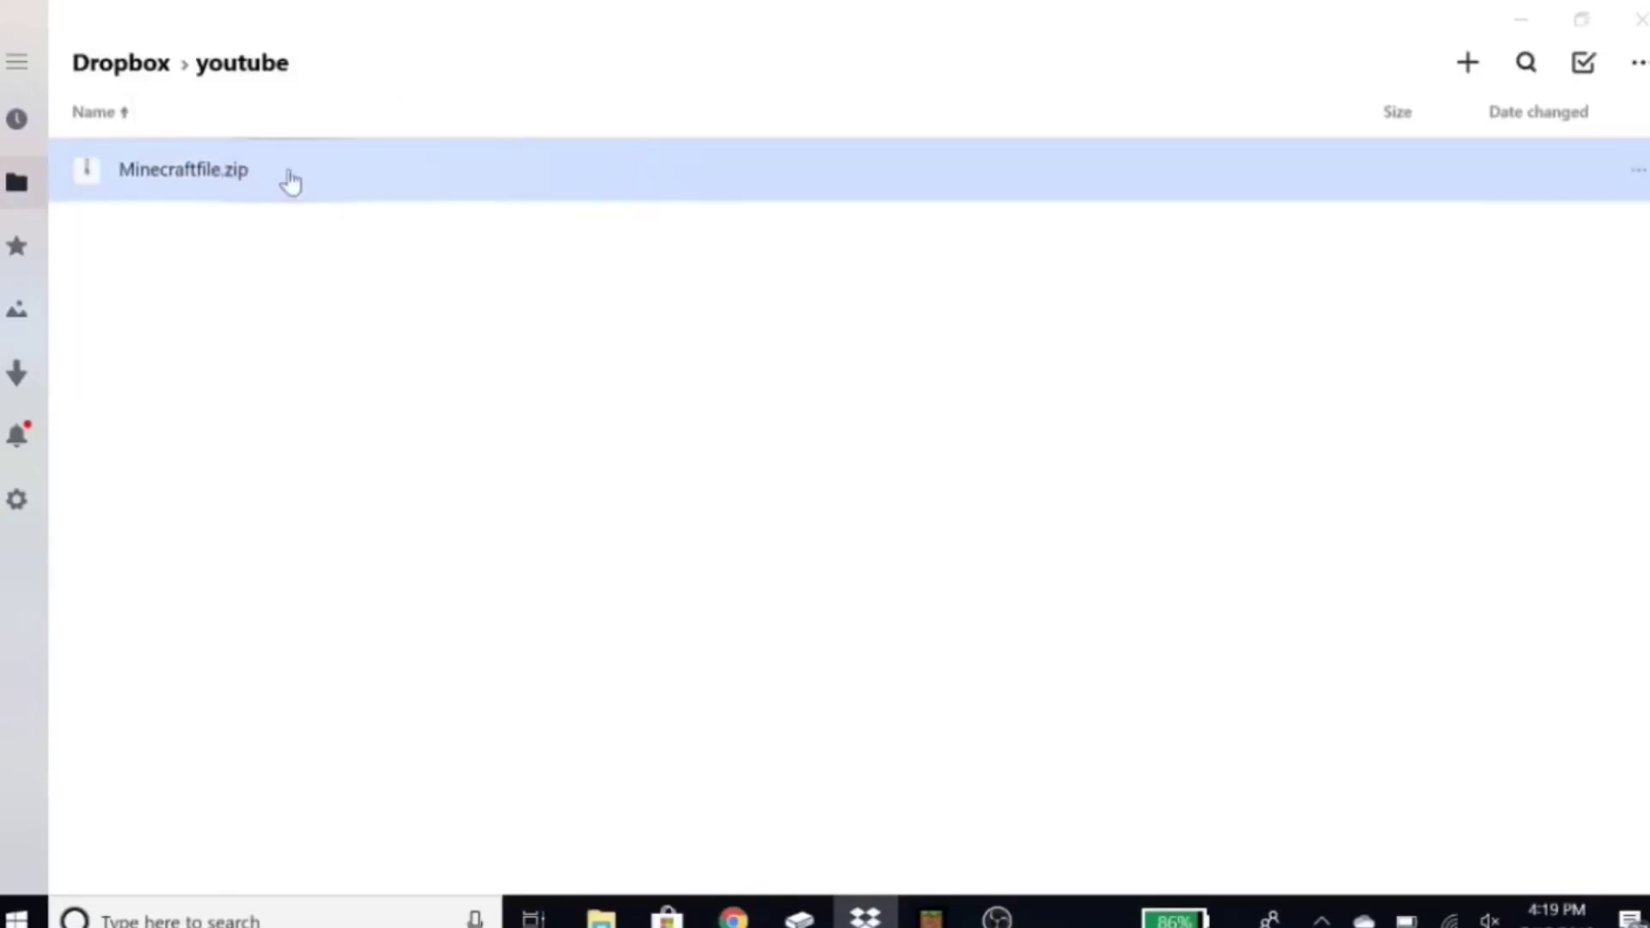
pyautogui.rightClick(1603, 176)
# Step: Replace the zip extension with mcpack, naming the file Minecraftfile.mcpack
pyautogui.click(1423, 454)
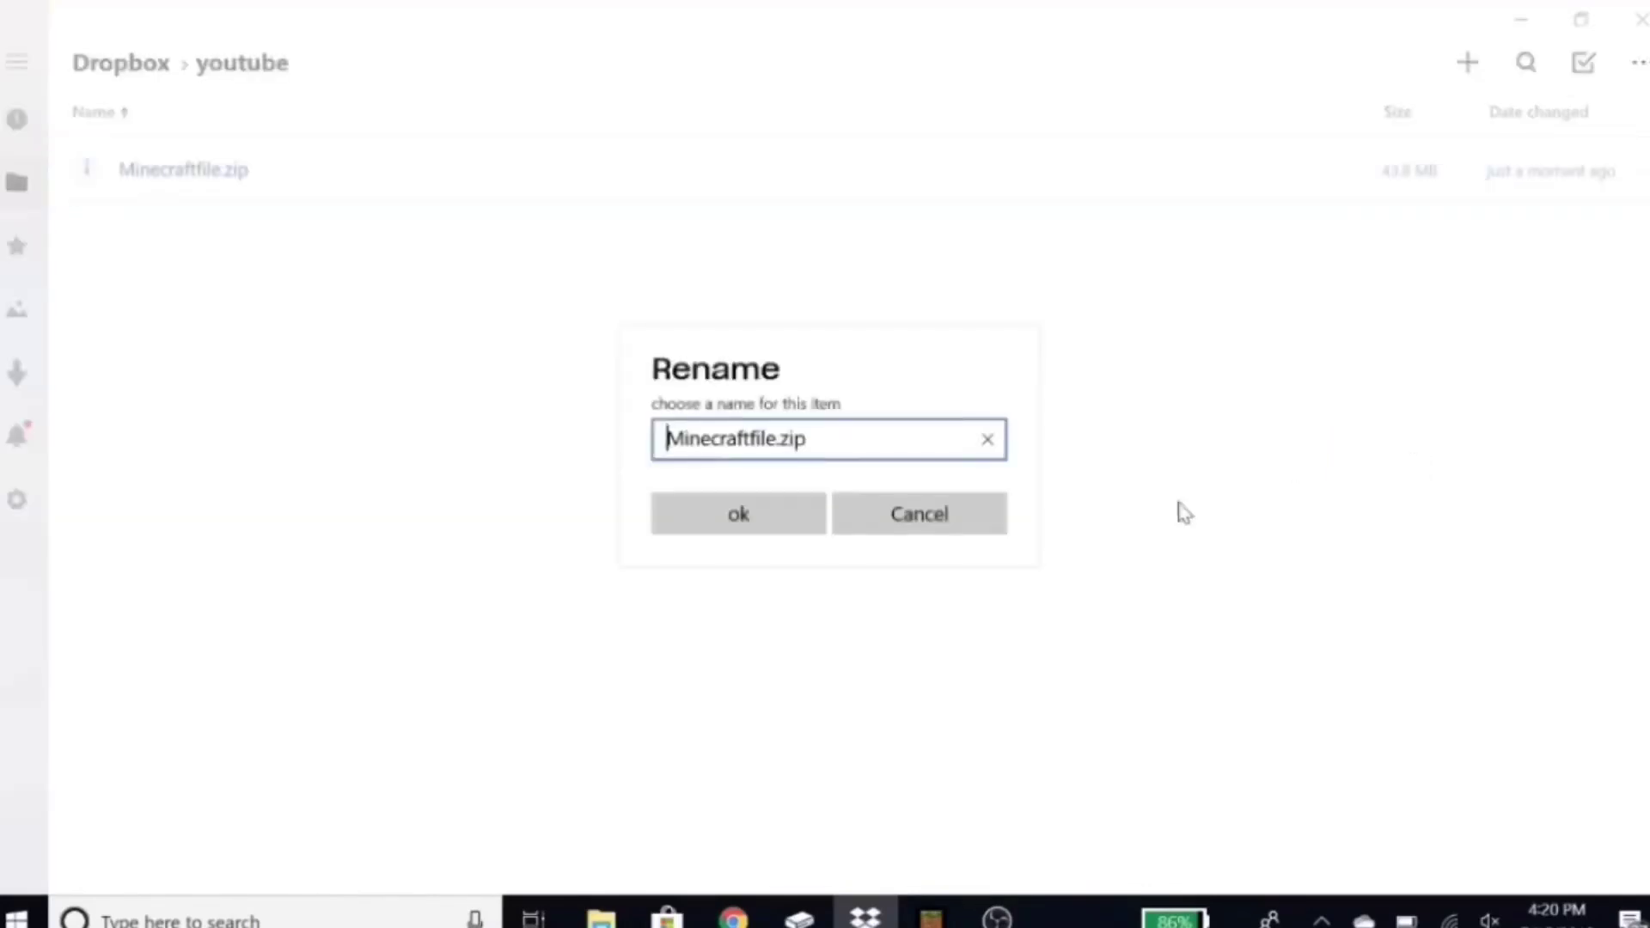
pyautogui.press('End')
pyautogui.press('BackSpace')
pyautogui.press('BackSpace')
pyautogui.press('BackSpace')
pyautogui.write('mcpack')
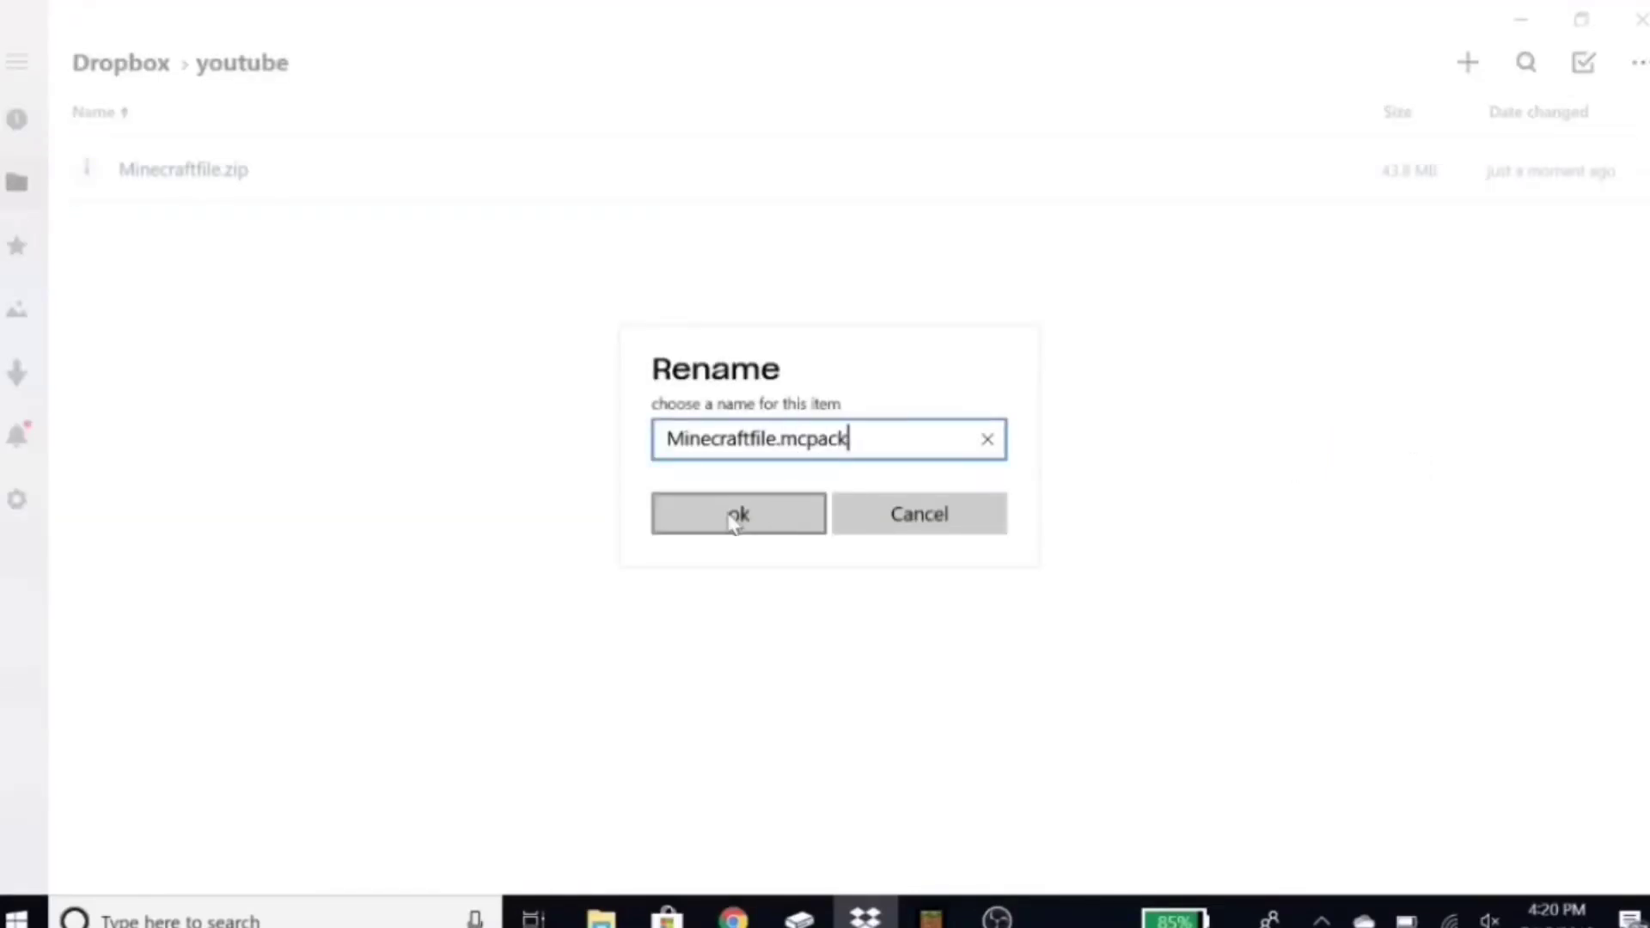
pyautogui.click(739, 514)
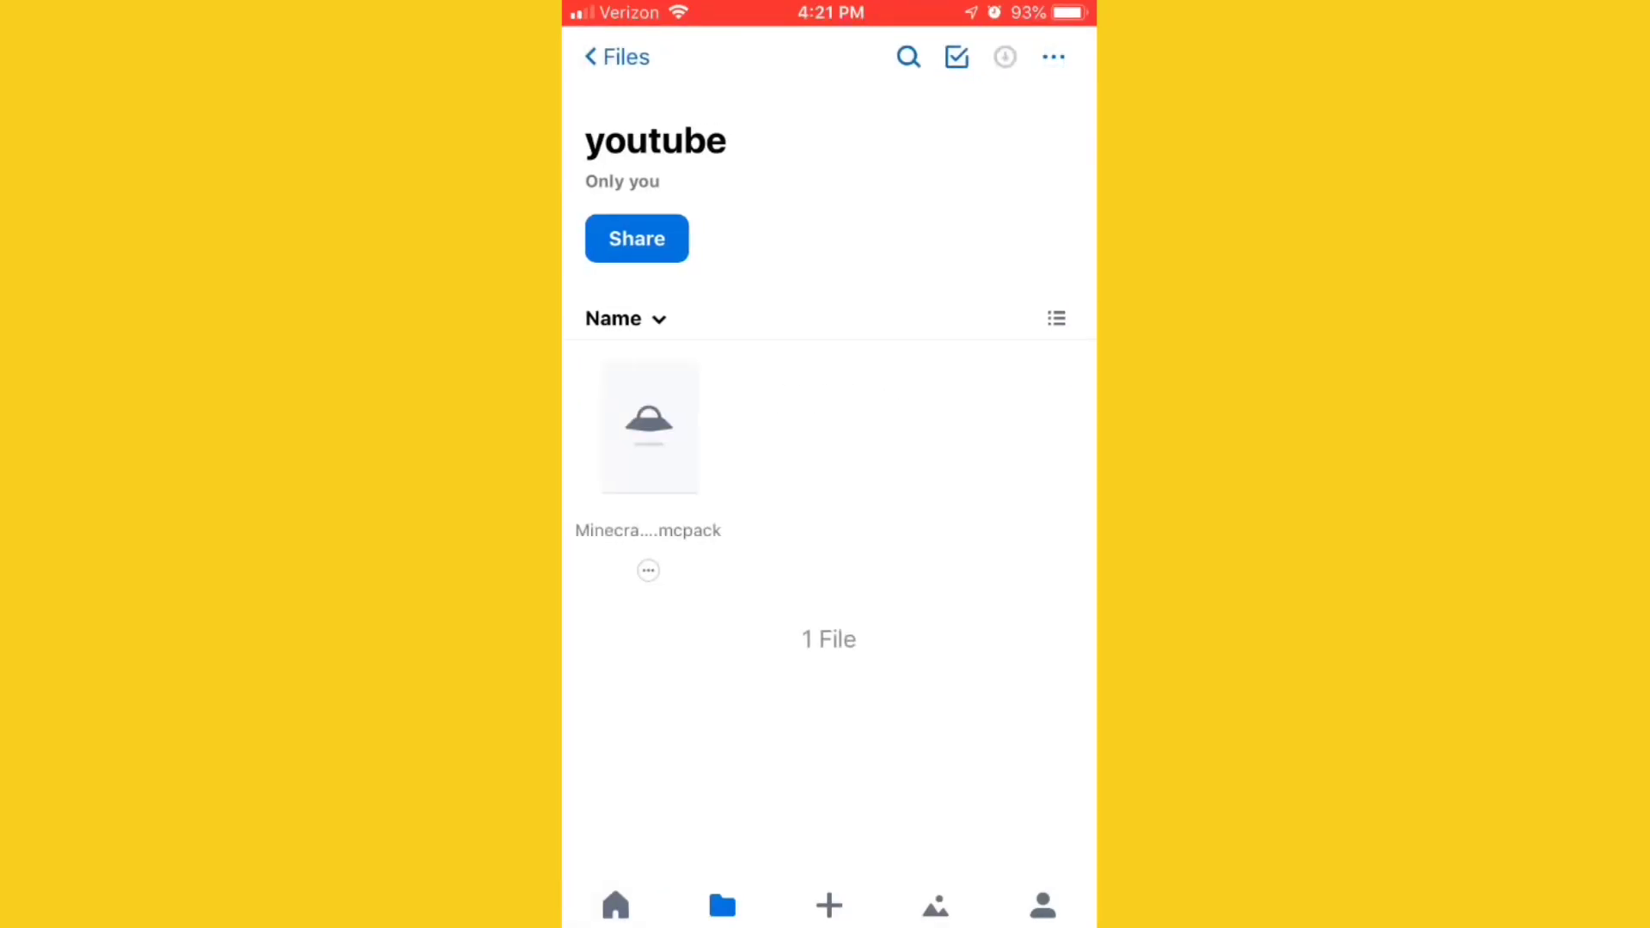
# Step: Export Minecraftfile.mcpack from the youtube folder and choose Copy to Addons in the share sheet
pyautogui.click(648, 571)
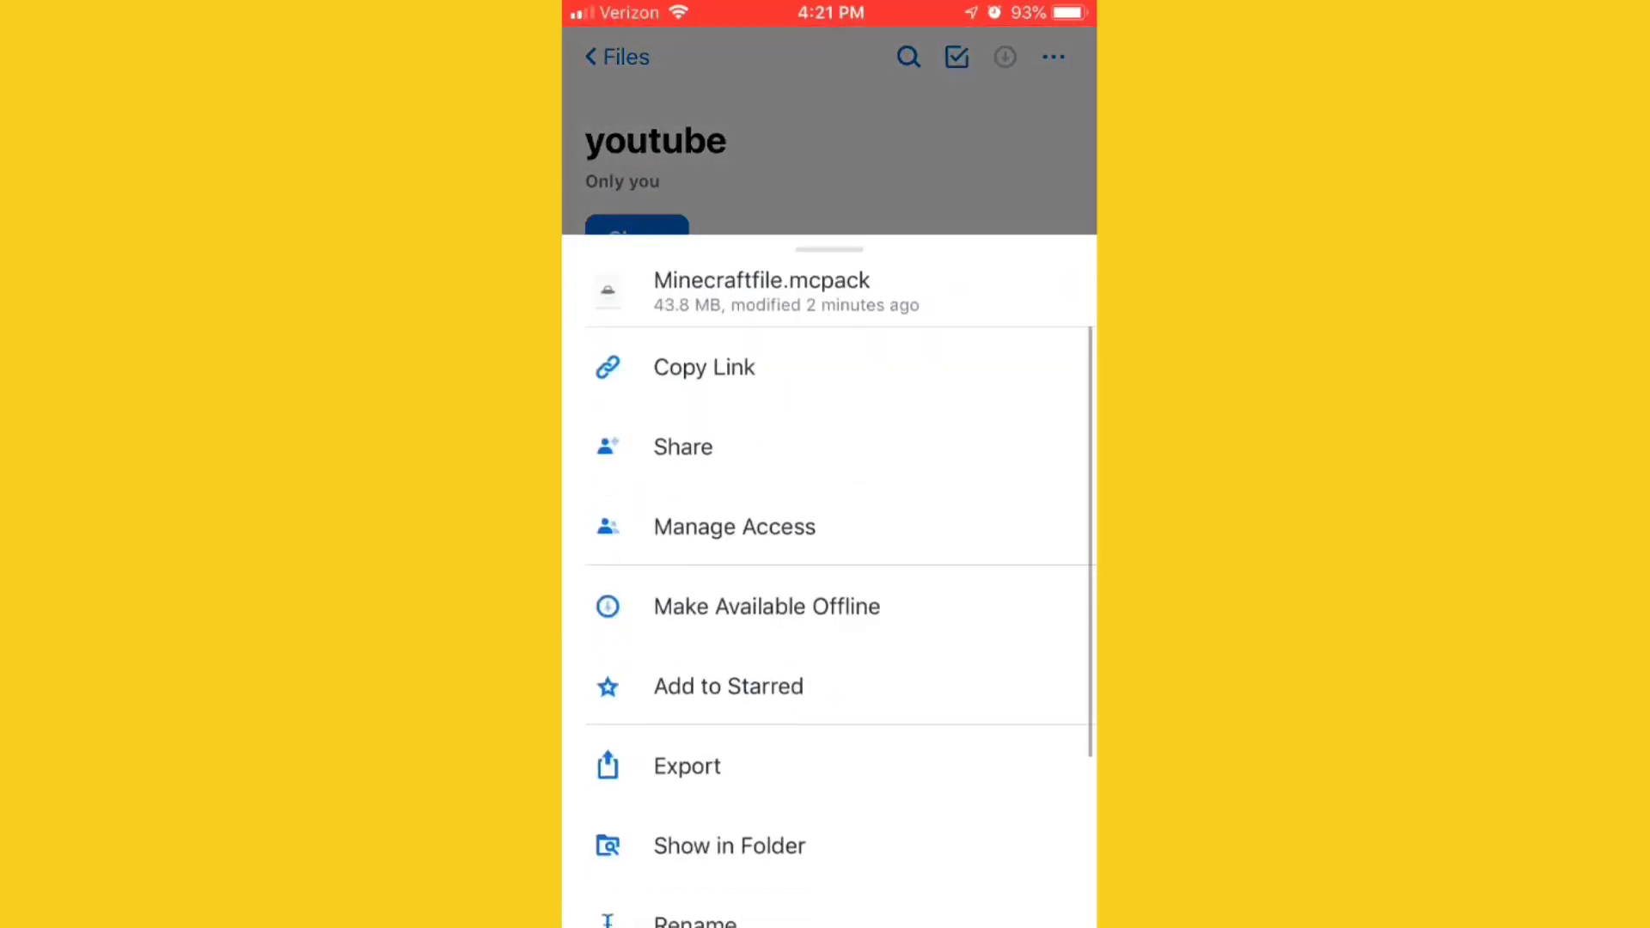
pyautogui.click(829, 129)
pyautogui.click(648, 567)
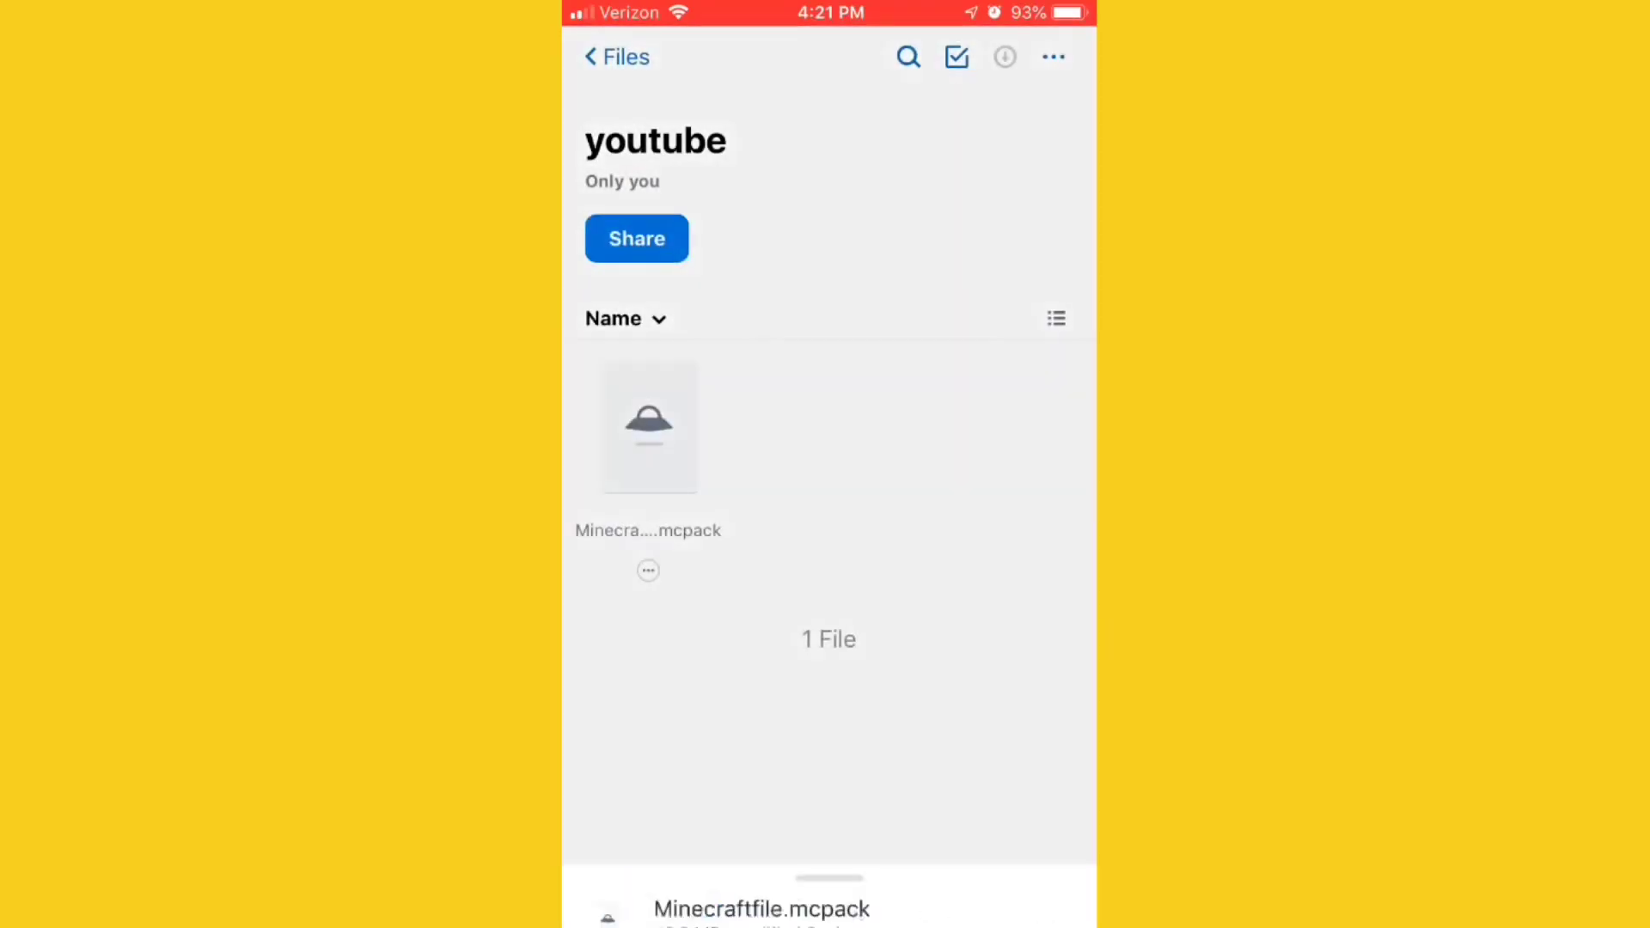
pyautogui.scroll(-3, 830, 601)
pyautogui.click(830, 129)
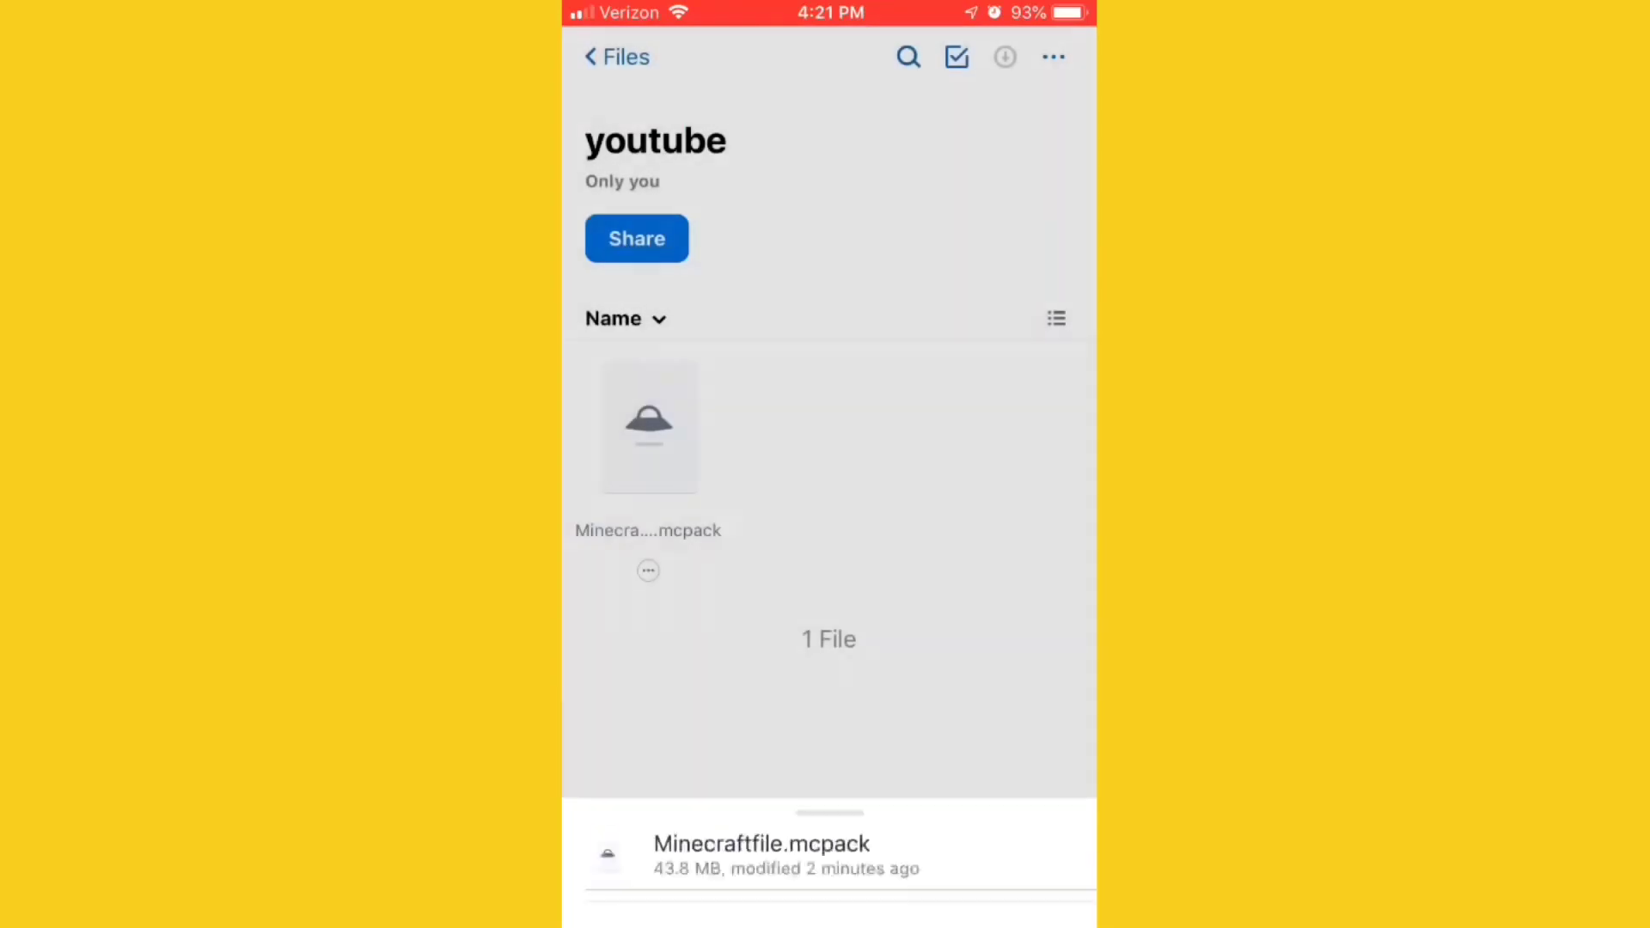
pyautogui.click(649, 425)
pyautogui.moveTo(989, 546); pyautogui.dragTo(602, 546)
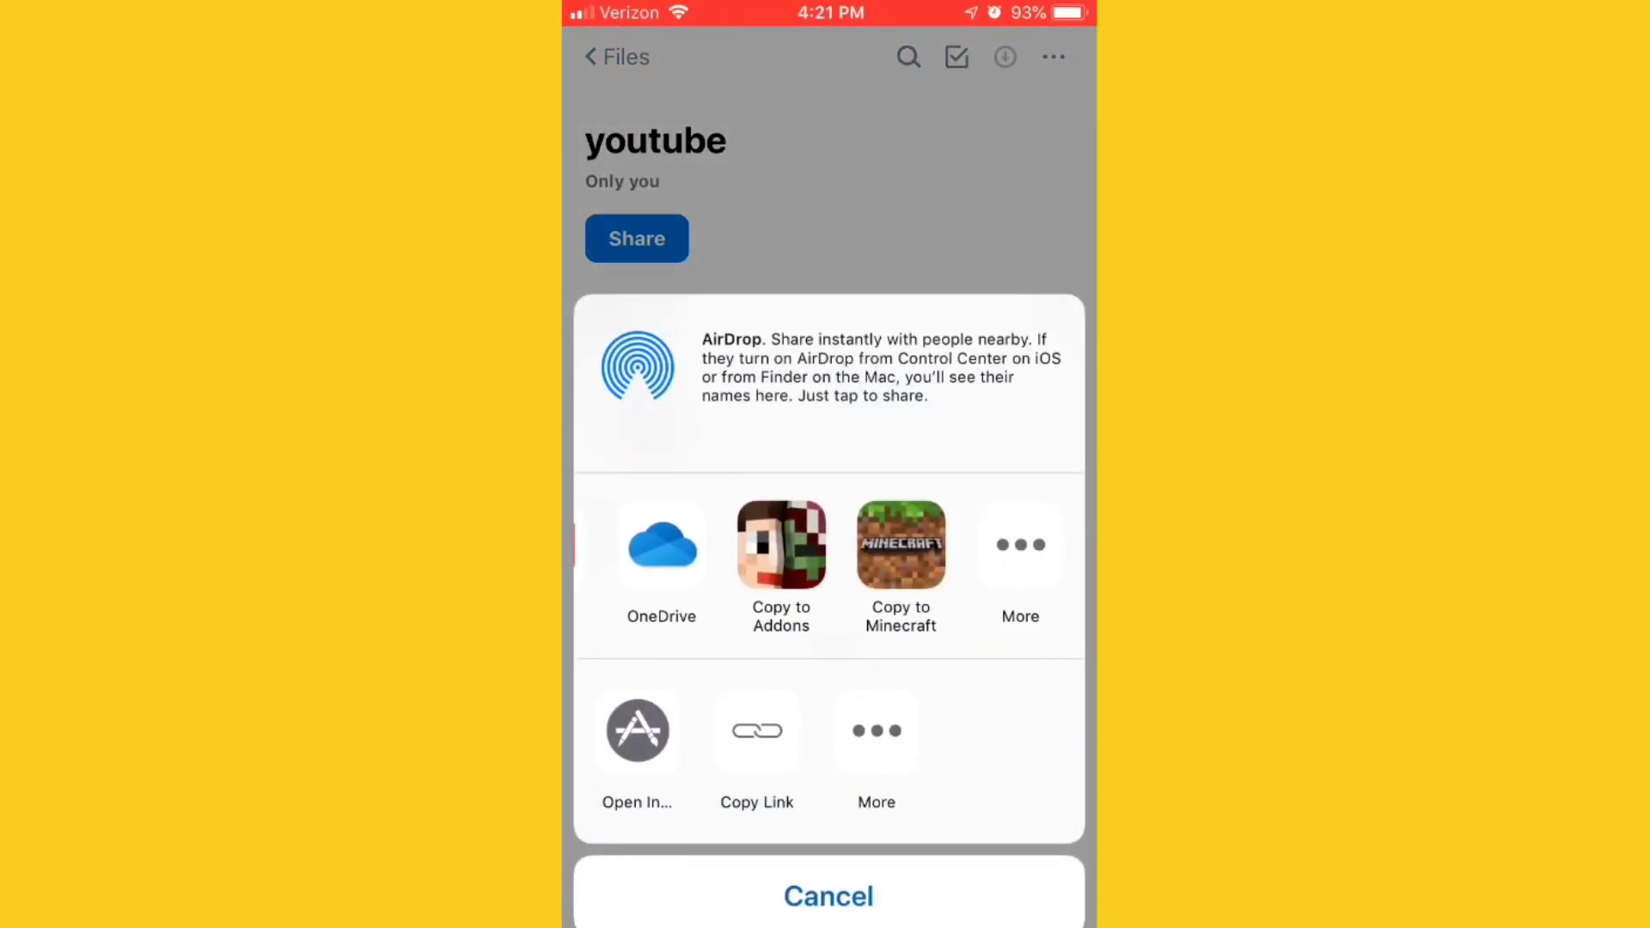
pyautogui.moveTo(661, 546); pyautogui.dragTo(631, 546)
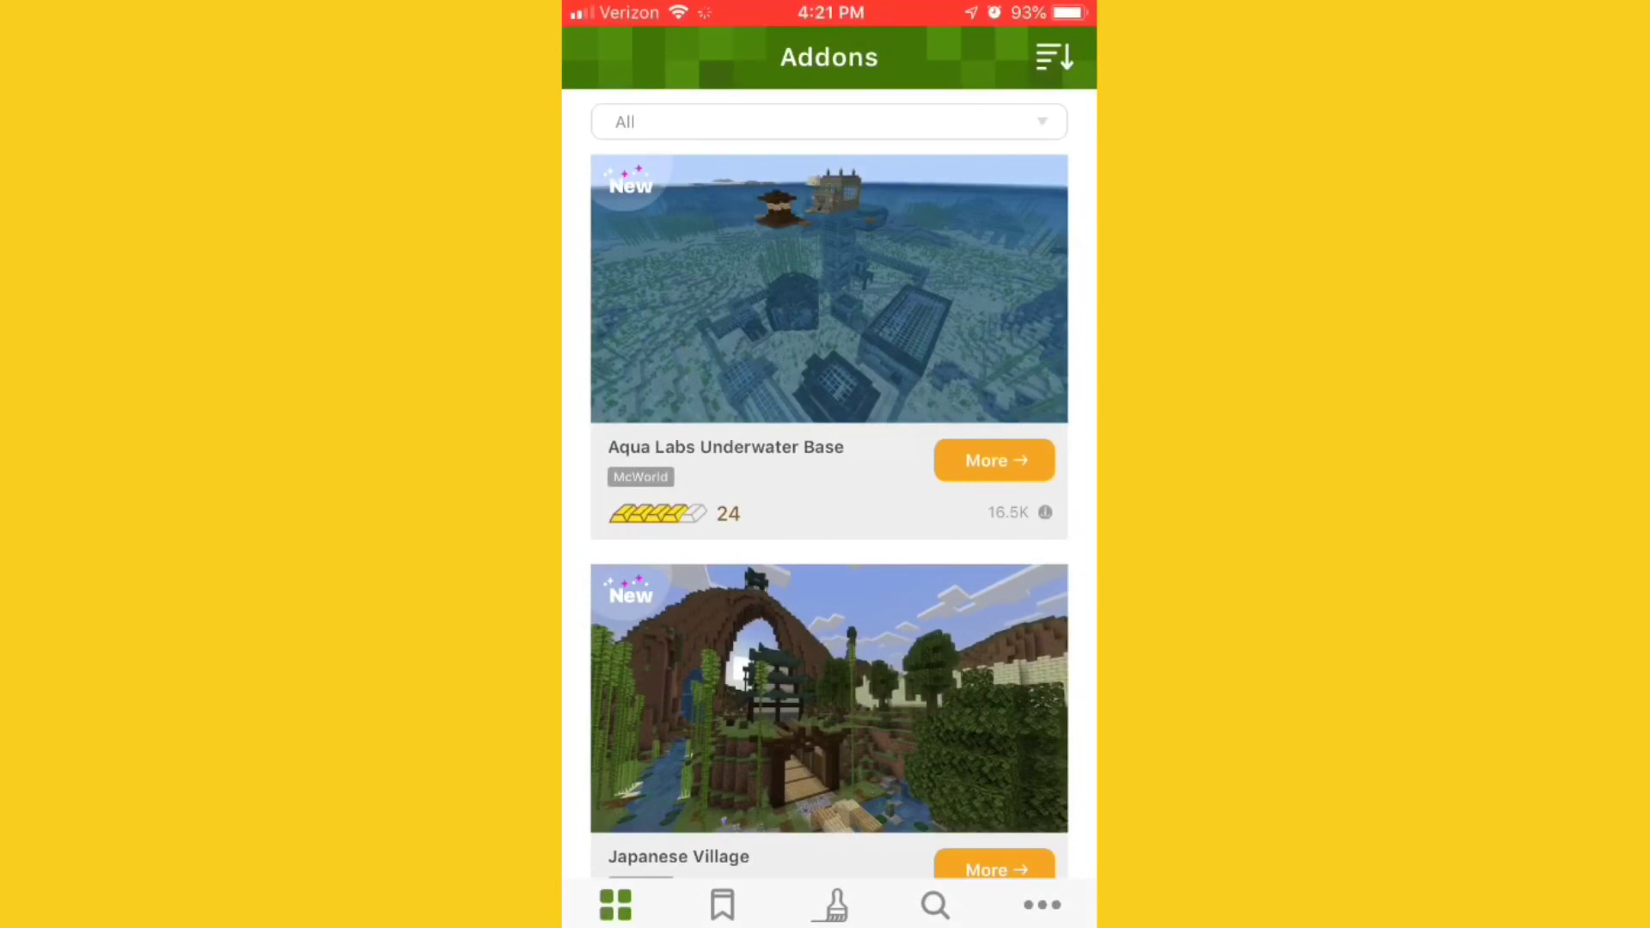
# Step: From Studio > Imported, share Minecraftfile.mcpack on to Minecraft
pyautogui.click(723, 904)
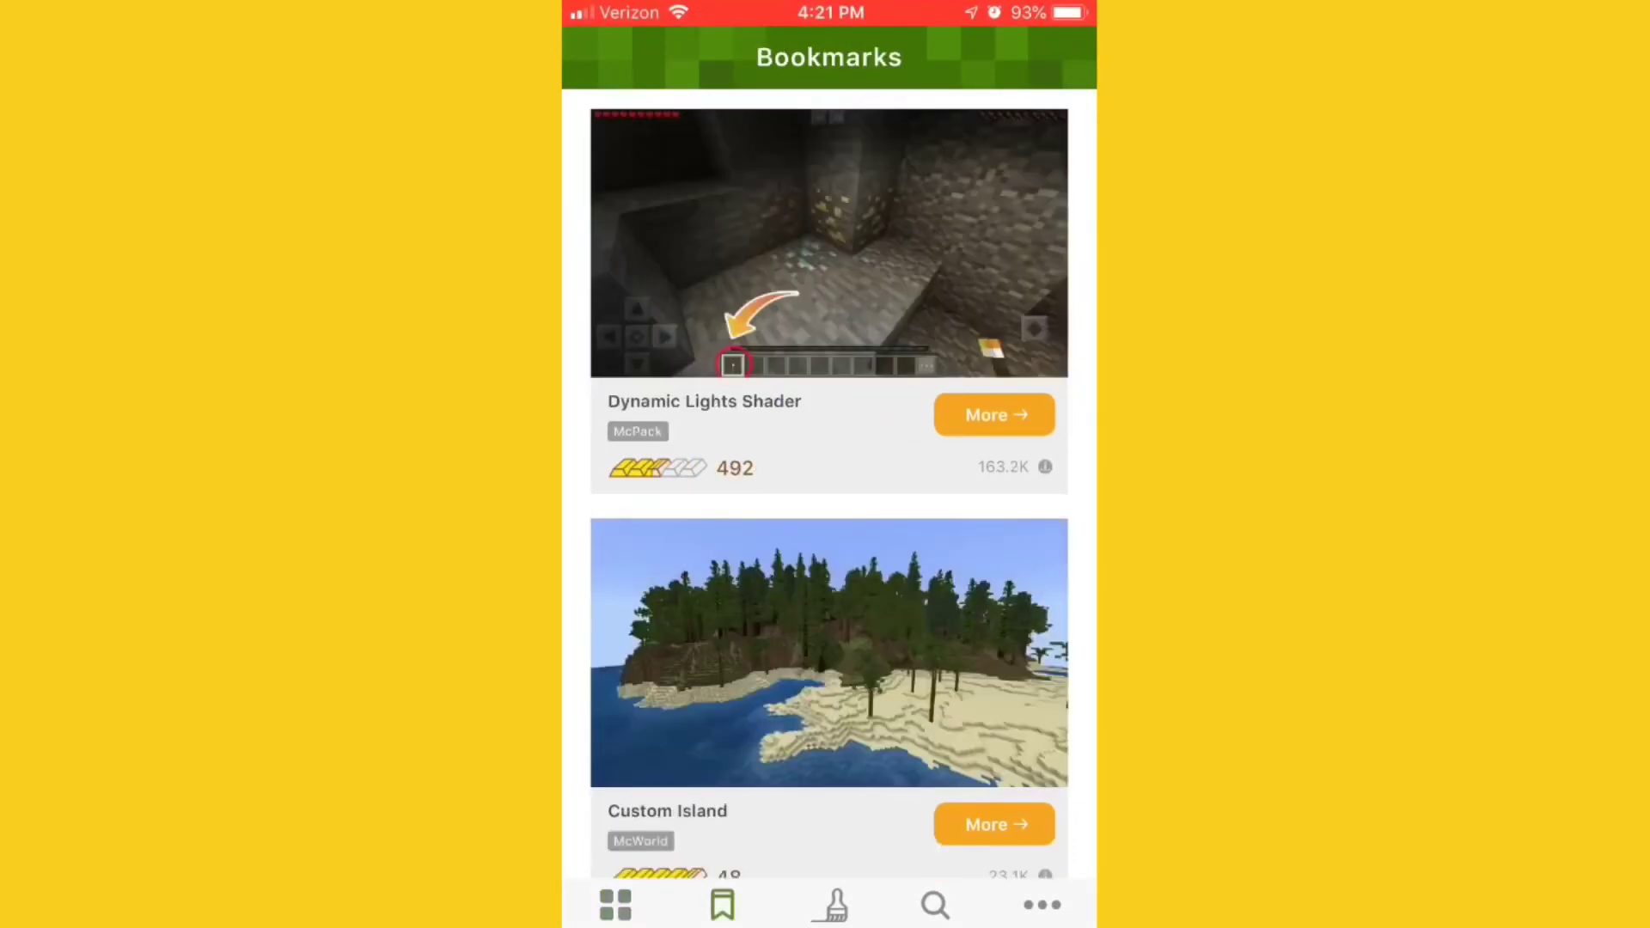
pyautogui.click(830, 904)
pyautogui.click(998, 126)
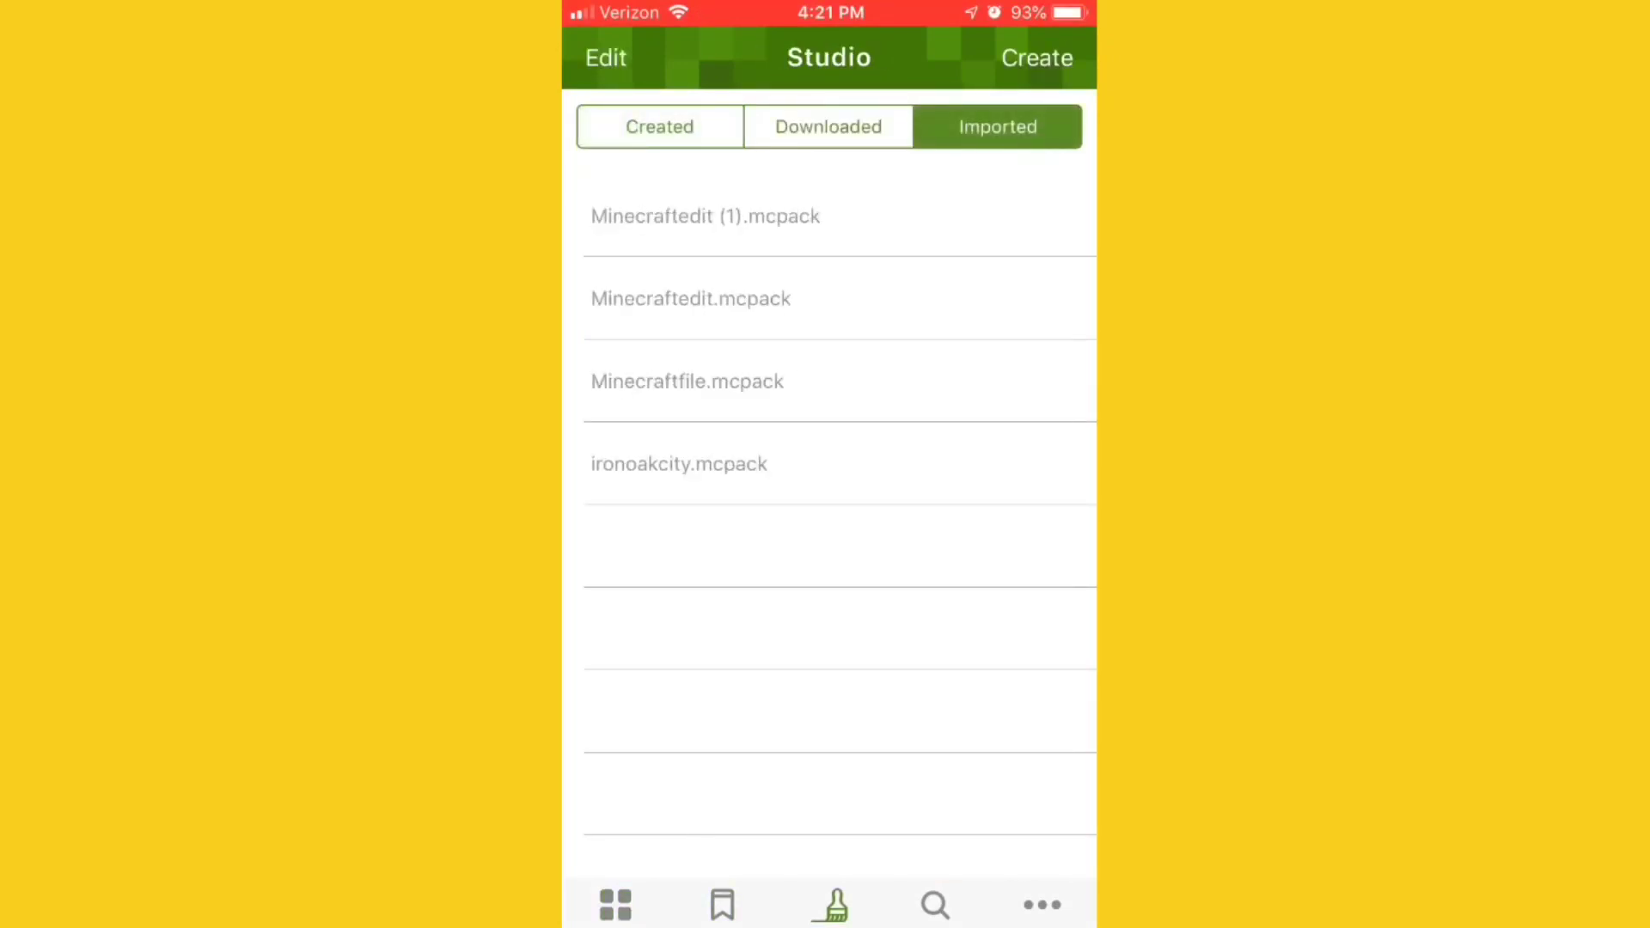
pyautogui.scroll(-1, 841, 516)
pyautogui.click(688, 381)
pyautogui.moveTo(989, 550); pyautogui.dragTo(653, 550)
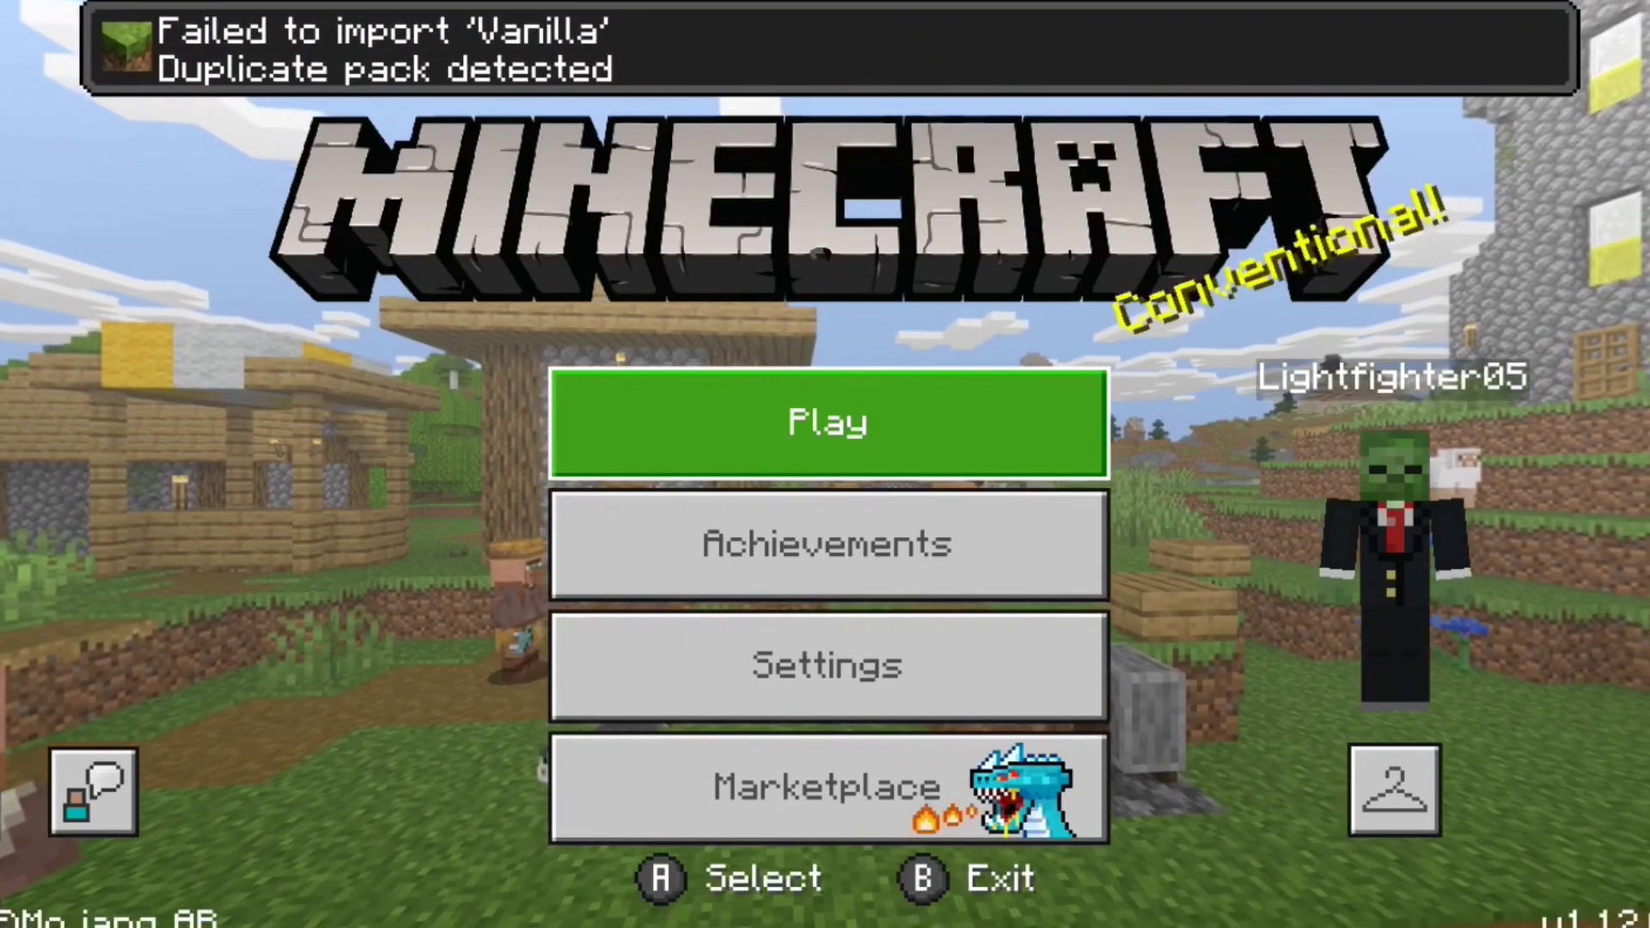
# Step: Check that Vanillavariations is among the Ironoak City, Mississippi world's active resource packs
pyautogui.press('Return')
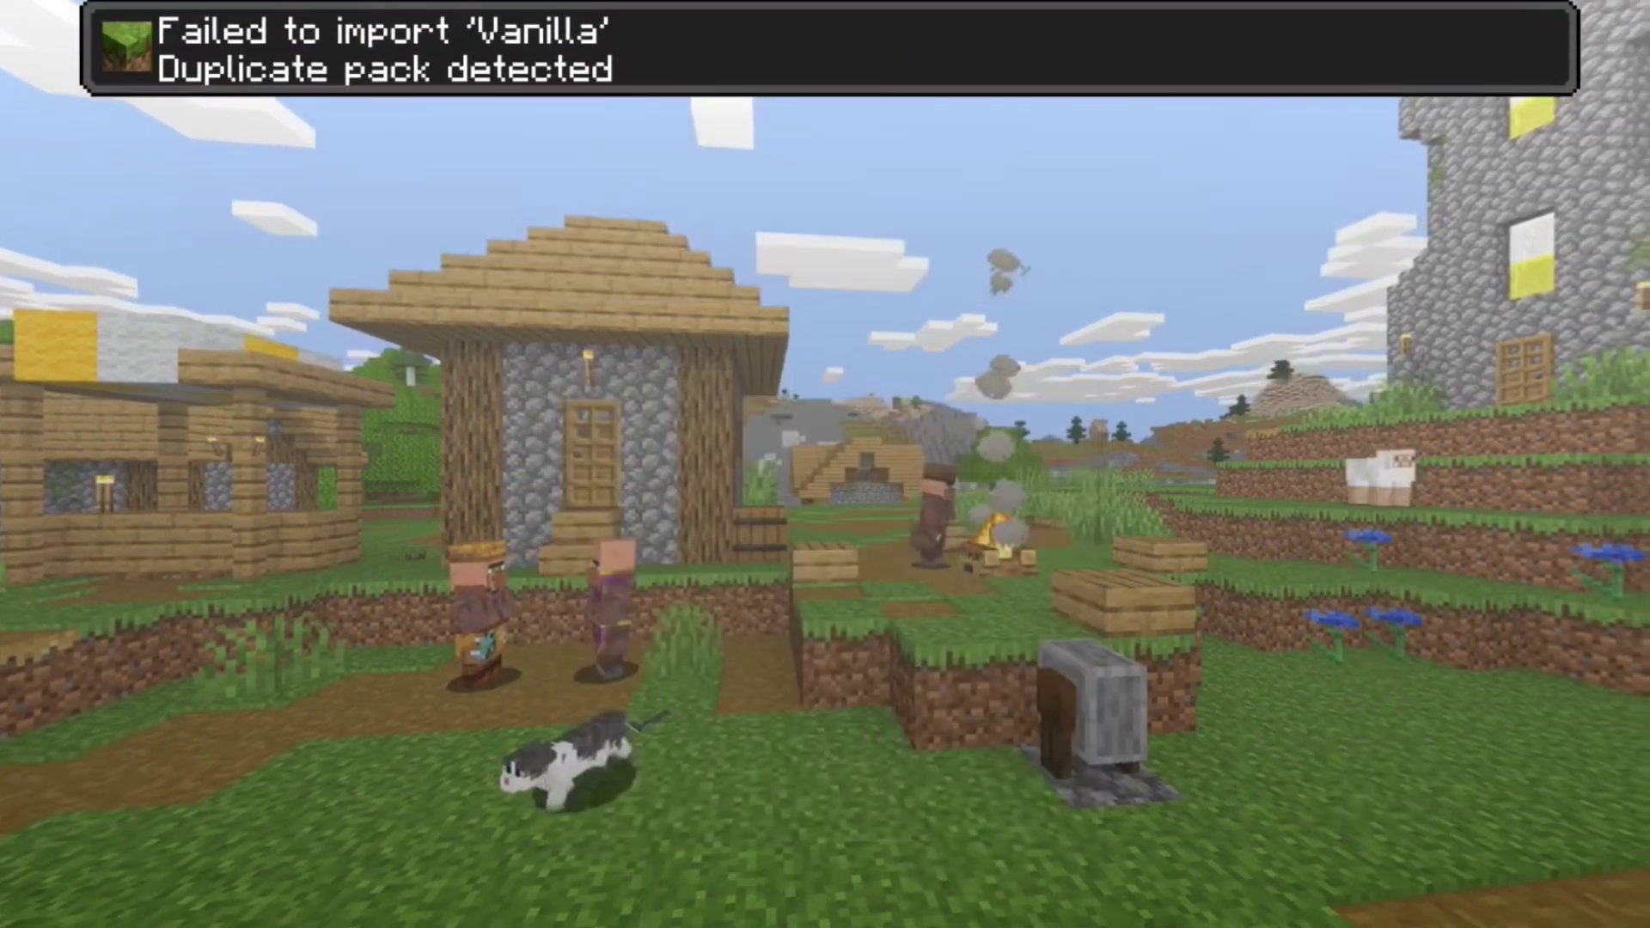
pyautogui.press('Return')
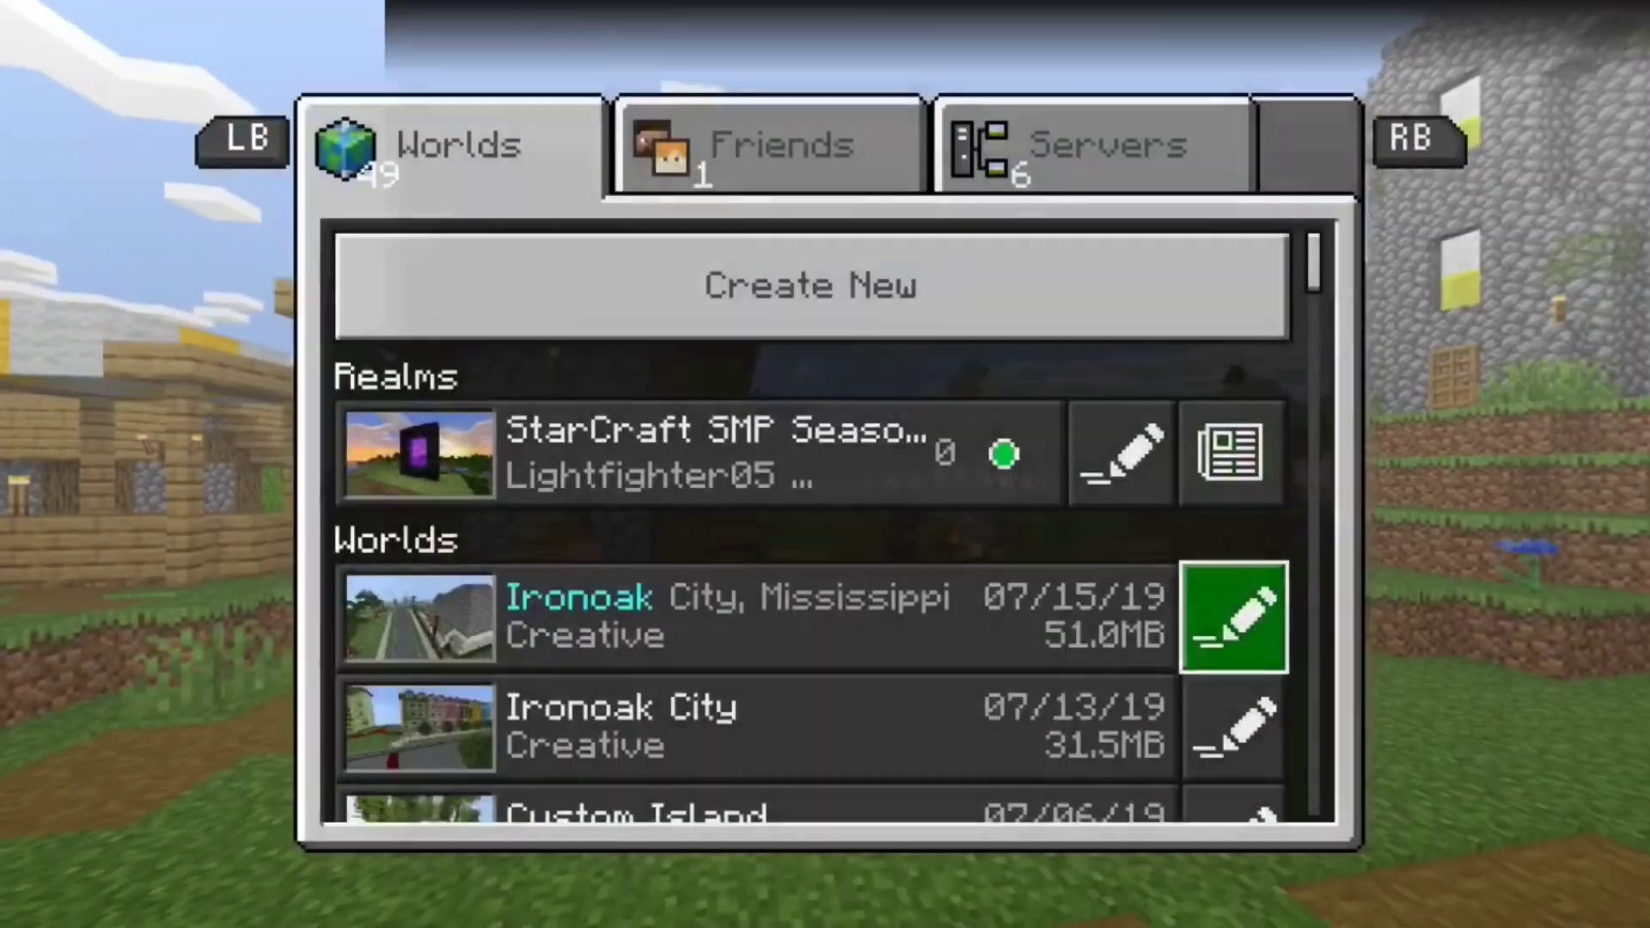
pyautogui.press('Return')
pyautogui.press('Down')
pyautogui.press('Down')
pyautogui.press('Right')
pyautogui.press('Down')
pyautogui.press('Down')
pyautogui.press('Return')
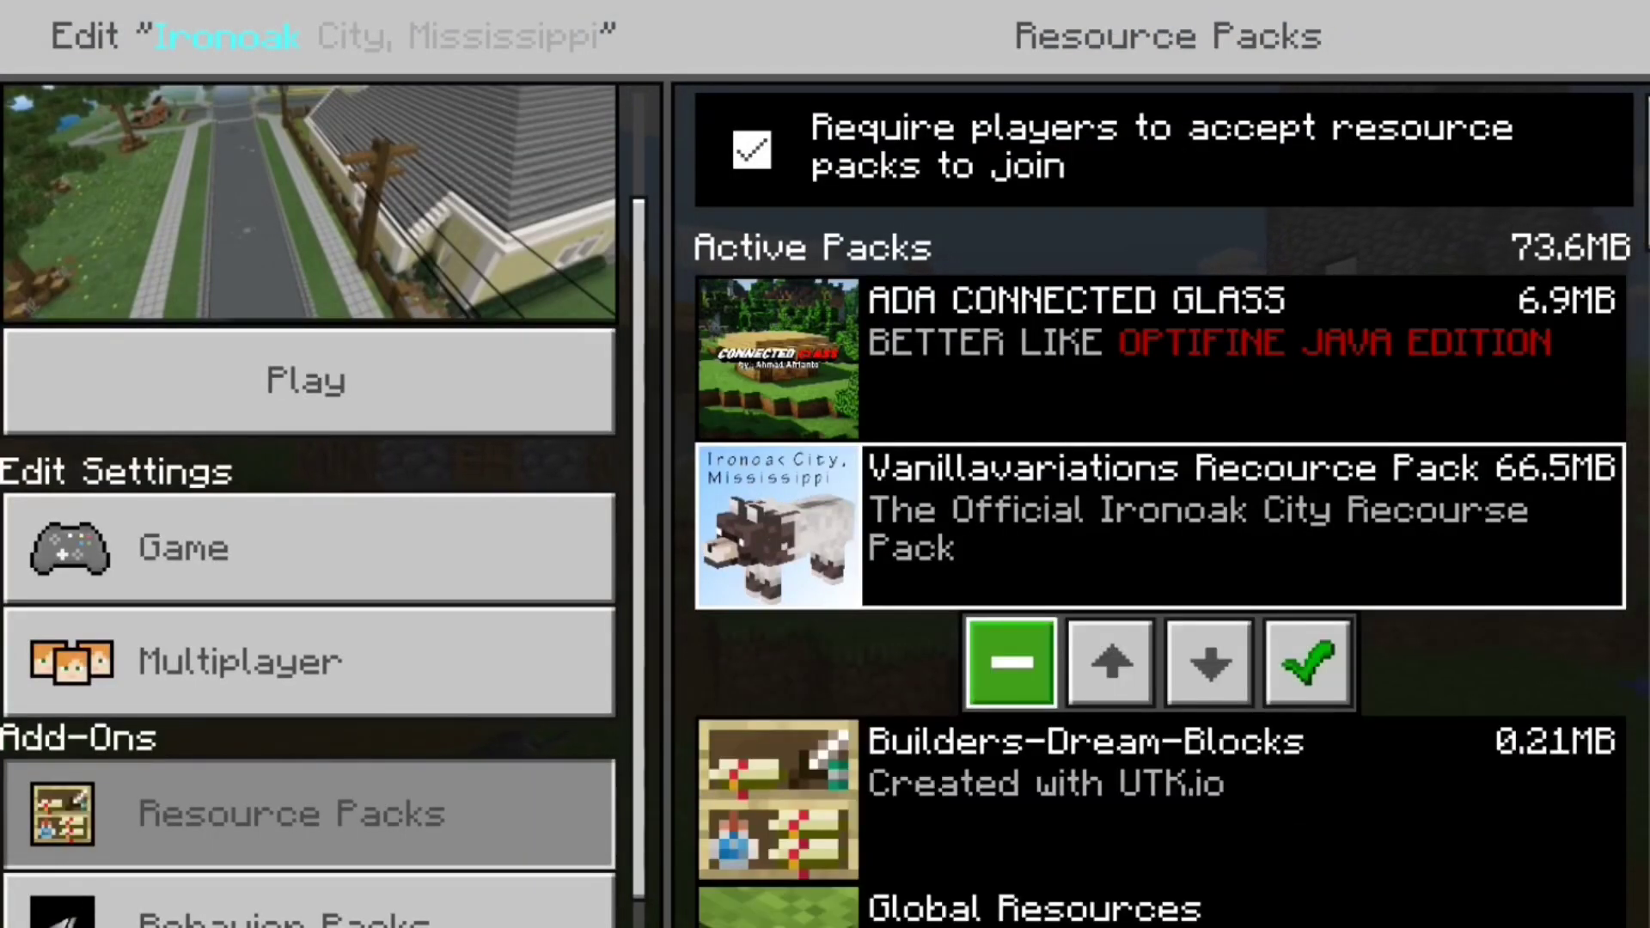
pyautogui.press('Right')
pyautogui.press('Right')
pyautogui.press('Right')
pyautogui.press('Left')
pyautogui.press('Left')
pyautogui.press('Left')
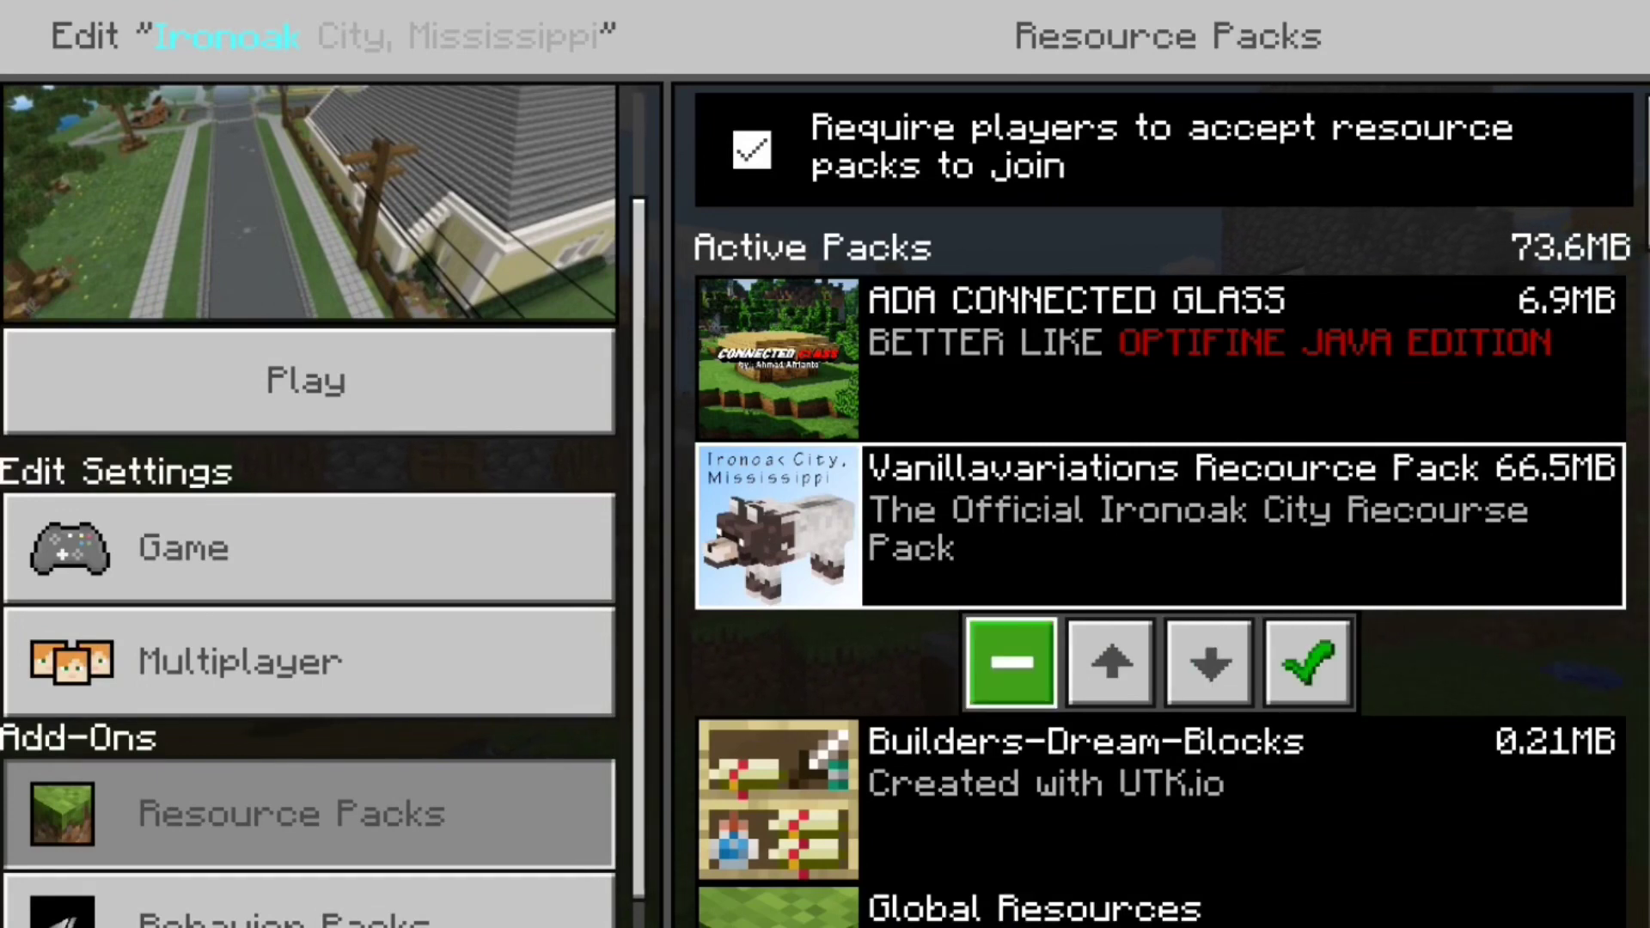
pyautogui.press('Up')
pyautogui.press('Down')
pyautogui.press('Left')
pyautogui.press('Up')
pyautogui.press('Up')
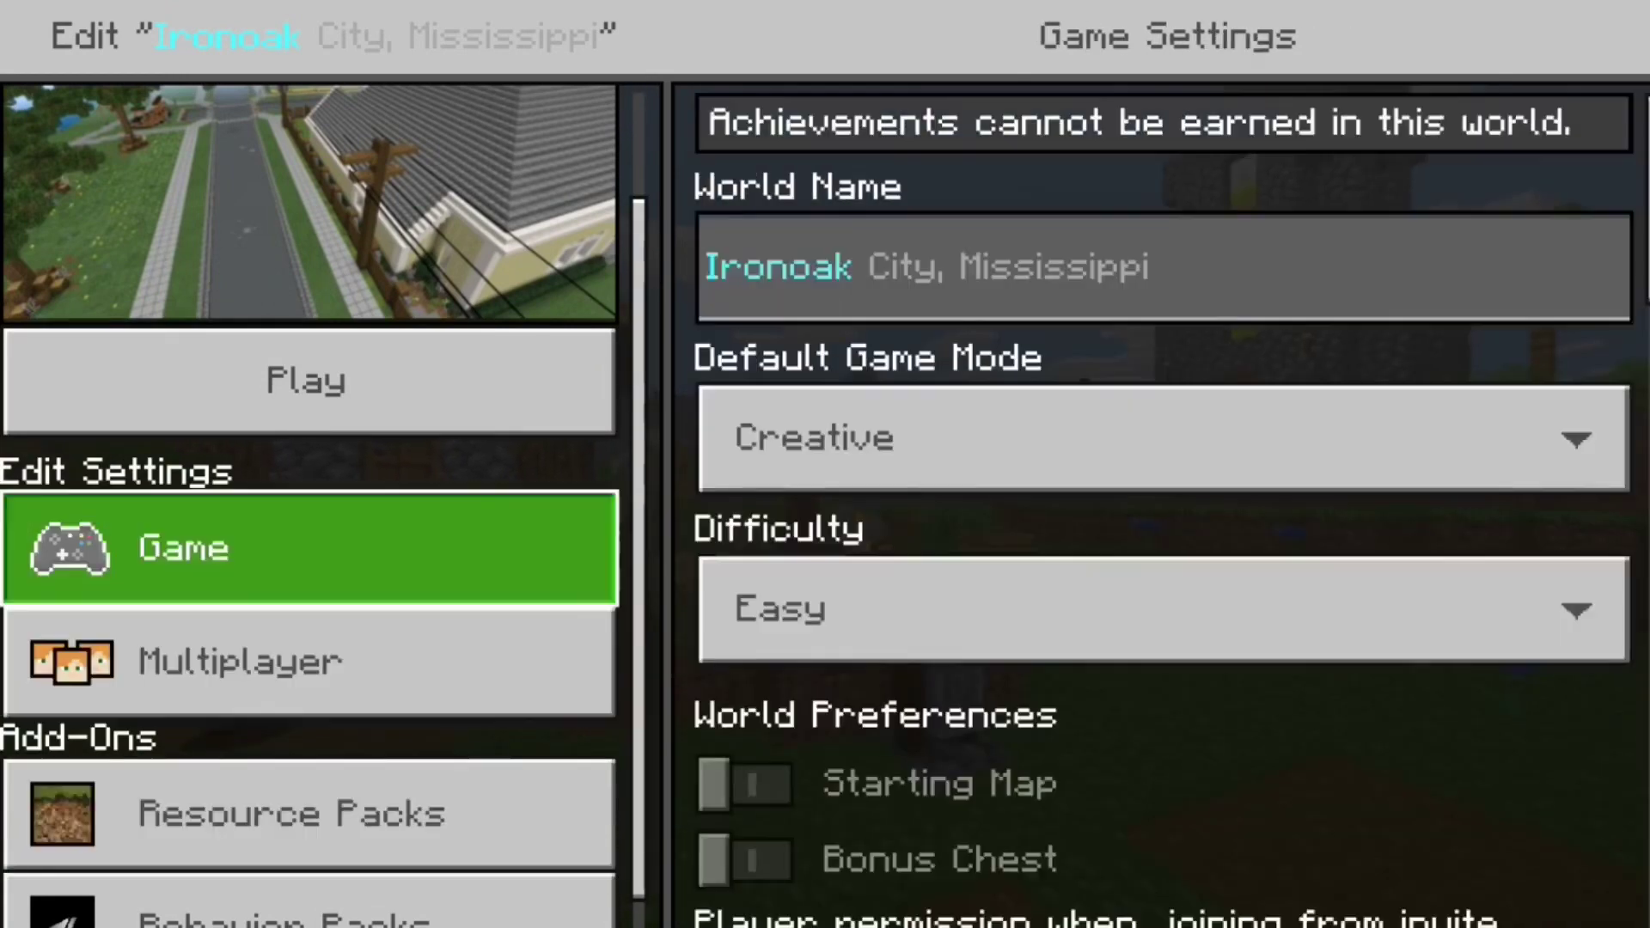
pyautogui.press('Up')
pyautogui.press('Down')
# Step: Return to the main menu and check Vanillavariations under Settings > Global Resources
pyautogui.press('Down')
pyautogui.press('Down')
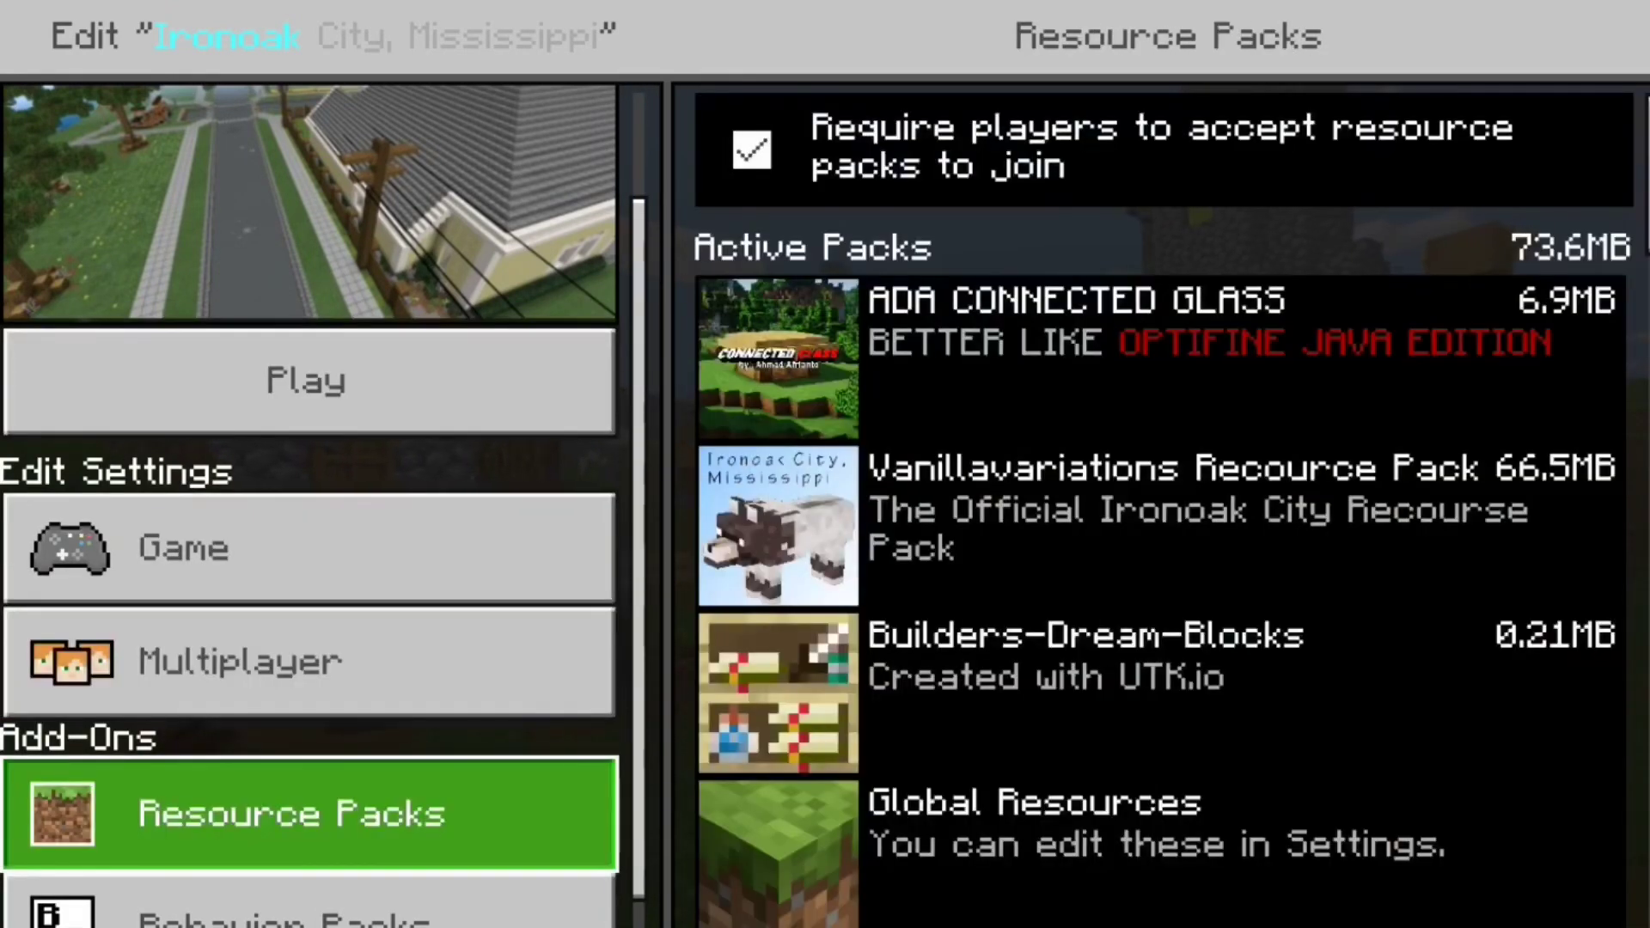
pyautogui.press('Escape')
pyautogui.press('Left')
pyautogui.press('Escape')
pyautogui.press('Down')
pyautogui.press('Down')
pyautogui.press('Return')
pyautogui.press('Down')
pyautogui.press('Down')
pyautogui.press('Down')
pyautogui.press('Down')
pyautogui.press('Down')
pyautogui.press('Down')
pyautogui.press('Down')
pyautogui.press('Down')
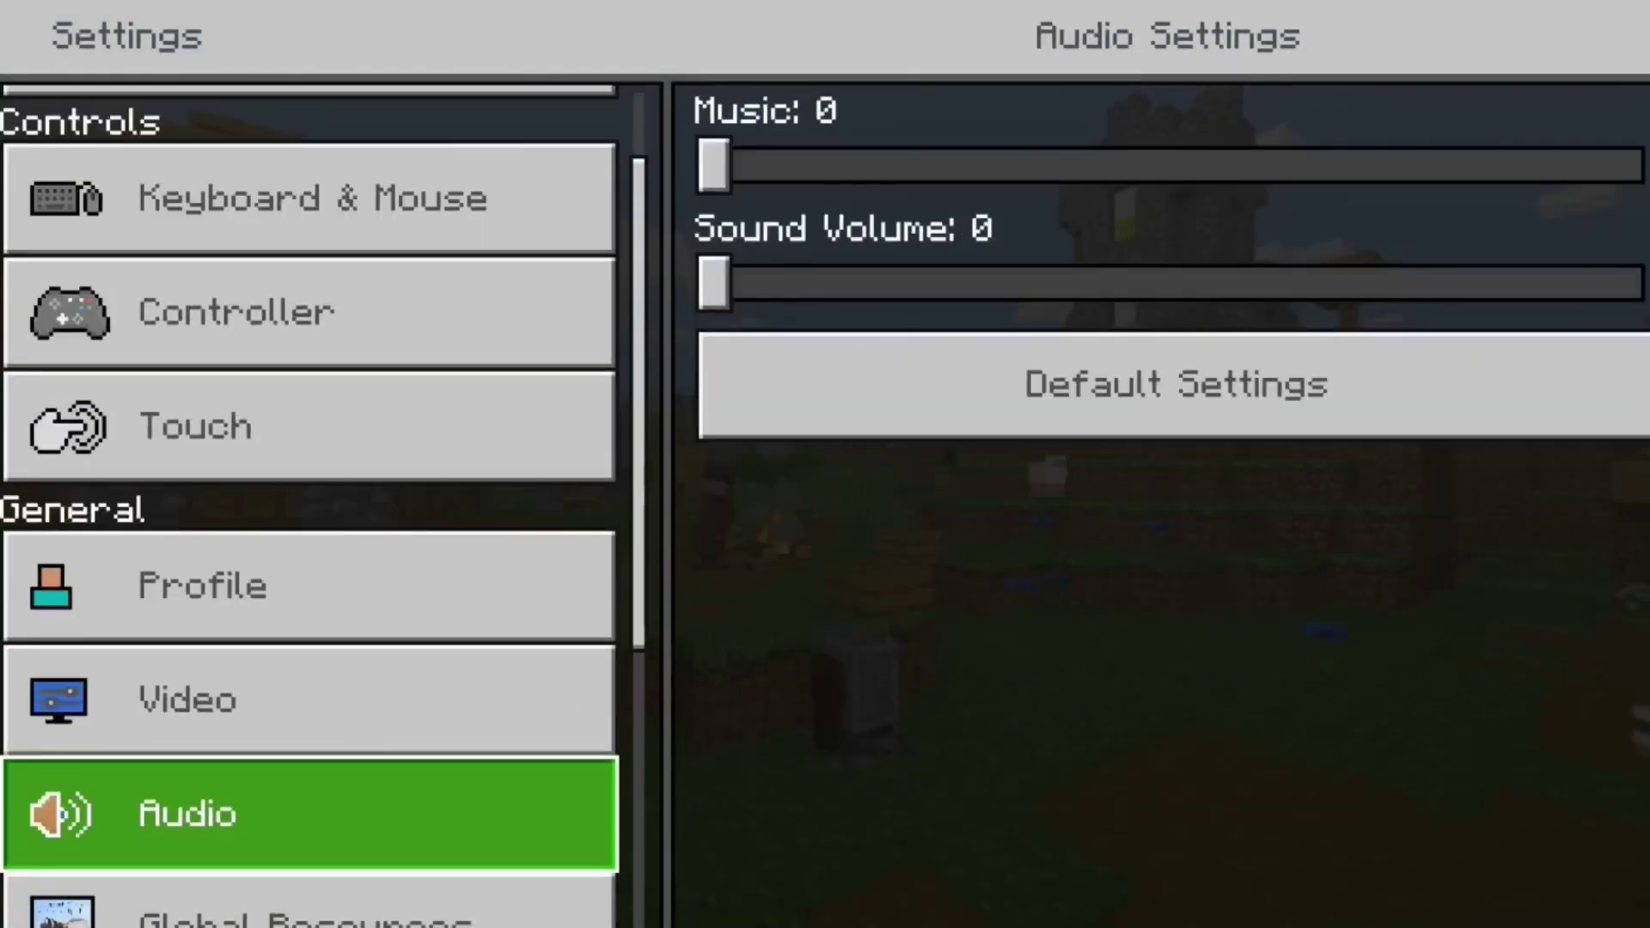
pyautogui.press('Up')
pyautogui.press('Right')
pyautogui.press('Return')
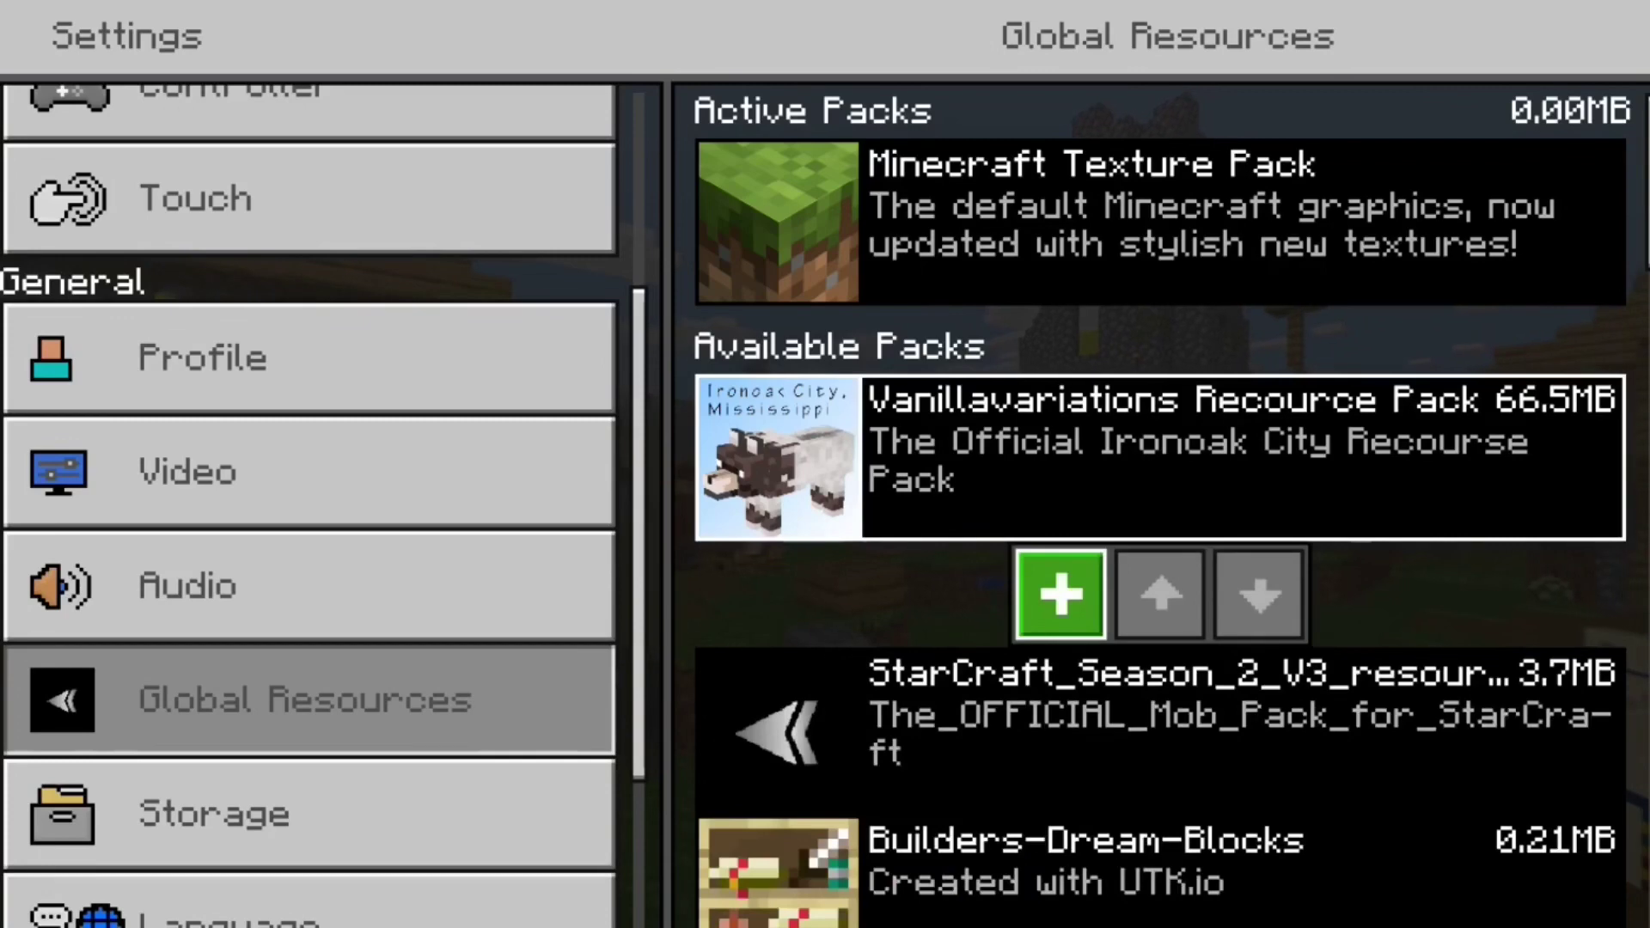
pyautogui.press('Escape')
# Step: Confirm Vanillavariations is listed among stored resource packs in Settings > Storage
pyautogui.press('Left')
pyautogui.press('Down')
pyautogui.press('Right')
pyautogui.press('Down')
pyautogui.press('Down')
pyautogui.press('Down')
pyautogui.press('Return')
pyautogui.press('Down')
pyautogui.press('Return')
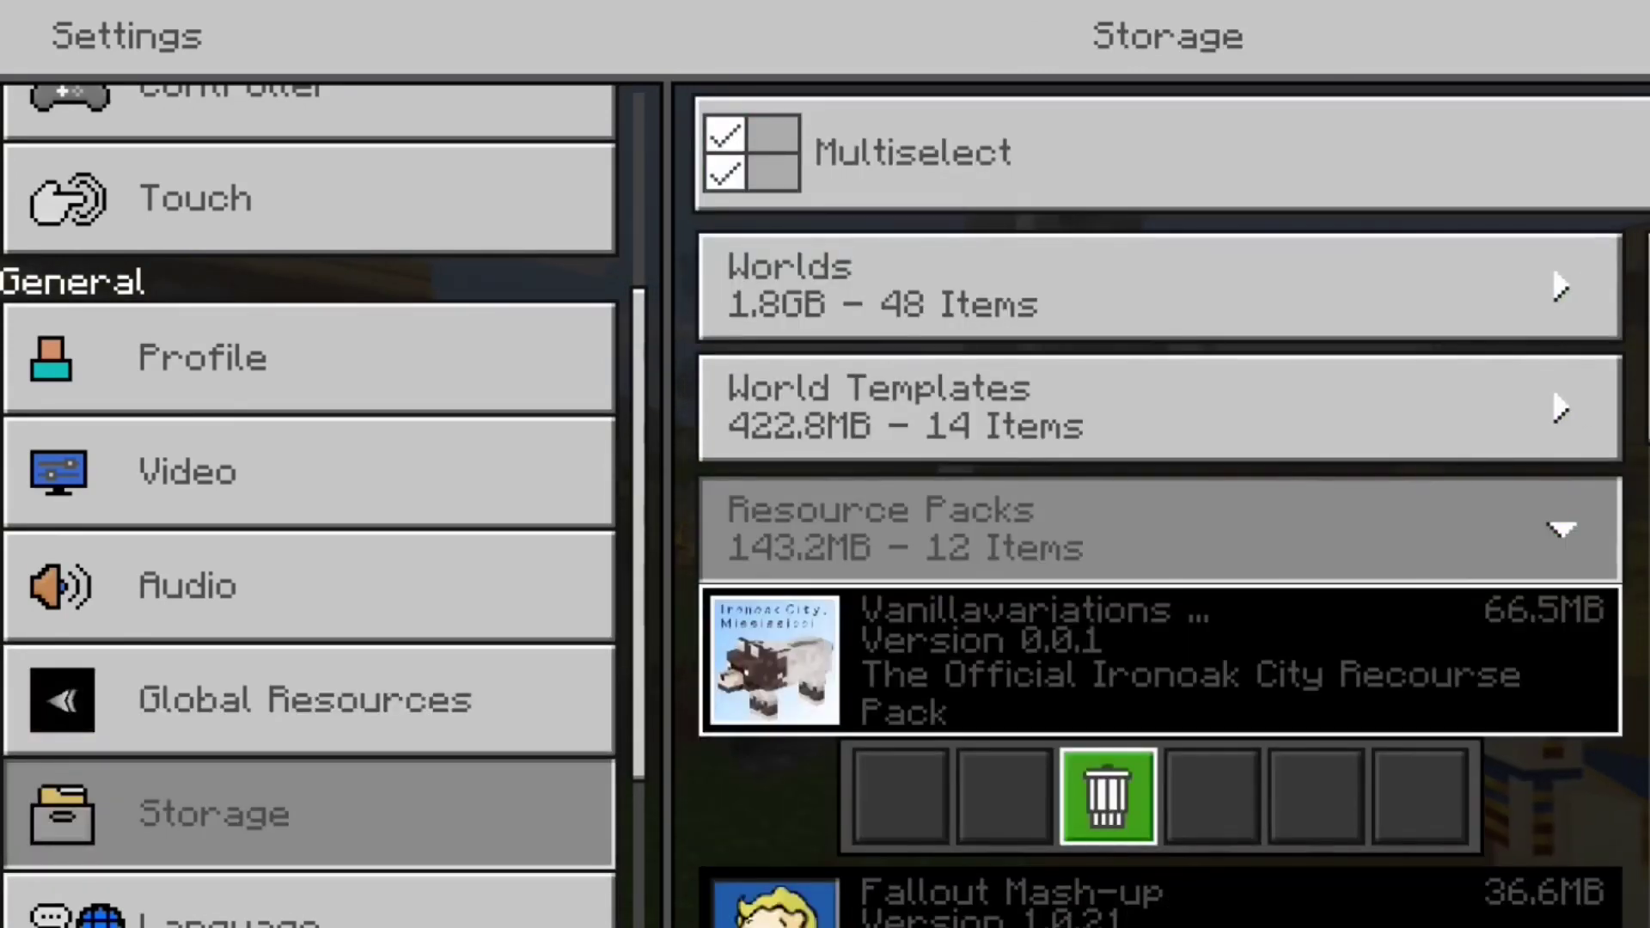
pyautogui.press('Escape')
pyautogui.press('Left')
pyautogui.press('Up')
pyautogui.press('Up')
pyautogui.press('Up')
pyautogui.press('Up')
pyautogui.press('Up')
pyautogui.press('Up')
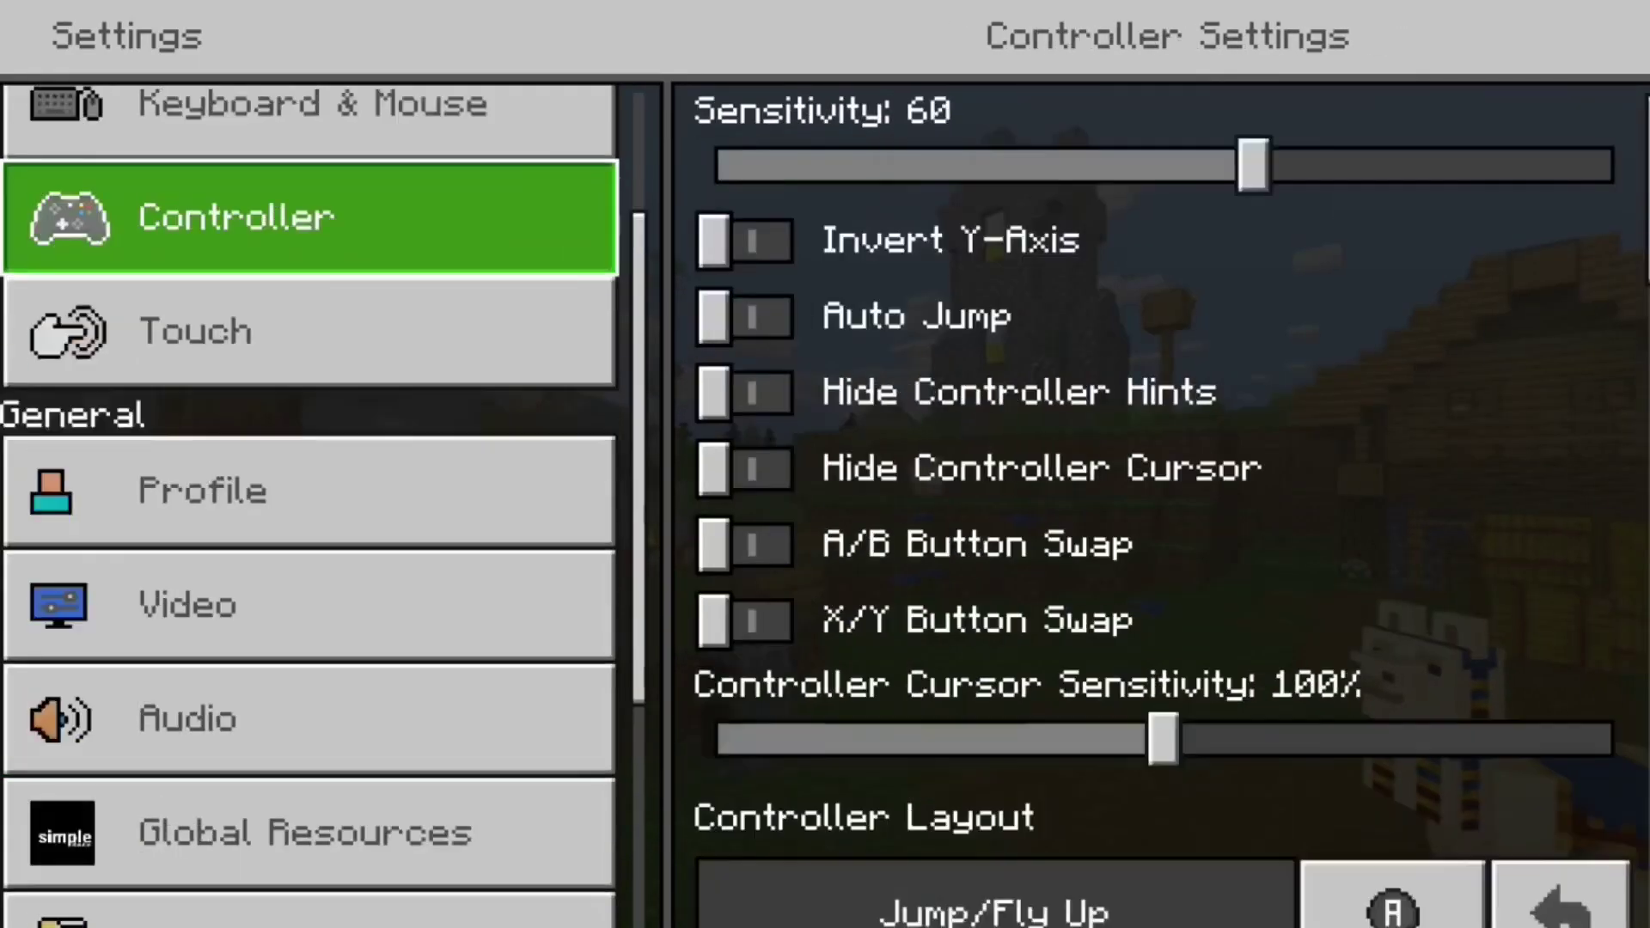
pyautogui.press('Escape')
pyautogui.press('Up')
pyautogui.press('Up')
# Step: Select Ironoak City, Mississippi under Play > Worlds and launch it
pyautogui.press('Return')
pyautogui.press('Down')
pyautogui.press('Down')
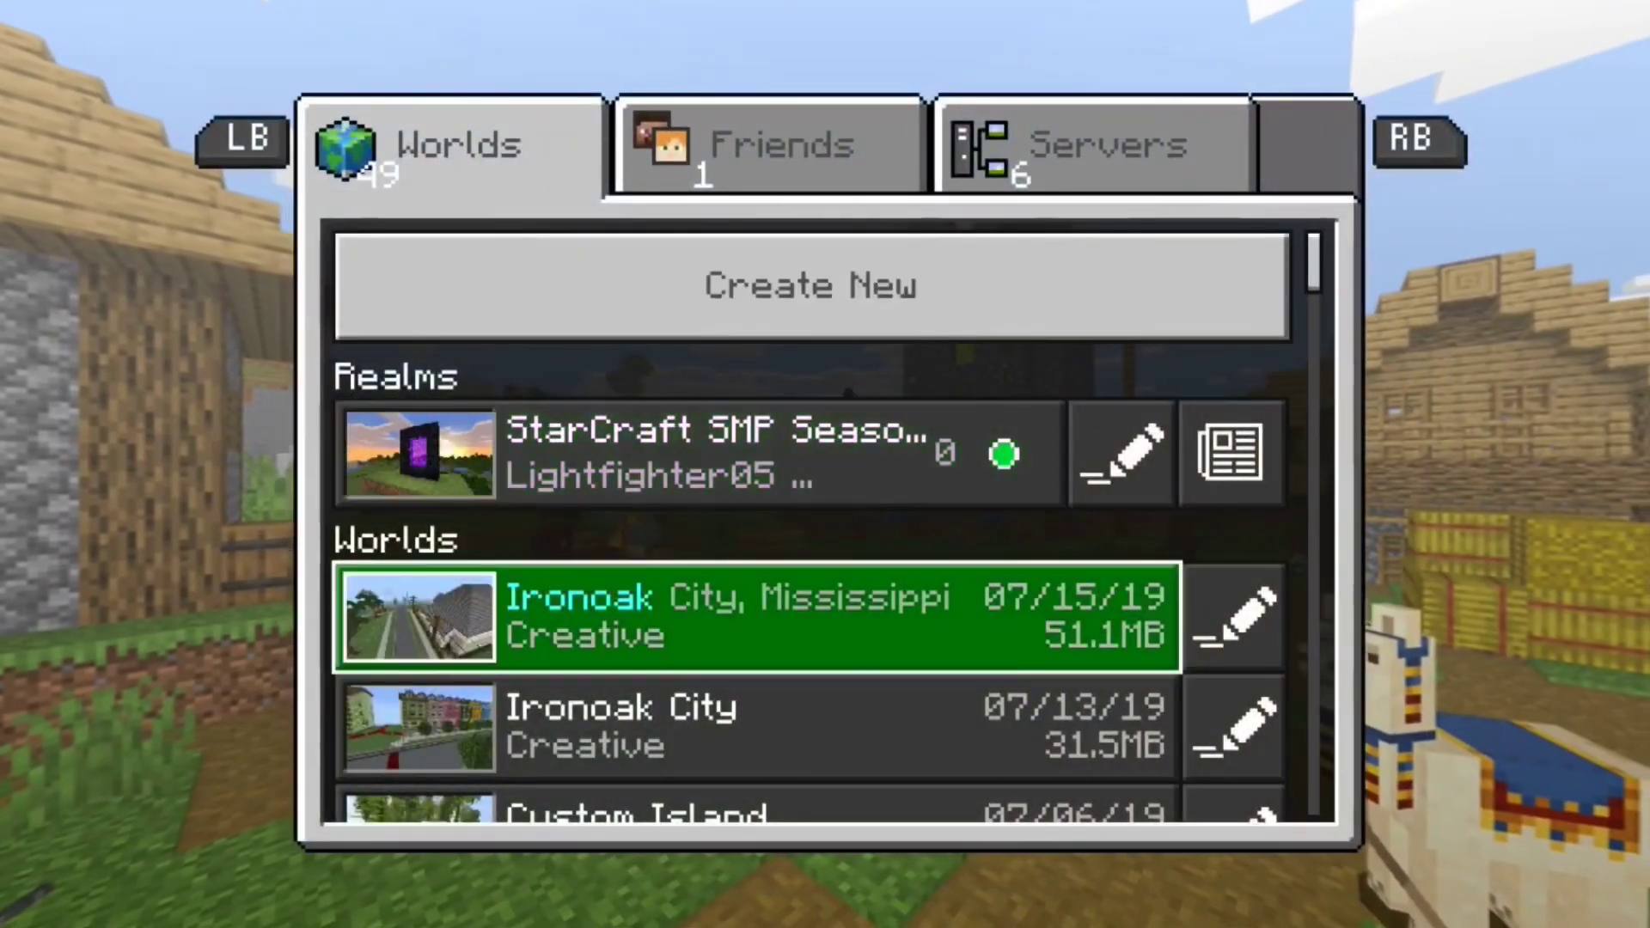
pyautogui.press('Right')
pyautogui.press('Left')
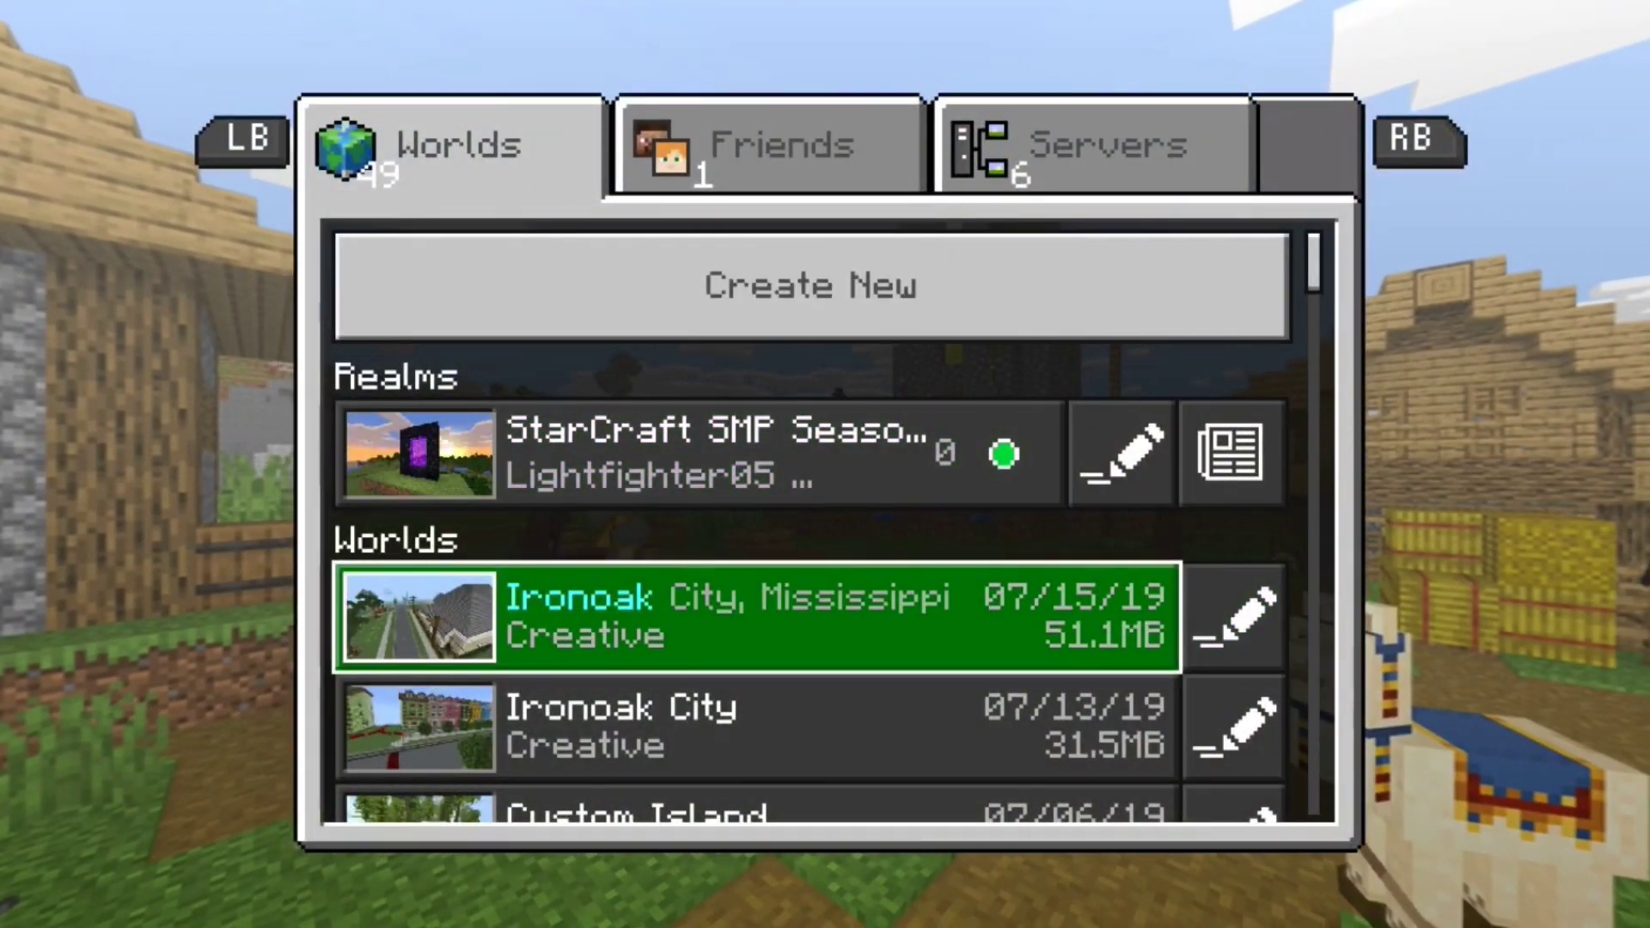
pyautogui.press('Return')
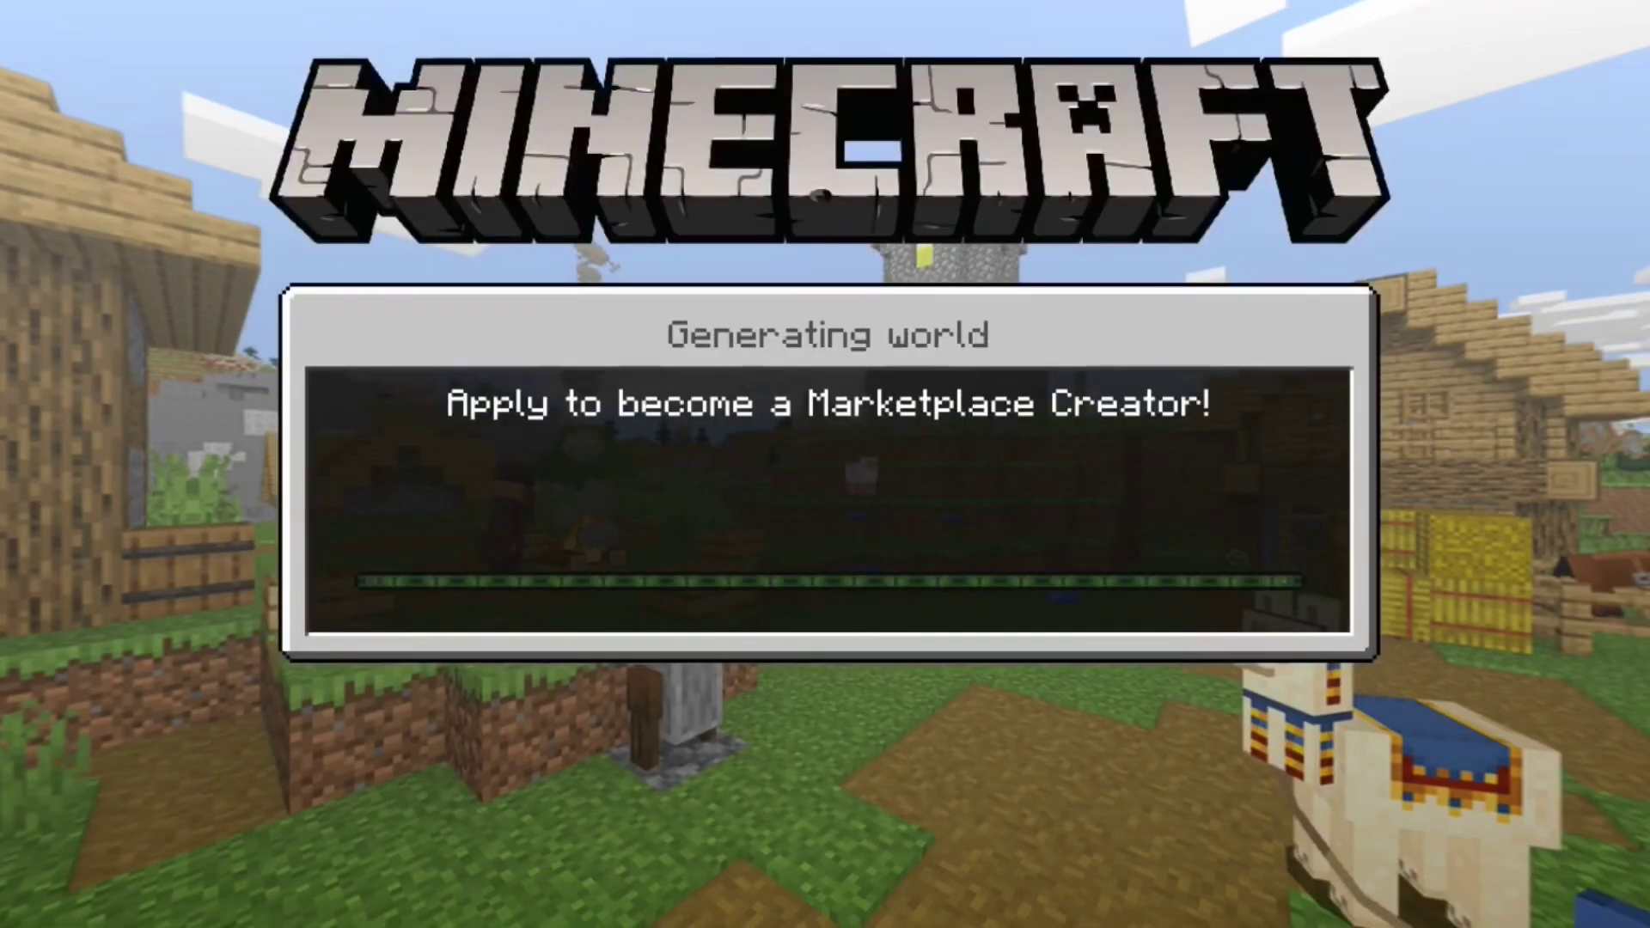
# Step: Look along the Ironoak City street and up at the power lines, then walk down the street
pyautogui.press('w')
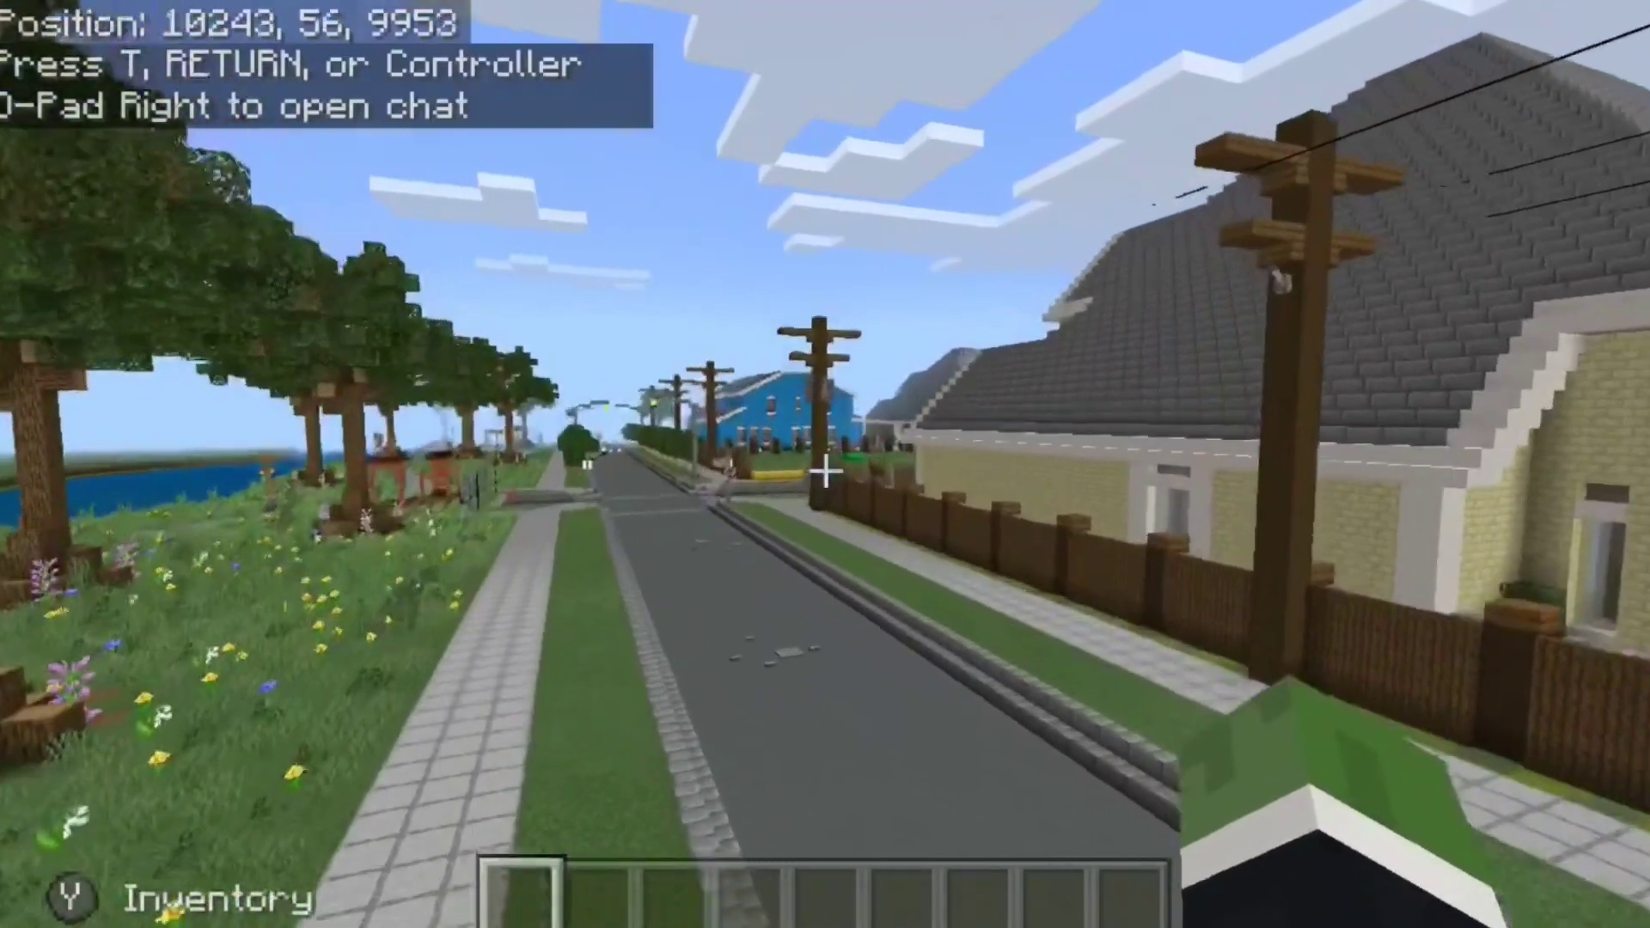
pyautogui.press('w')
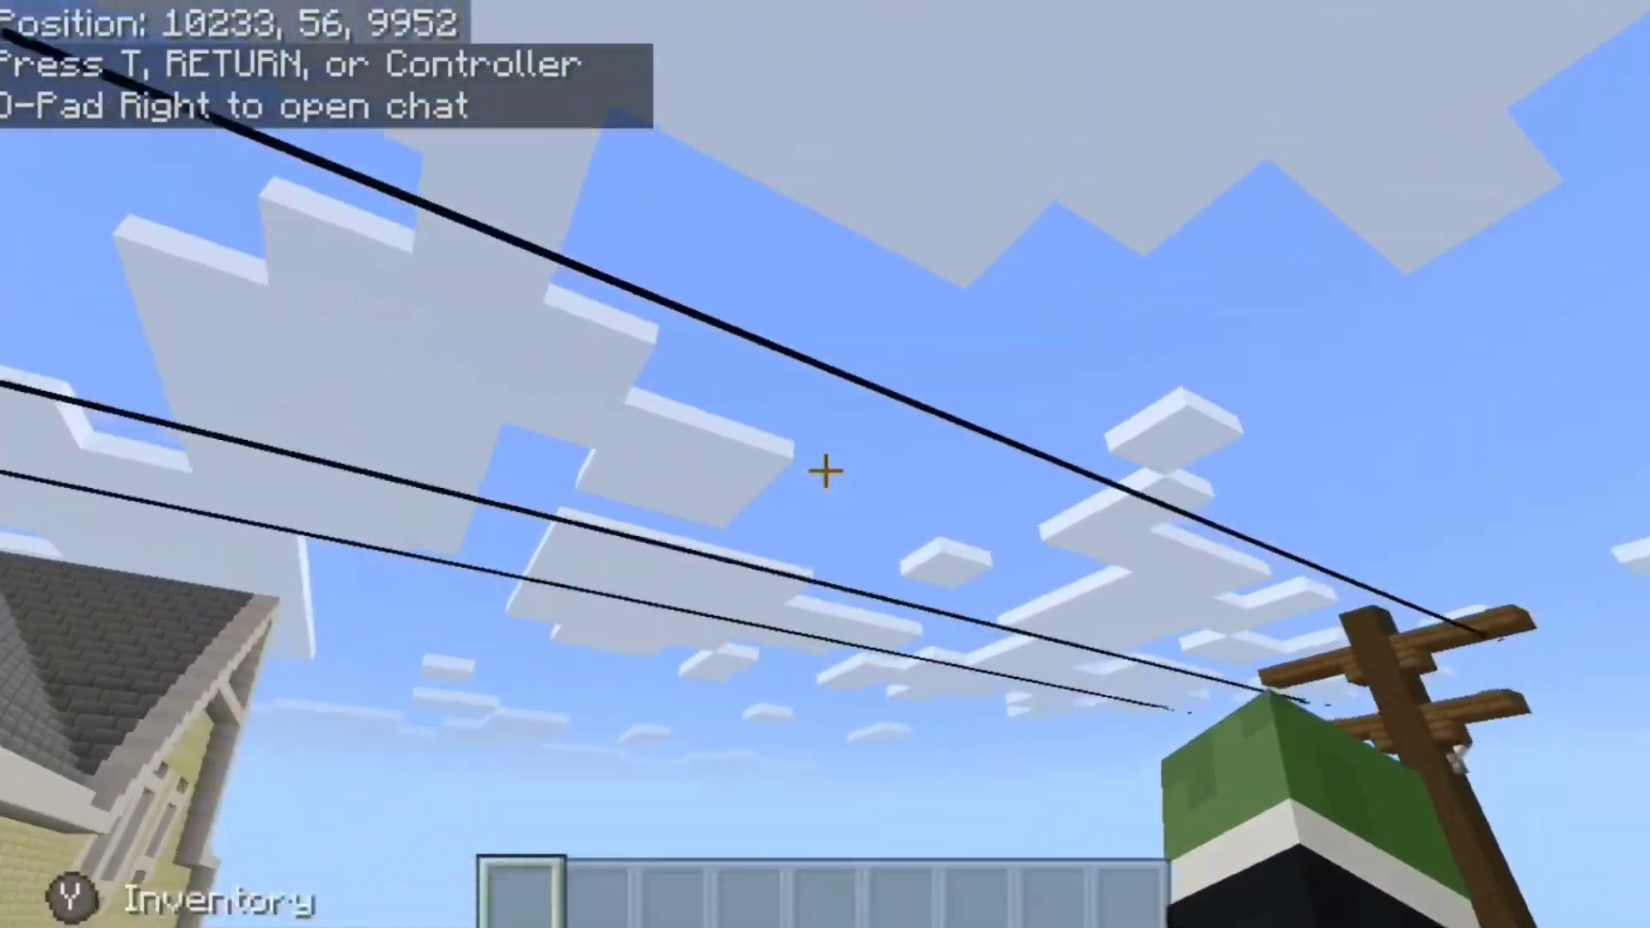
pyautogui.press('w')
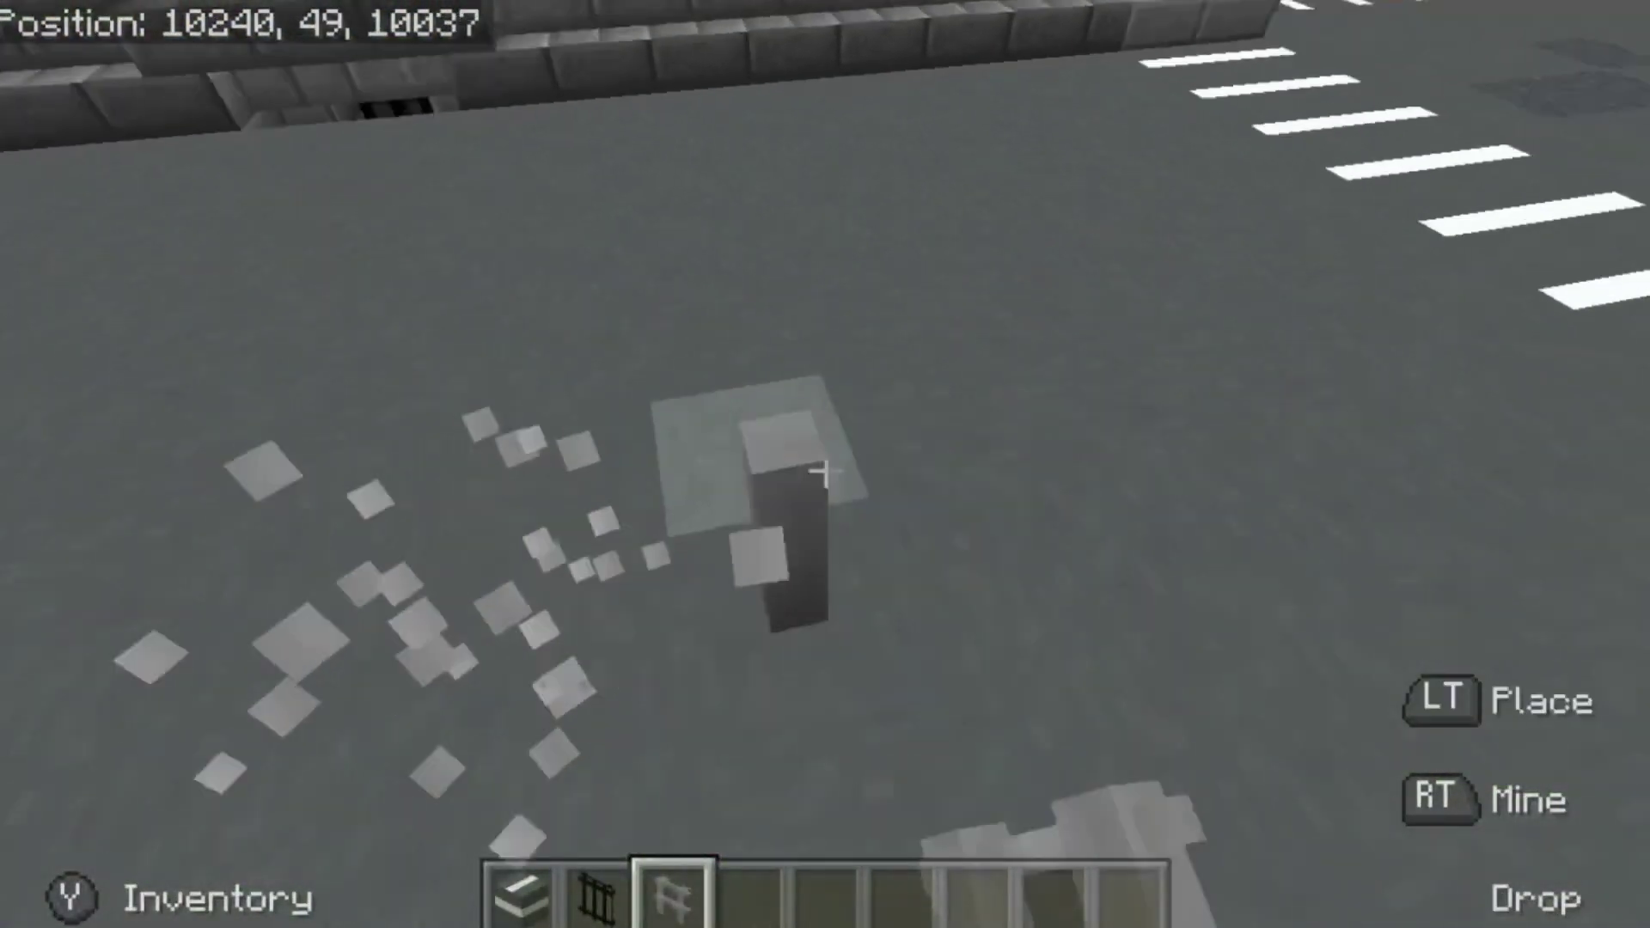
# Step: Place three Magenta Stained Glass Panes on the road and step back to view them
pyautogui.press('1')
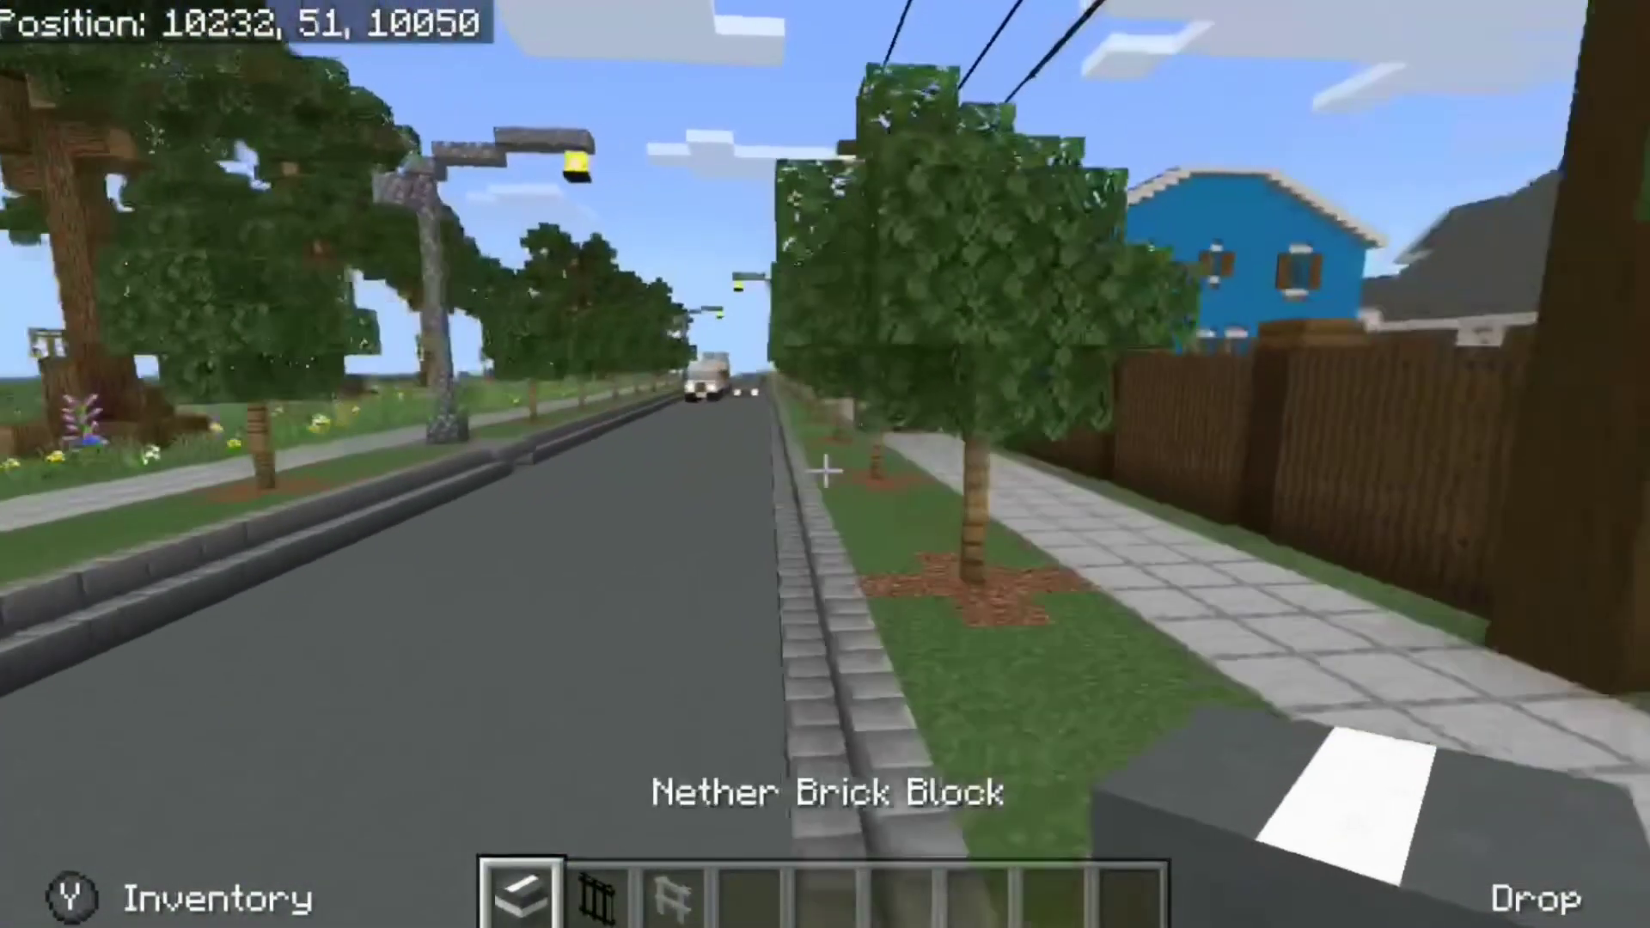
pyautogui.press('w')
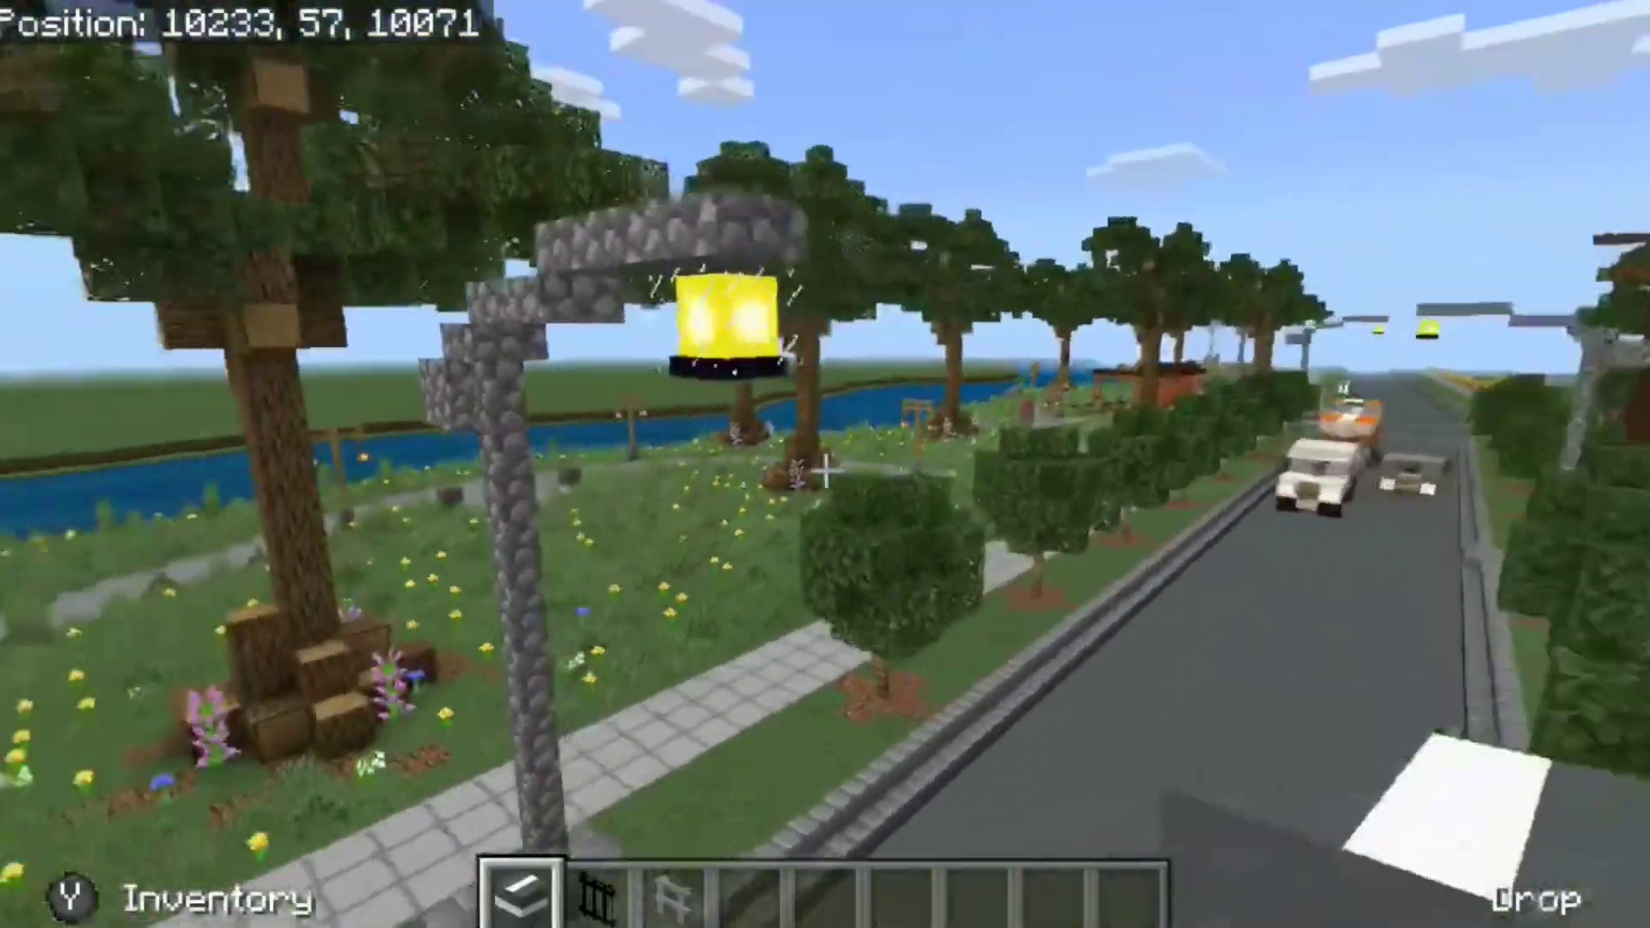
pyautogui.press('w')
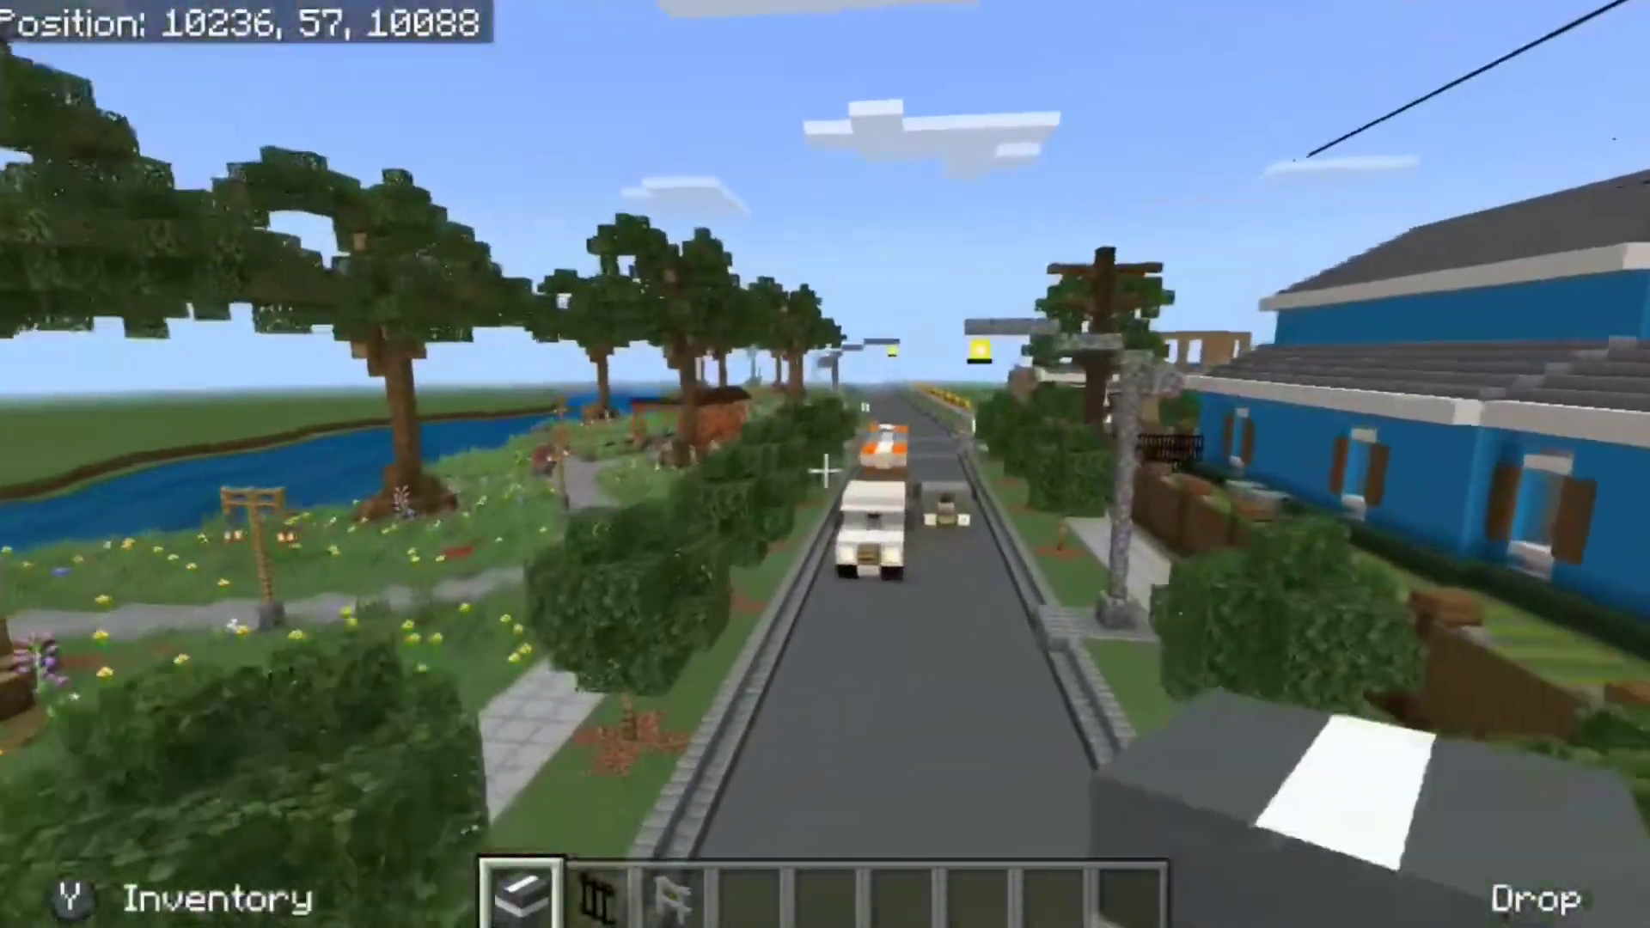
pyautogui.press('e')
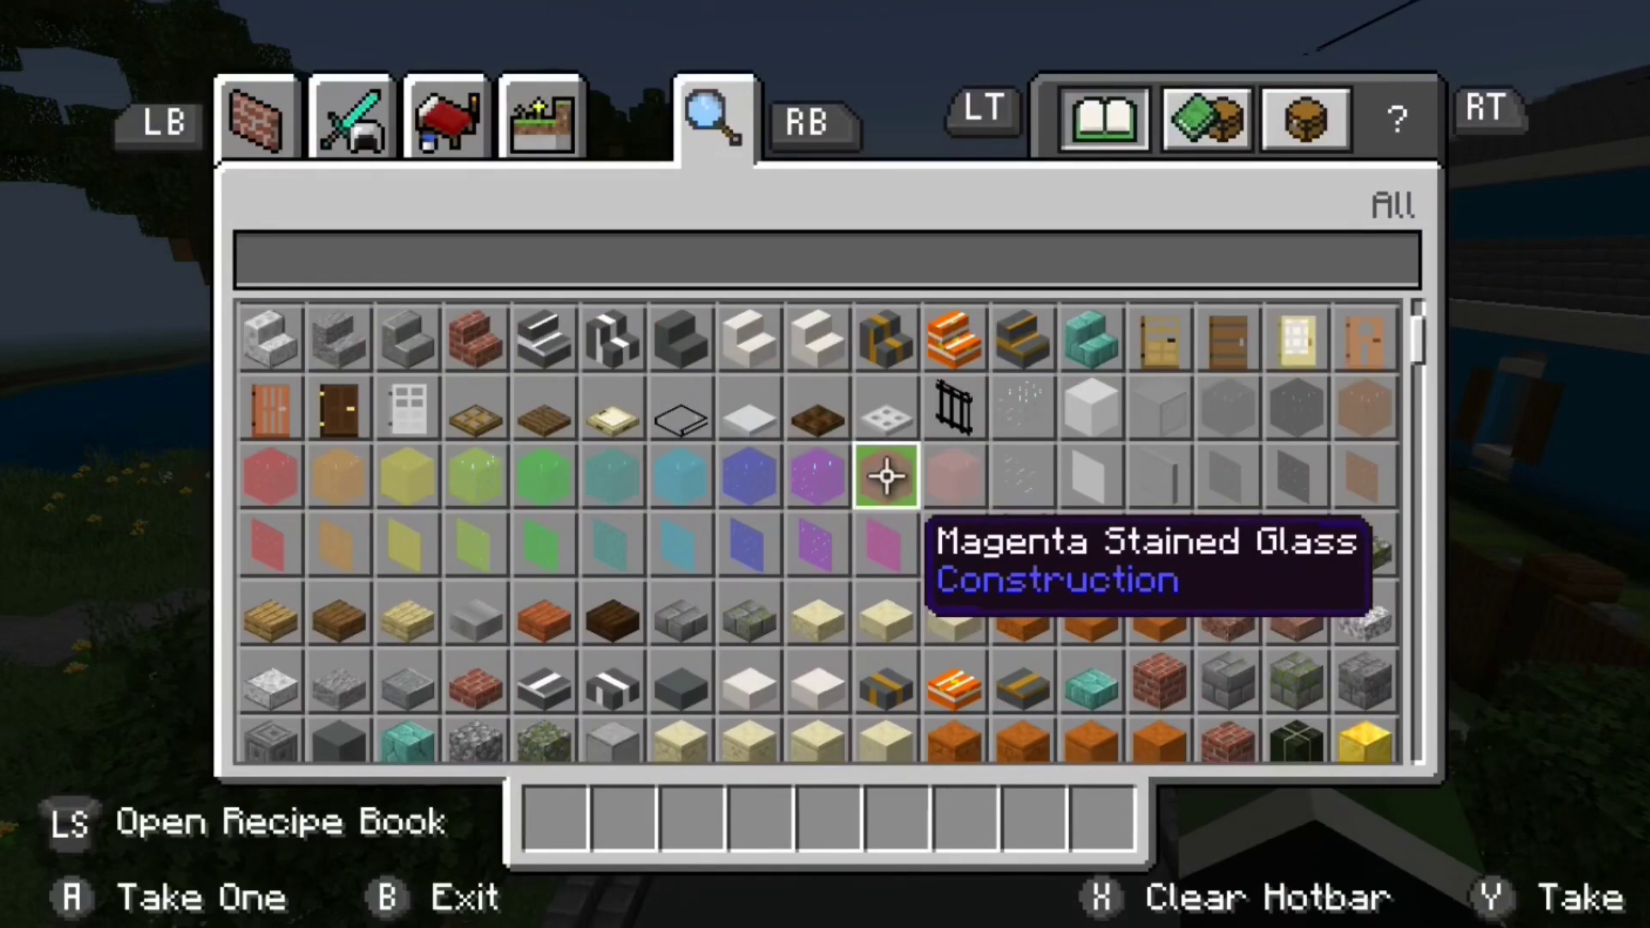
pyautogui.click(886, 544)
pyautogui.press('e')
pyautogui.press('shift')
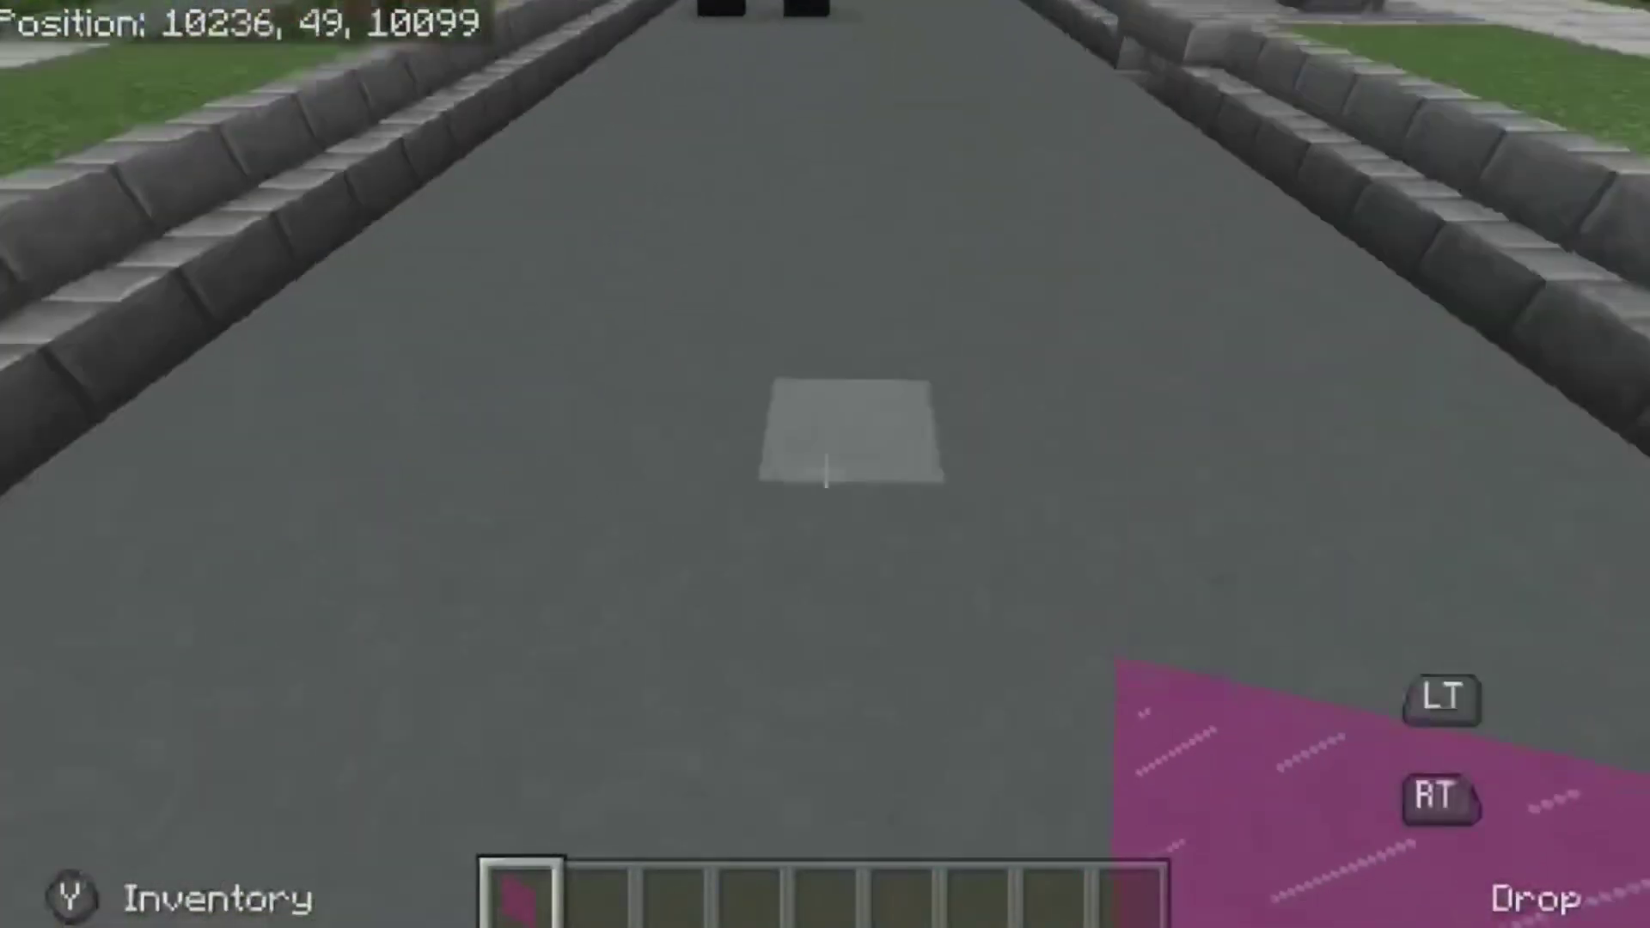
pyautogui.rightClick(825, 471)
pyautogui.press('w')
pyautogui.rightClick(825, 471)
pyautogui.rightClick(825, 471)
pyautogui.press('s')
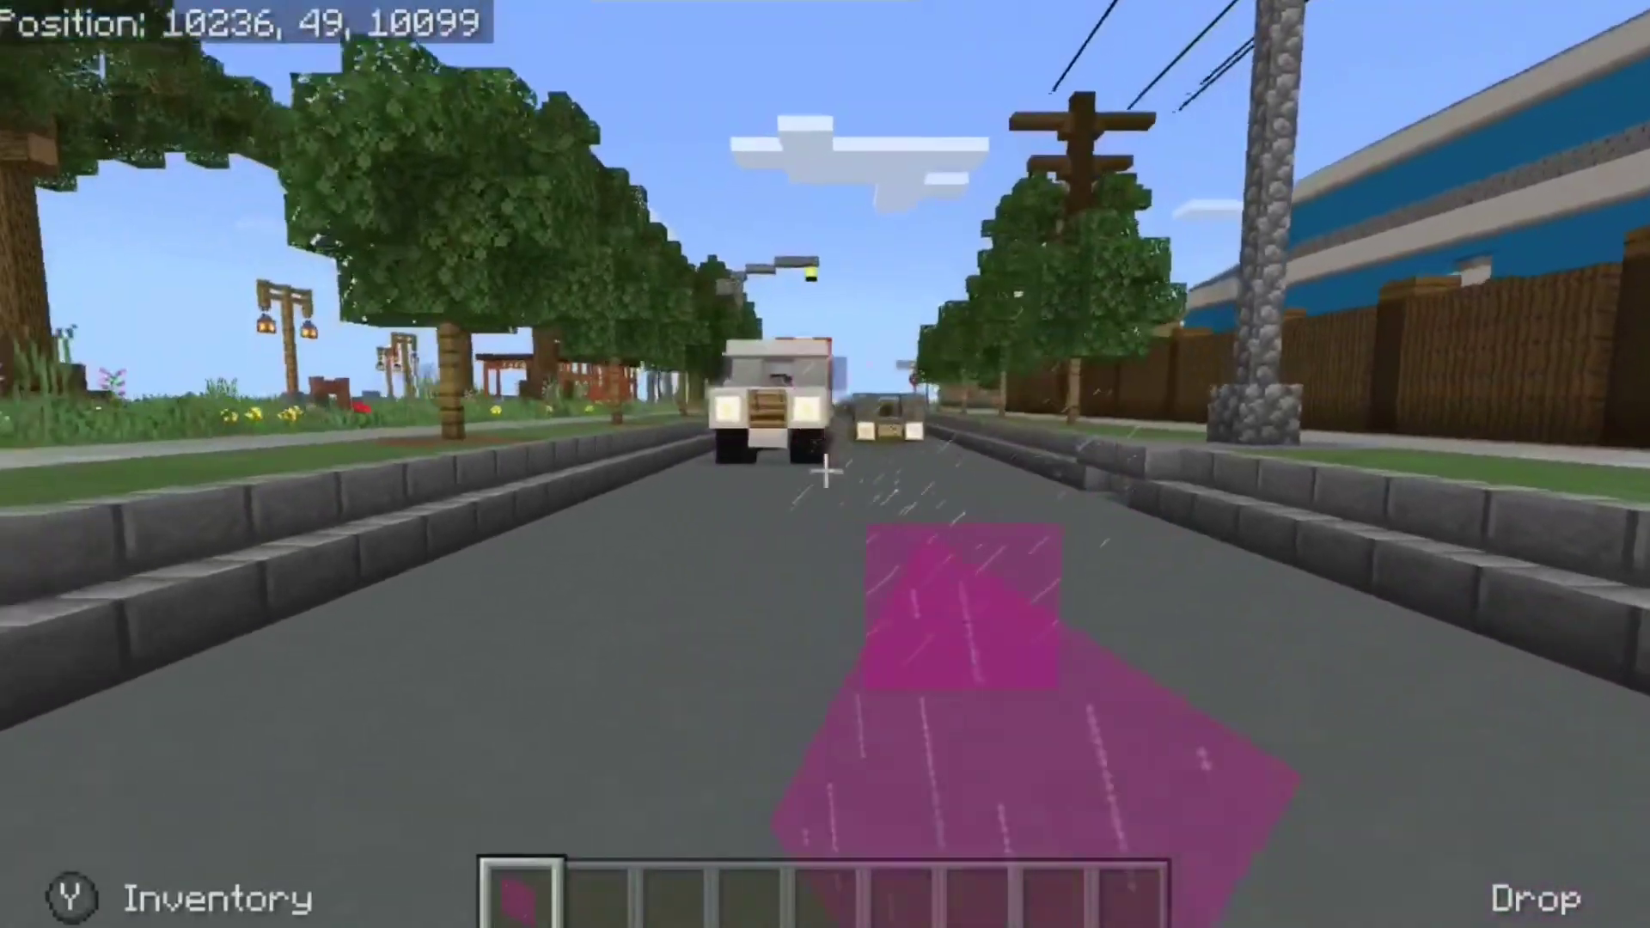
# Step: Place a grey glazed terracotta block on the road to check its custom texture, then browse the inventory again
pyautogui.press('e')
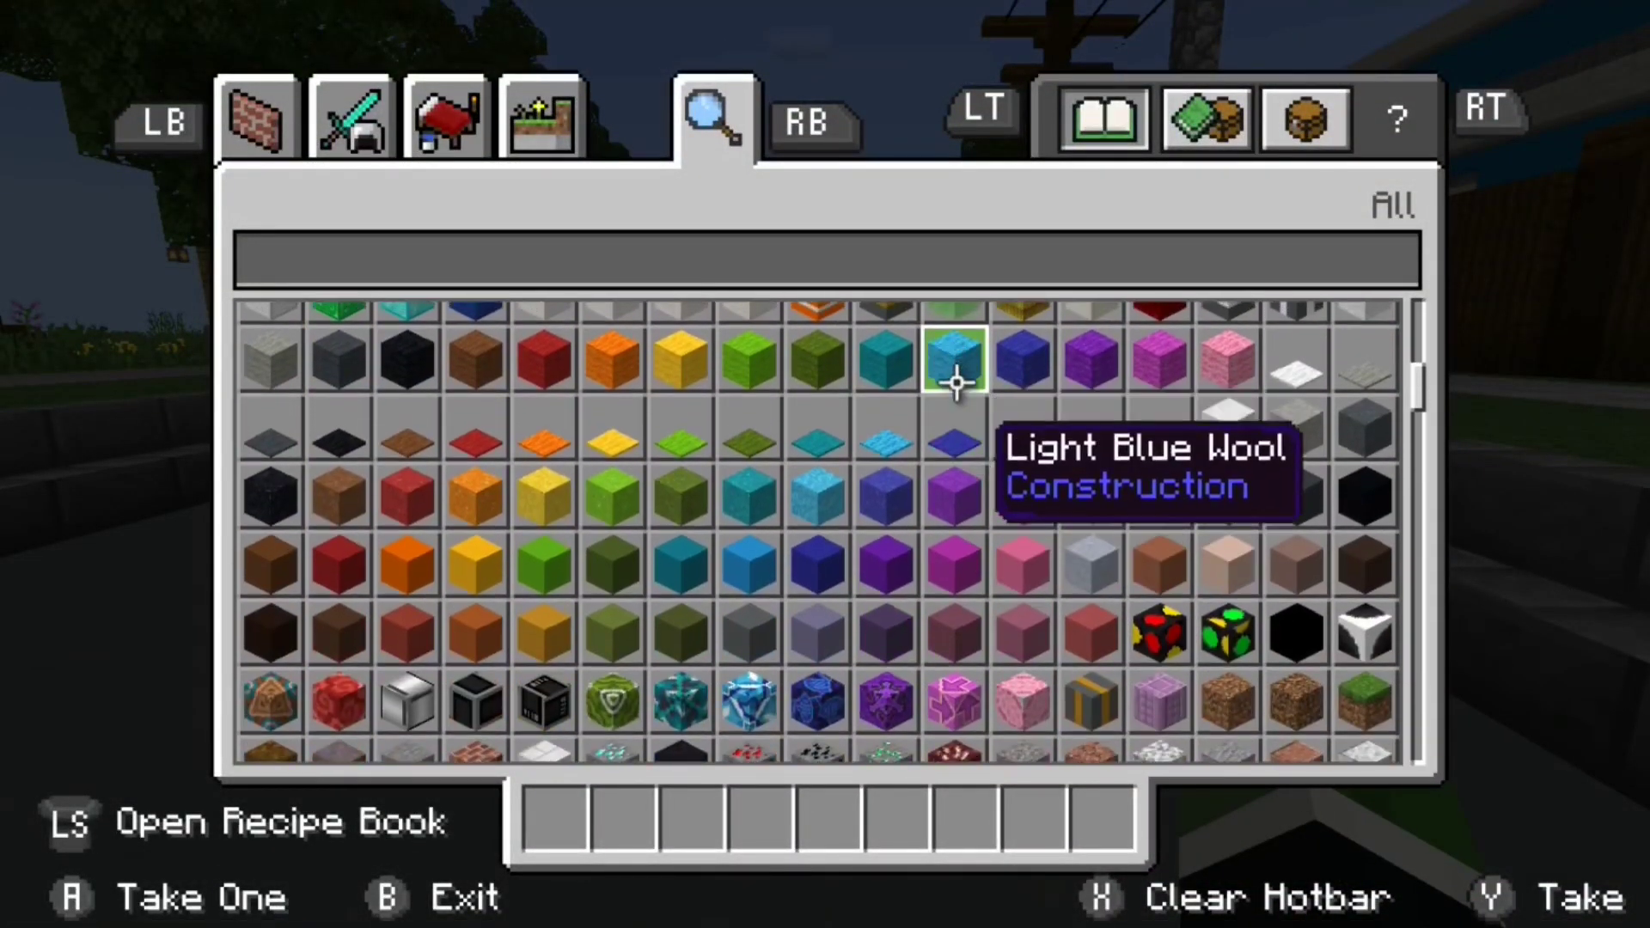
pyautogui.click(476, 491)
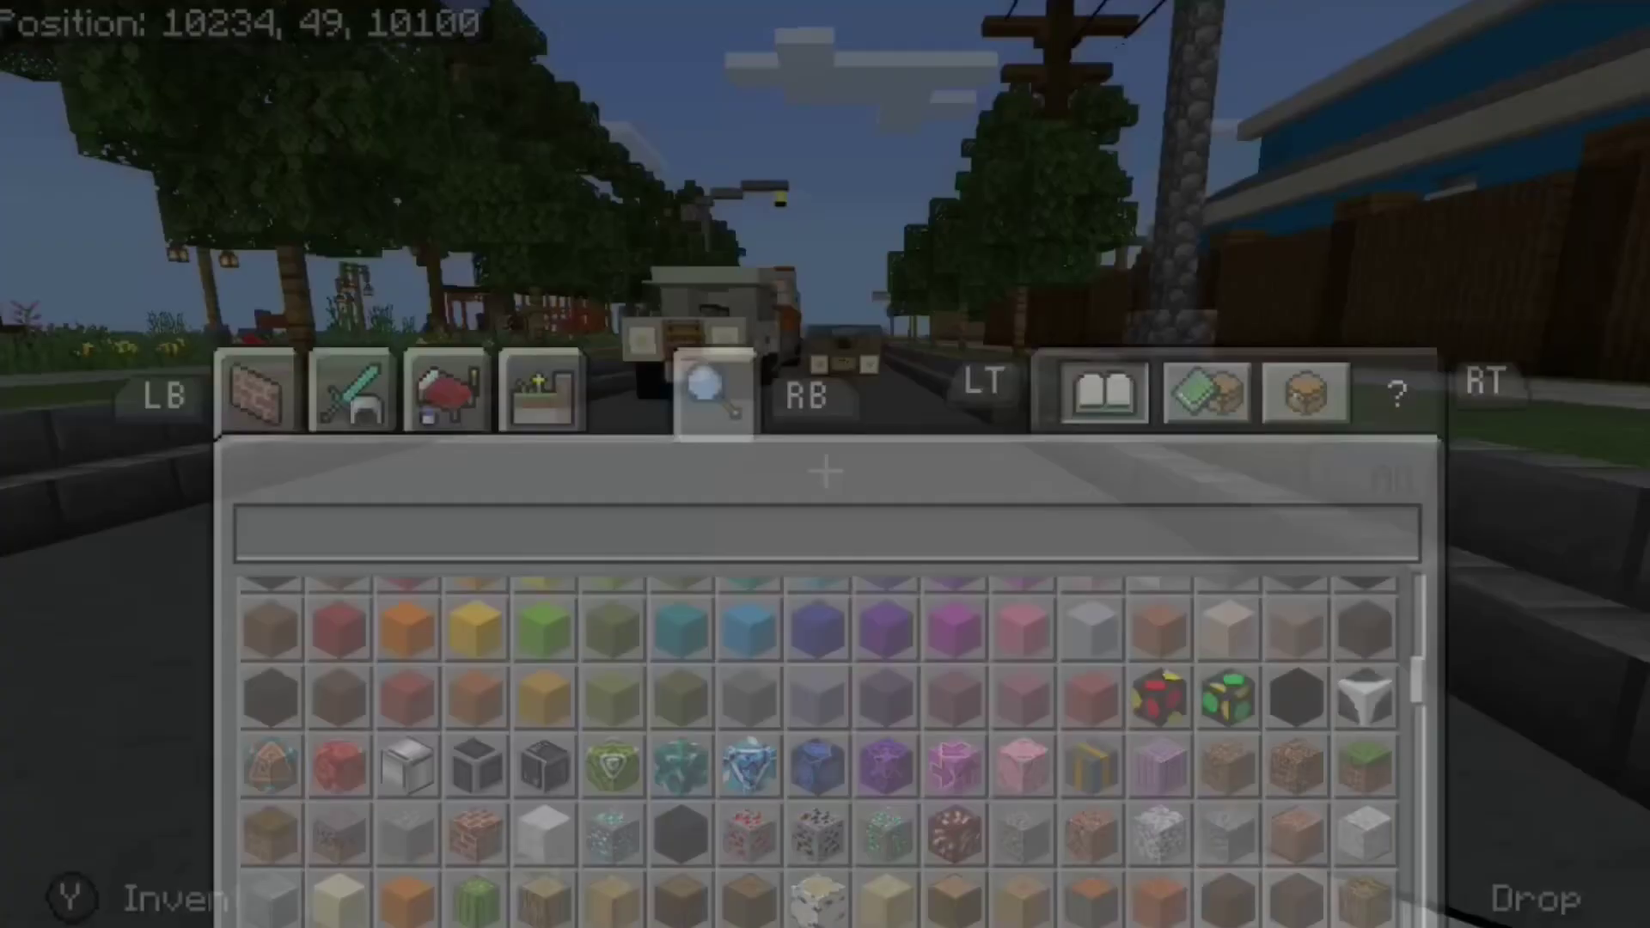
pyautogui.press('e')
pyautogui.rightClick(825, 471)
pyautogui.press('s')
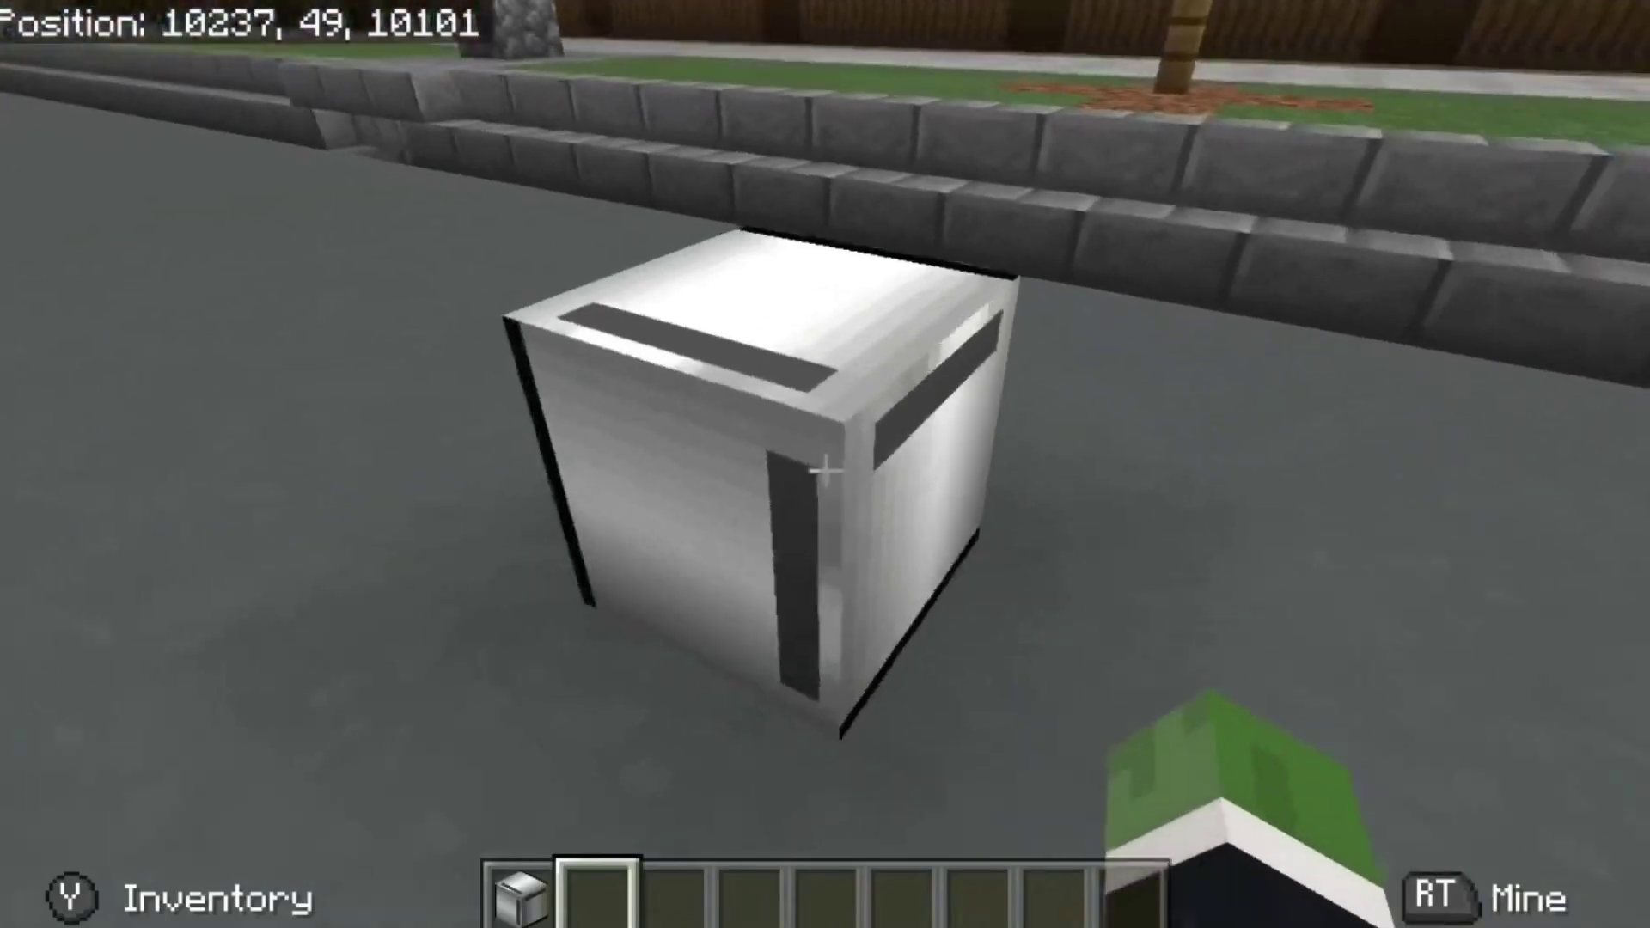
pyautogui.press('e')
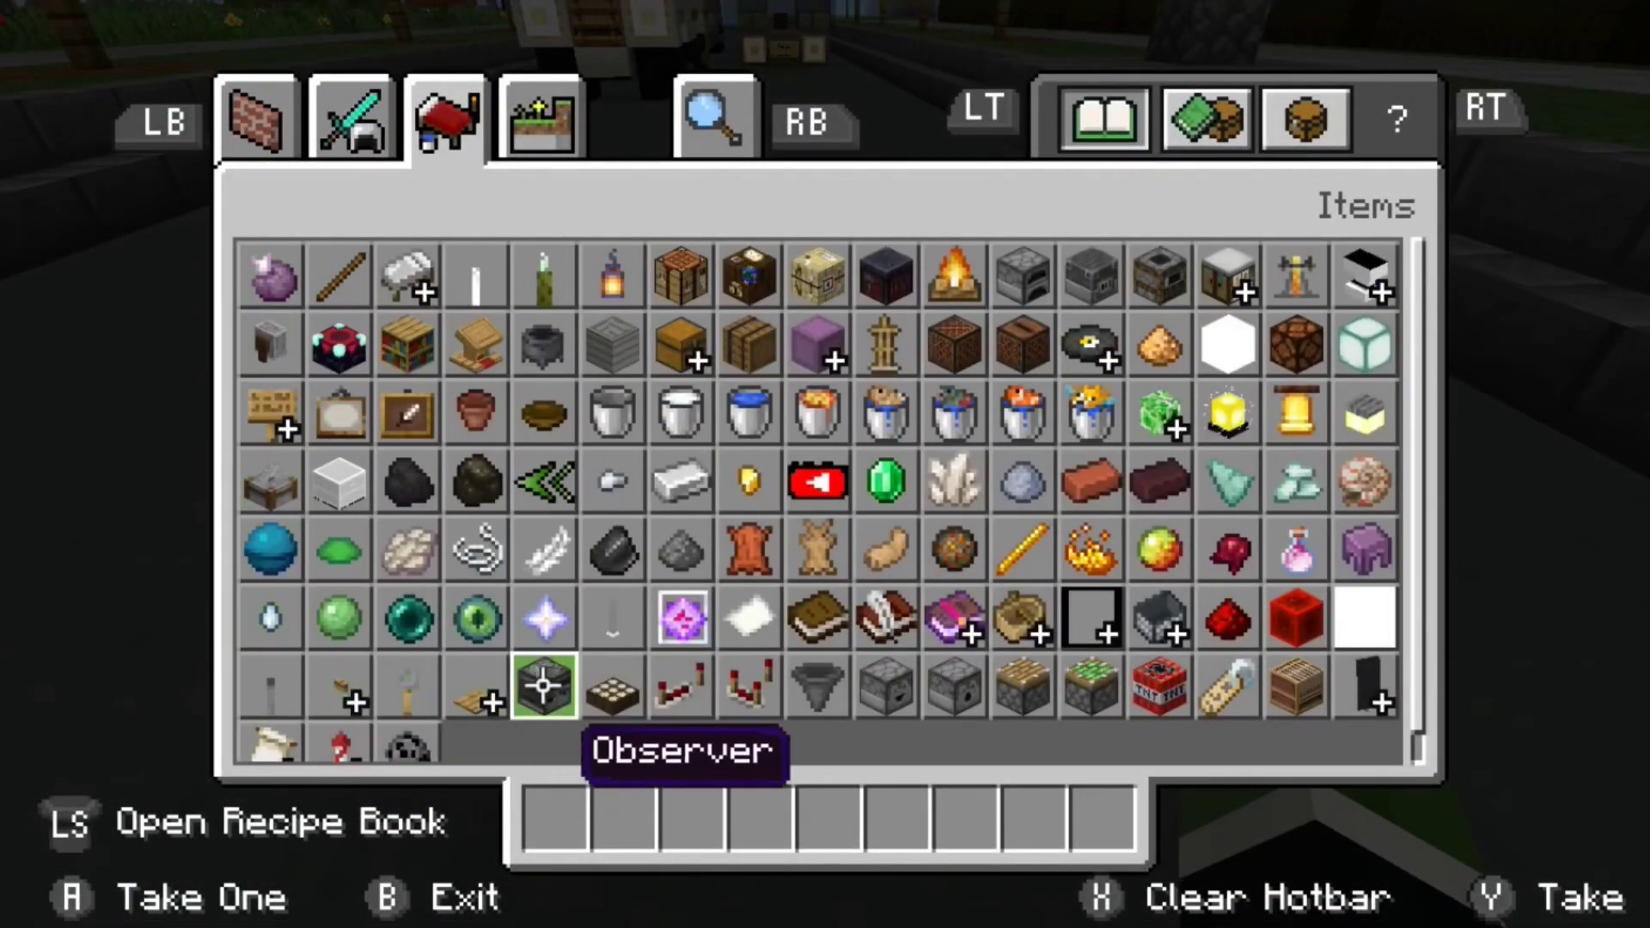
pyautogui.press('e')
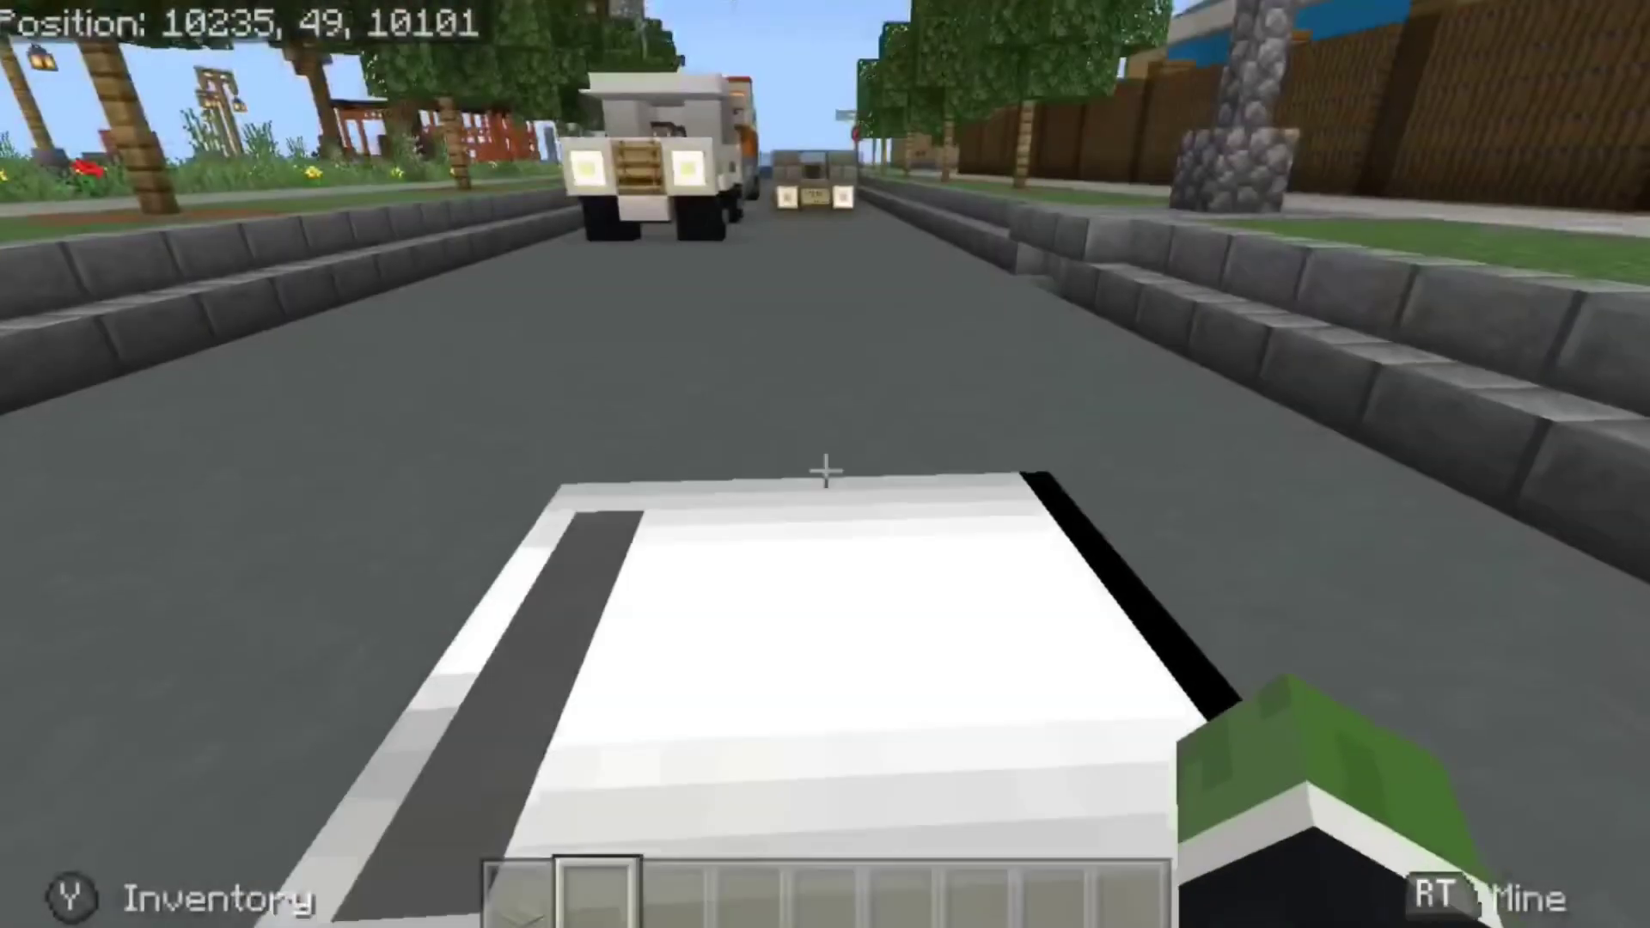
pyautogui.press('e')
pyautogui.press('e')
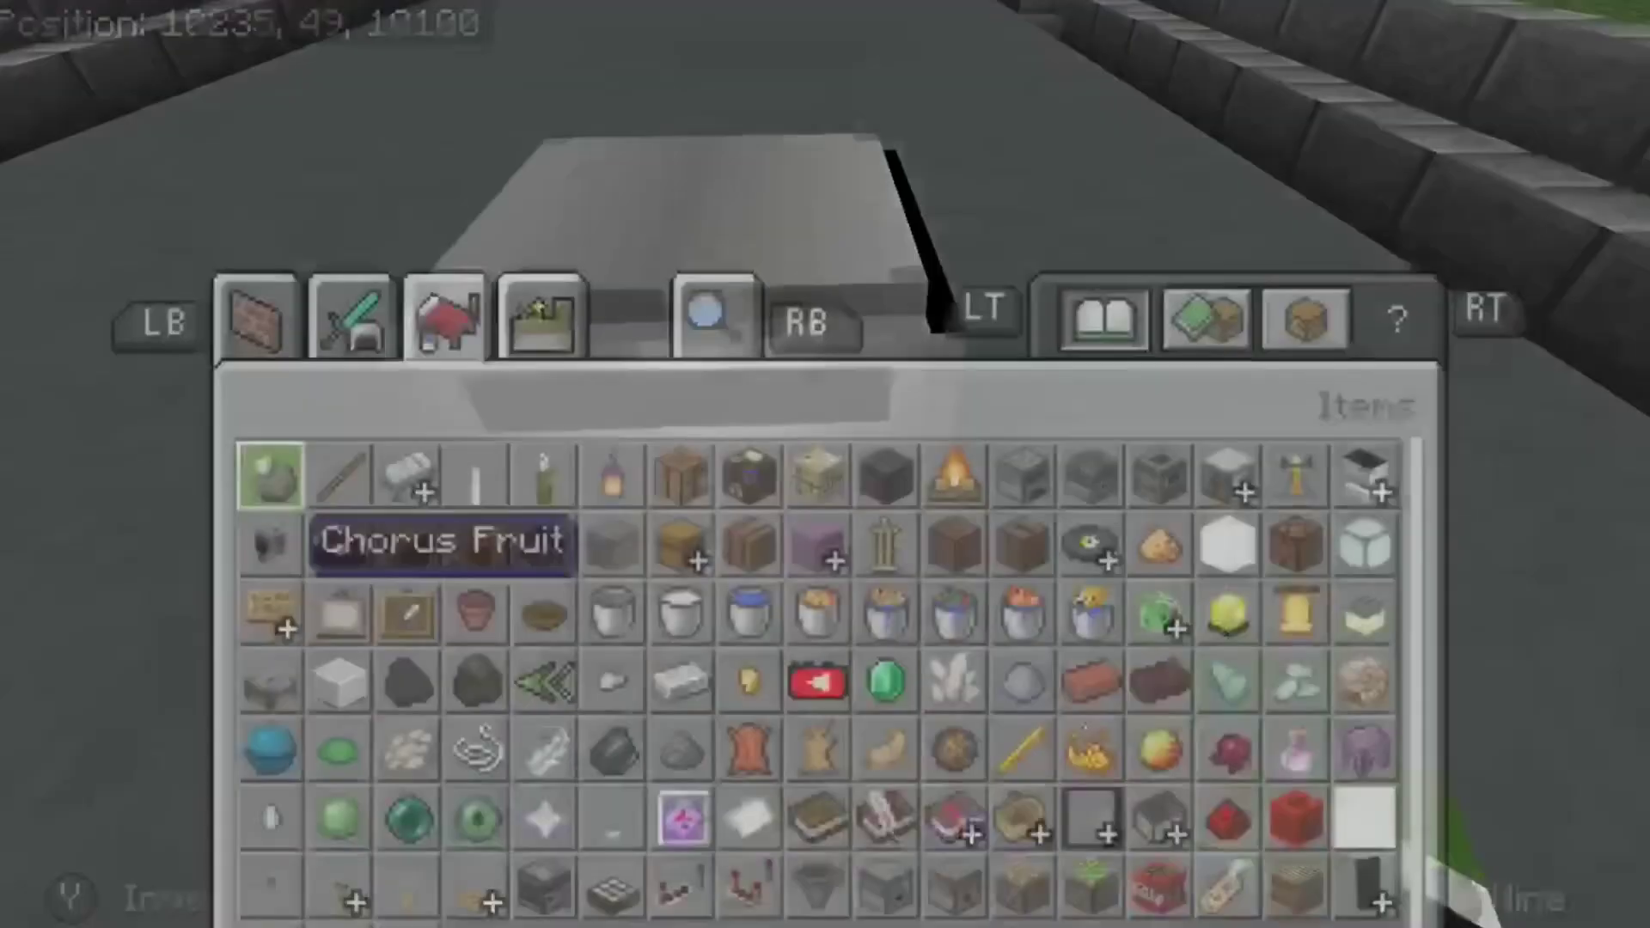